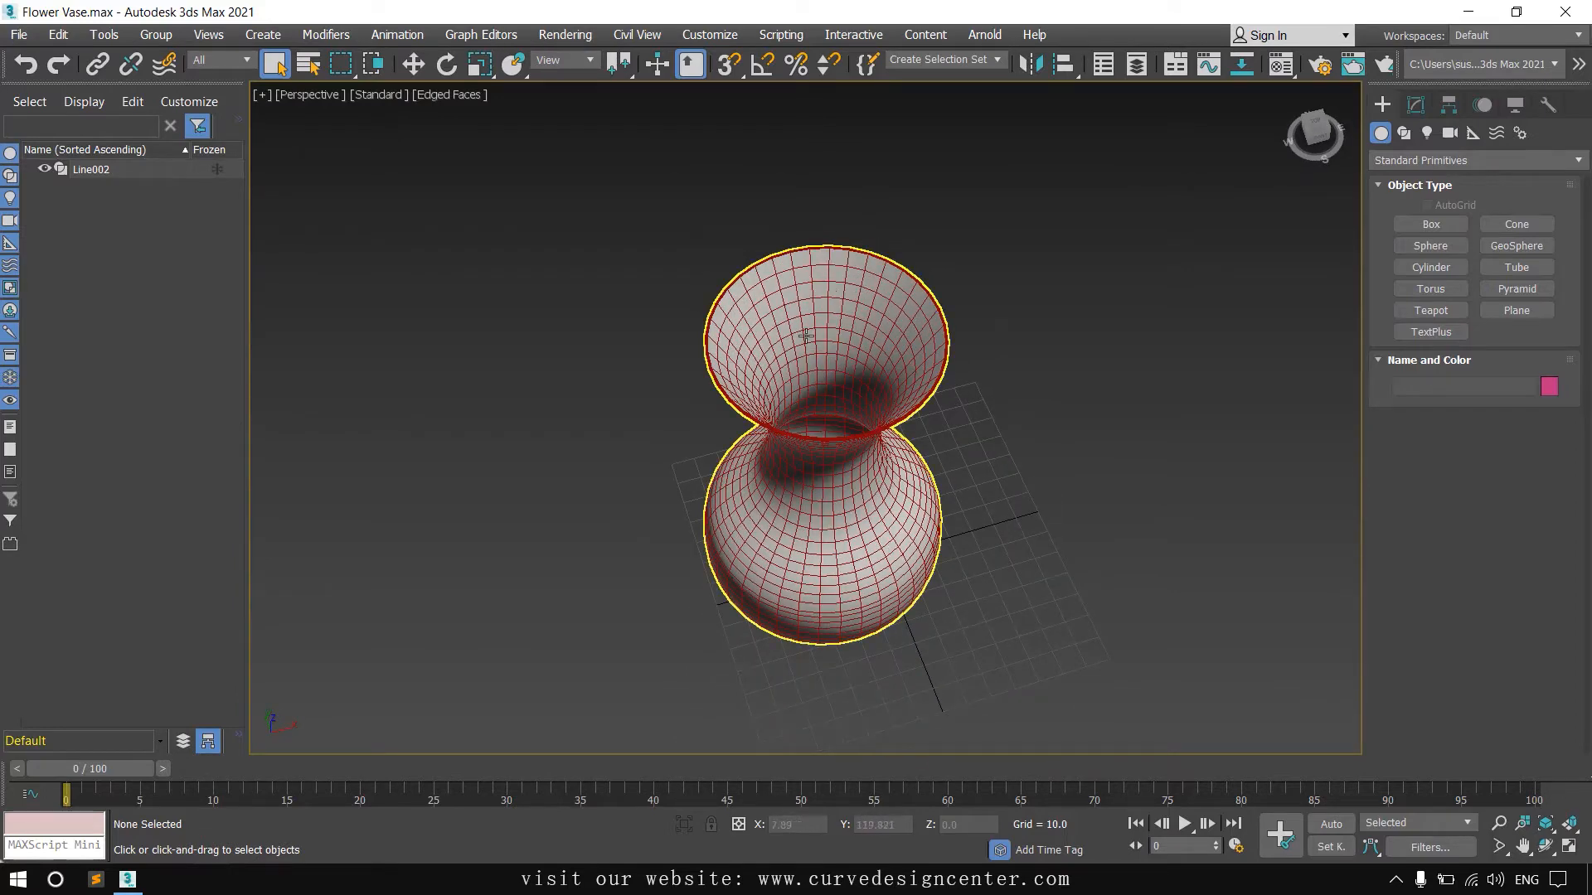
Step: Examine the lathed vase's profile in the Front view and the finished vase in the Perspective view
key(alt+w)
key(alt+w)
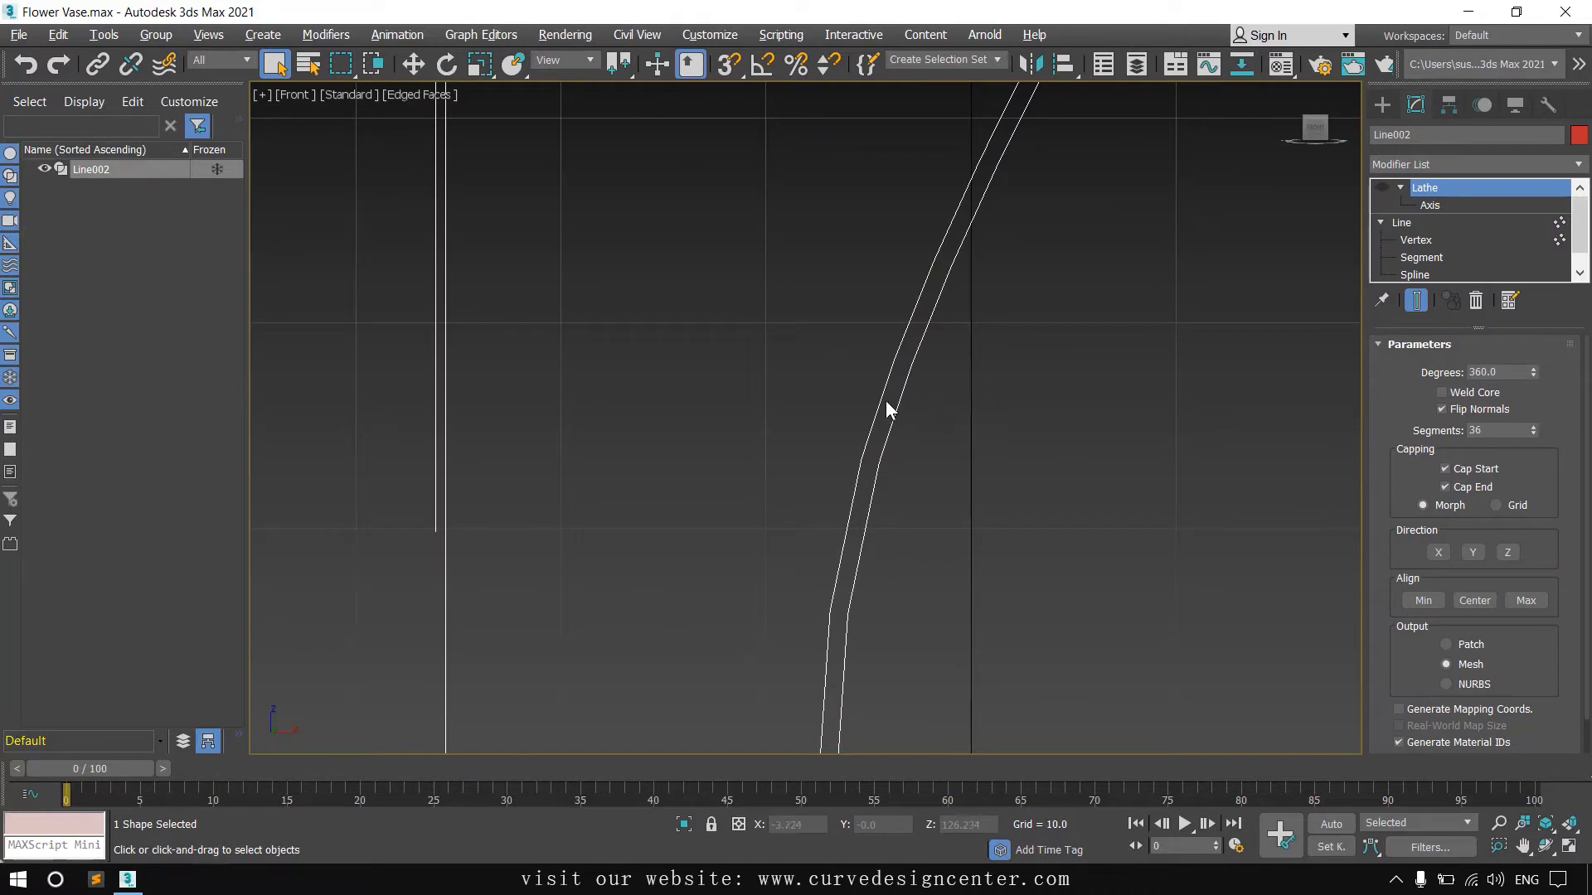
scroll(854, 373, down, 6)
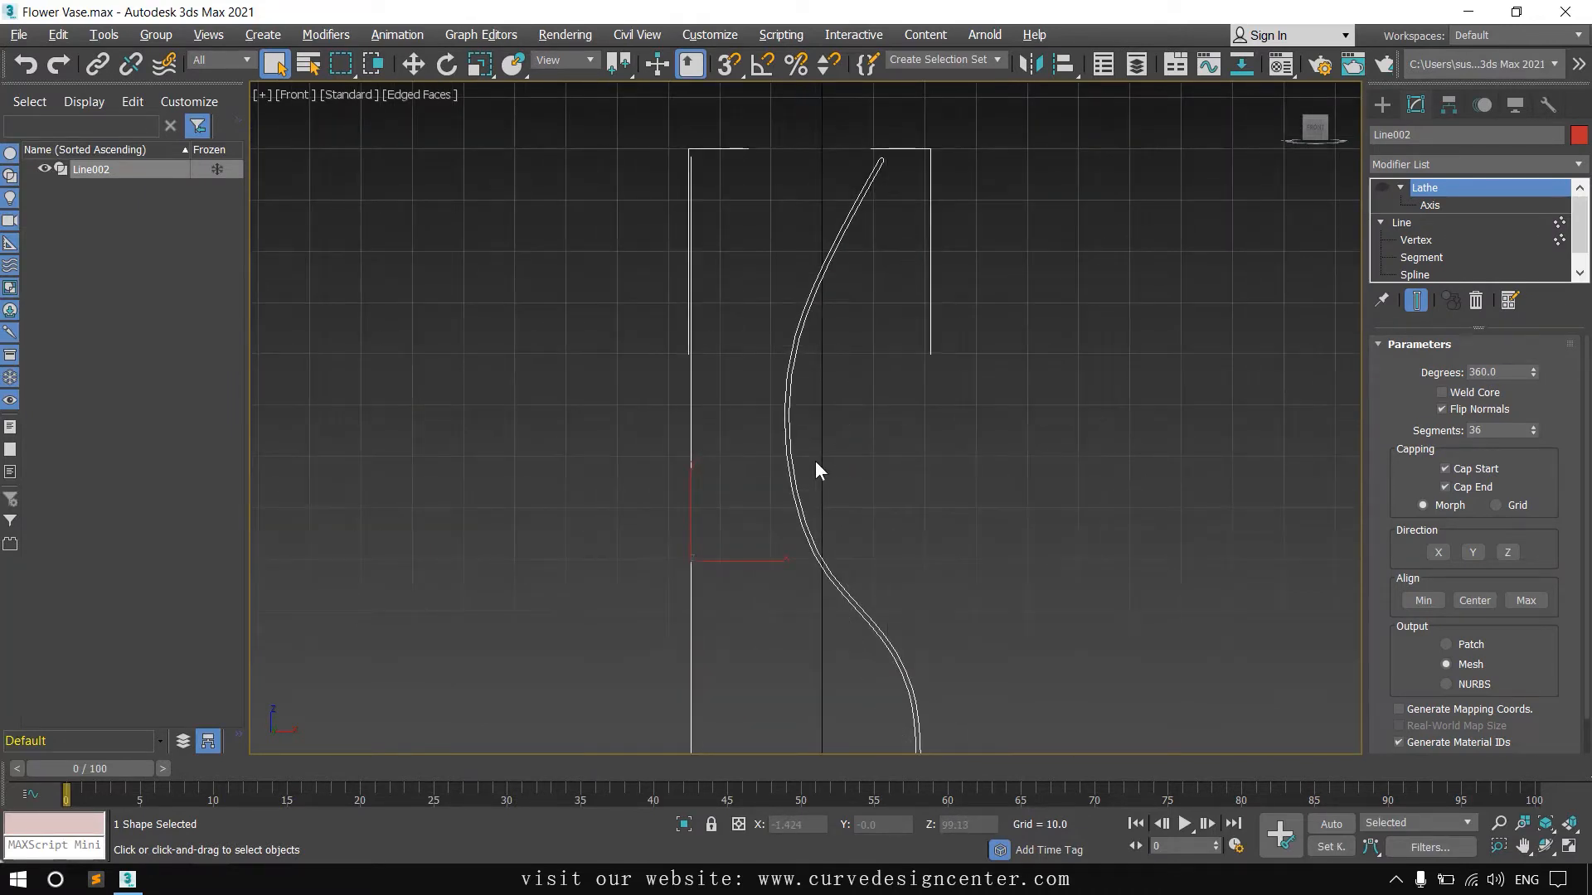
scroll(883, 398, up, 4)
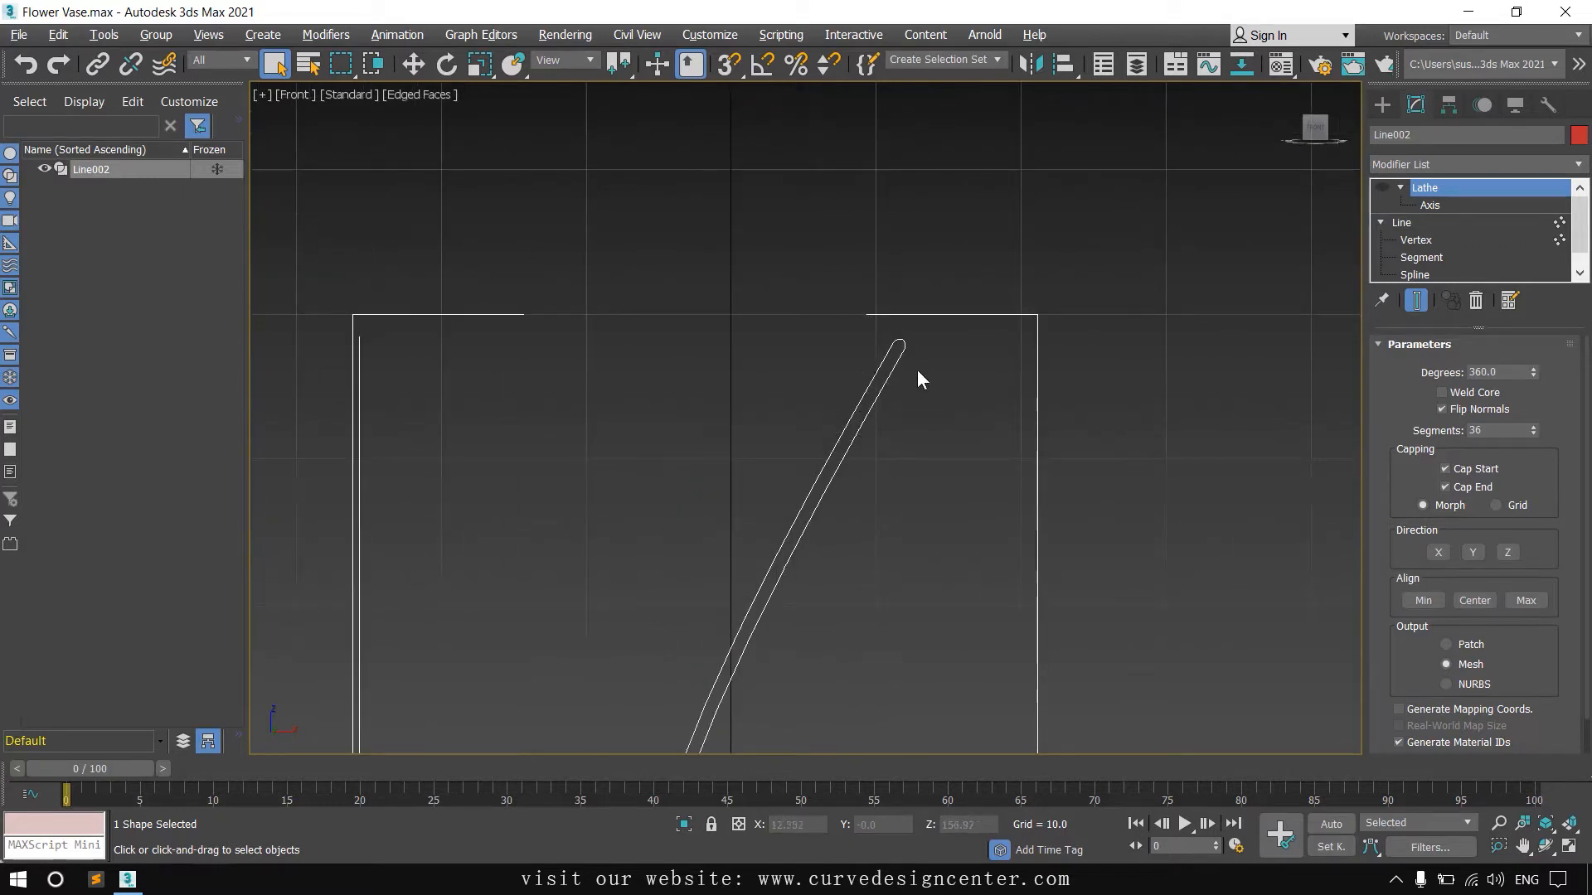
key(p)
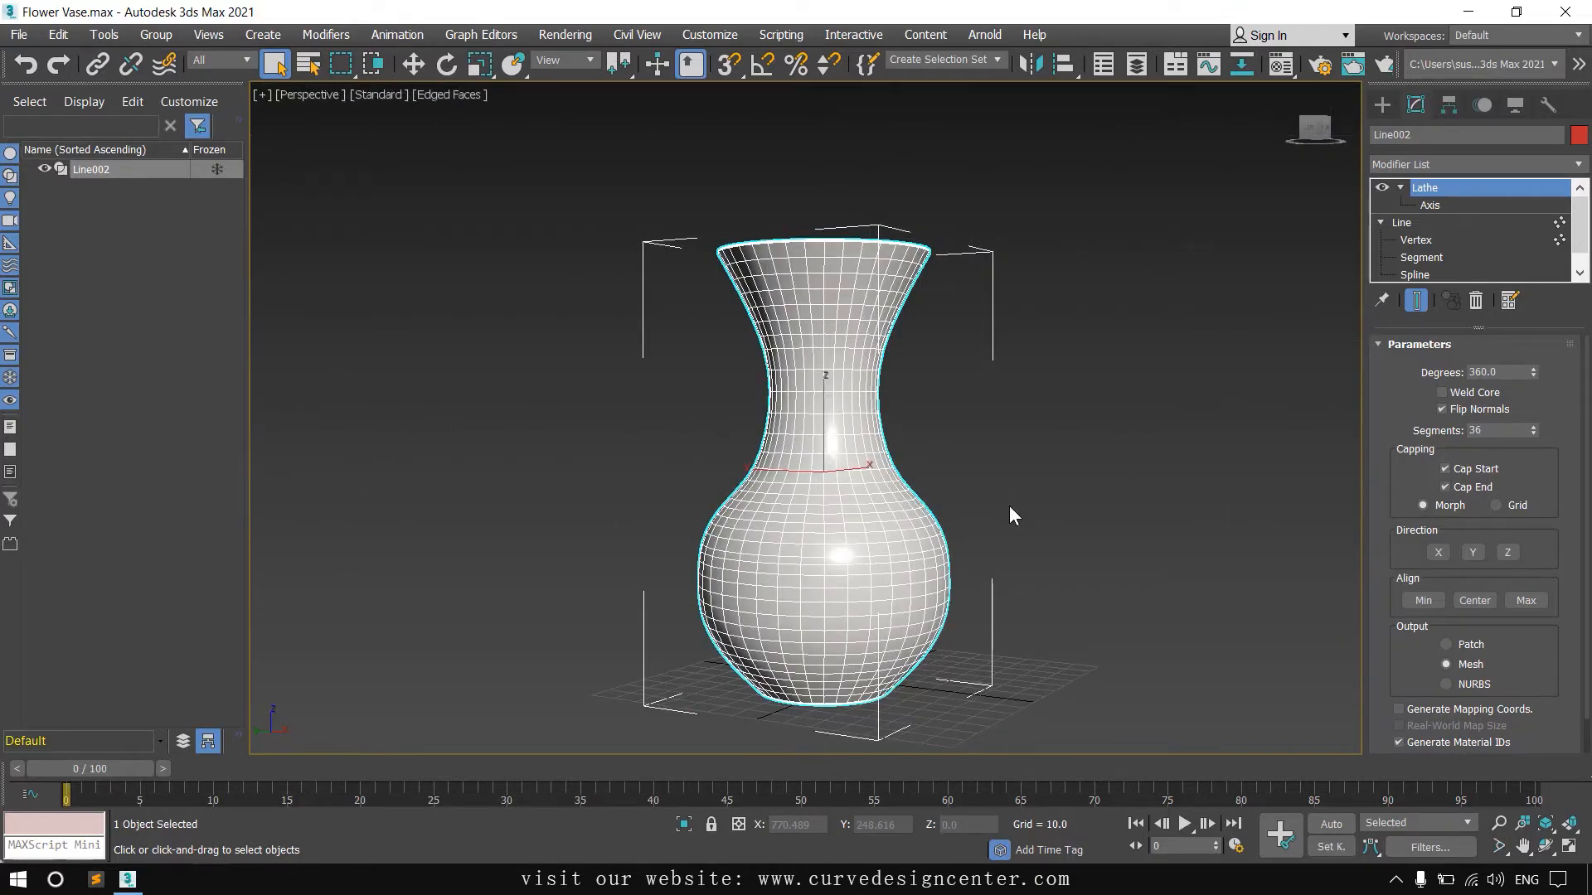
Step: Start a new scene and draw a looped cursive letter l in the Front view with the Line tool, curving its bends with Bezier points
click(14, 31)
click(37, 88)
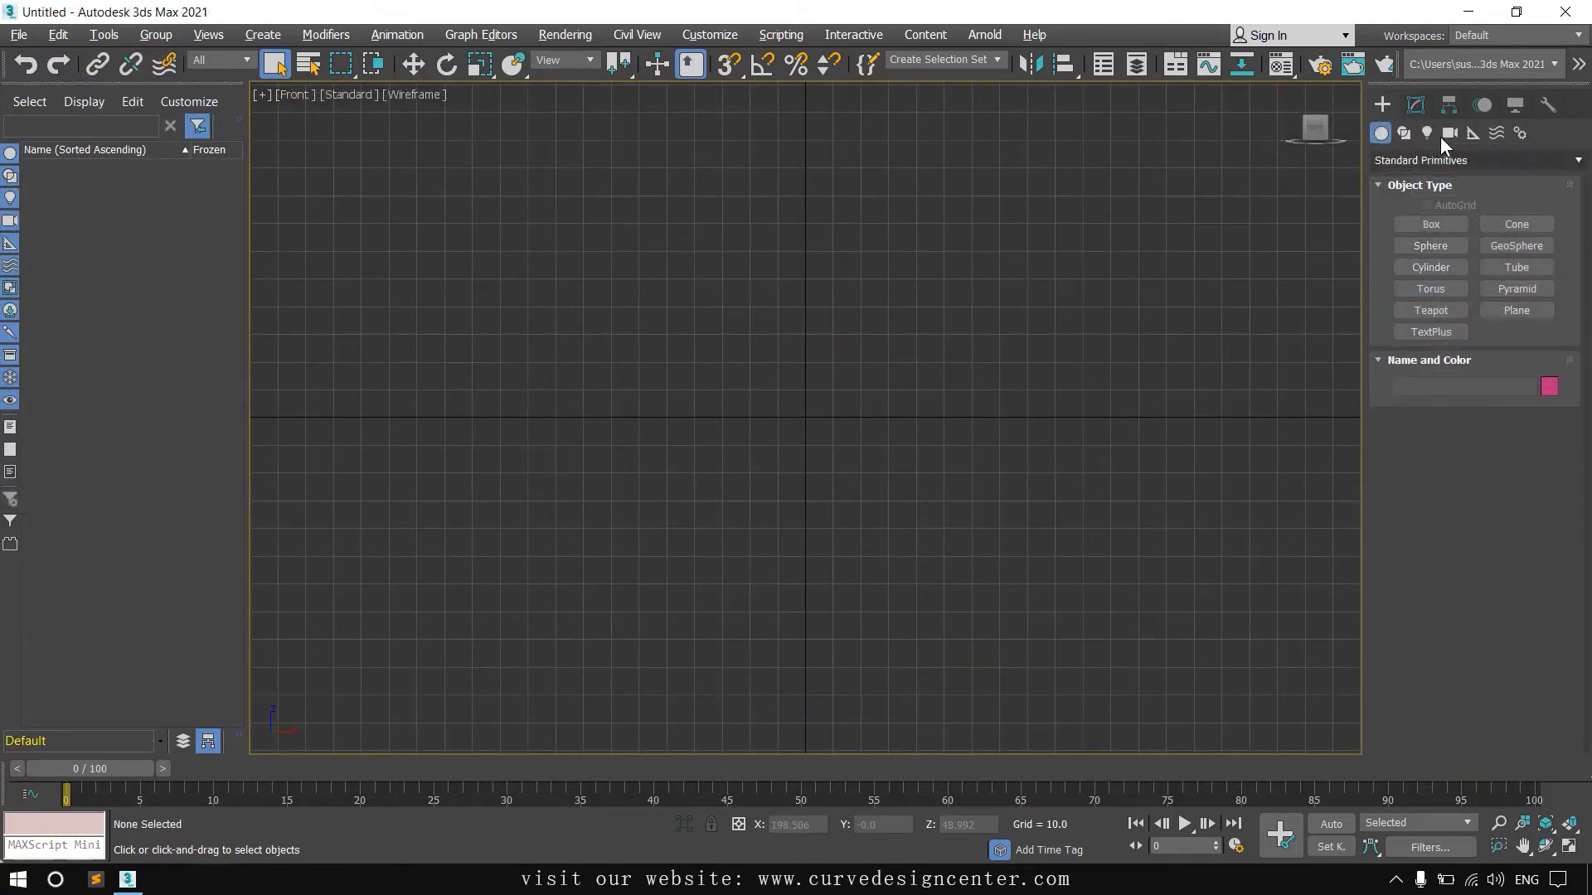
click(1403, 133)
click(1432, 240)
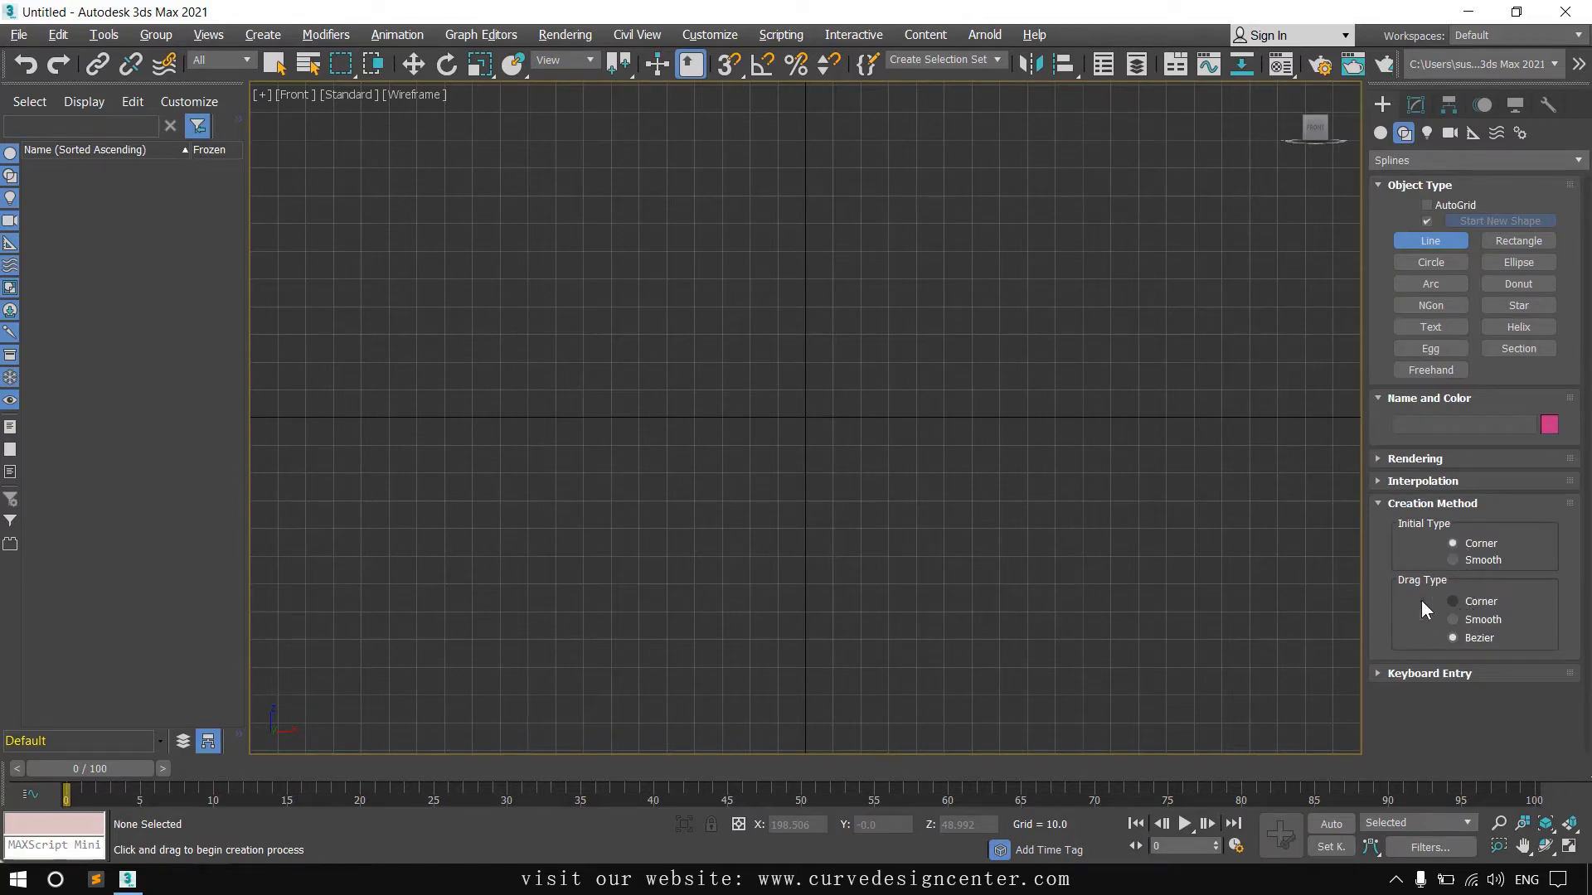
middle_drag(630, 478, 589, 639)
click(427, 579)
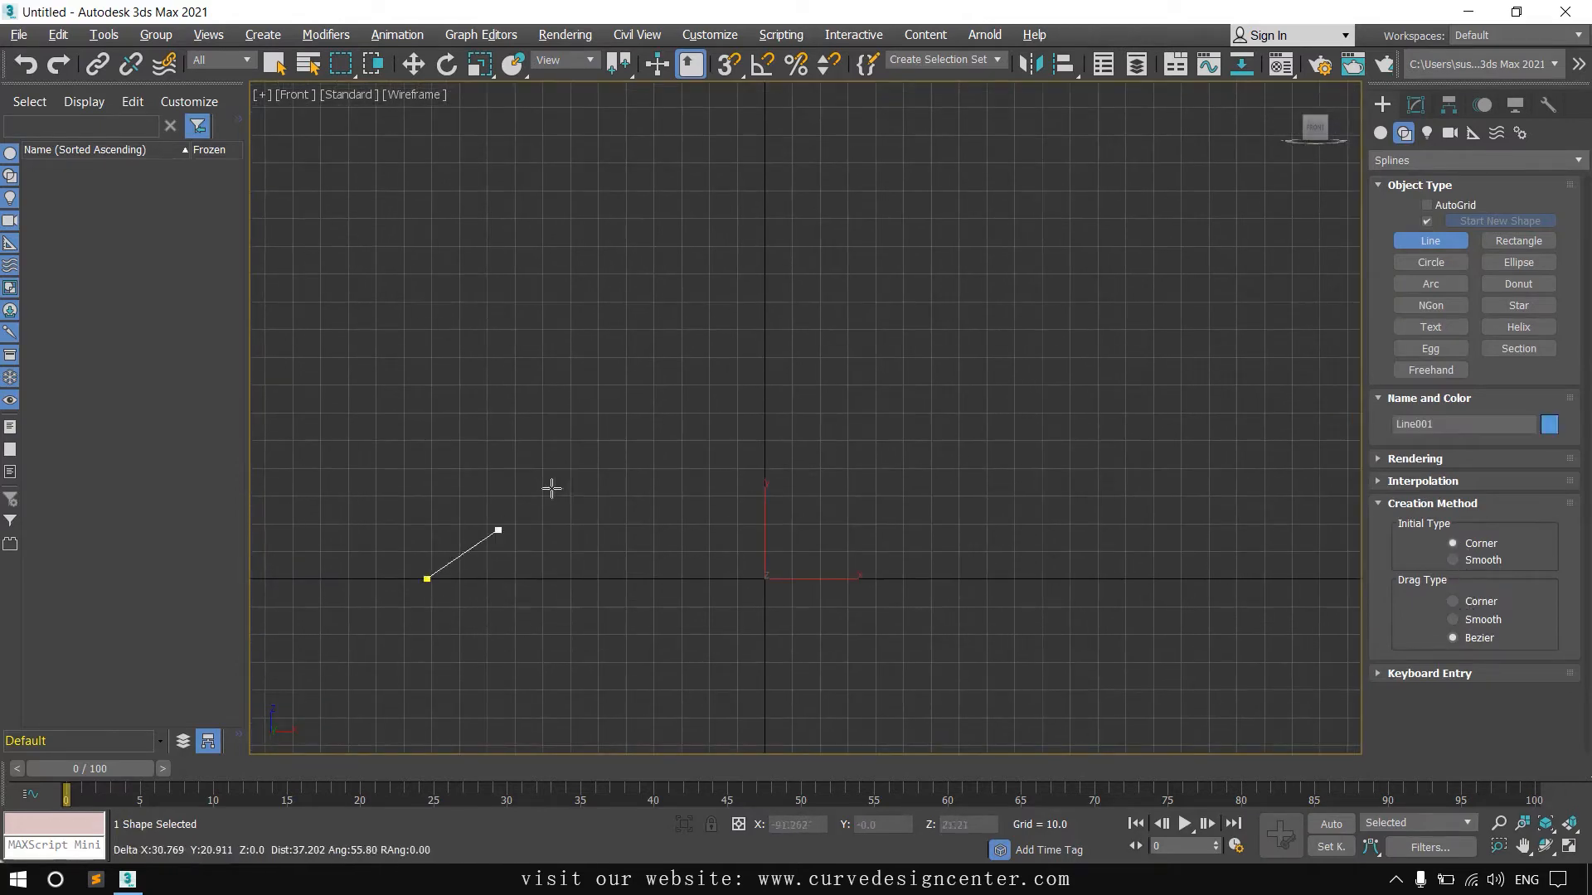
drag(578, 405, 597, 341)
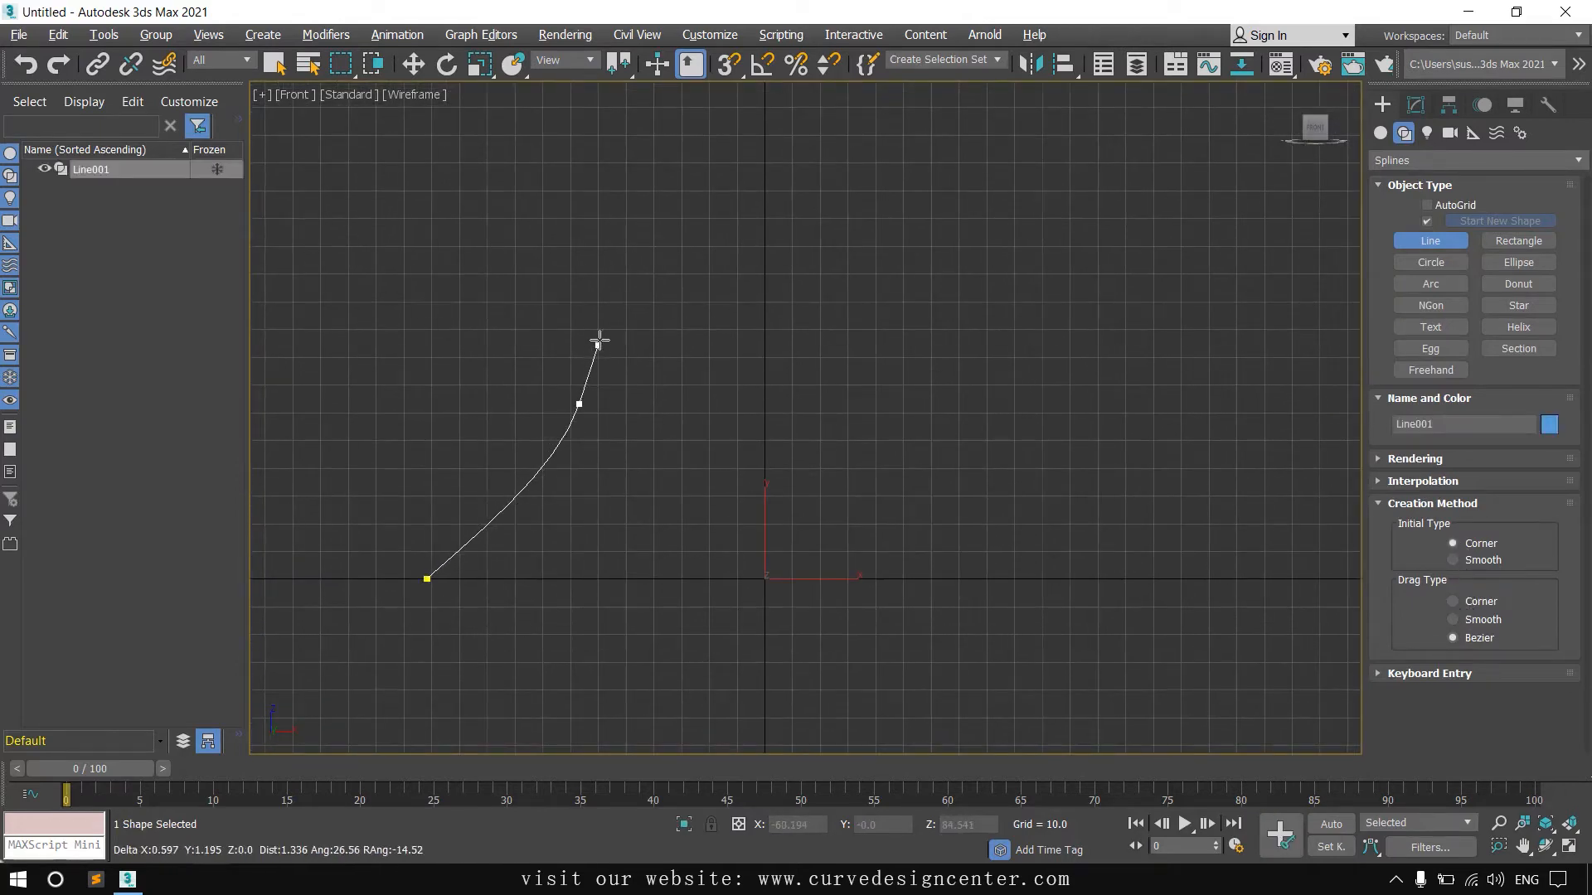
click(554, 229)
click(507, 421)
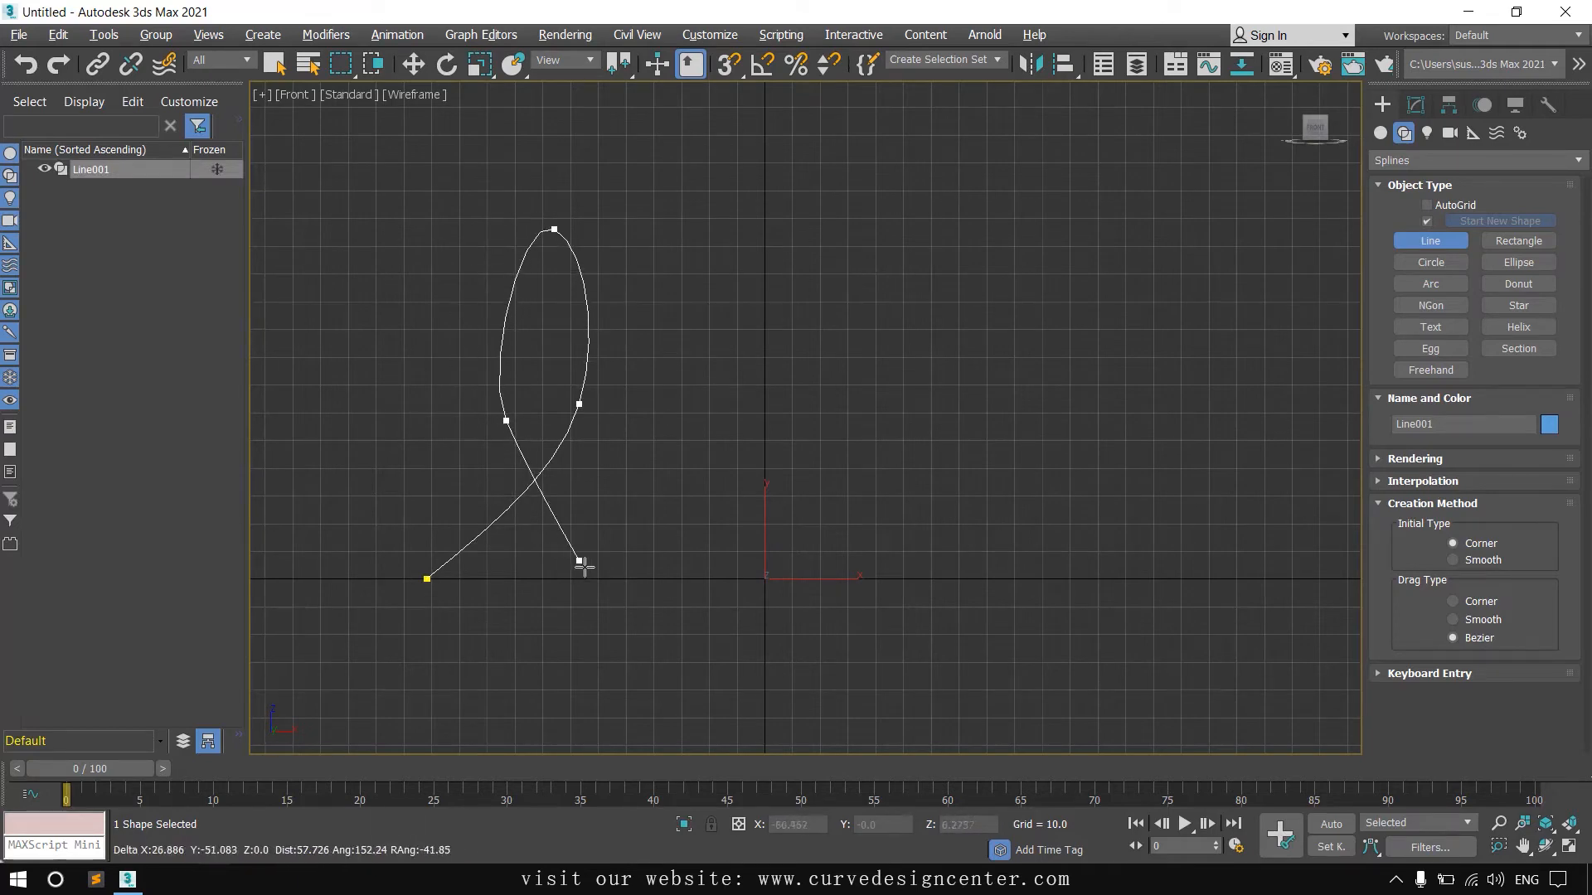
drag(603, 591, 634, 582)
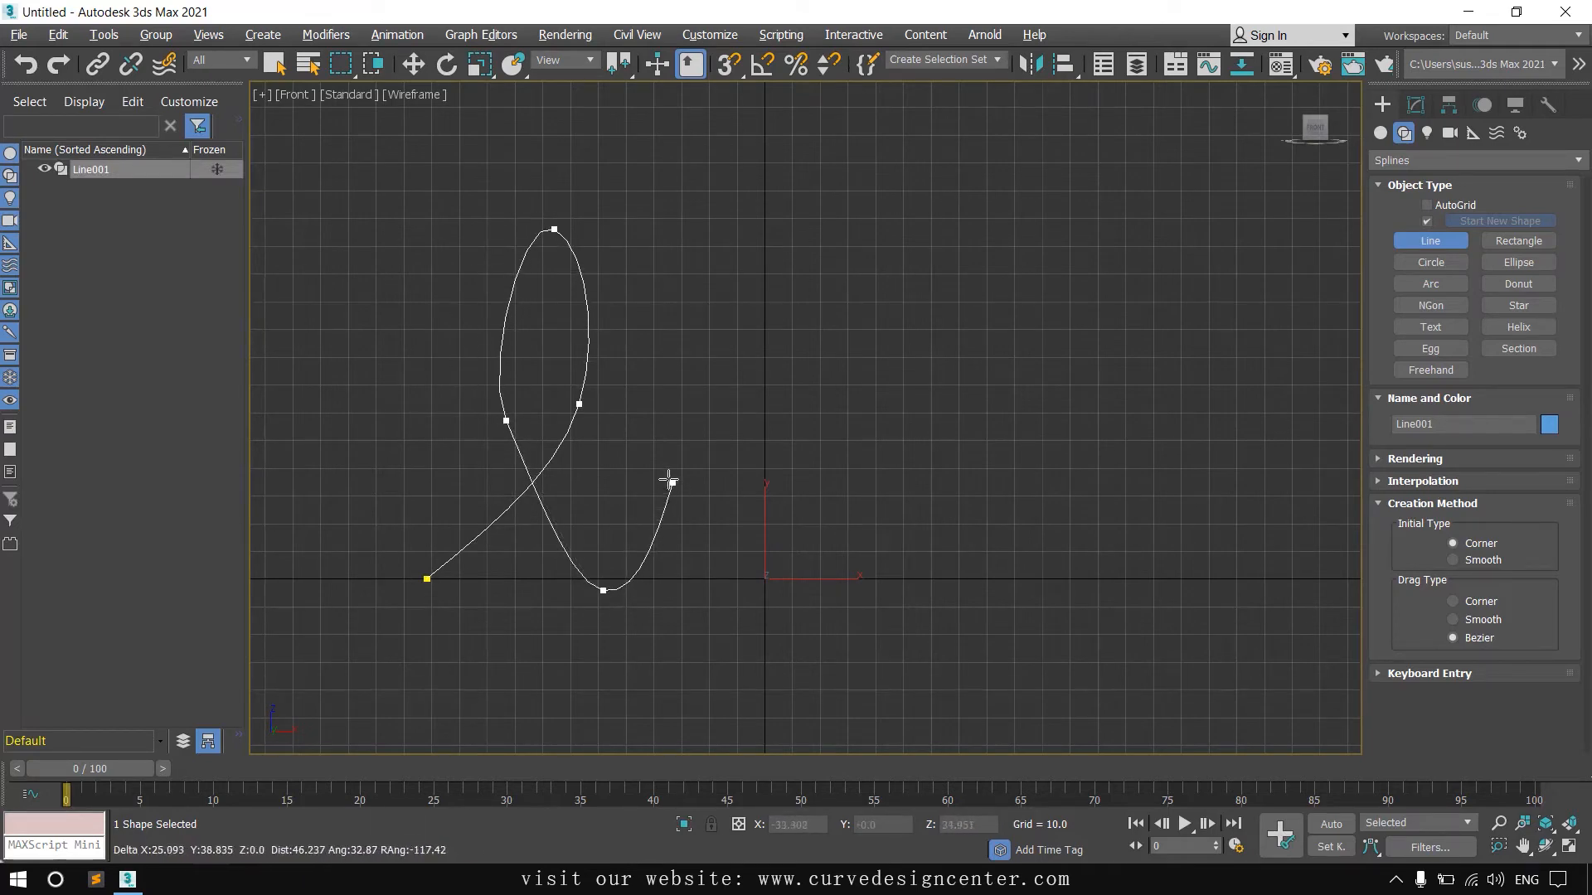
right_click(661, 522)
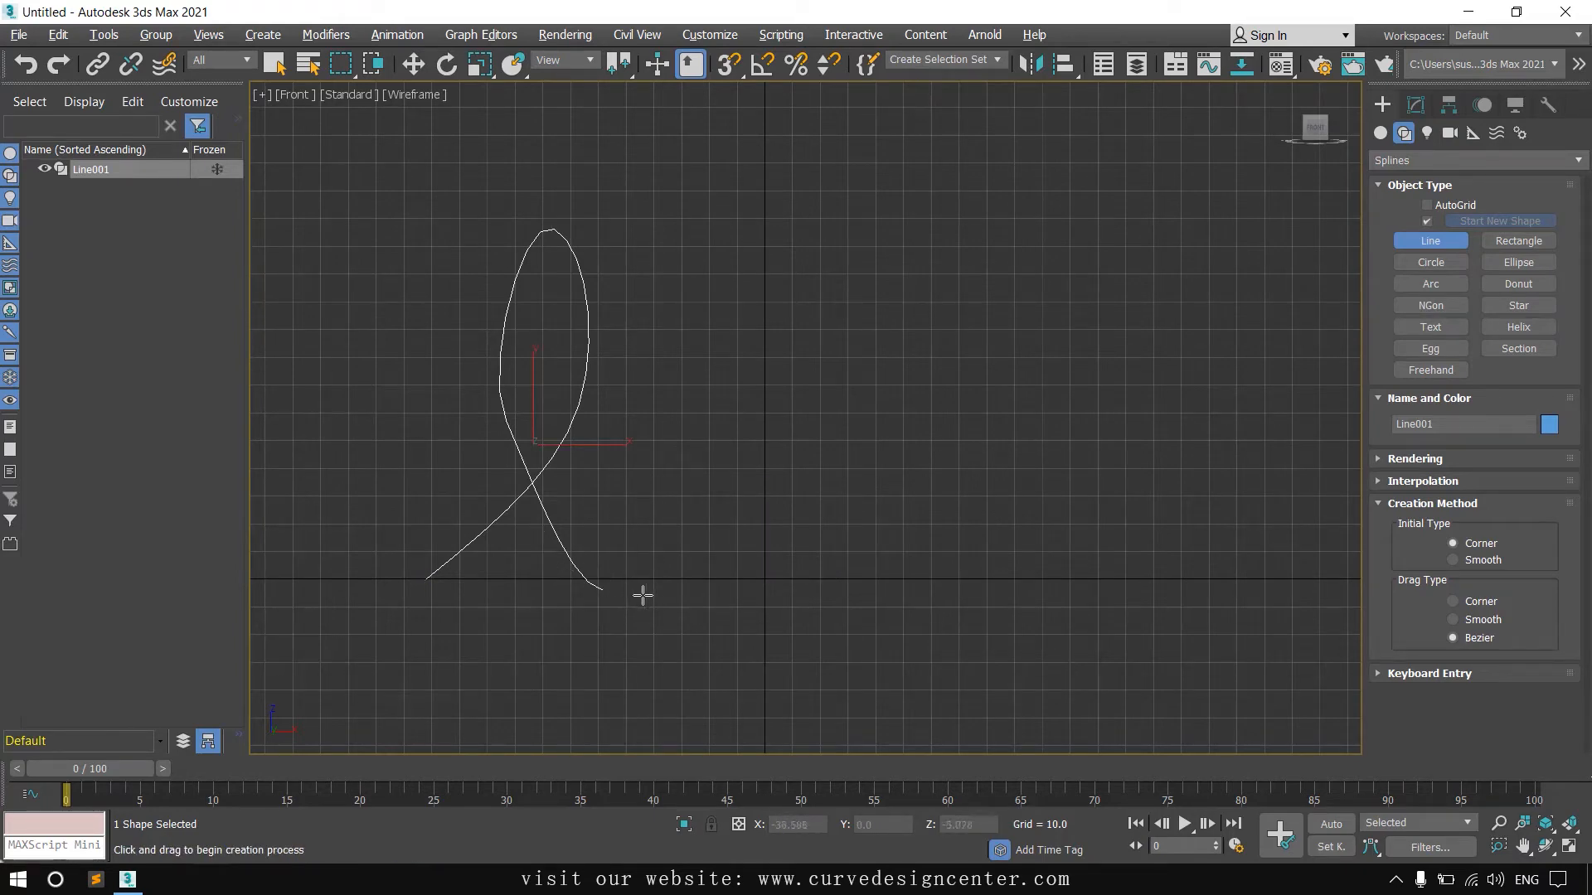
Step: Start a second line beside the end of the l and curve it up the right side and over the top of a letter o
click(611, 591)
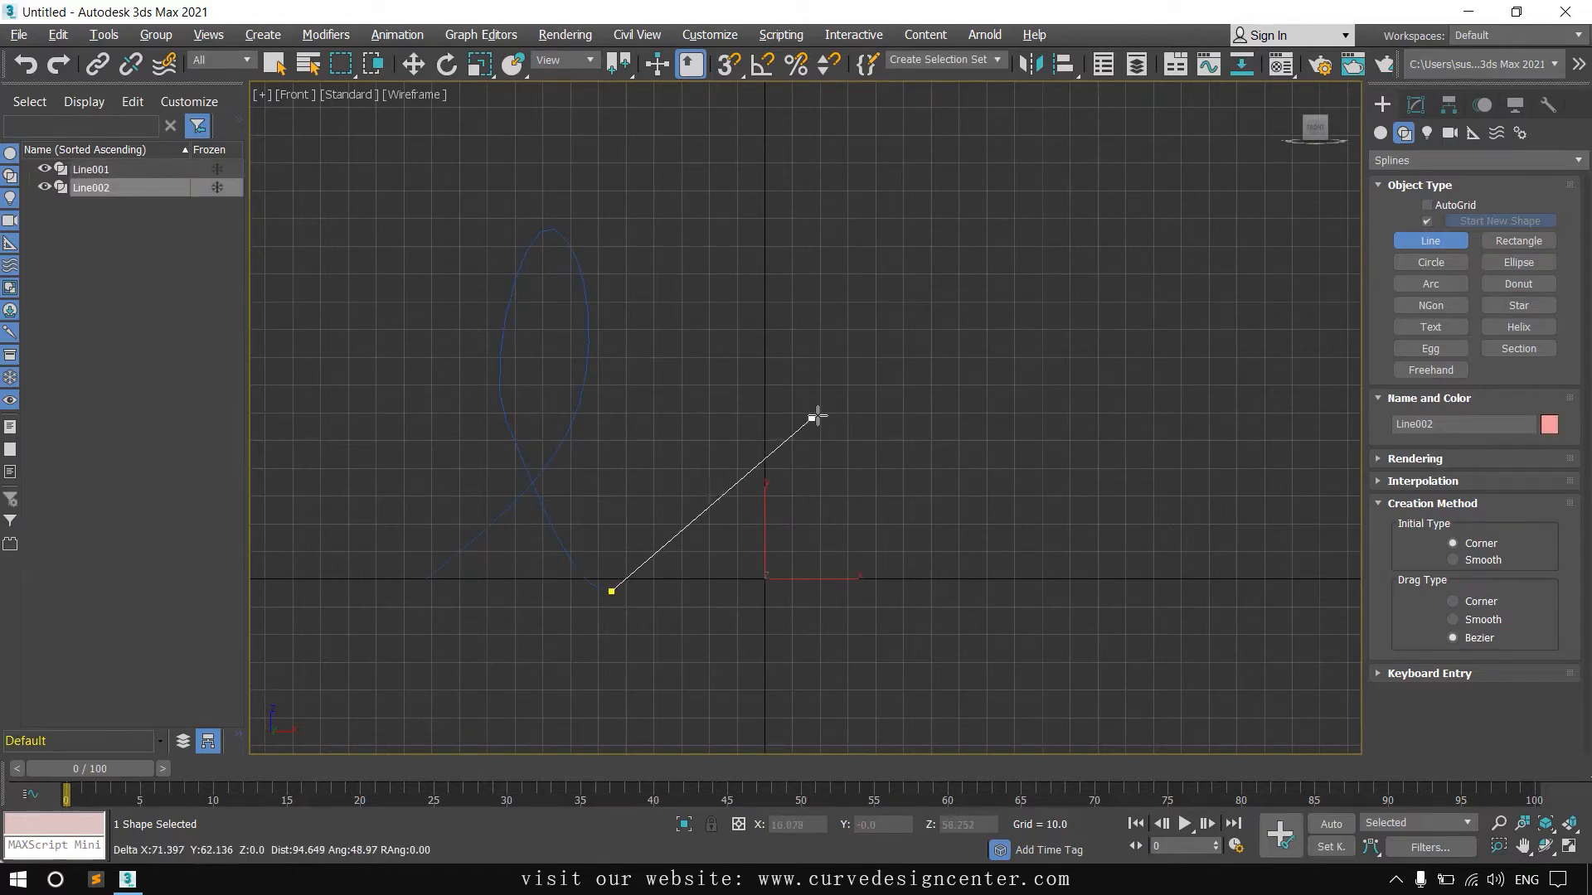
drag(805, 399, 828, 321)
drag(744, 219, 667, 282)
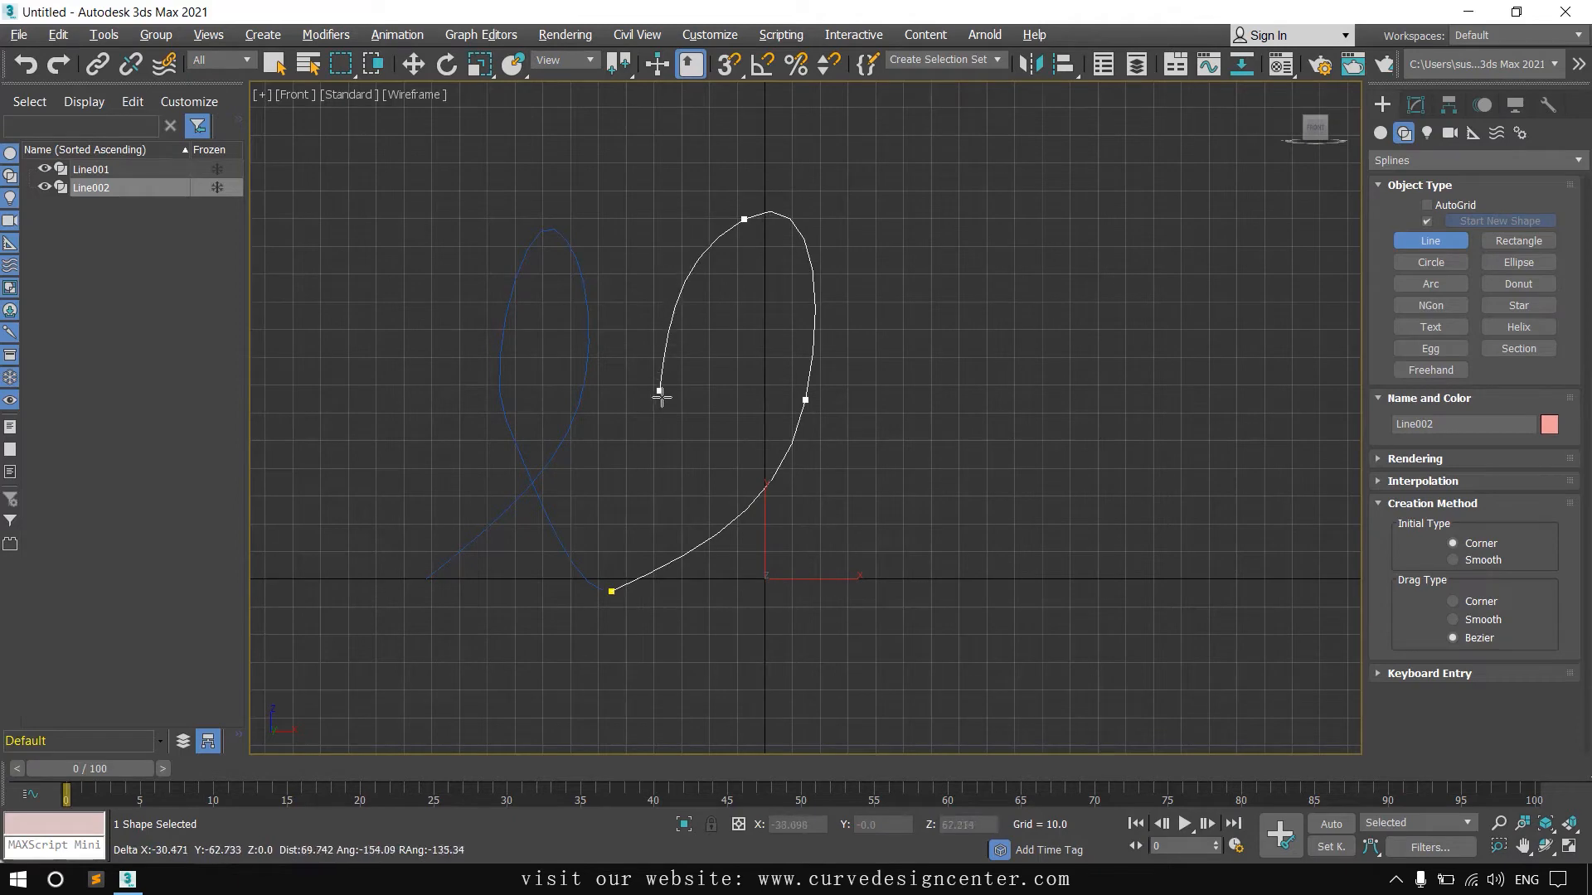
drag(666, 407, 699, 473)
mouse_move(770, 562)
mouse_down()
mouse_move(884, 489)
mouse_move(887, 324)
mouse_move(909, 497)
mouse_move(781, 549)
mouse_up()
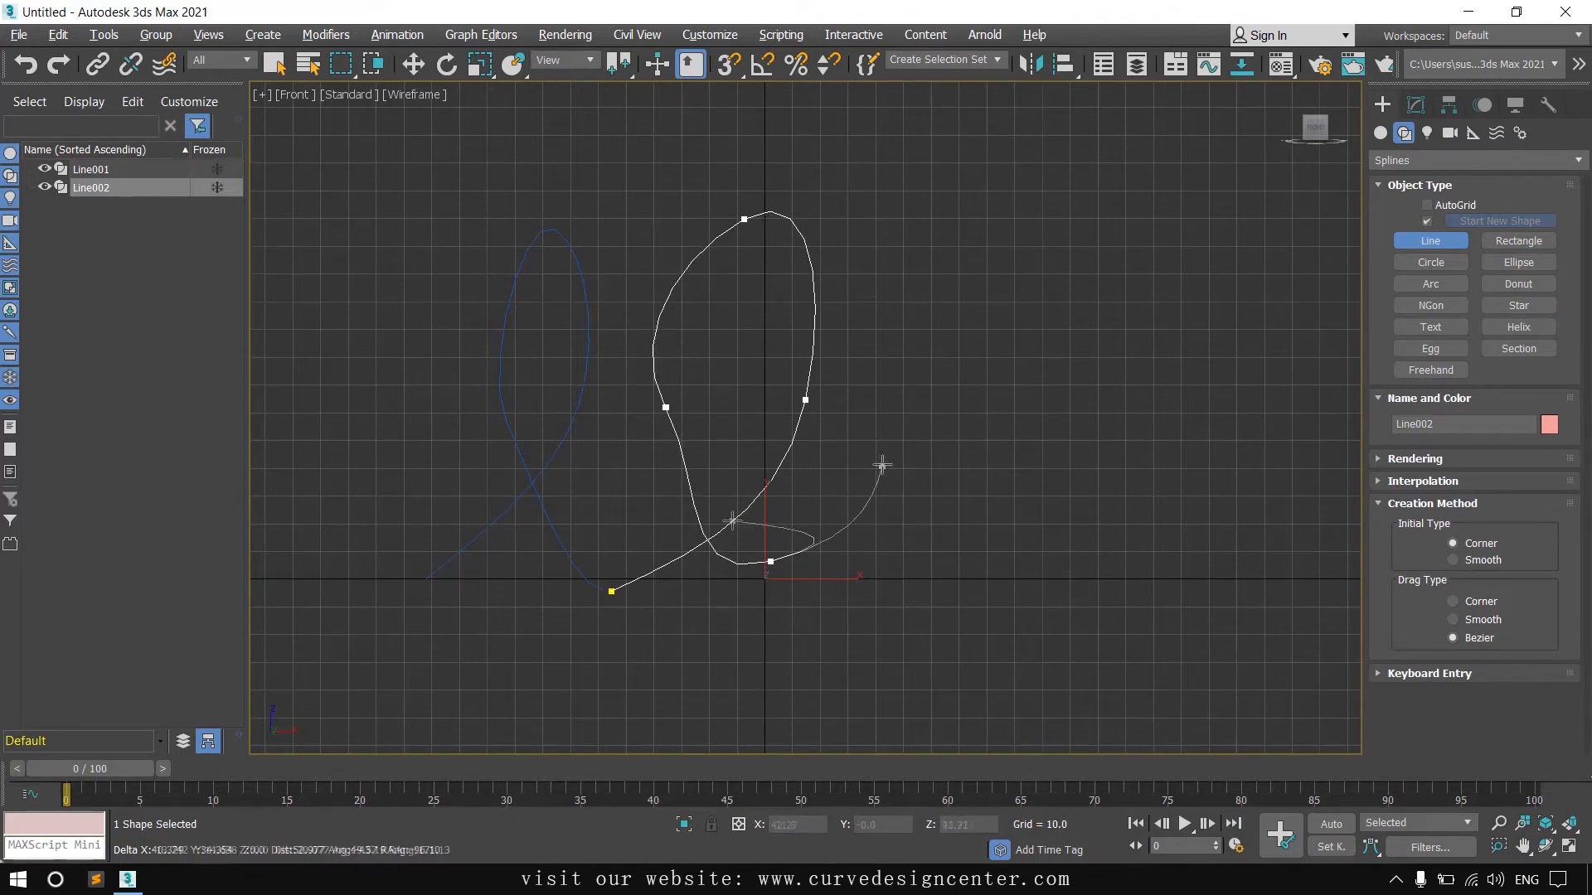
key(BackSpace)
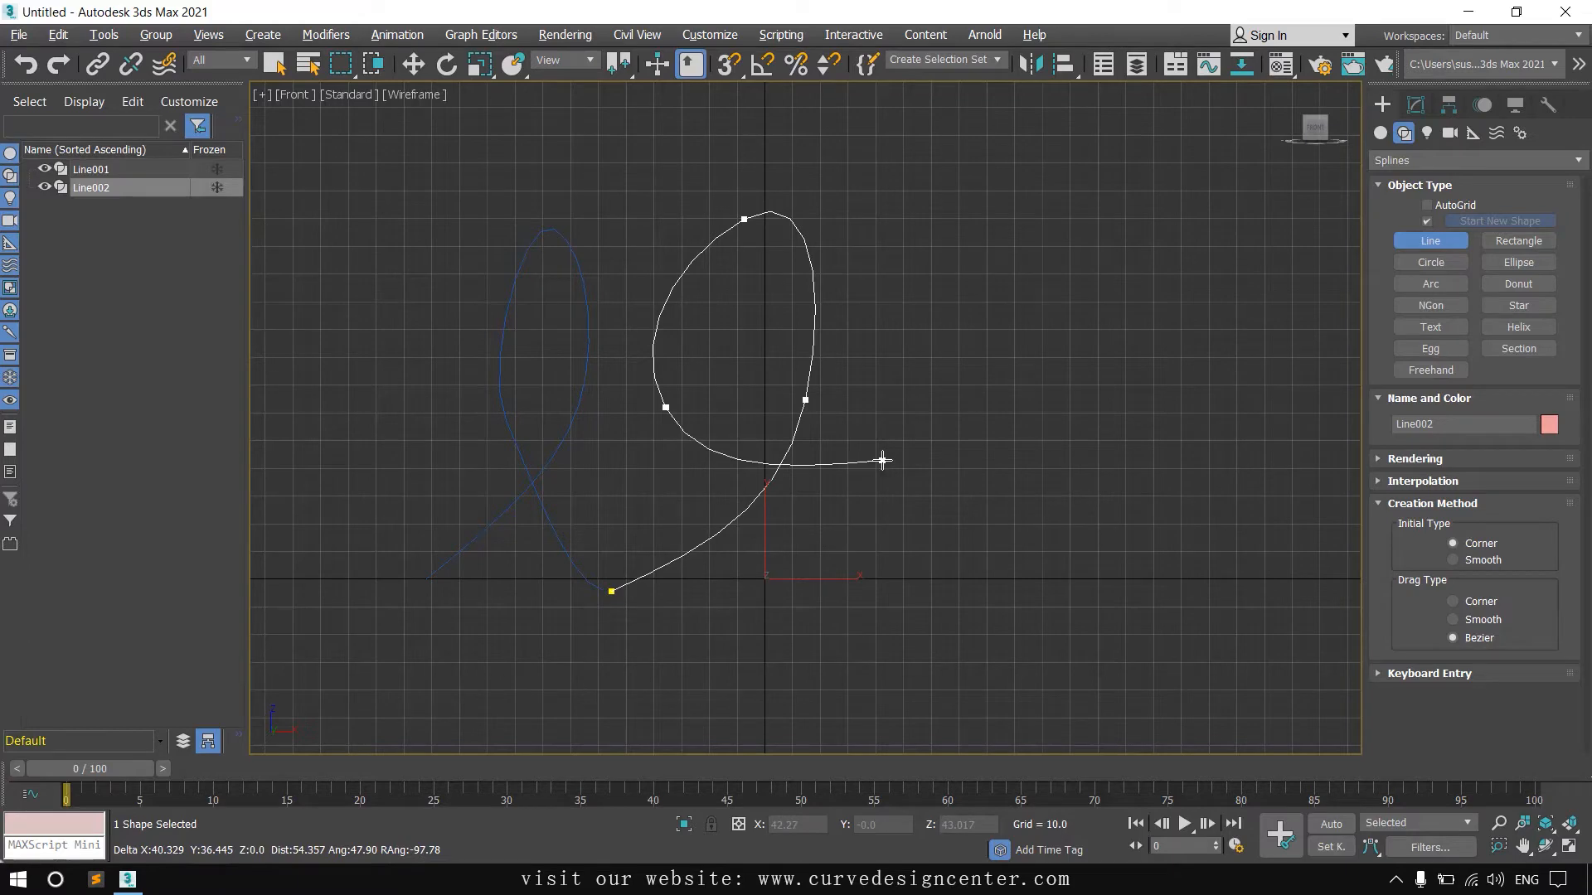
key(BackSpace)
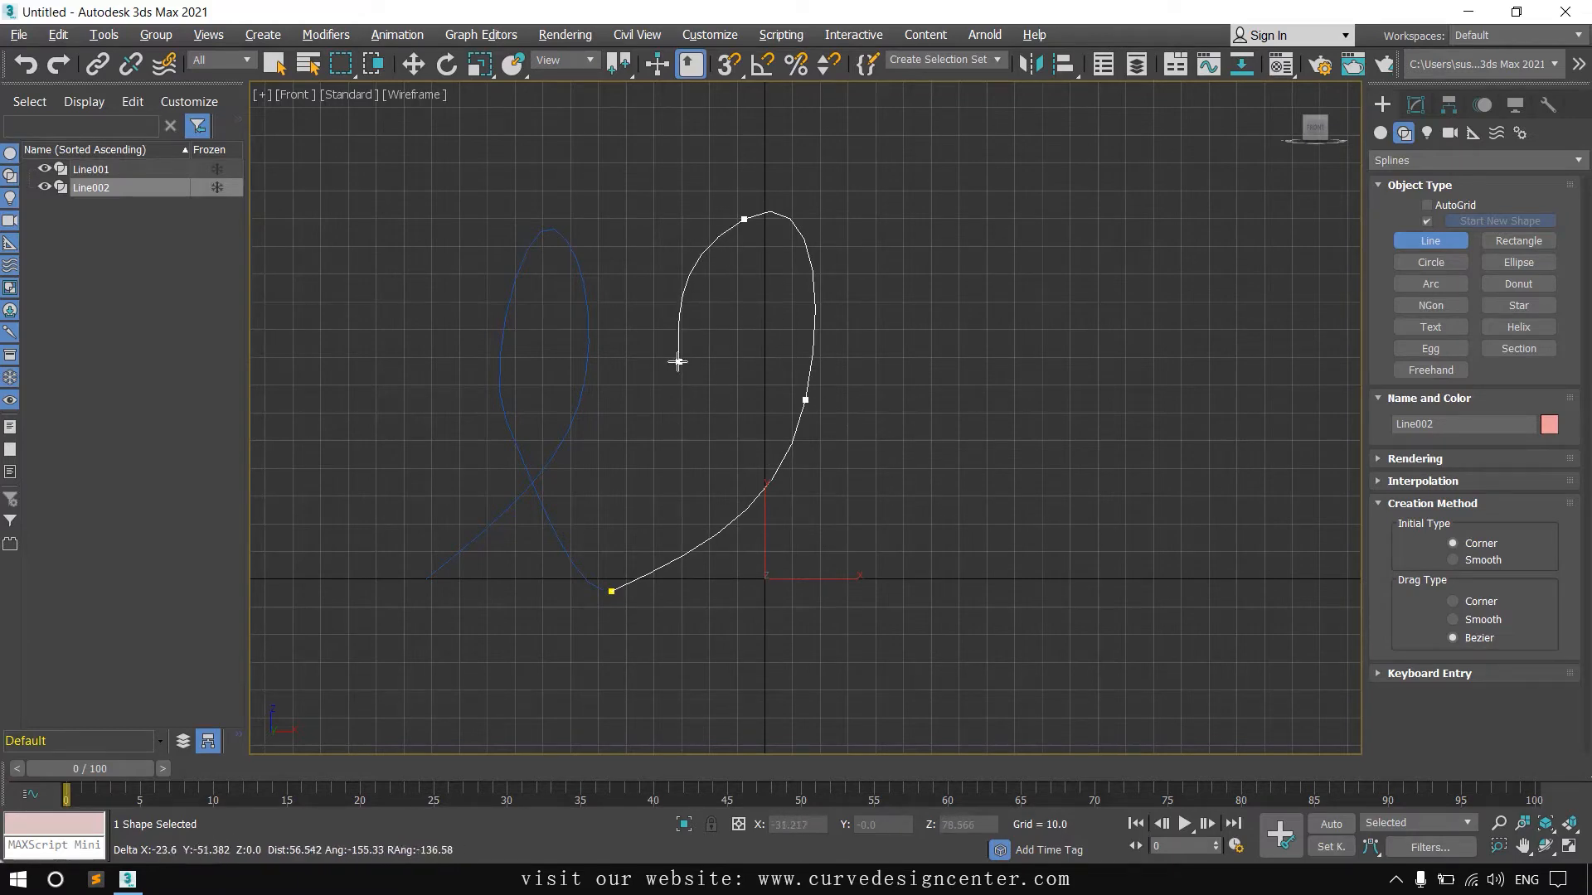
Step: Continue the o down its left side and around its bottom with a curved point near the ground line
click(677, 362)
drag(768, 565, 881, 547)
click(924, 331)
drag(915, 329, 896, 267)
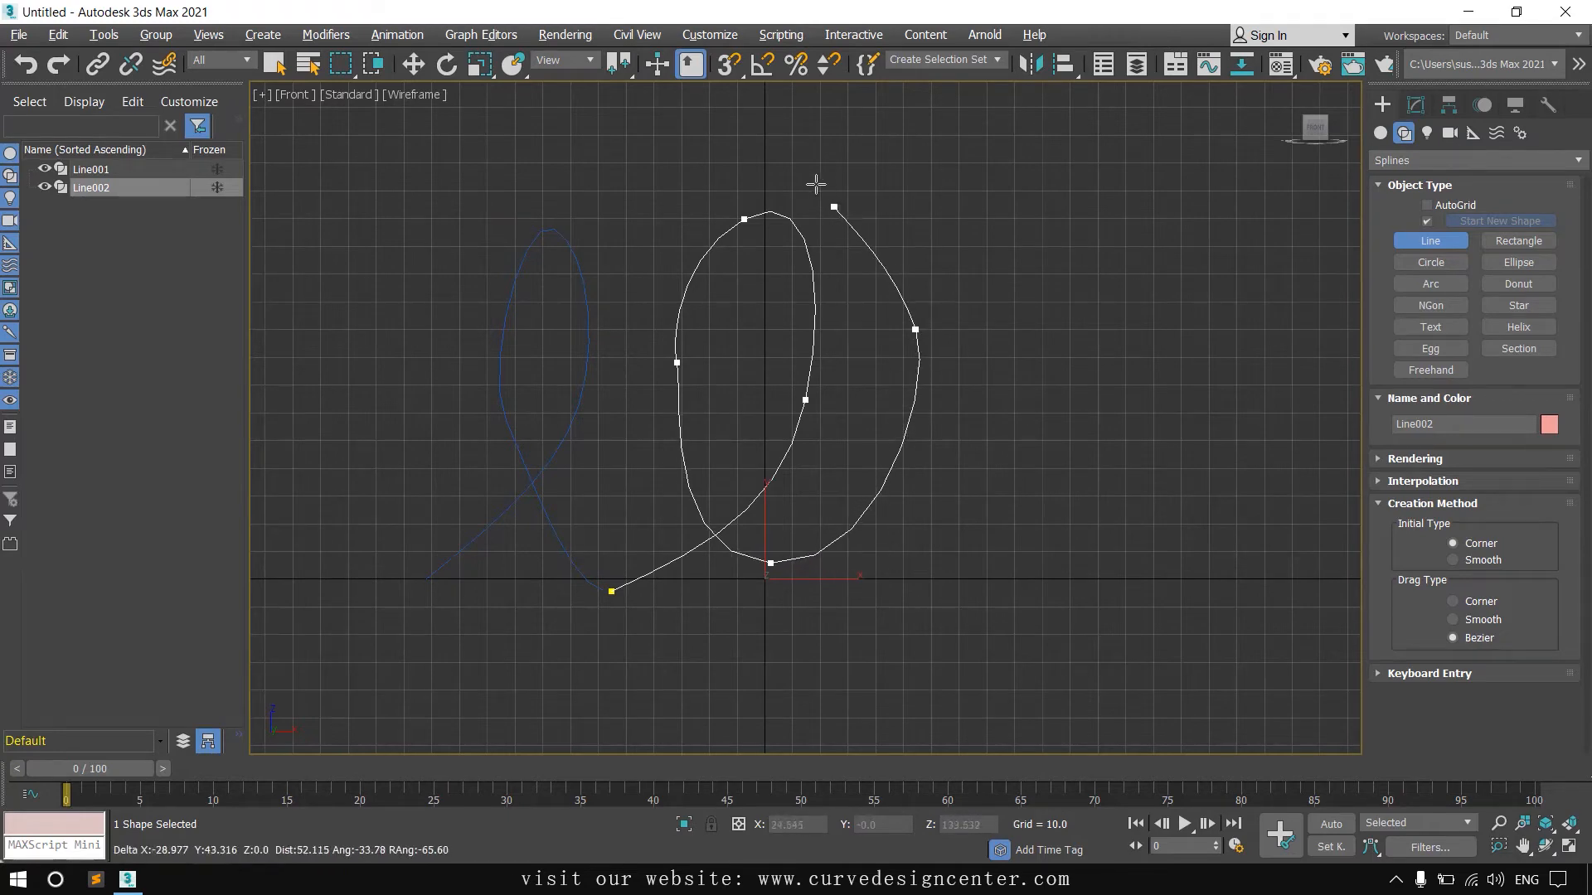
drag(776, 194, 761, 231)
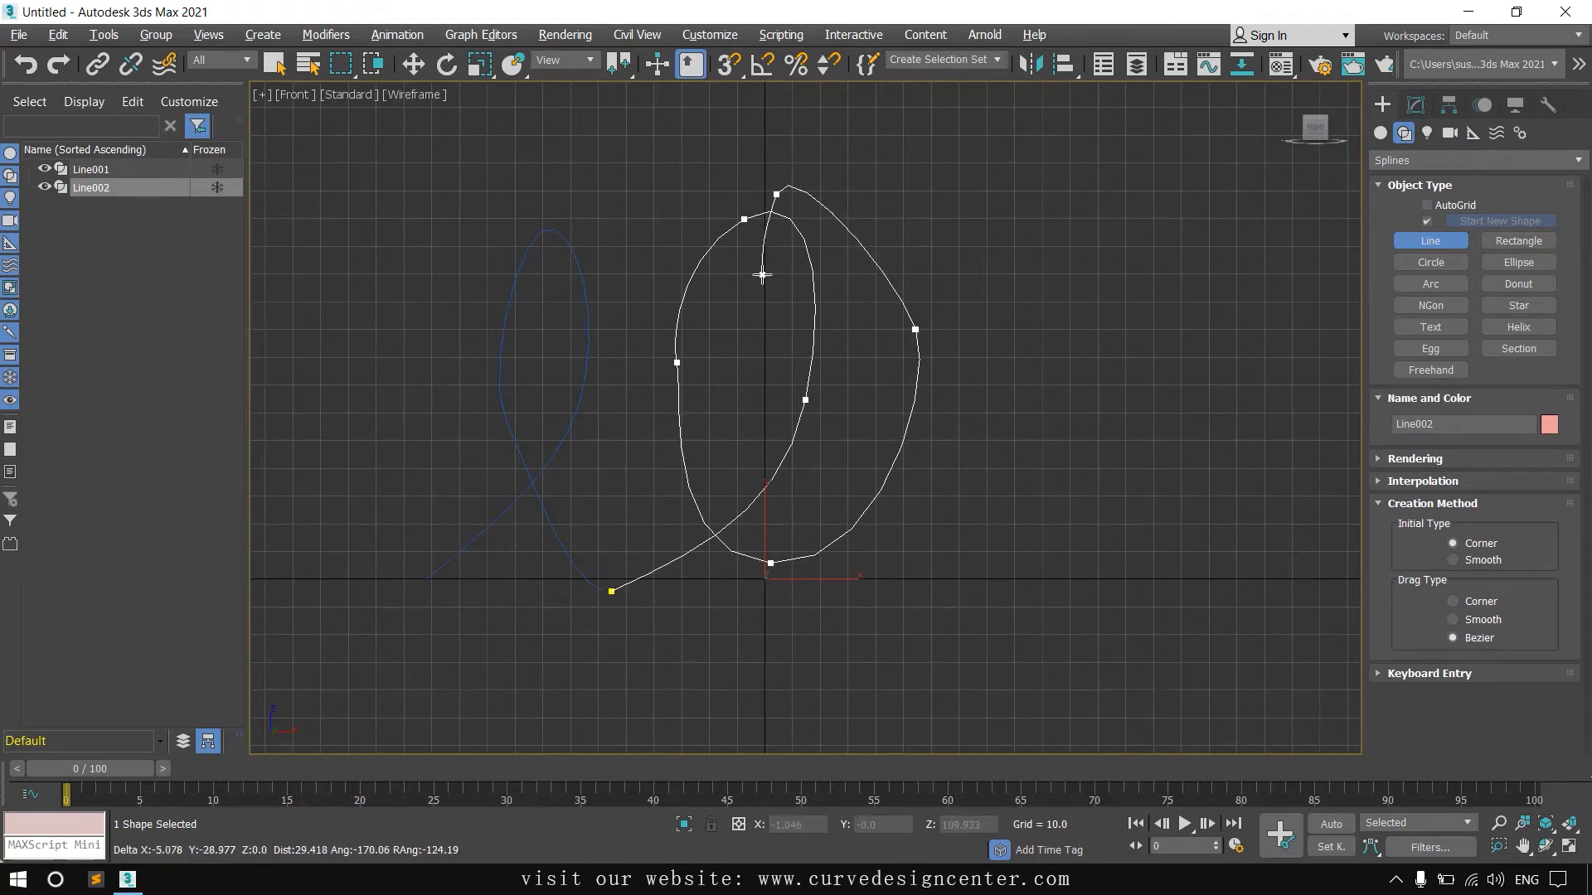
key(BackSpace)
key(BackSpace)
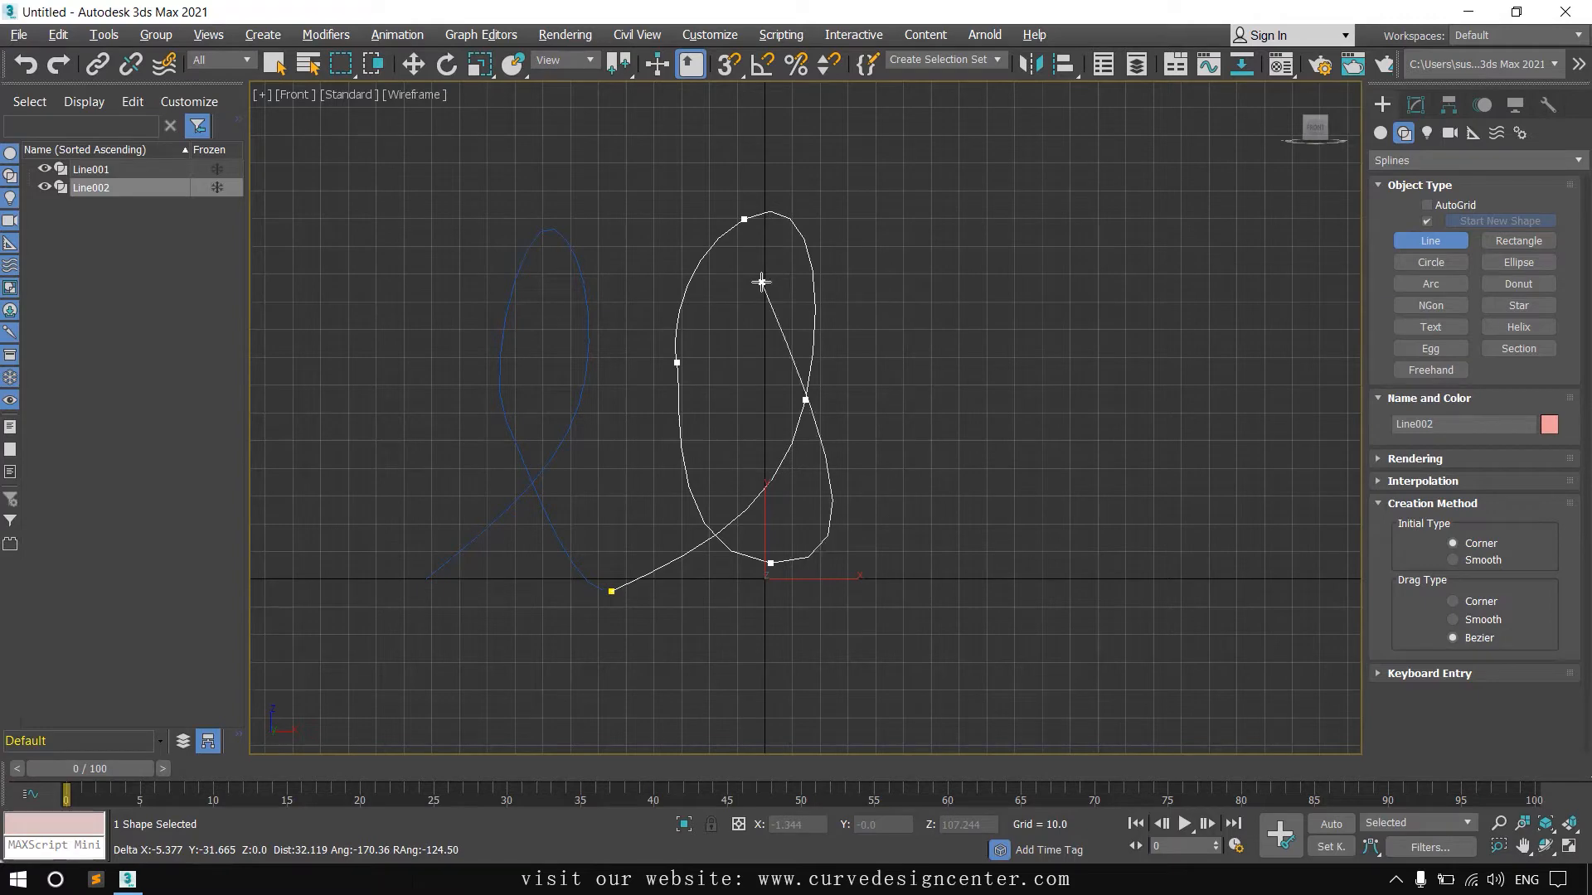
Step: Bring the o's outer stroke up its right side, loop it at the top, and extend a connecting stroke outward for the next letter
click(893, 320)
drag(847, 203, 853, 280)
click(908, 277)
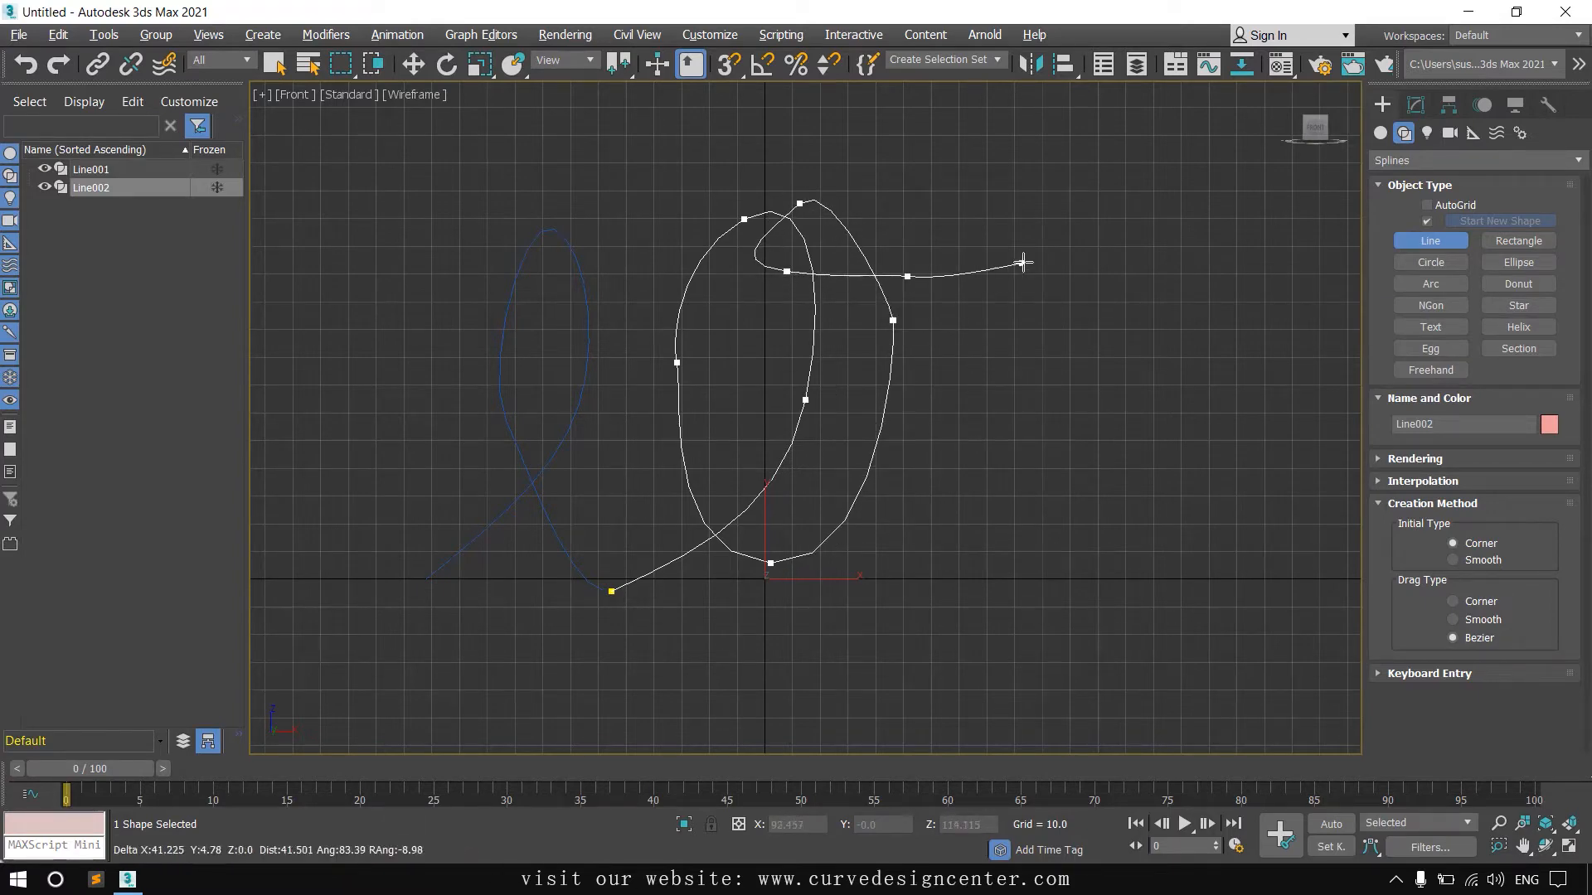
Step: Loop the connecting stroke into the top of a letter v and curve its left side down to a point on the ground line
click(1038, 257)
click(1011, 193)
click(980, 222)
key(BackSpace)
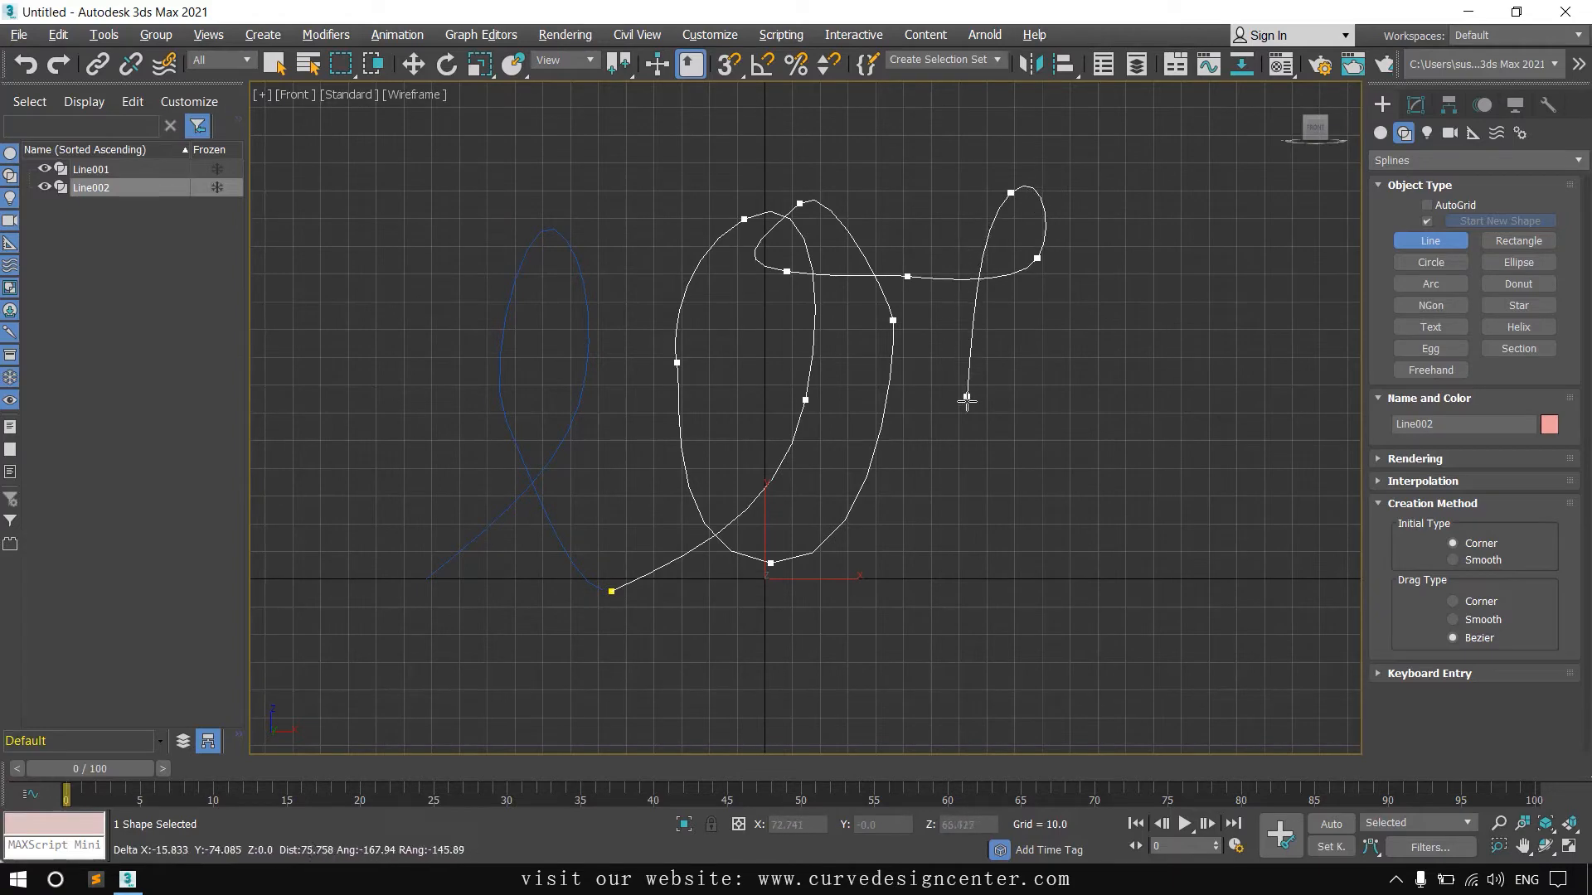
click(984, 419)
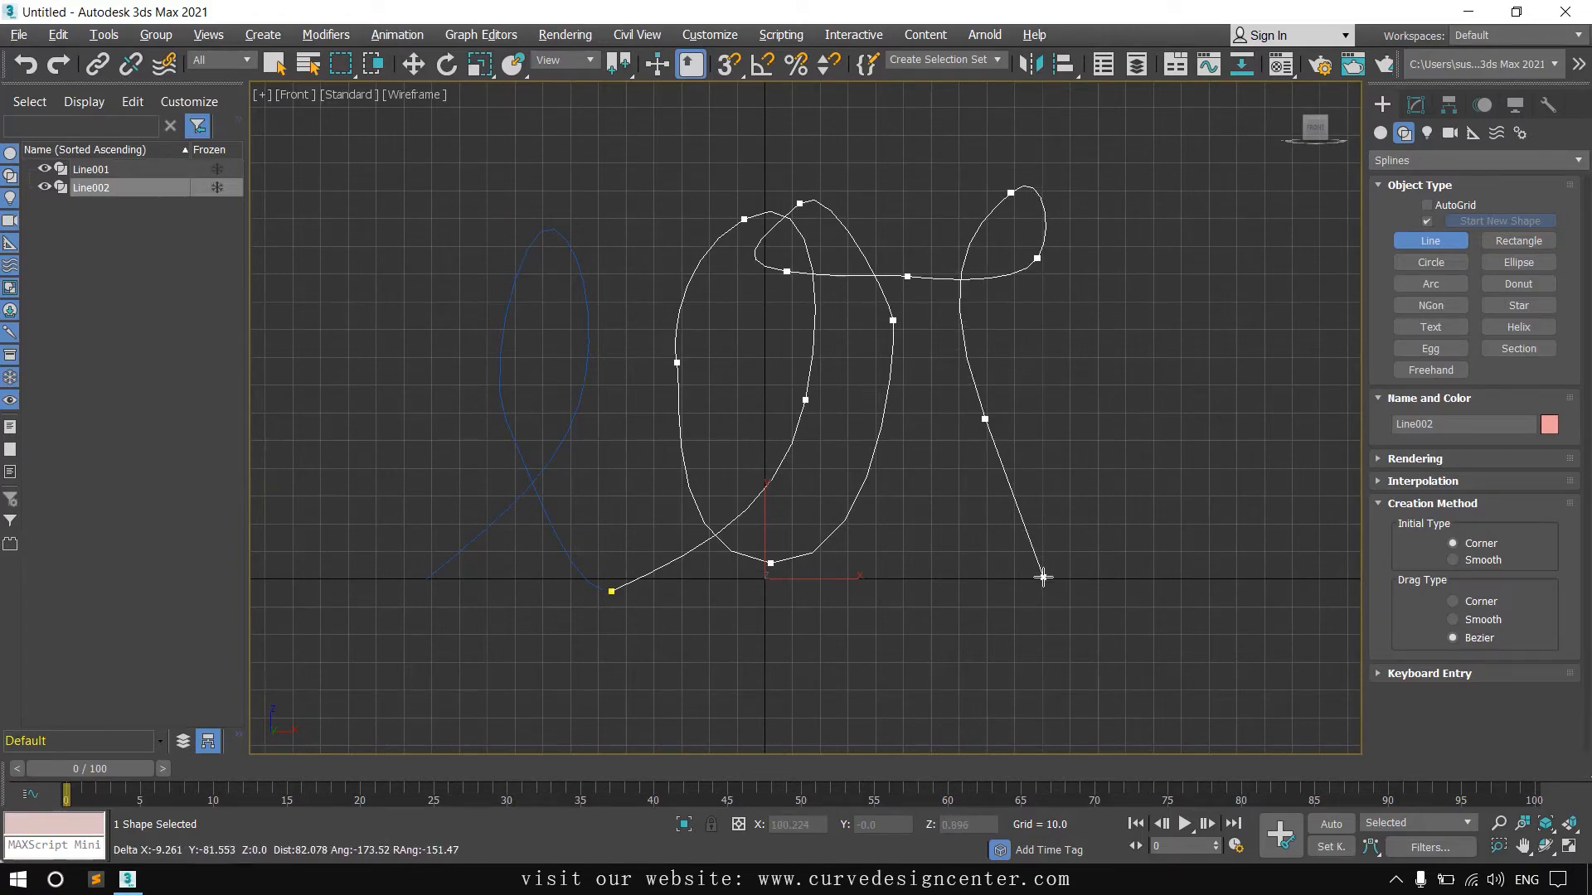
mouse_move(1122, 582)
mouse_down()
mouse_move(1136, 572)
mouse_move(1121, 575)
mouse_up()
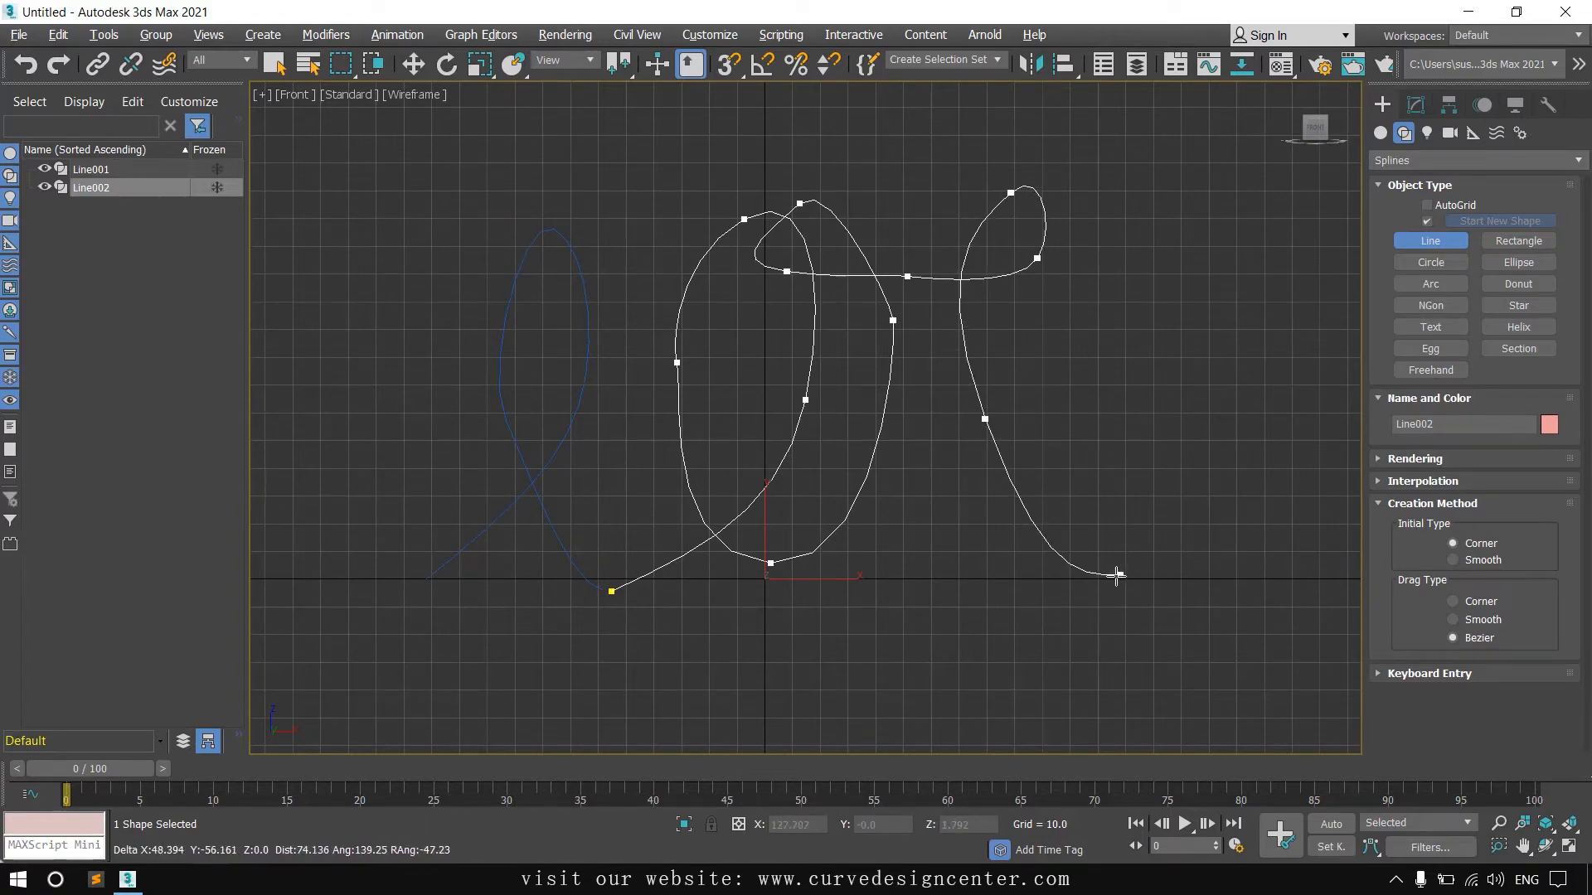
Step: Draw the v's right side up to a small loop with a short connecting tail, and finish the line
click(1204, 300)
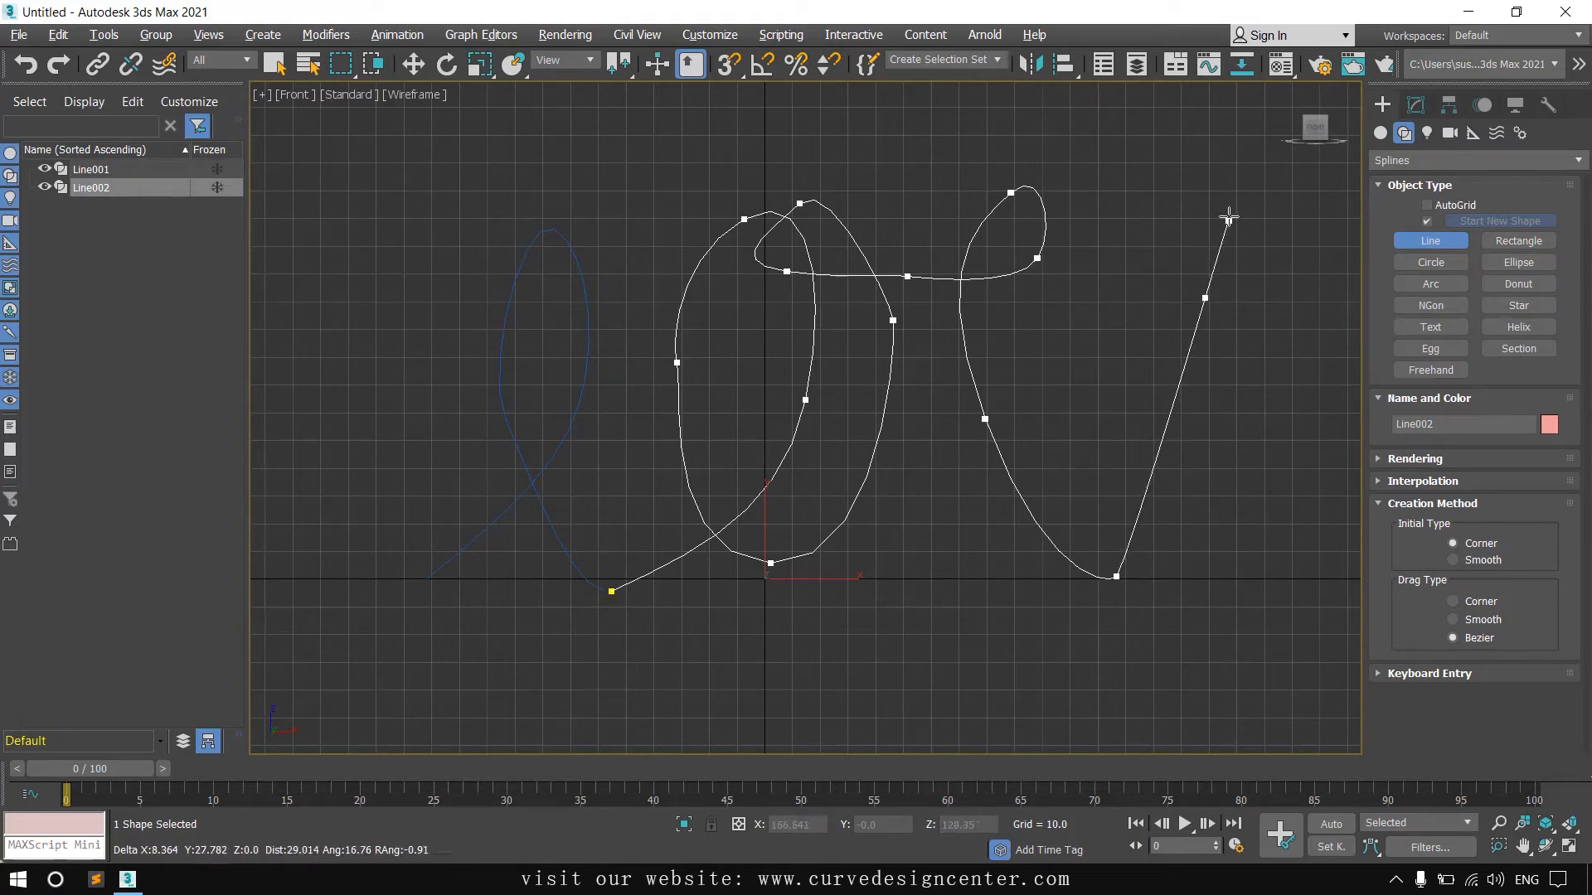
drag(1221, 199, 1201, 199)
drag(1152, 247, 1158, 269)
middle_drag(1180, 342, 853, 316)
drag(908, 296, 960, 295)
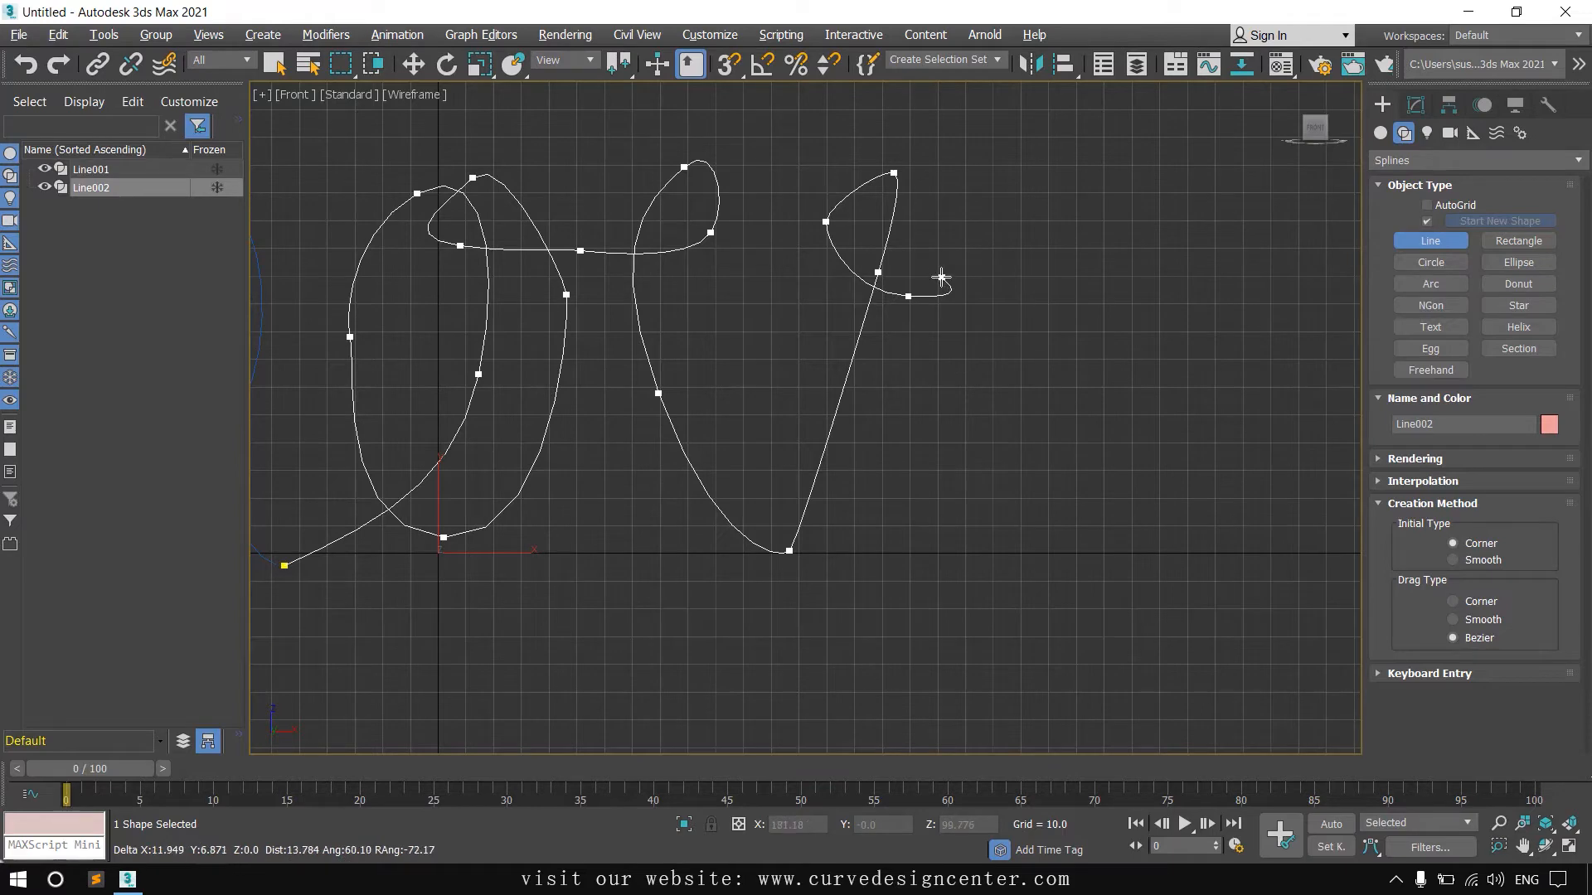
right_click(941, 276)
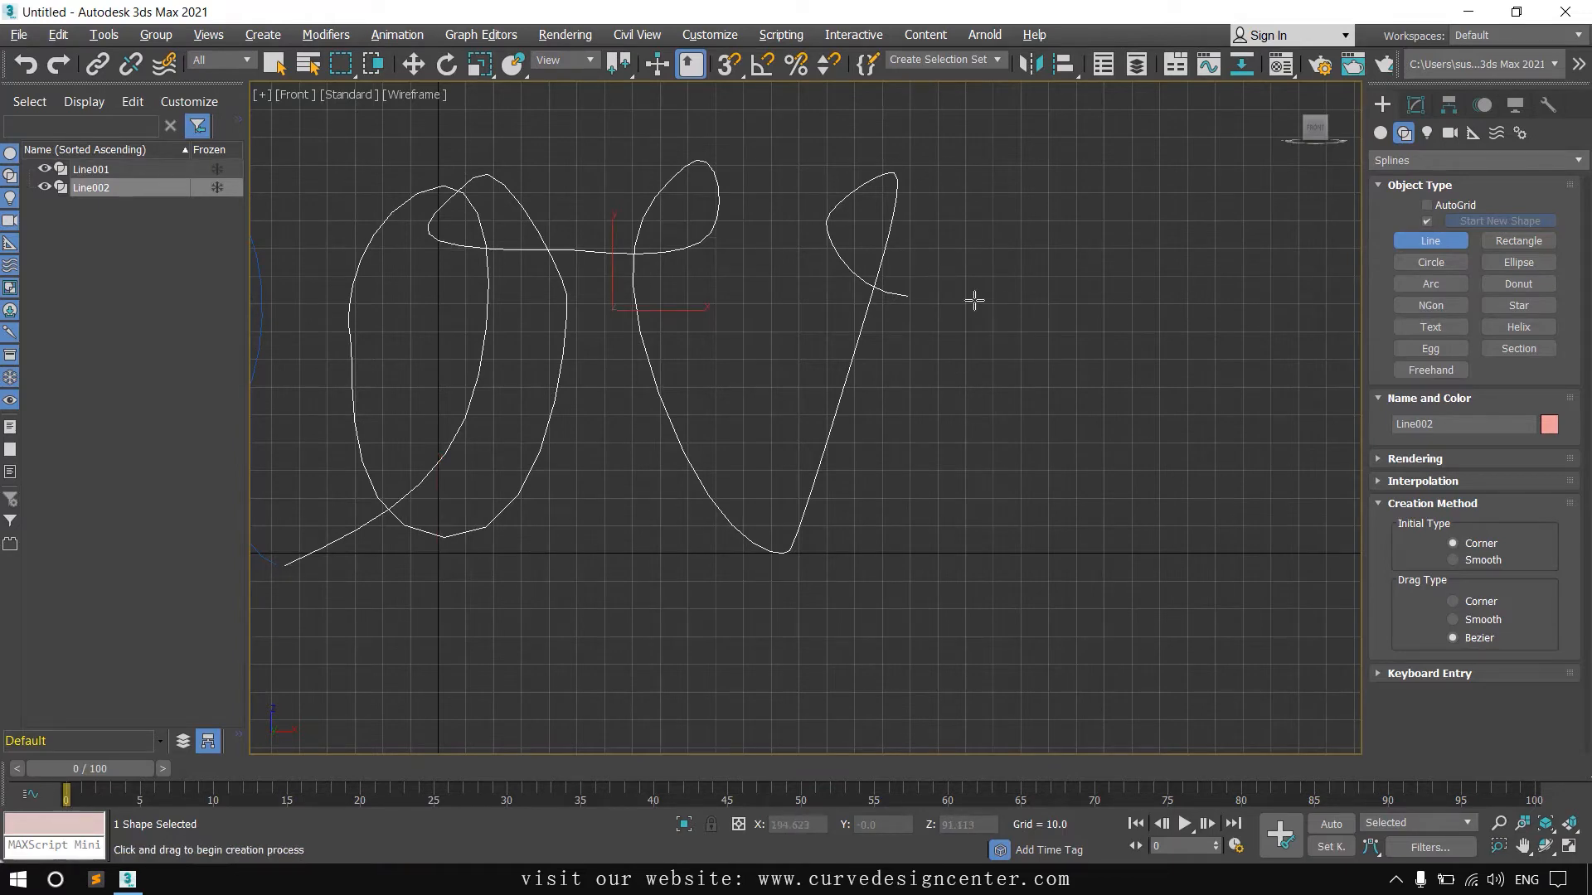
Step: Draw a curved letter e as a third line beginning beside the v's tail, and leave the Line tool
click(913, 296)
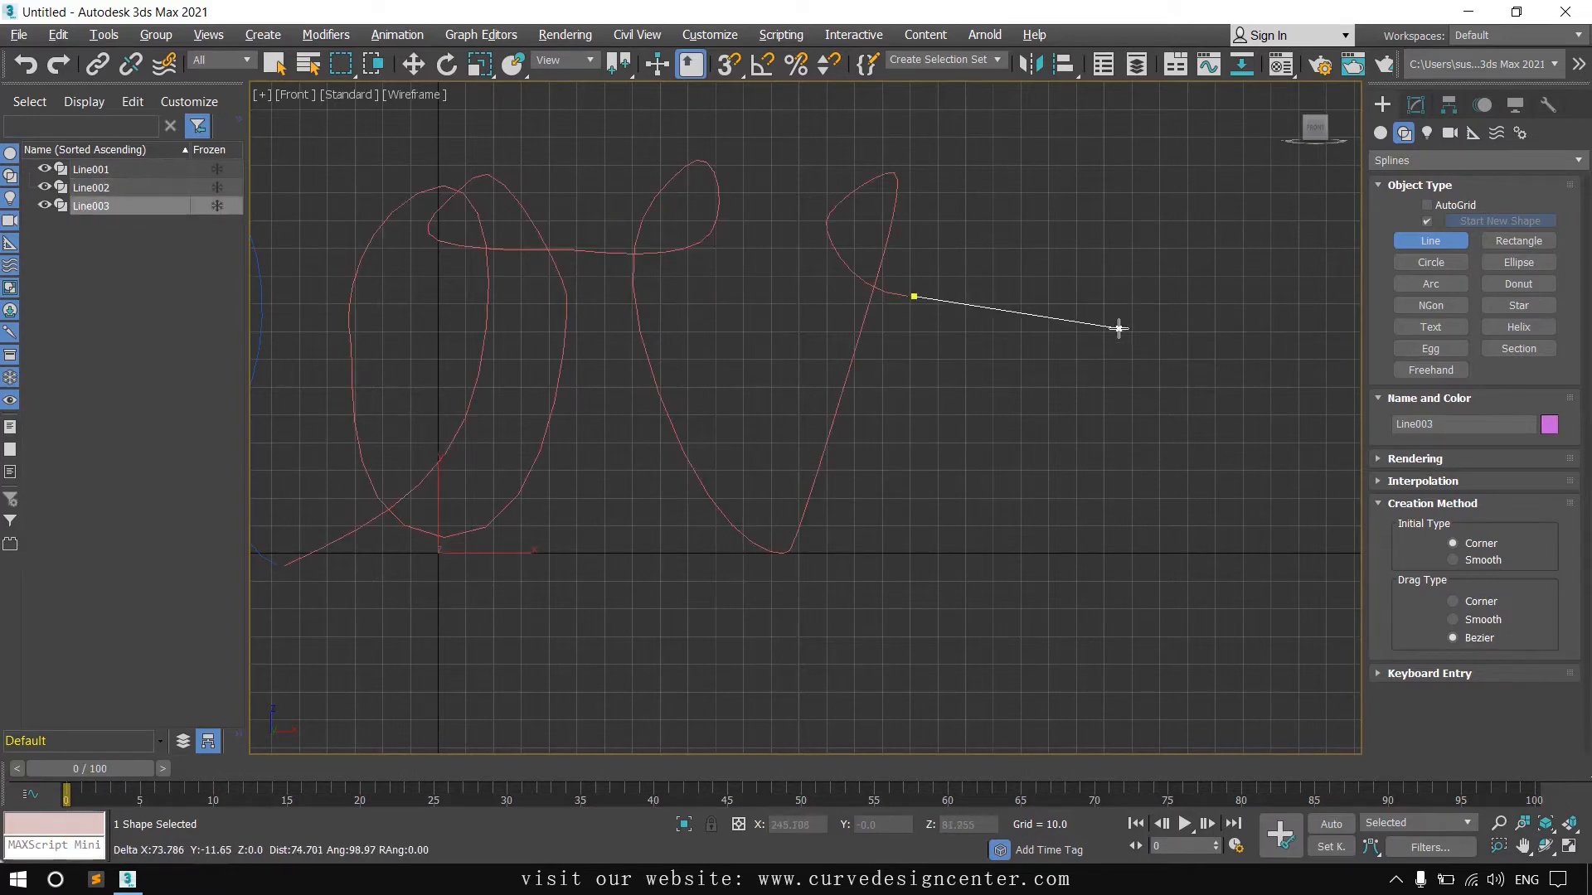
drag(1112, 330, 1159, 316)
drag(1160, 189, 1070, 174)
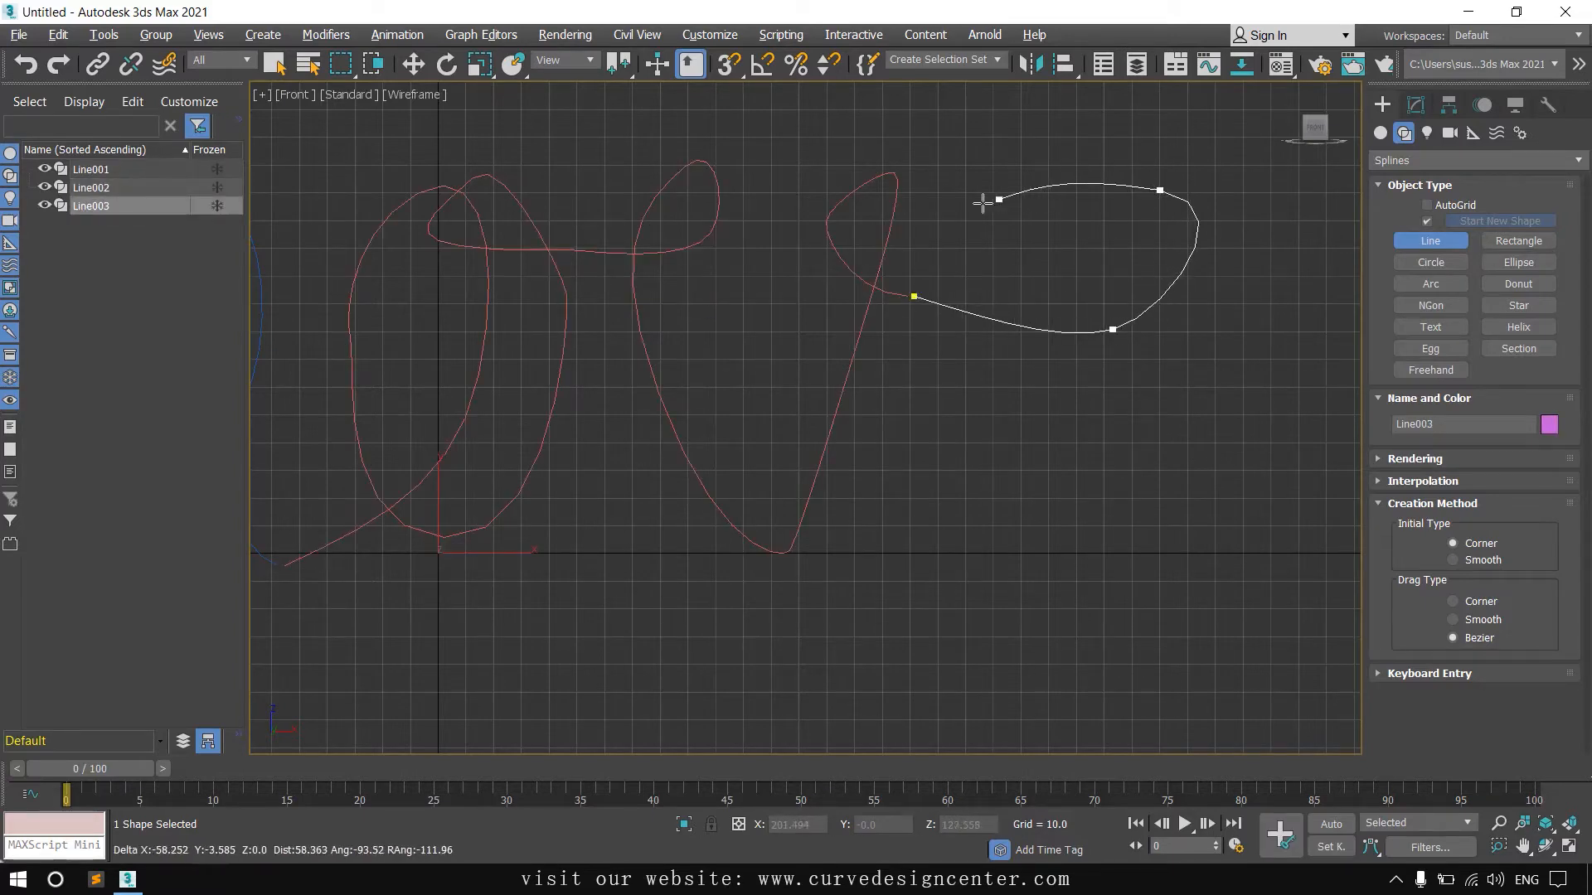
drag(967, 206, 951, 281)
drag(991, 512, 1088, 558)
drag(1207, 502, 1222, 474)
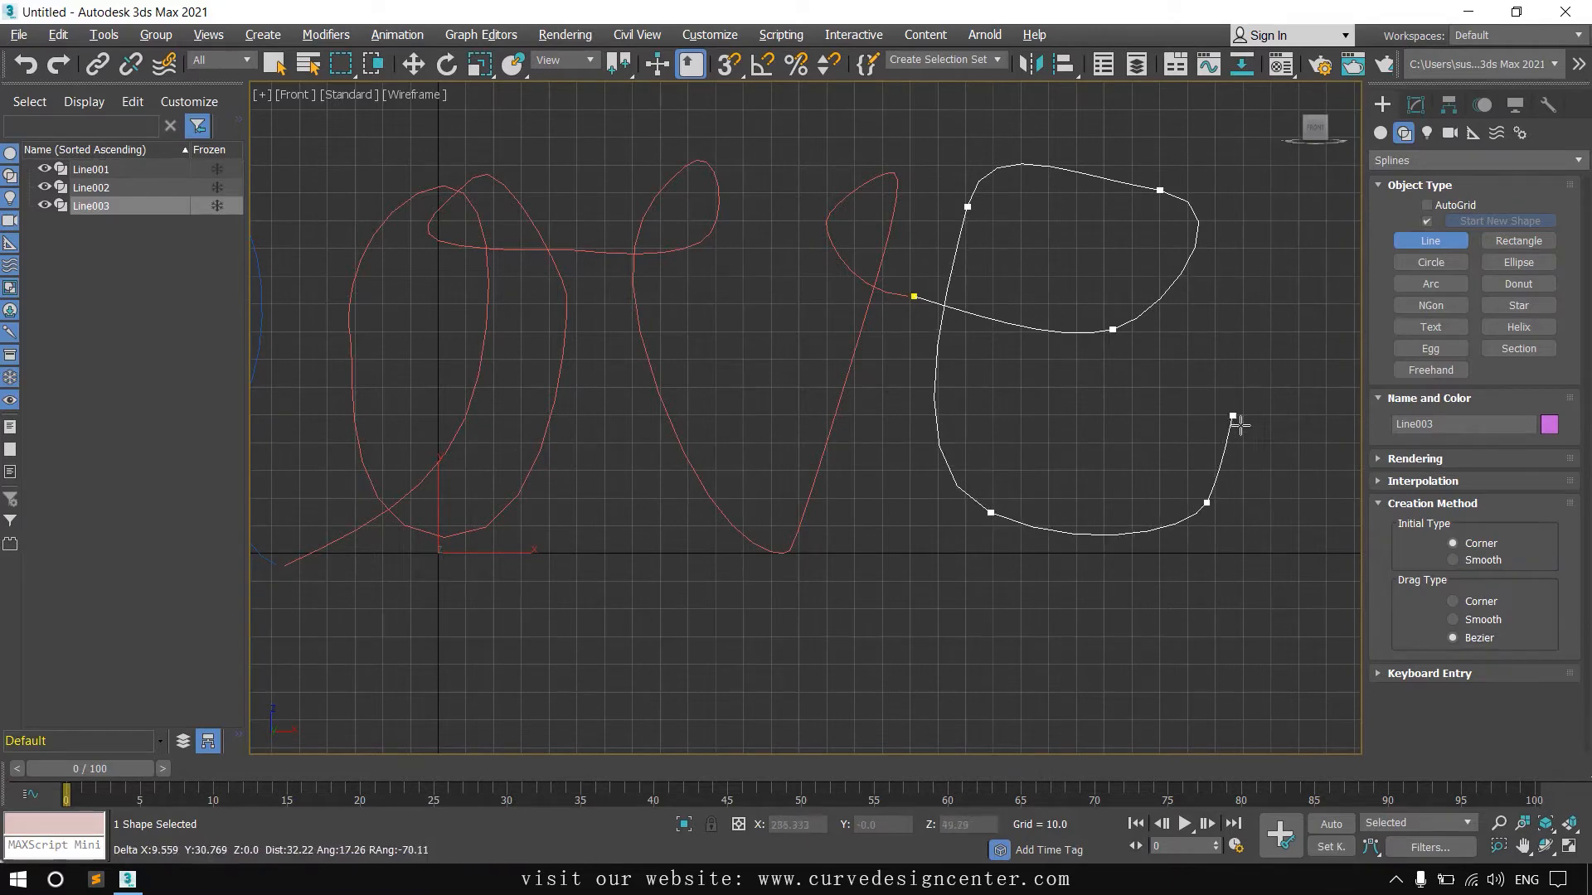
click(1244, 434)
right_click(1234, 349)
scroll(878, 508, down, 4)
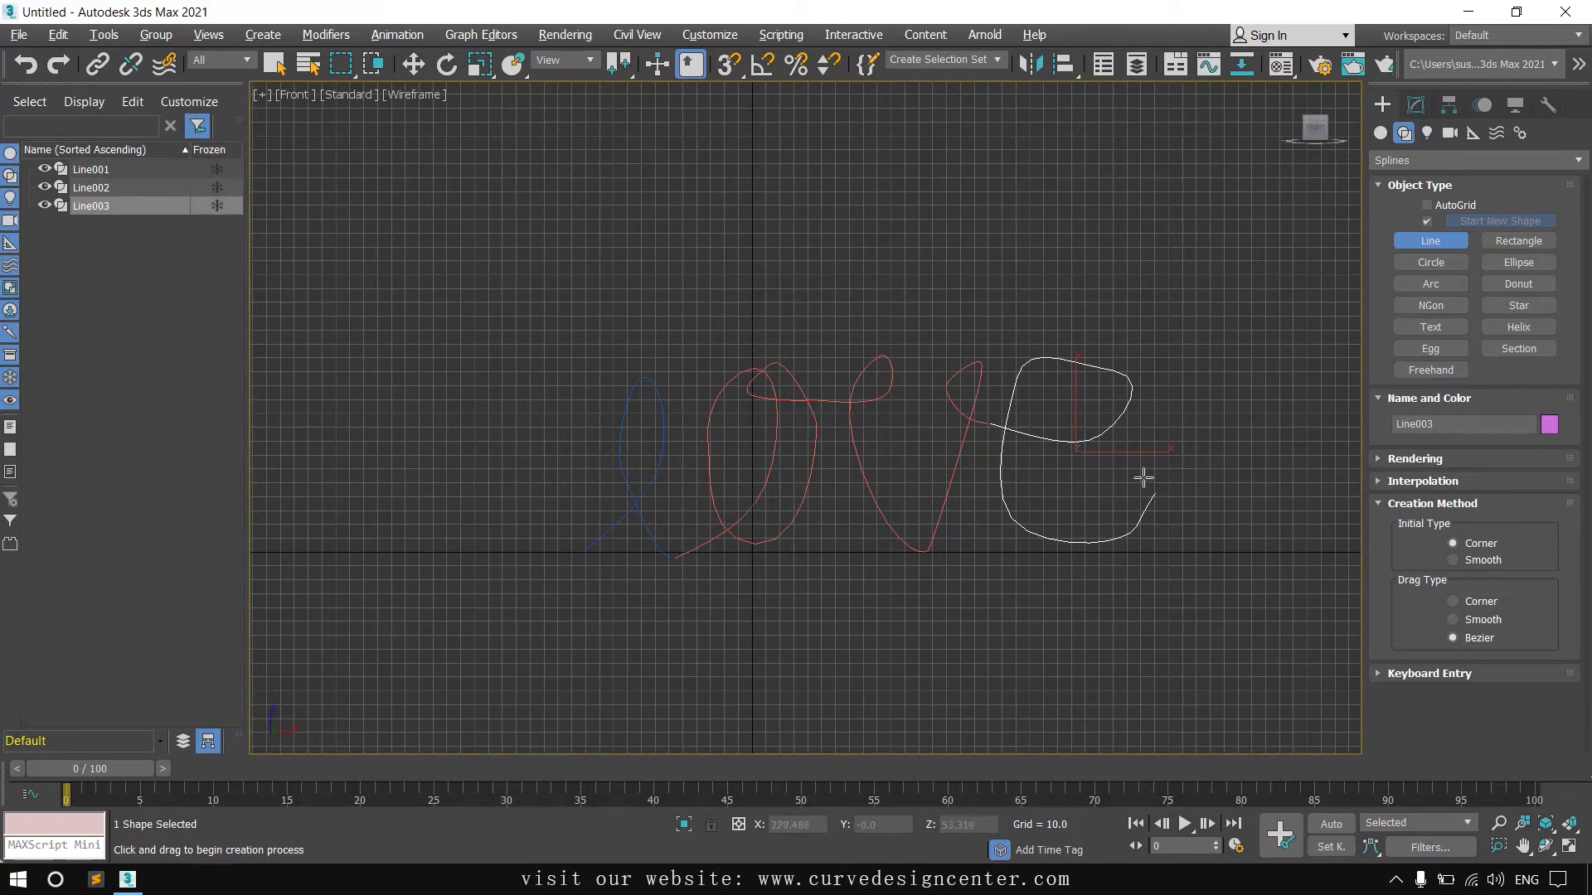
right_click(1091, 491)
middle_drag(1152, 465, 1024, 398)
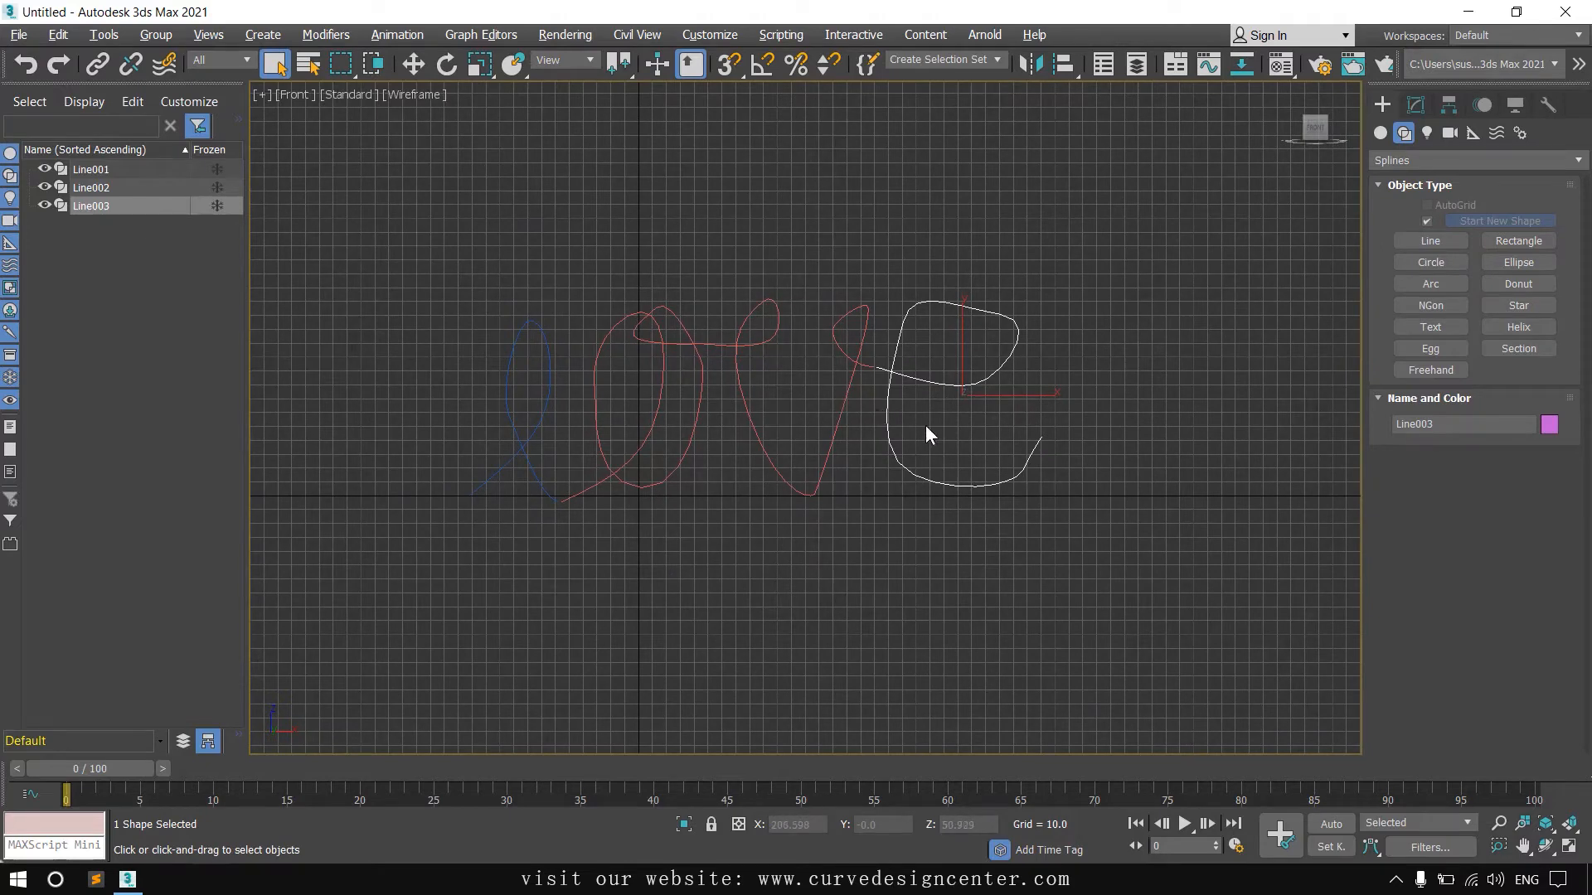
middle_drag(927, 427, 1041, 554)
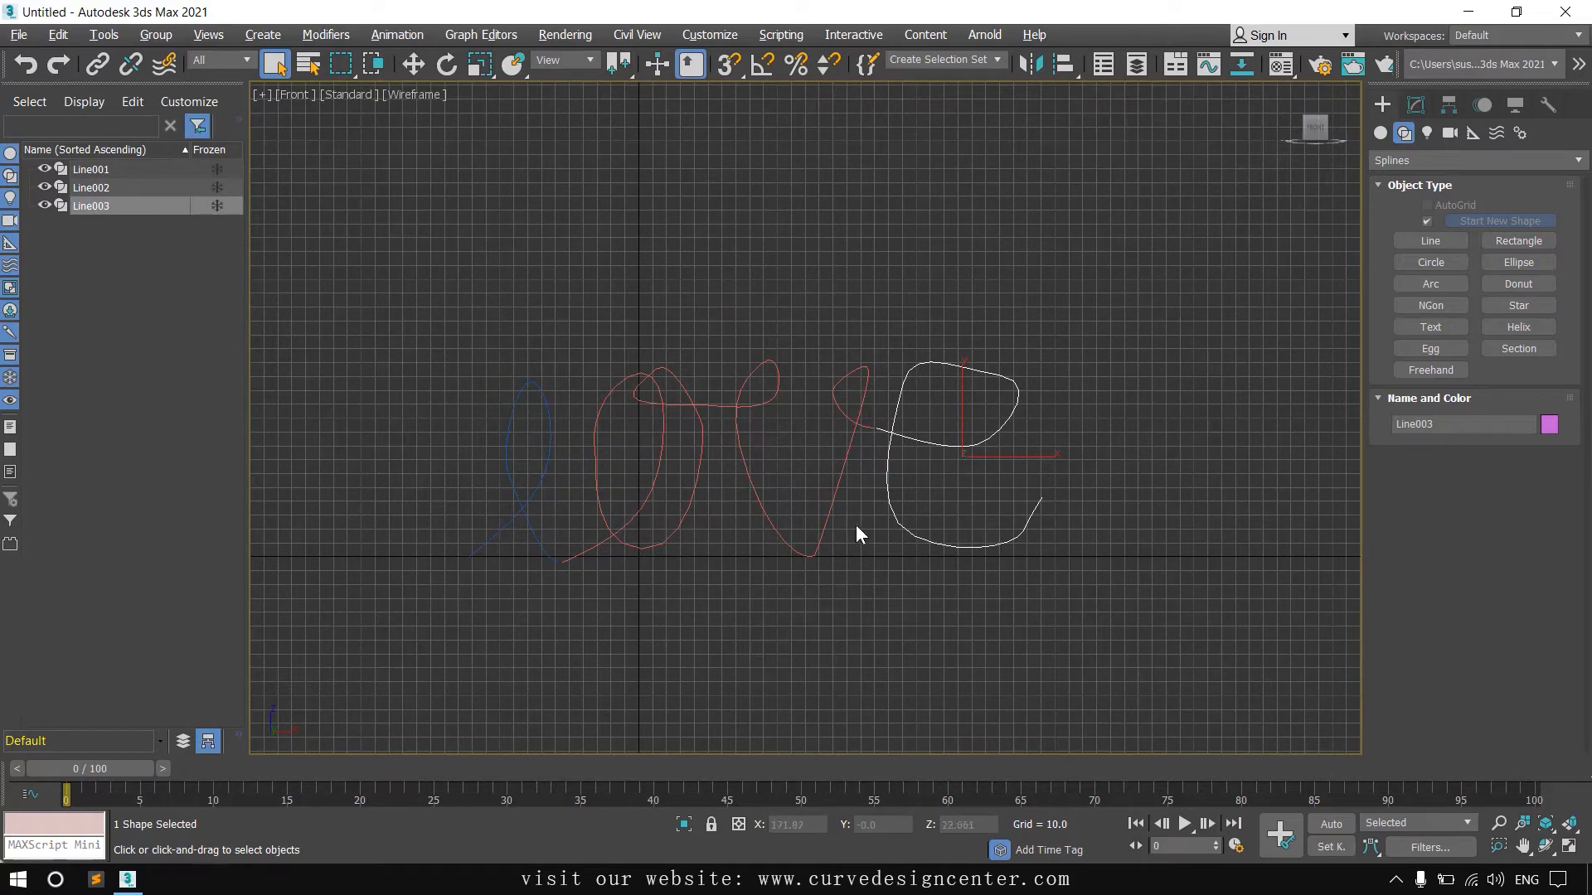
Step: Select the l, the joined o and v, and the e in turn to check which strokes are separate lines
click(826, 520)
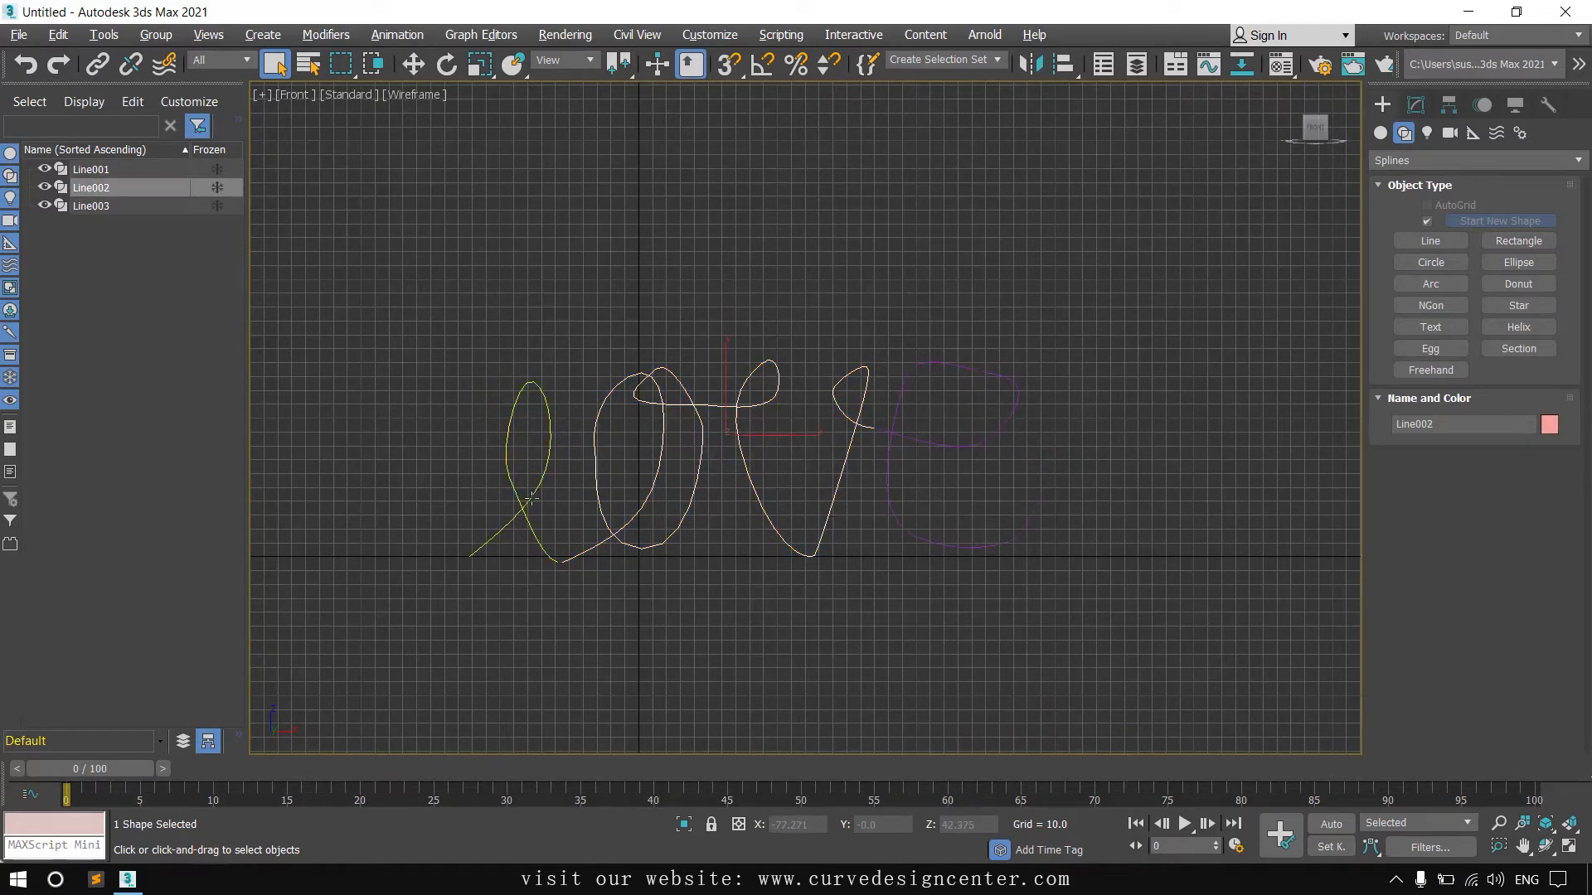
click(531, 497)
click(645, 524)
click(894, 519)
click(828, 521)
Step: Attach the o-v line and the l line to the e line, and leave the Attach command
click(926, 539)
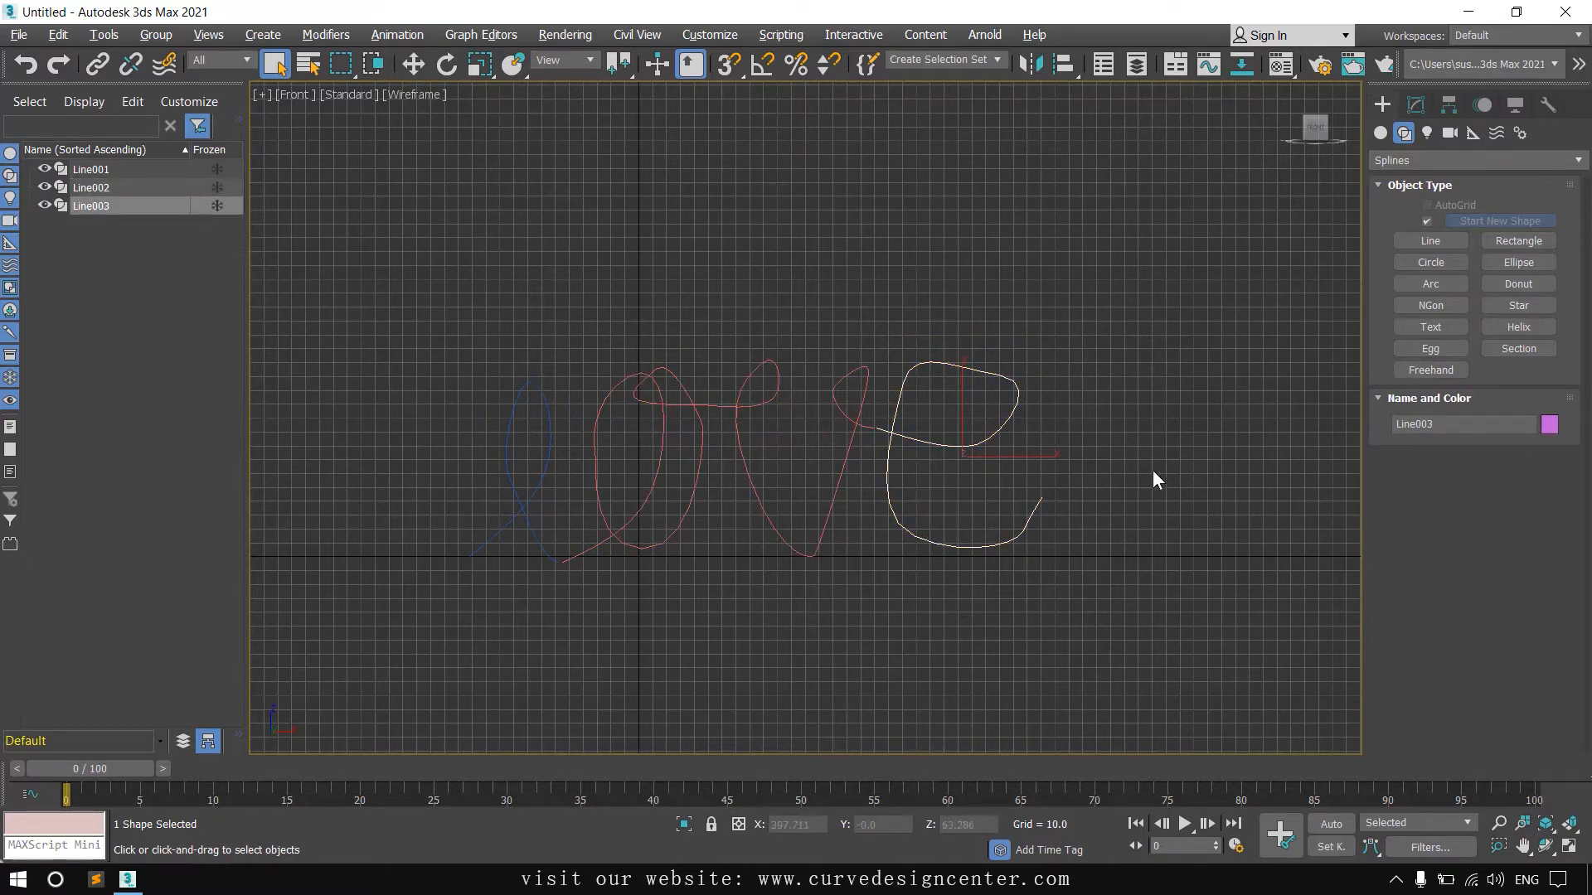
right_click(982, 487)
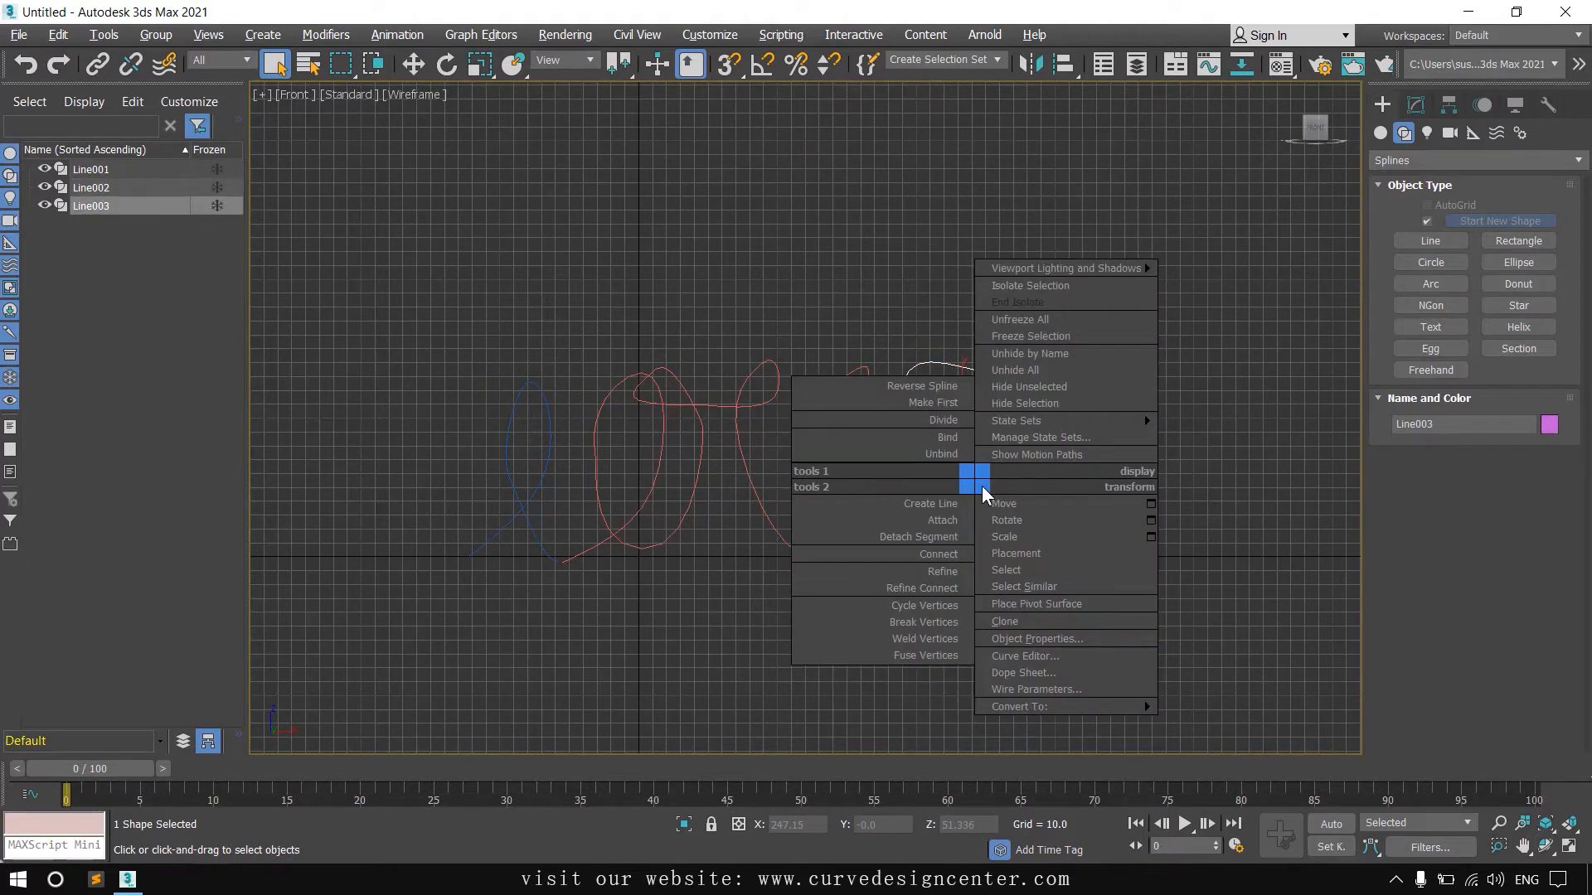
click(953, 519)
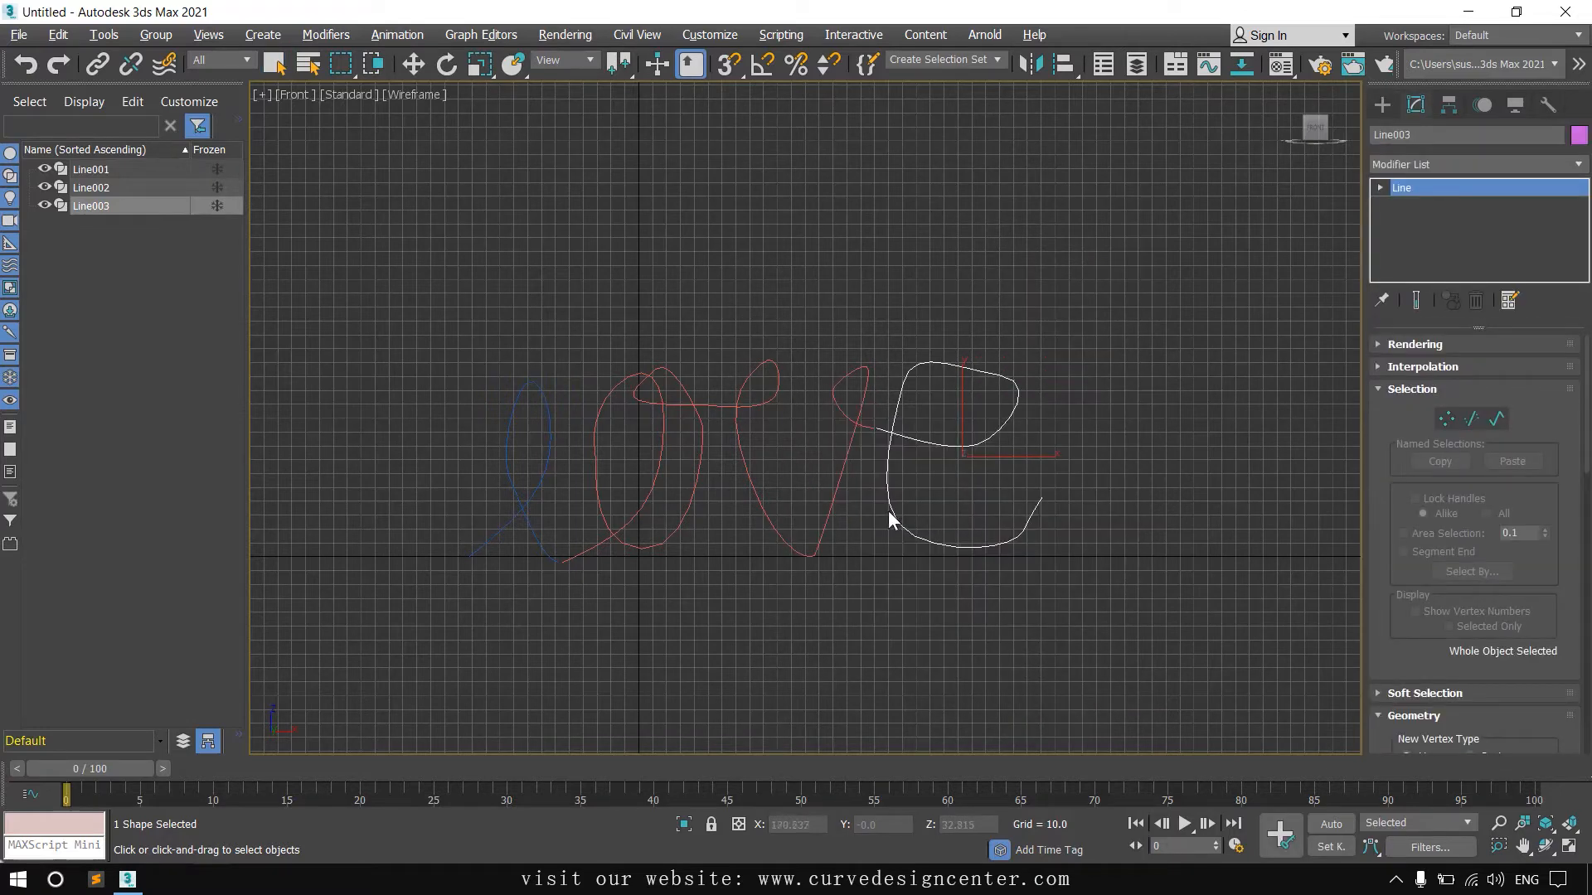
click(835, 495)
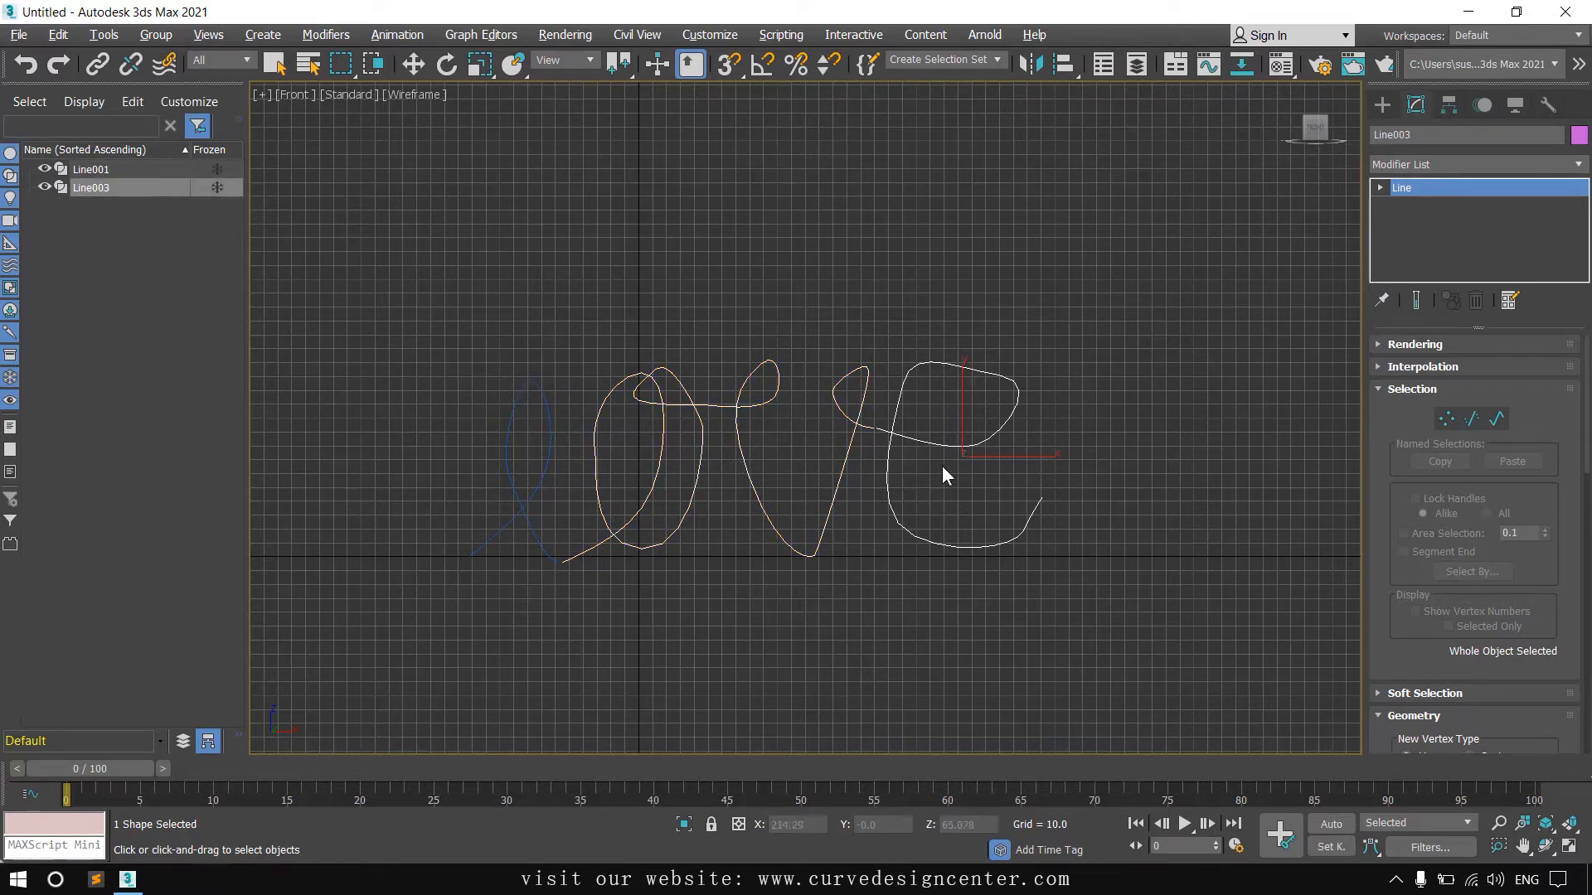
click(546, 474)
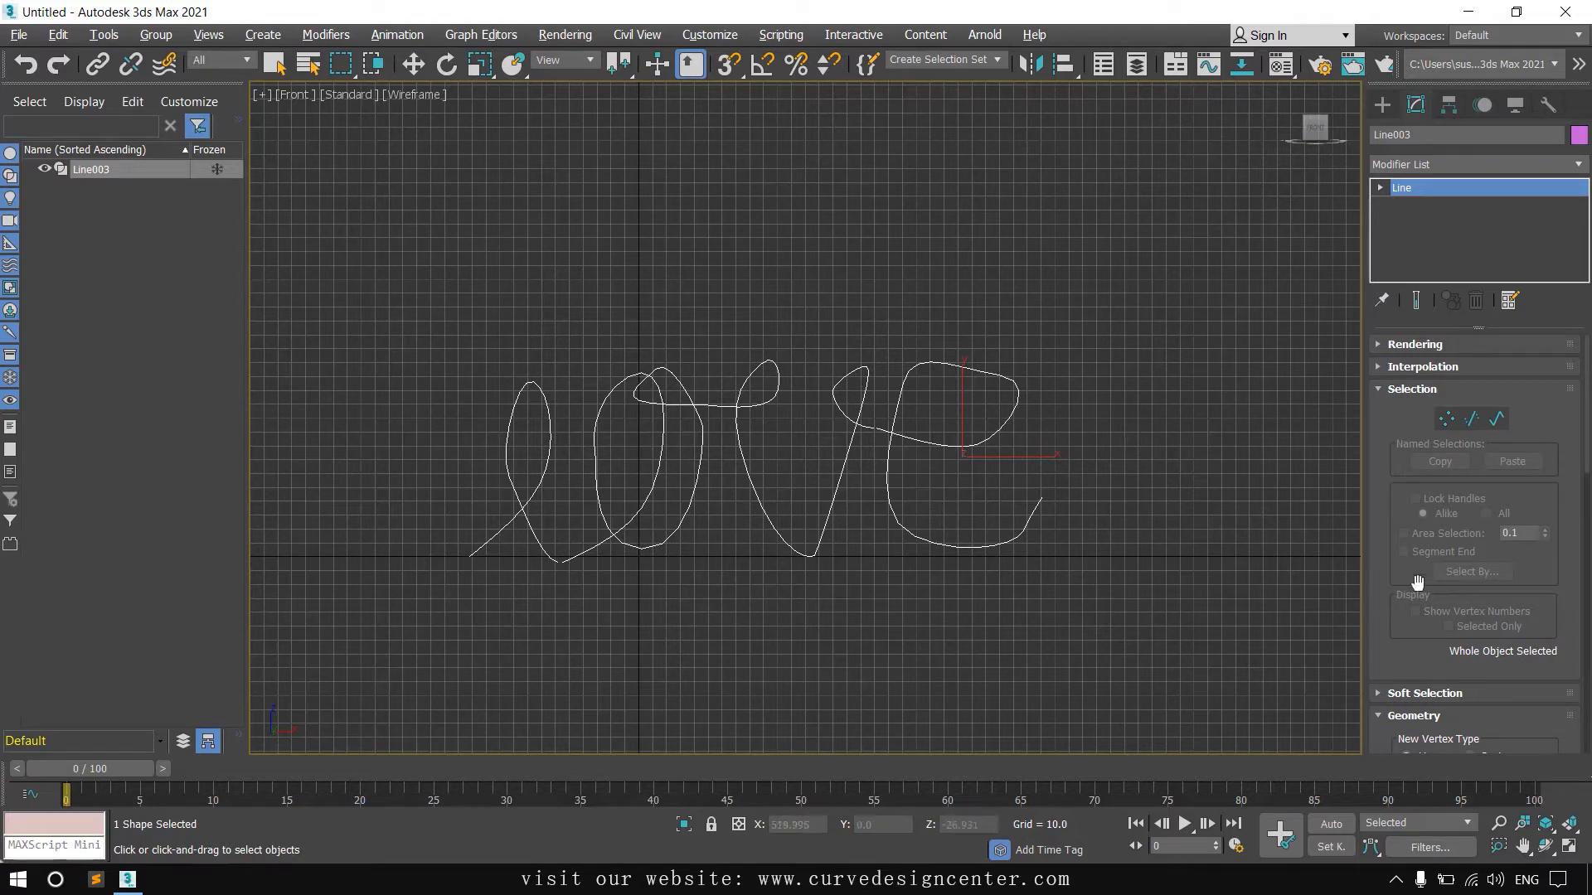
drag(1393, 562, 1399, 326)
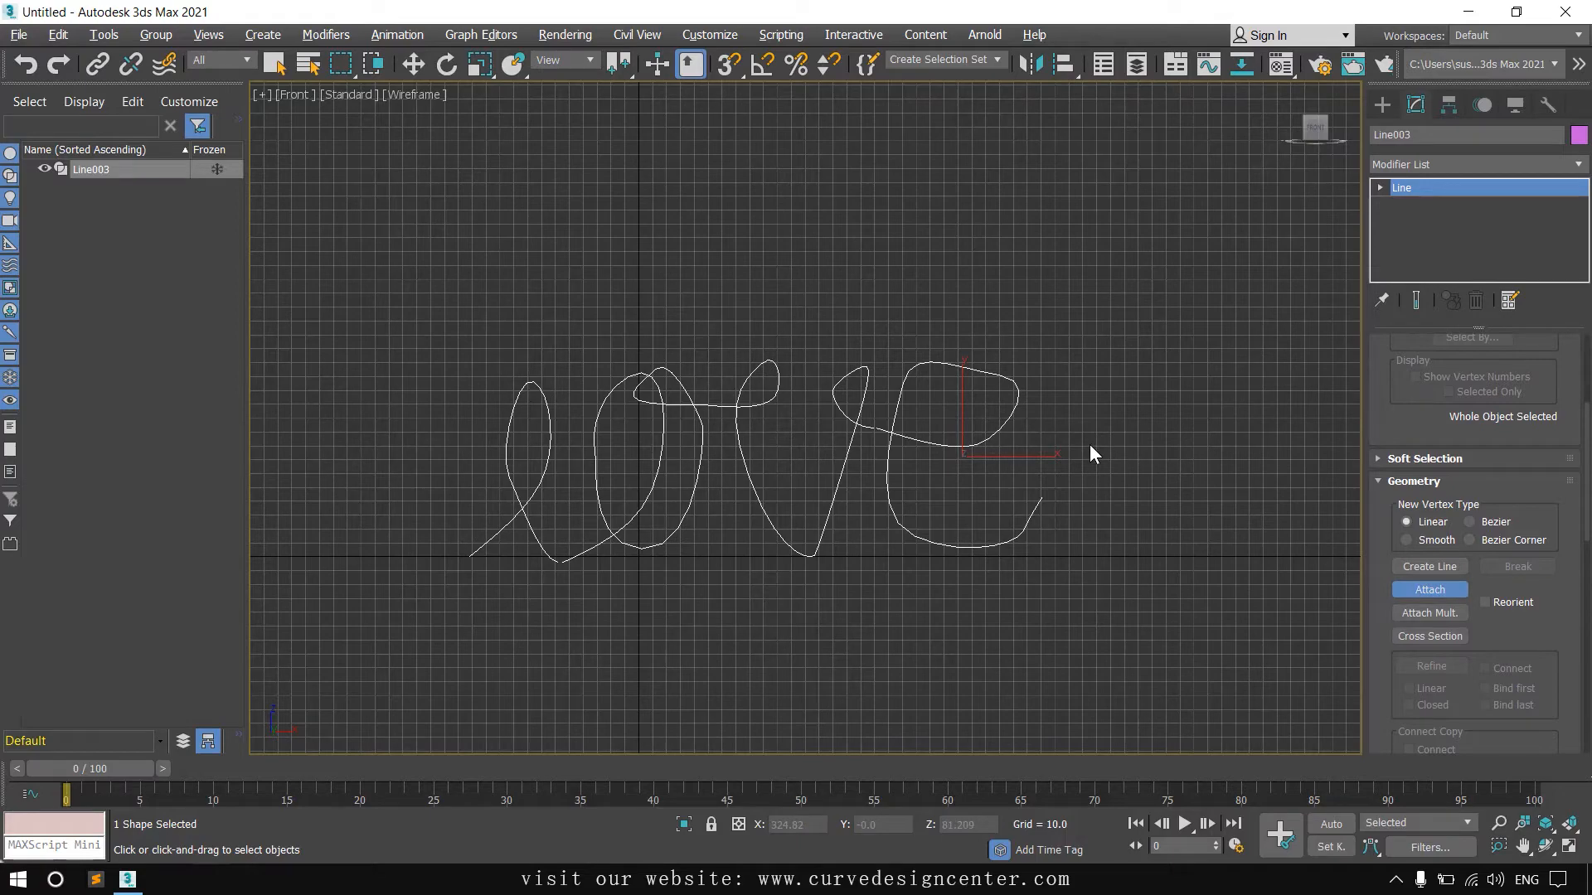
key(w)
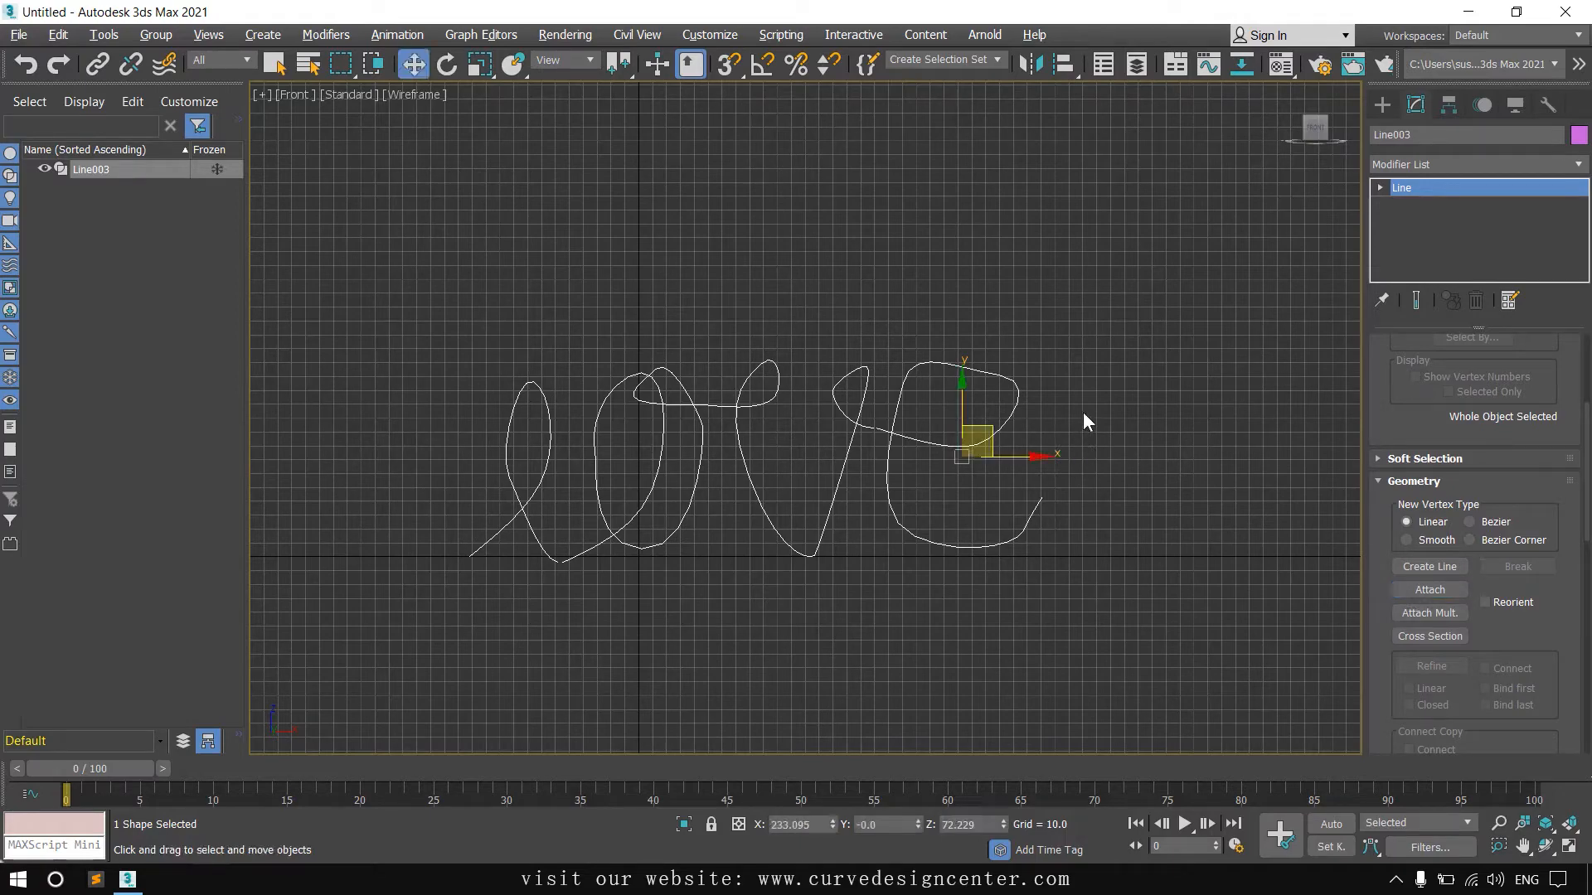
Step: Fuse the two end vertices where the v's tail meets the start of the e
scroll(859, 487, up, 8)
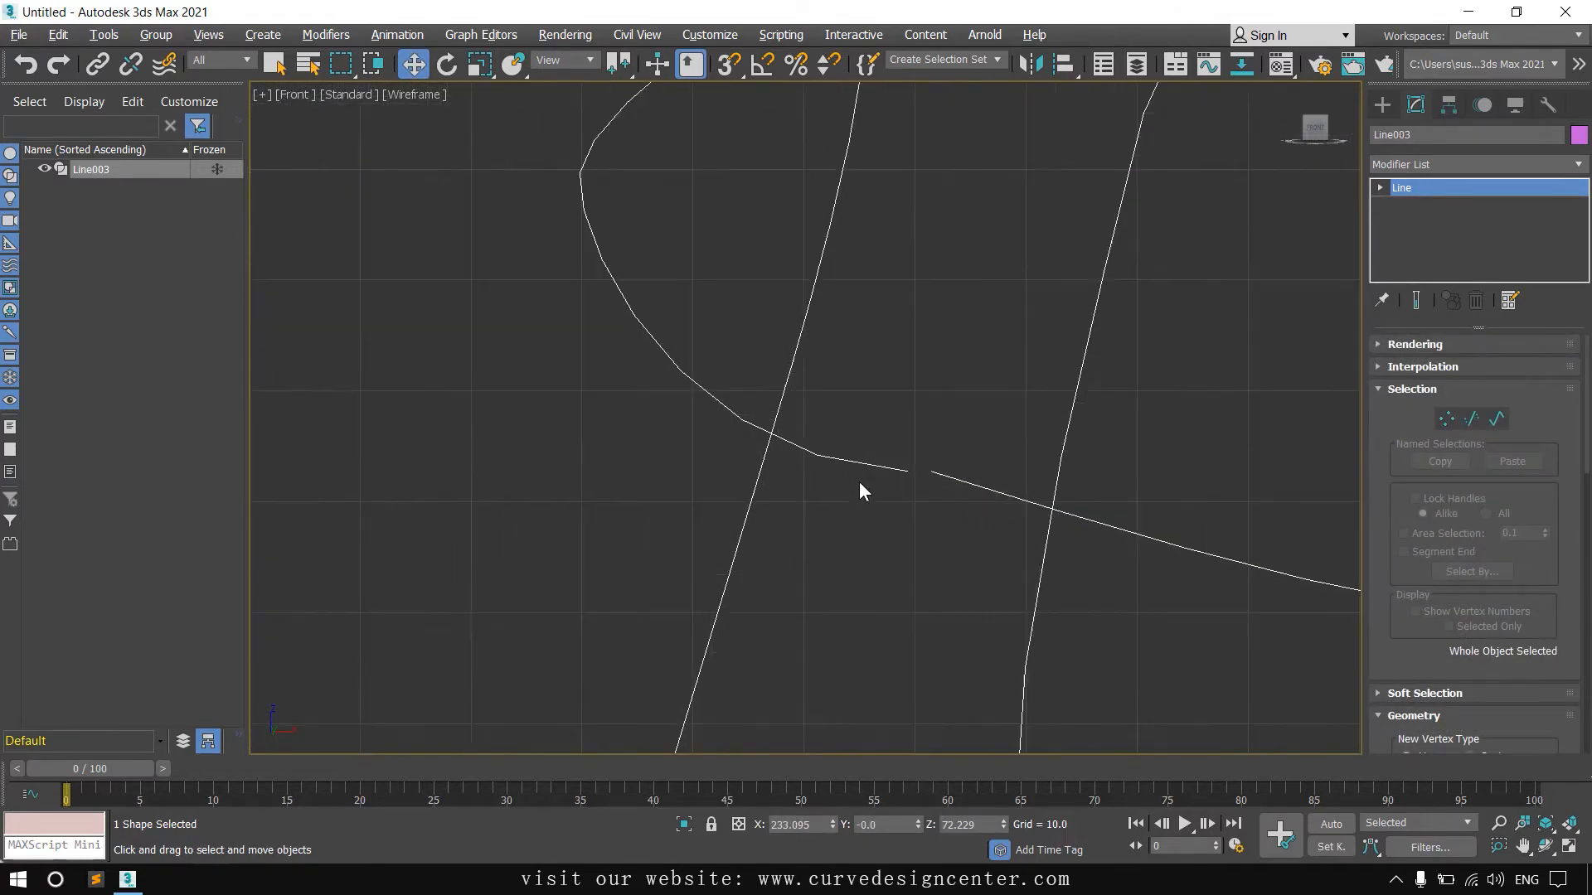
click(1447, 420)
drag(982, 529, 982, 529)
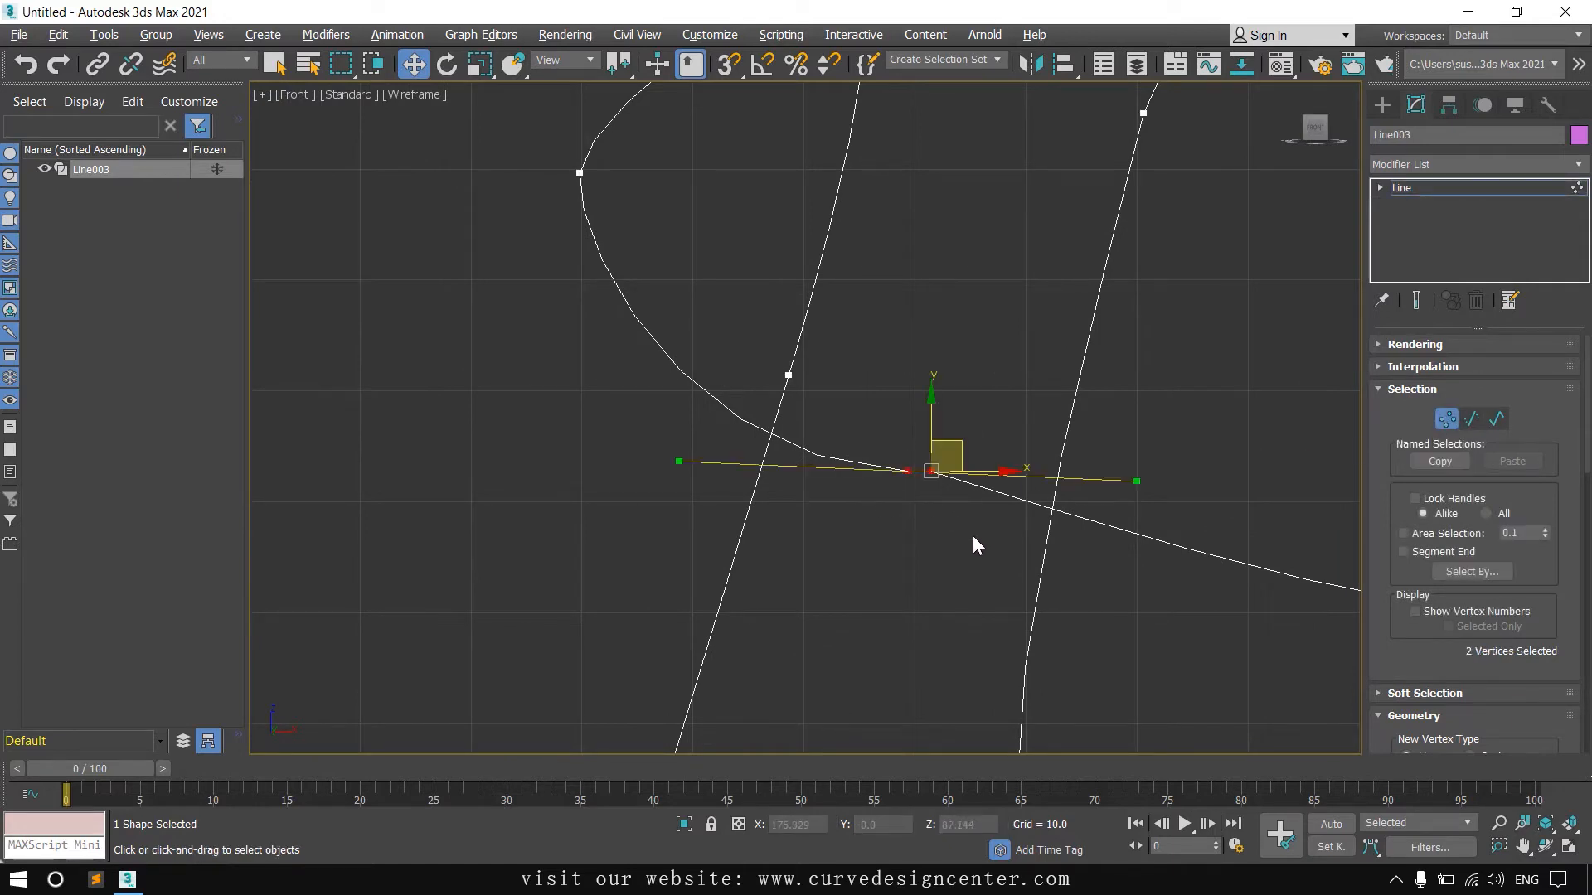
right_click(941, 464)
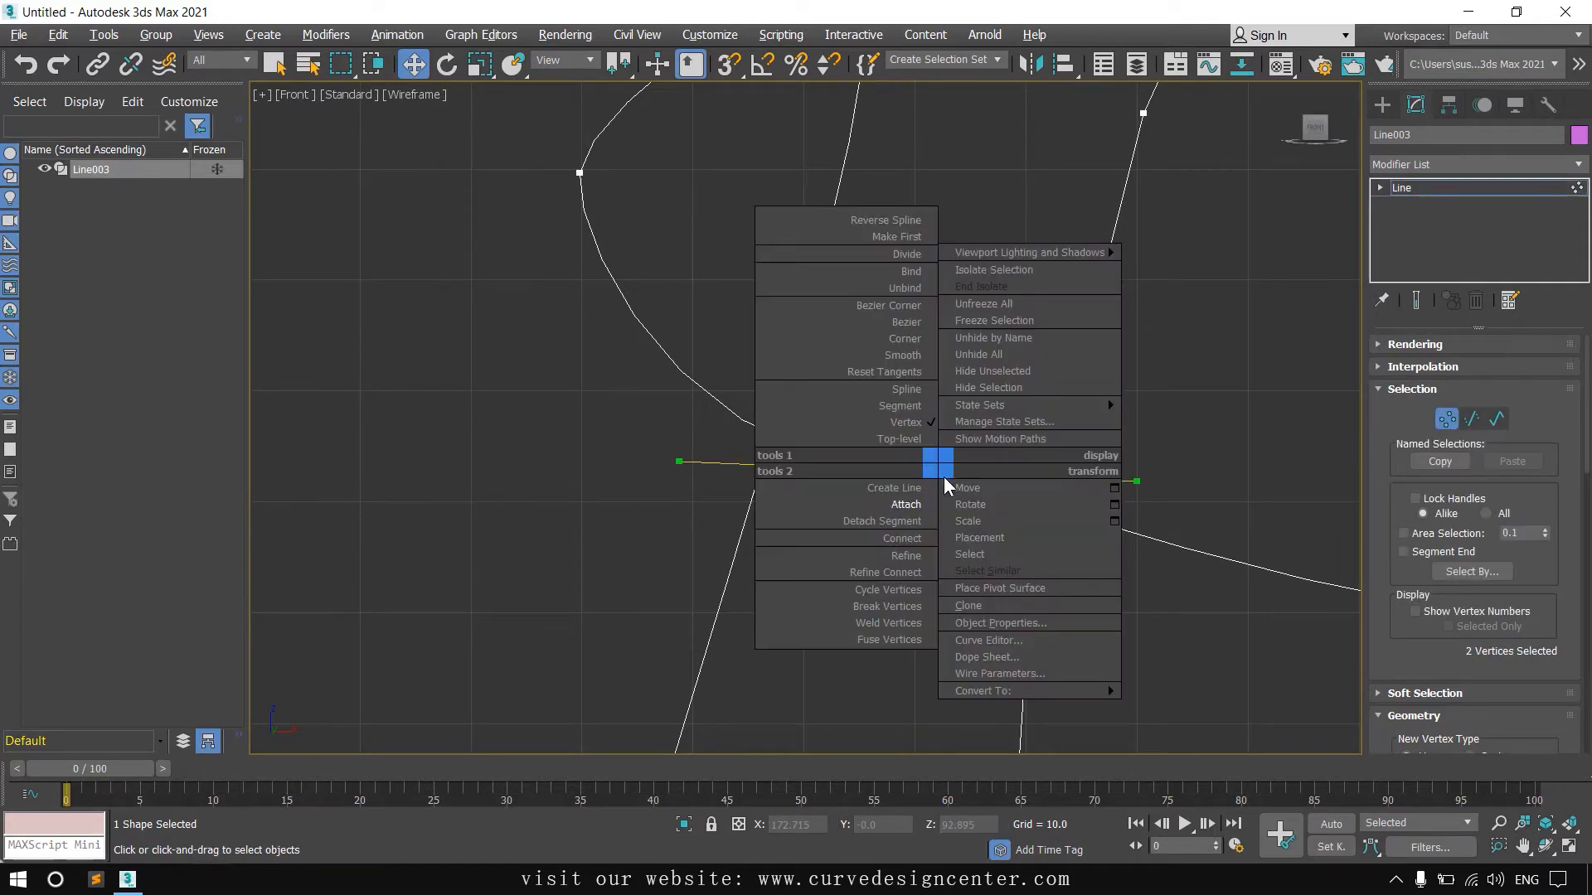
click(874, 638)
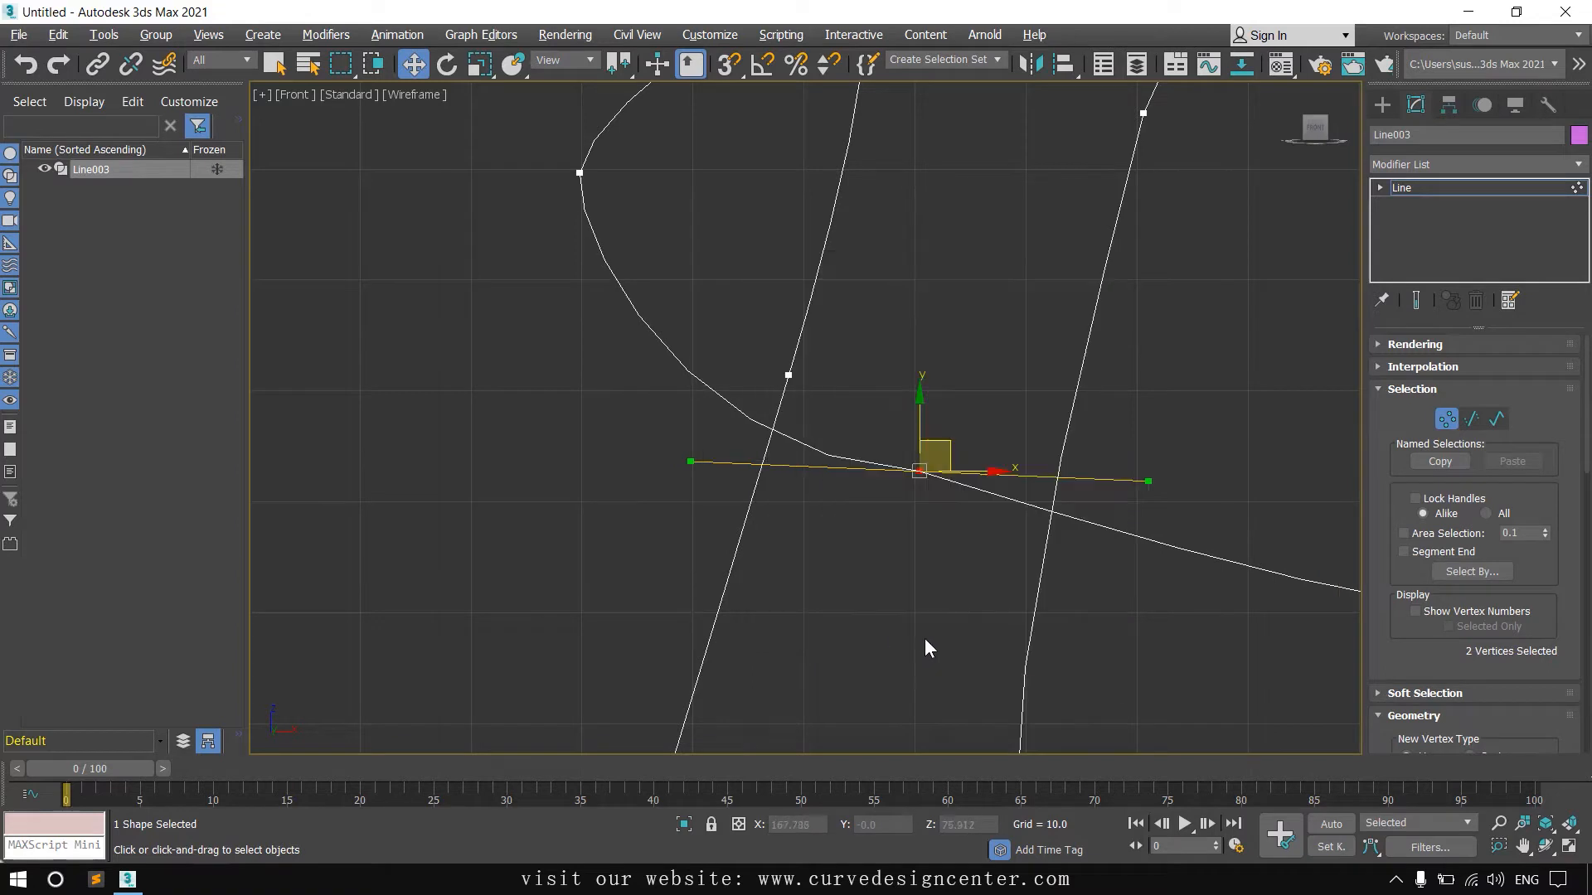
Step: Move one of the two fused vertices away to test the join, and undo the move
click(924, 485)
drag(919, 473, 862, 527)
key(ctrl+z)
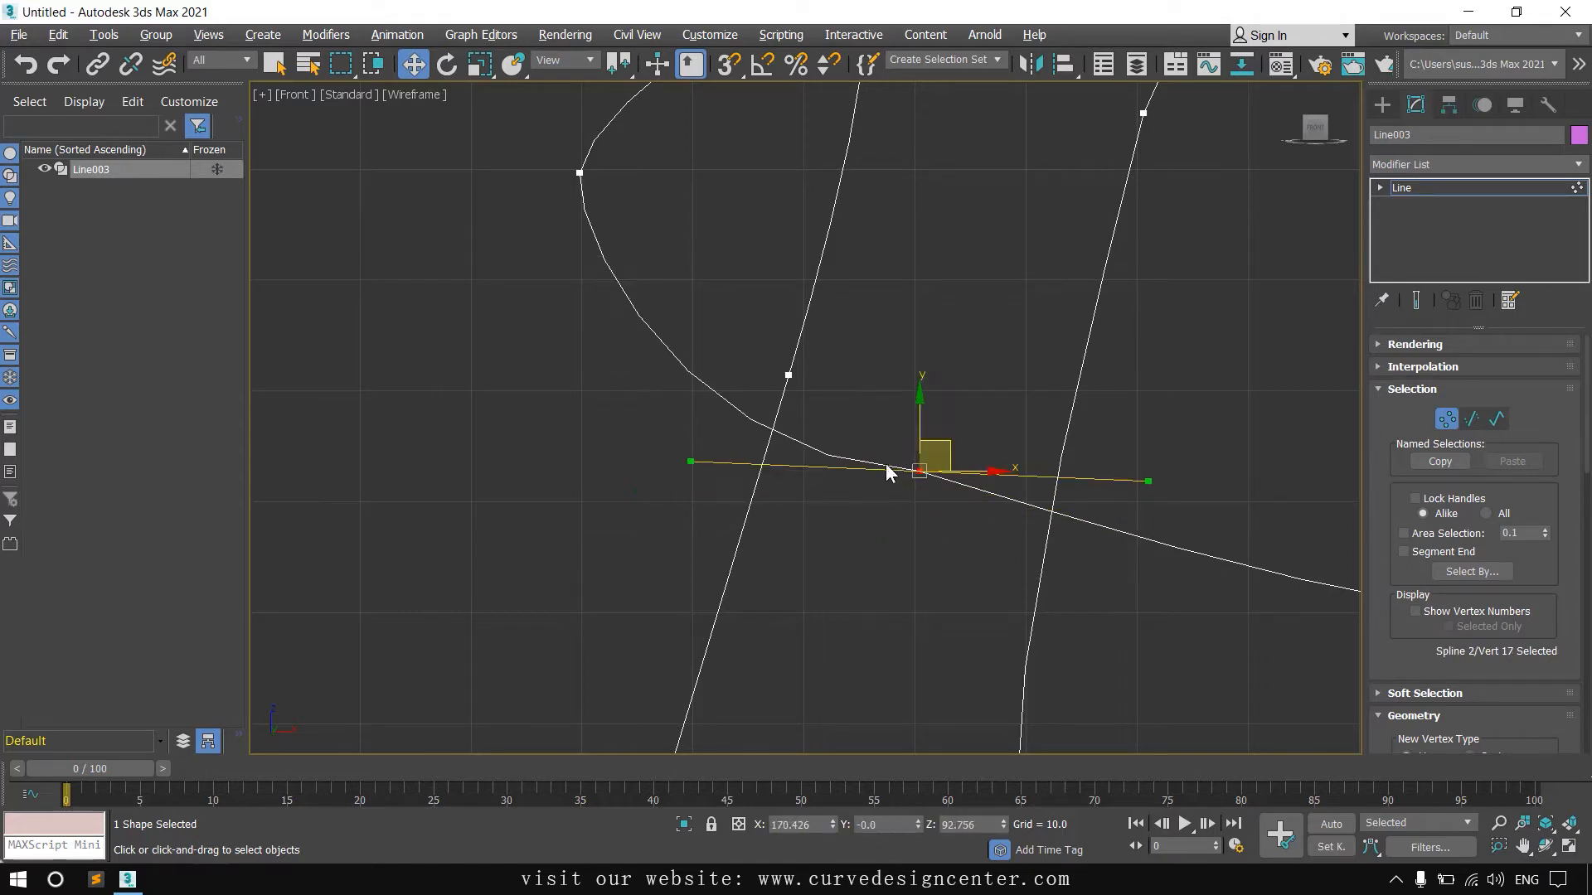
Step: Weld the two fused vertices between the v and the e into a single vertex
drag(881, 427, 953, 502)
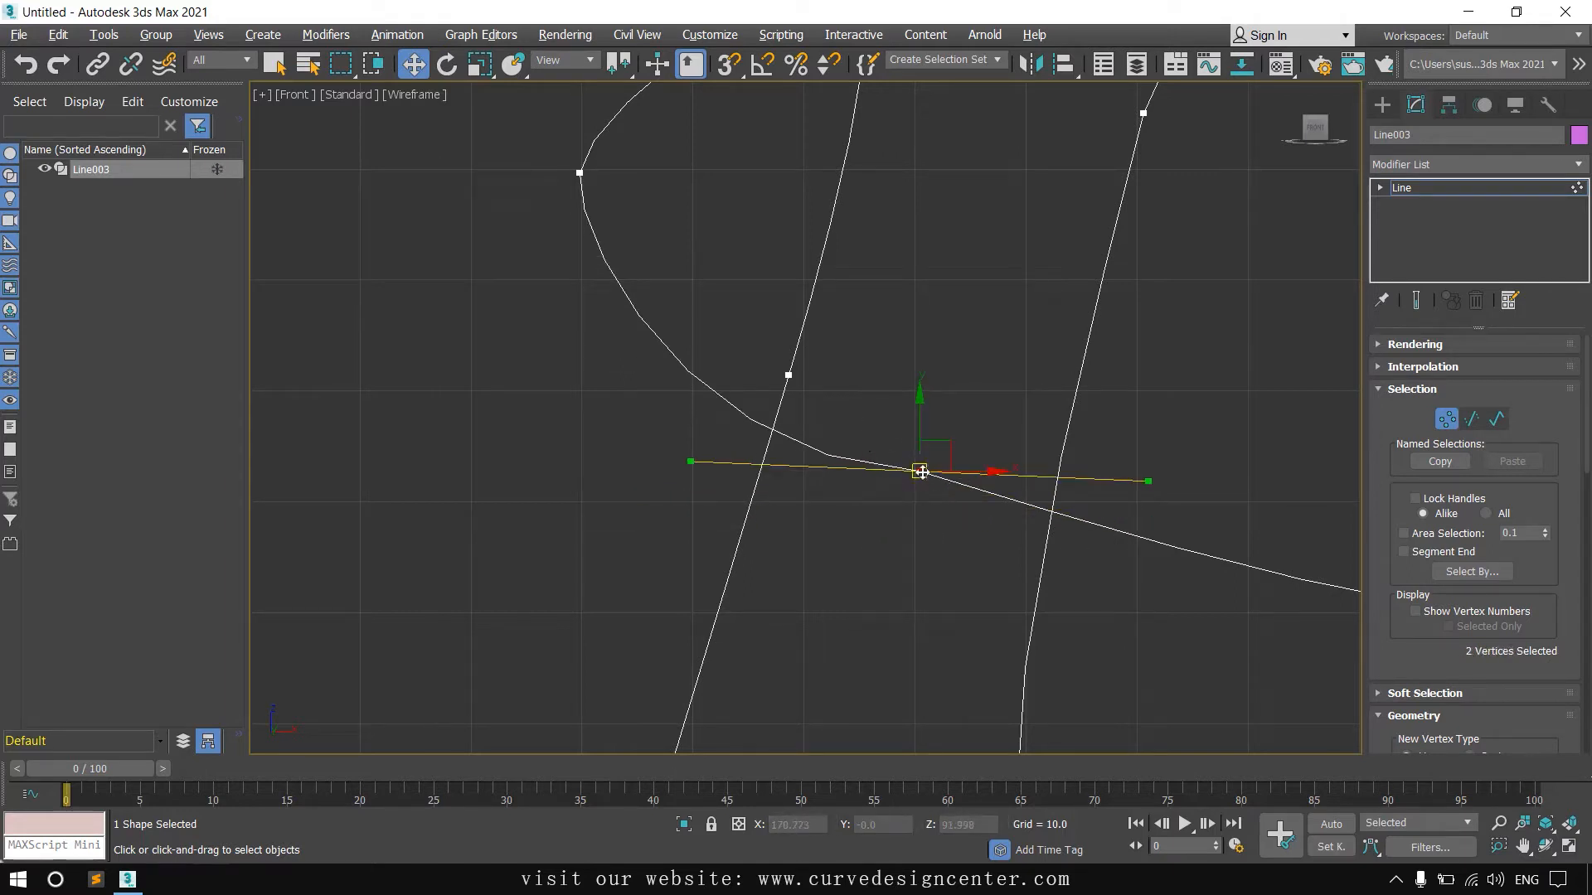
right_click(918, 465)
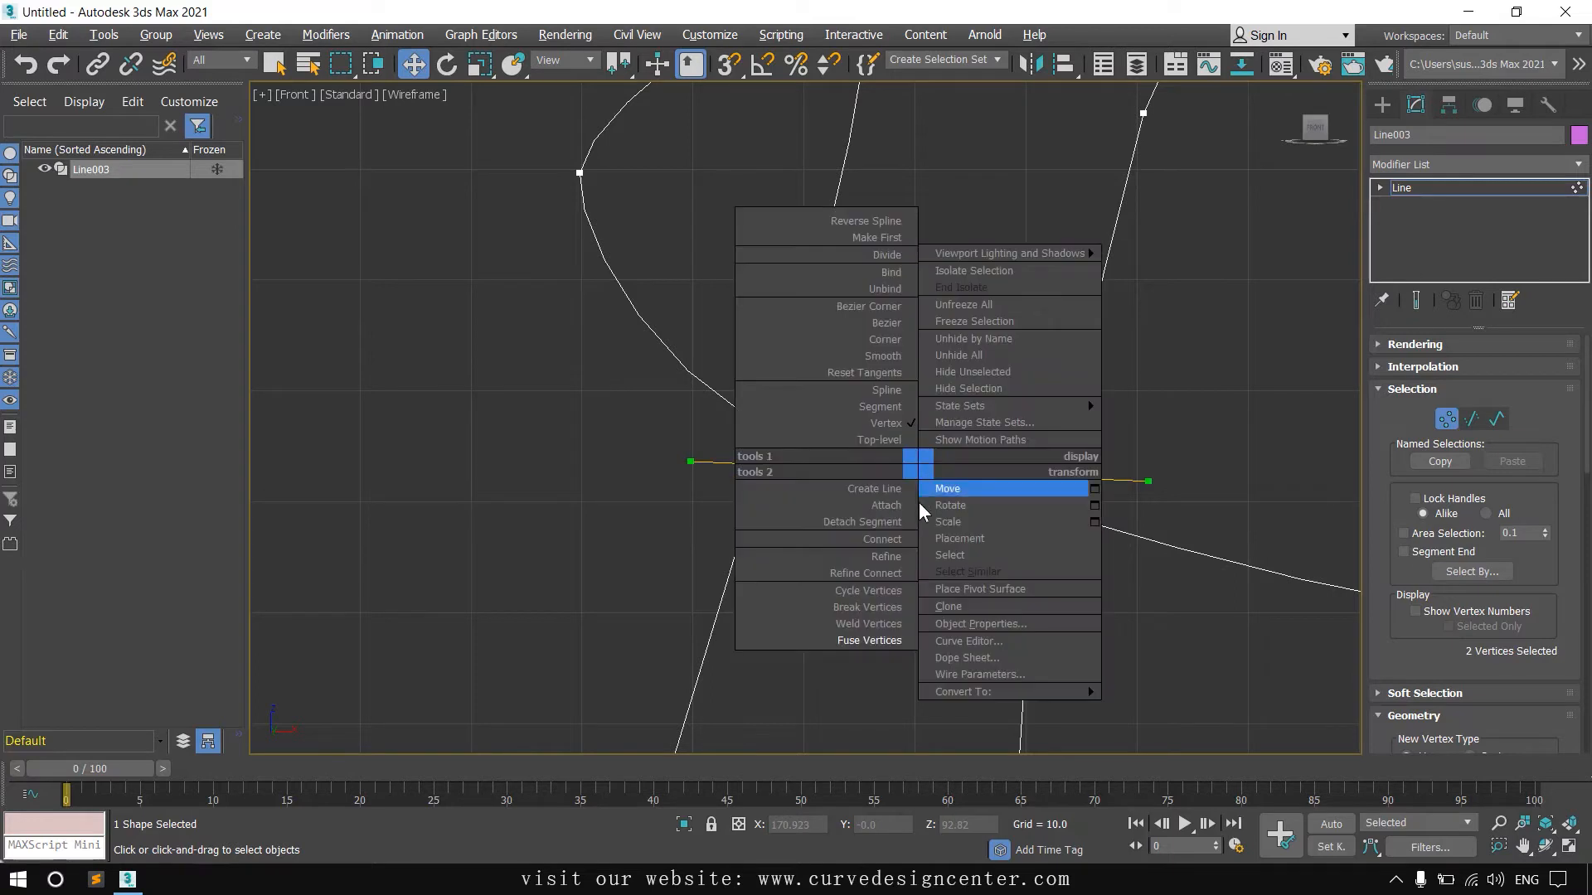
click(880, 623)
scroll(917, 557, down, 4)
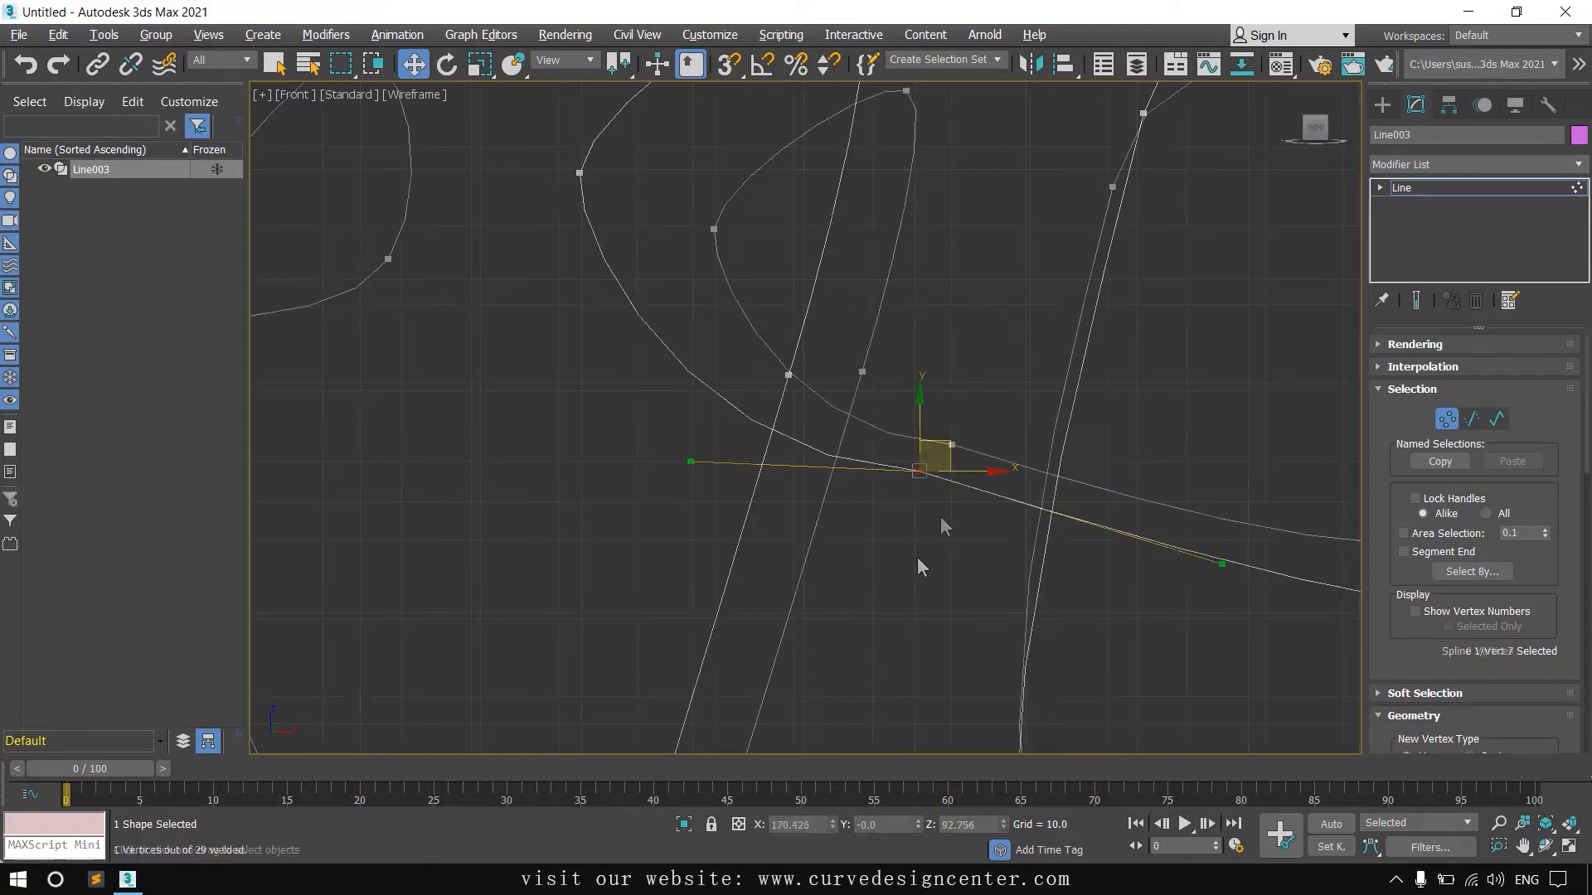
click(940, 516)
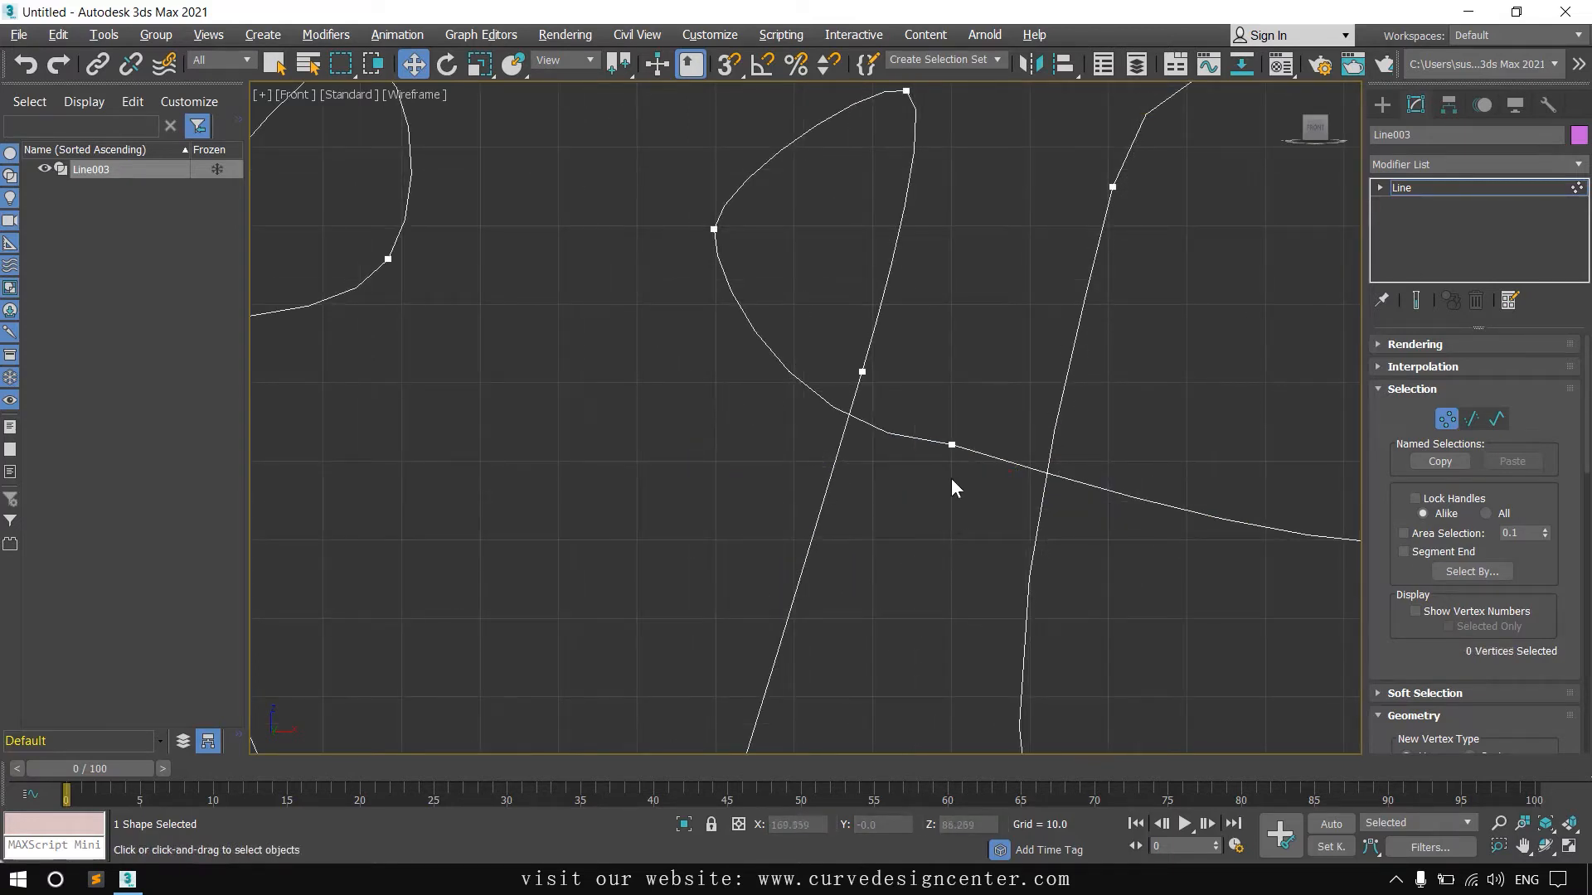
Step: Nudge the welded vertex between the v and the e slightly to adjust the connecting curve
click(951, 444)
scroll(970, 442, down, 3)
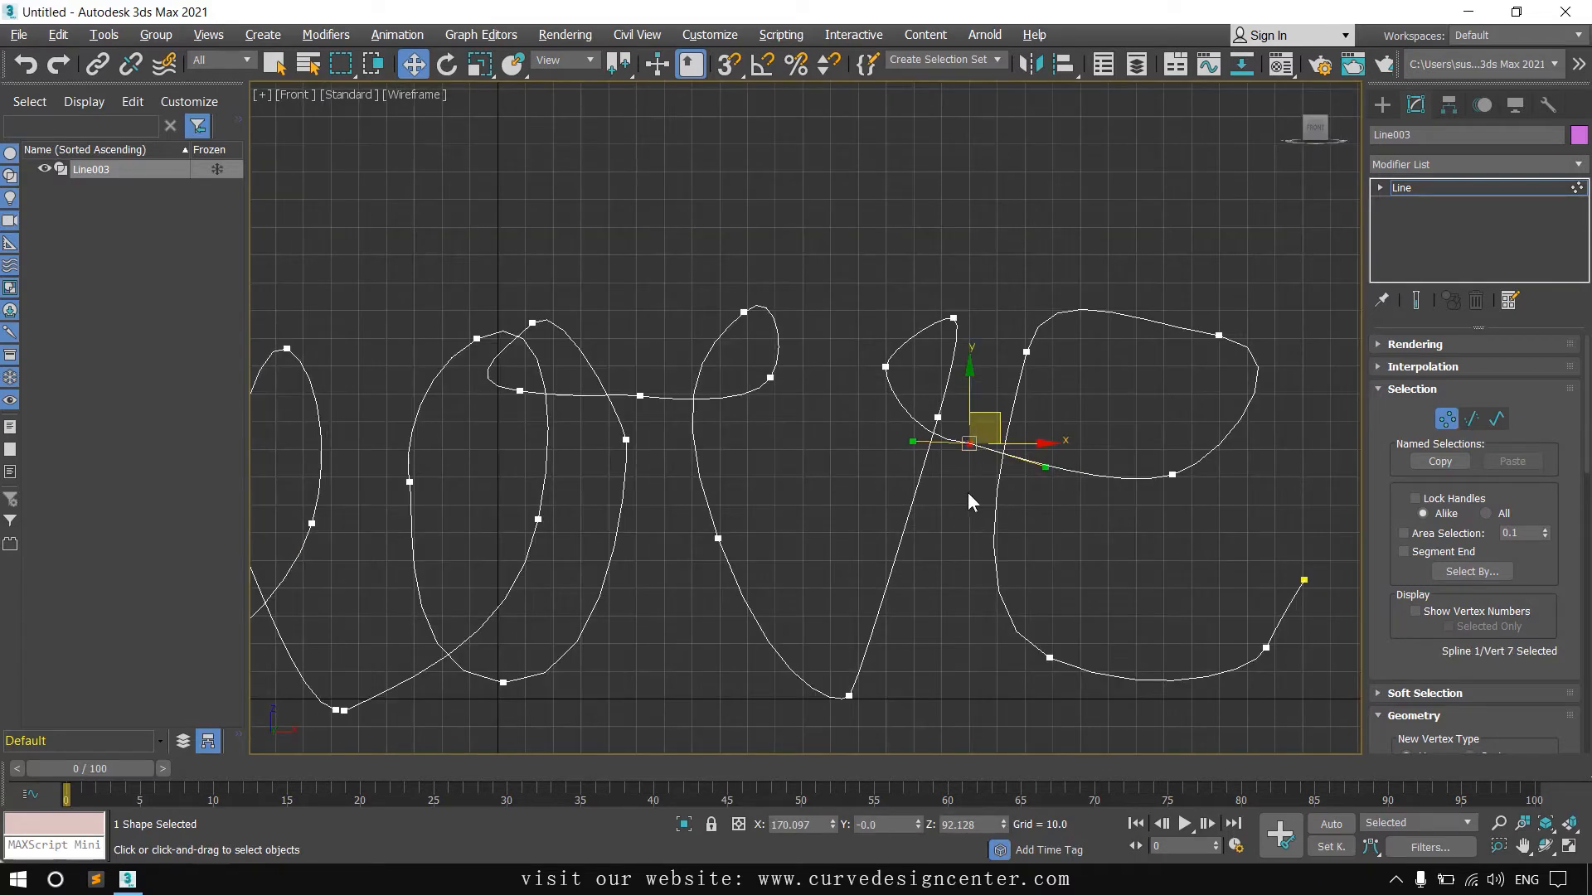
scroll(968, 490, up, 3)
mouse_move(974, 395)
mouse_down()
mouse_move(977, 419)
mouse_move(979, 400)
mouse_up()
Step: Move the start vertex of the o's connecting stroke close beside the l's end vertex at the ground line
middle_drag(914, 617, 892, 456)
scroll(892, 456, up, 2)
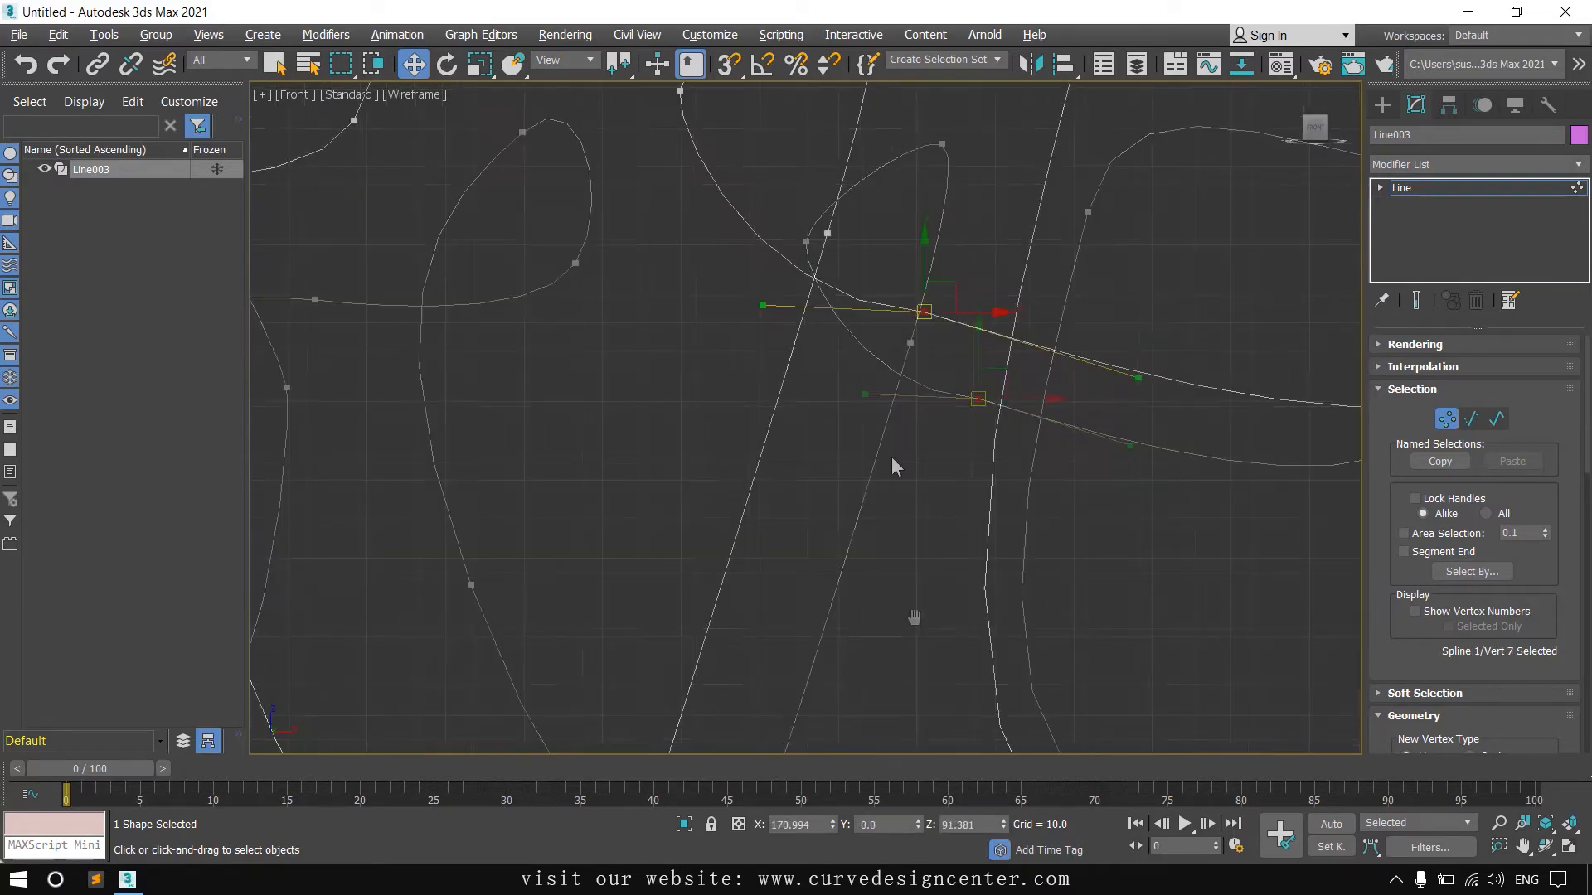
scroll(904, 455, down, 5)
scroll(626, 544, up, 4)
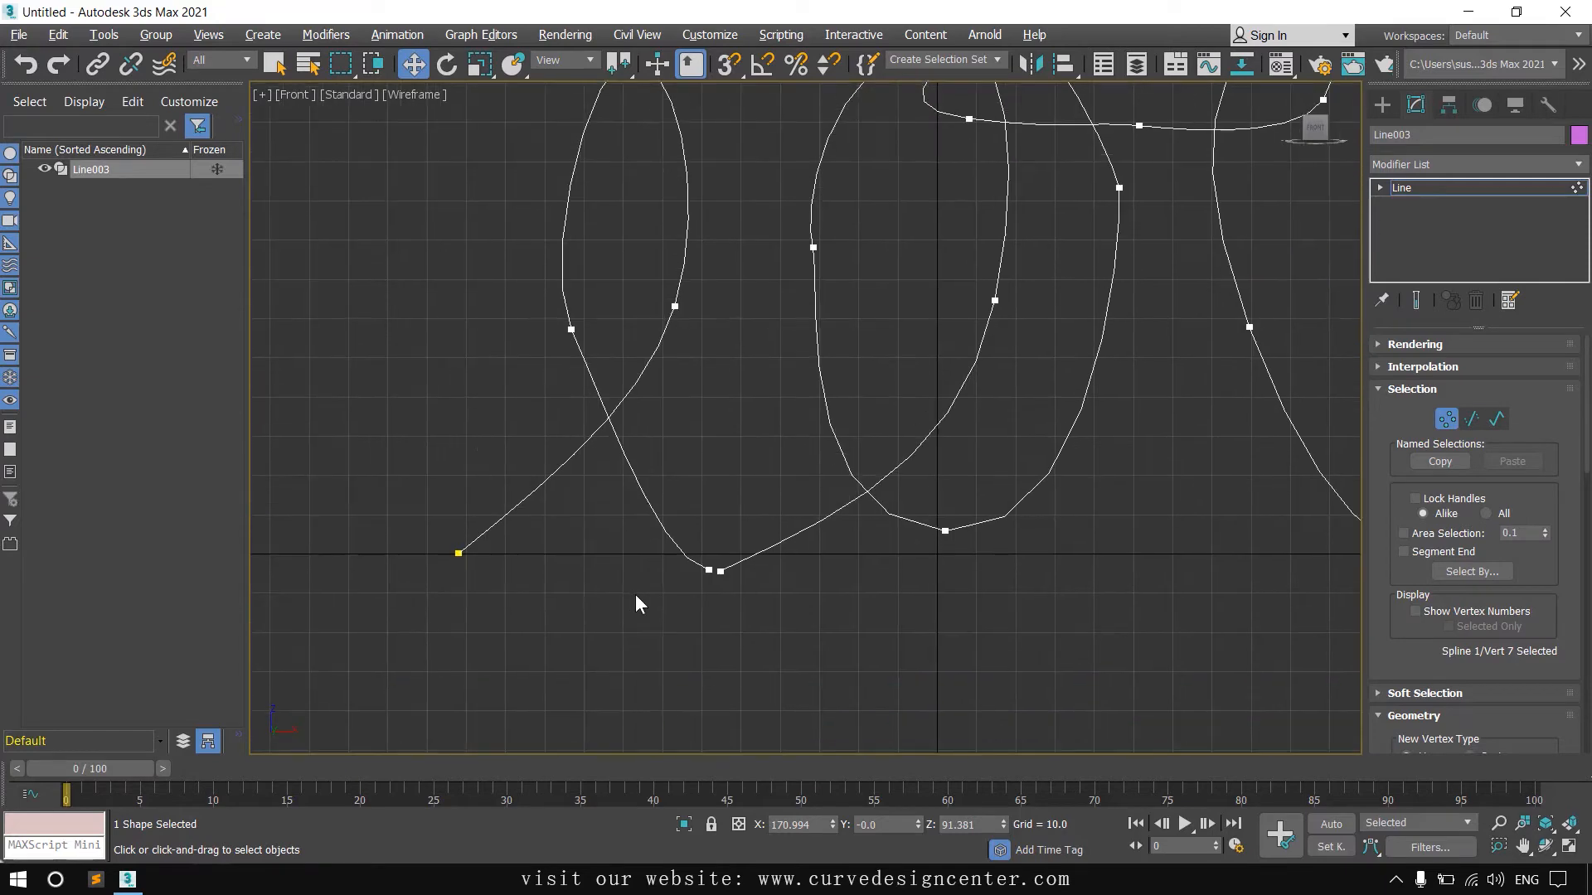
scroll(655, 593, up, 3)
scroll(812, 602, up, 1)
click(813, 602)
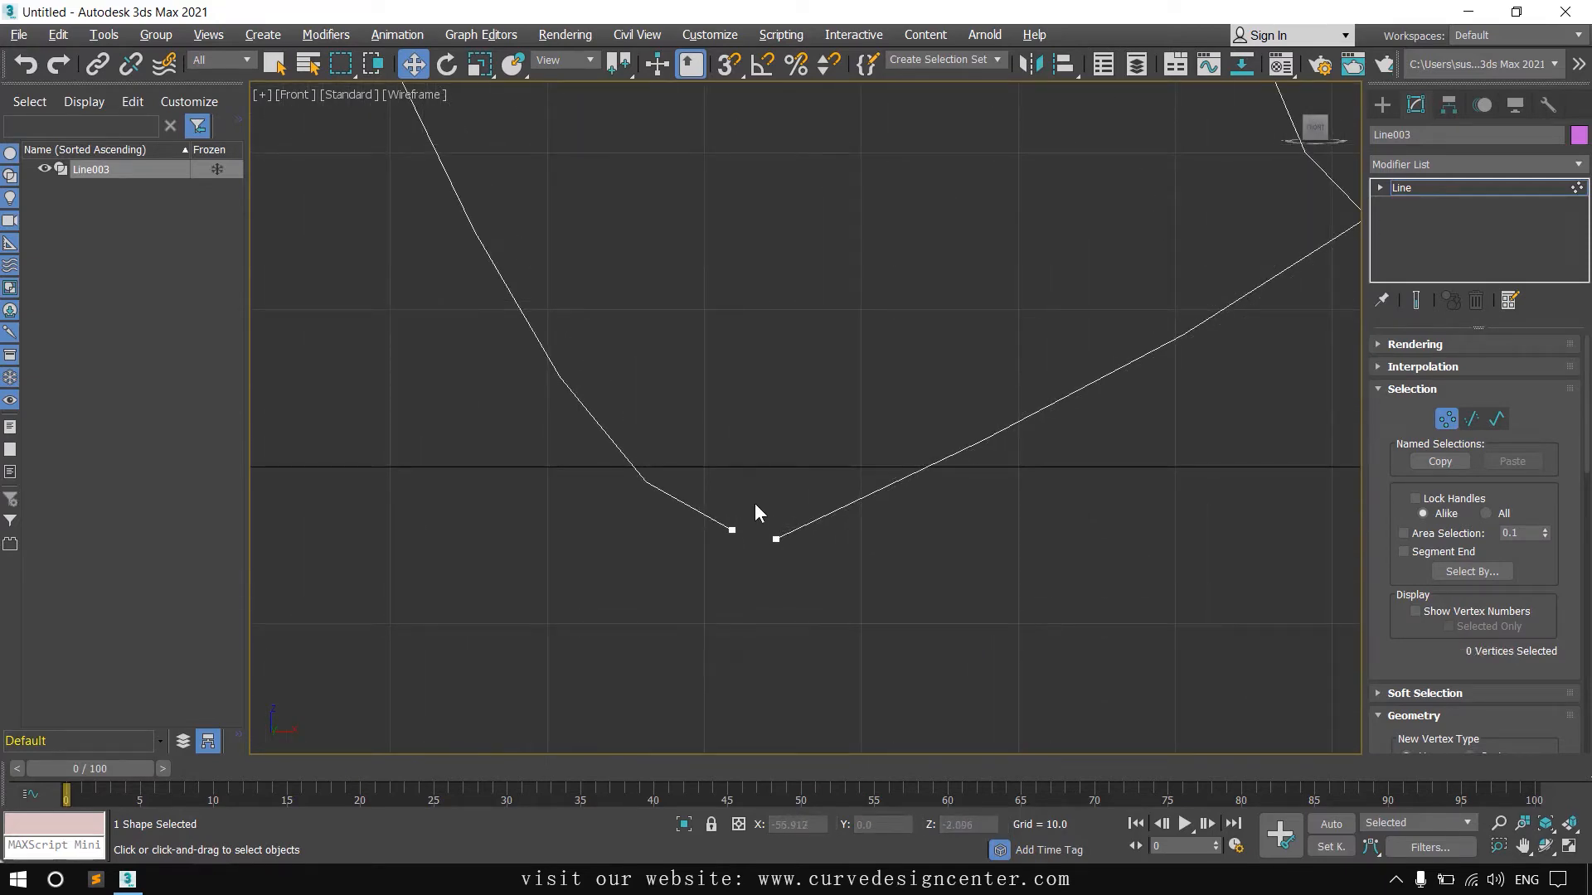
mouse_move(754, 507)
mouse_down()
mouse_move(798, 557)
mouse_move(743, 534)
mouse_up()
click(763, 591)
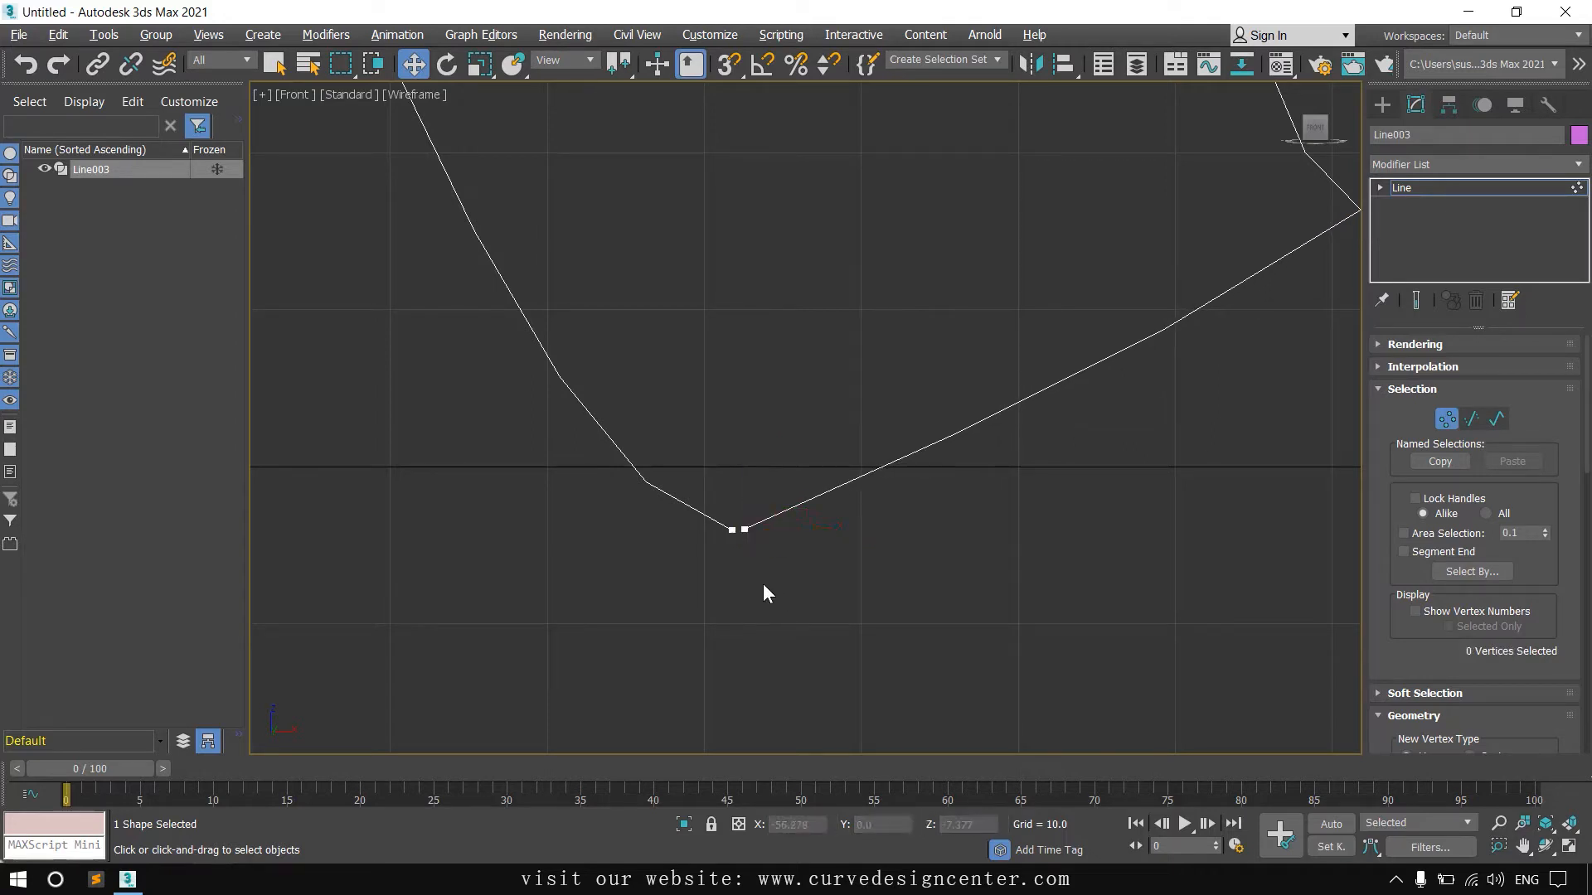
Step: Weld the two neighbouring vertices at the l's base with a weld threshold of 1.1
drag(793, 575, 793, 574)
drag(1399, 651, 1394, 402)
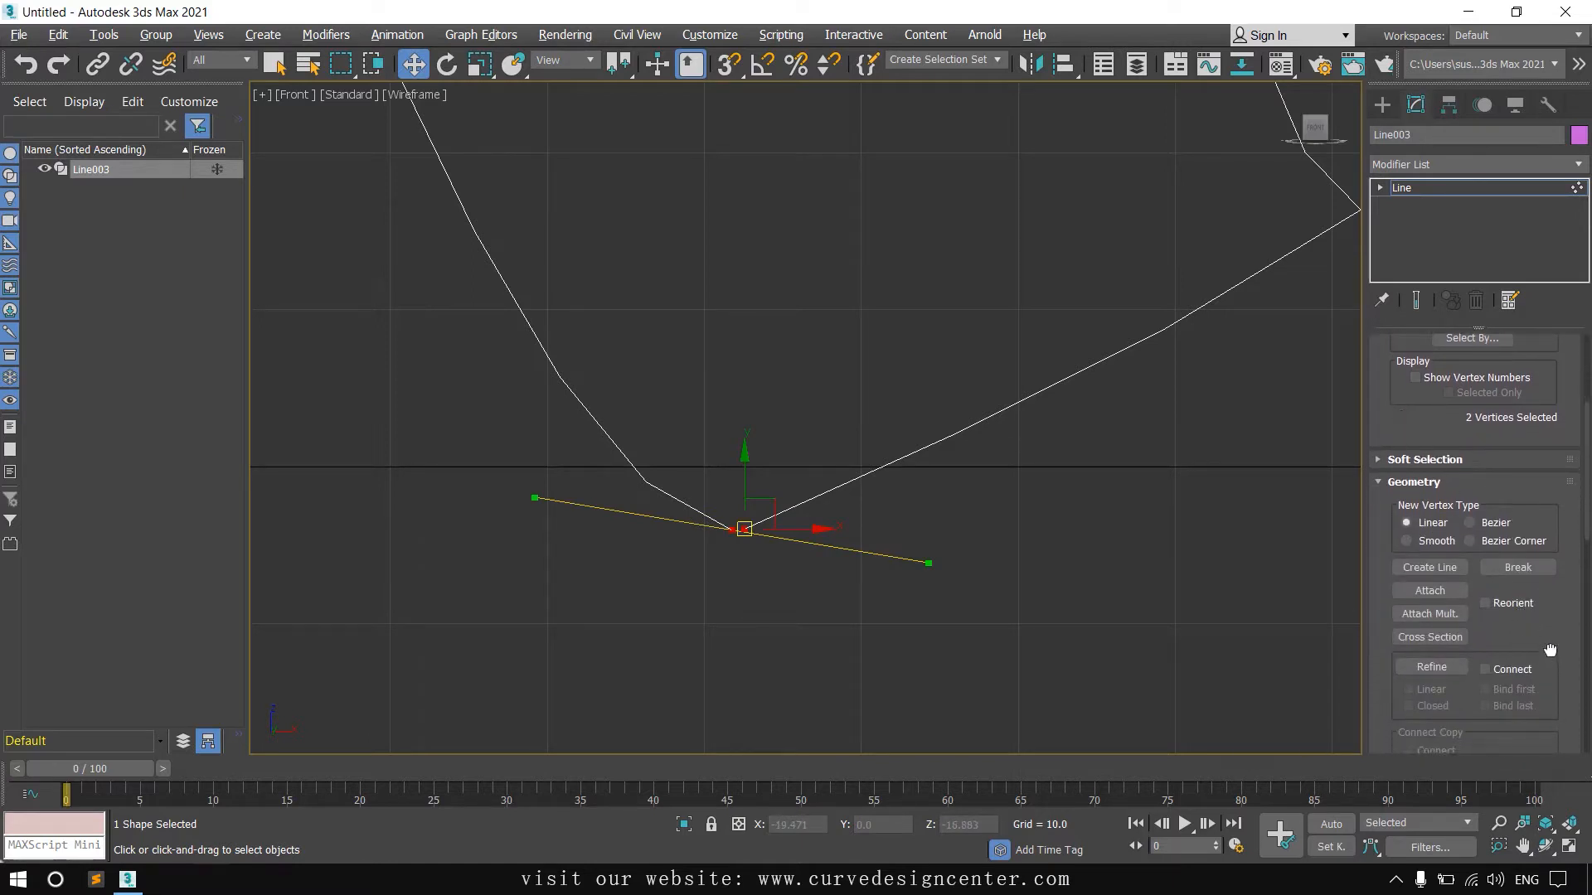
drag(1544, 659, 1535, 435)
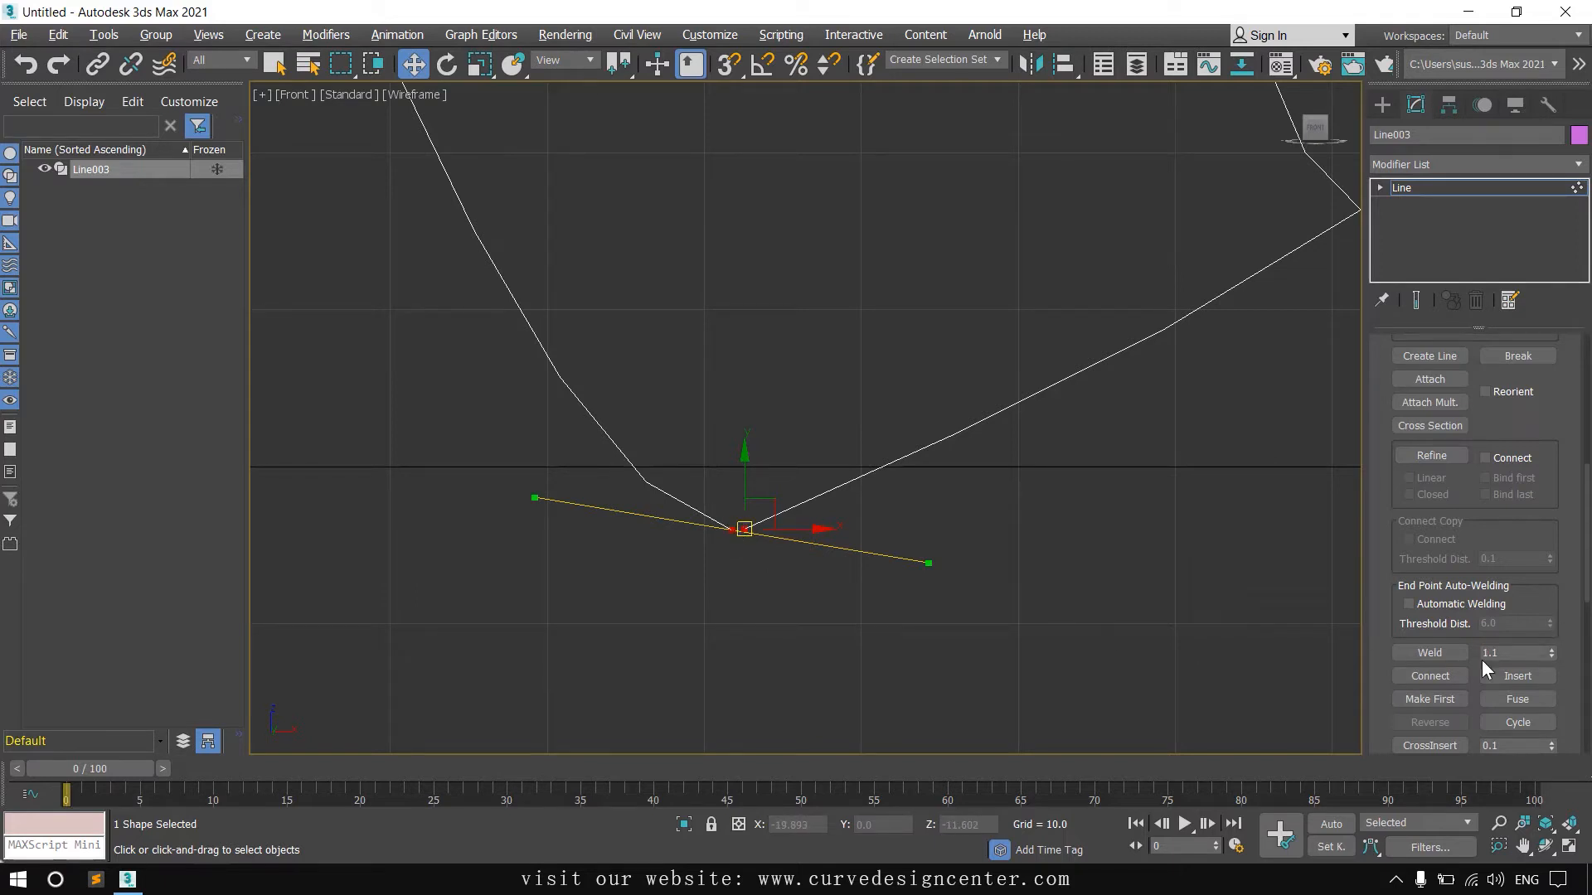
click(1437, 655)
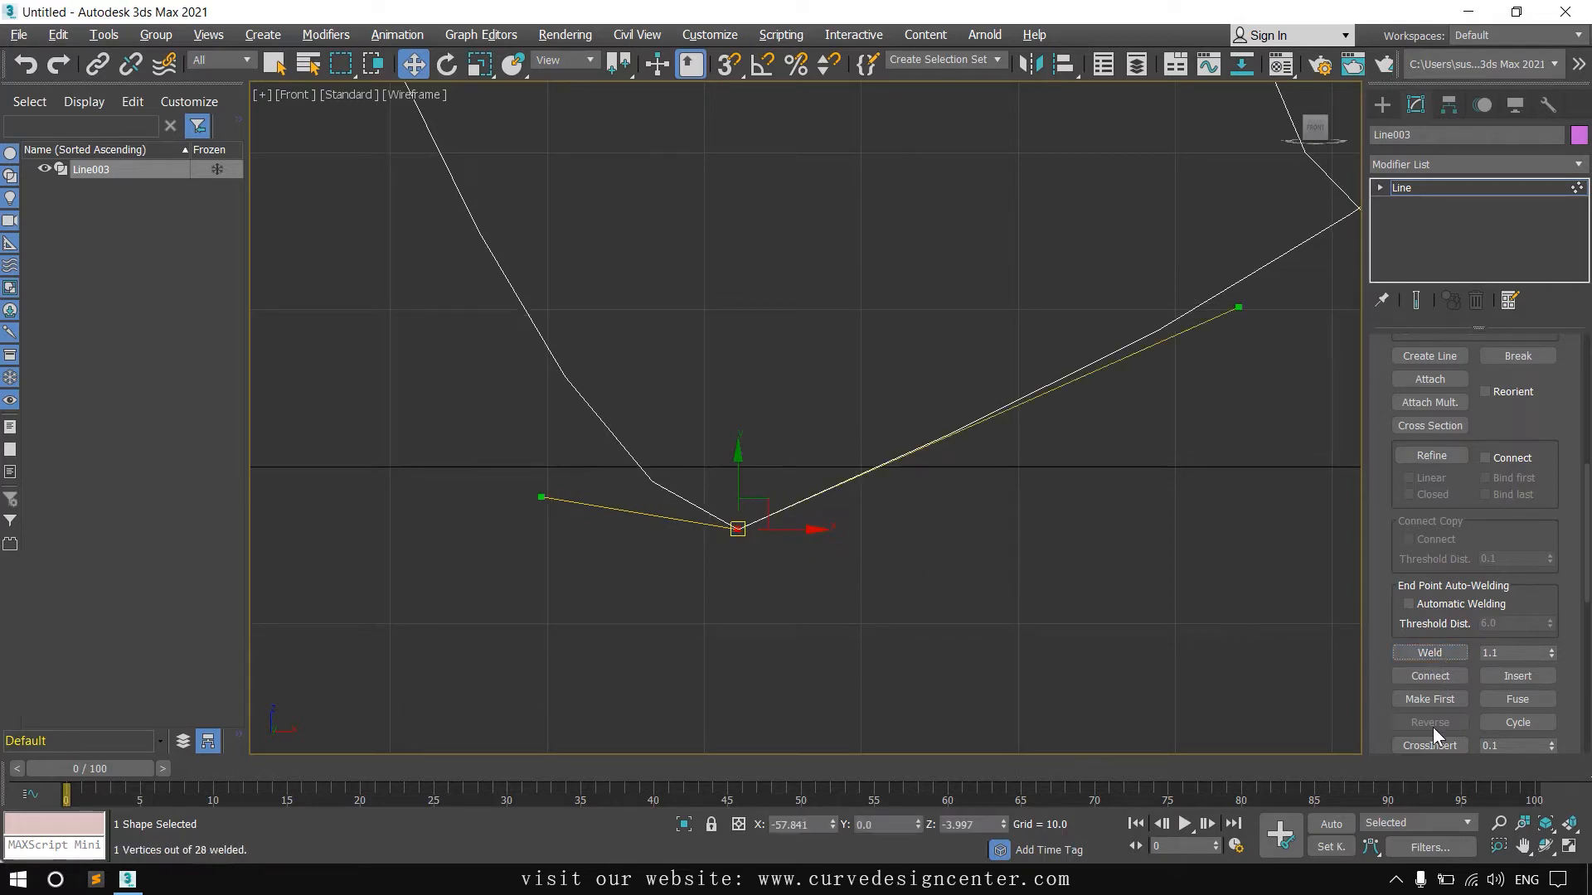
click(716, 537)
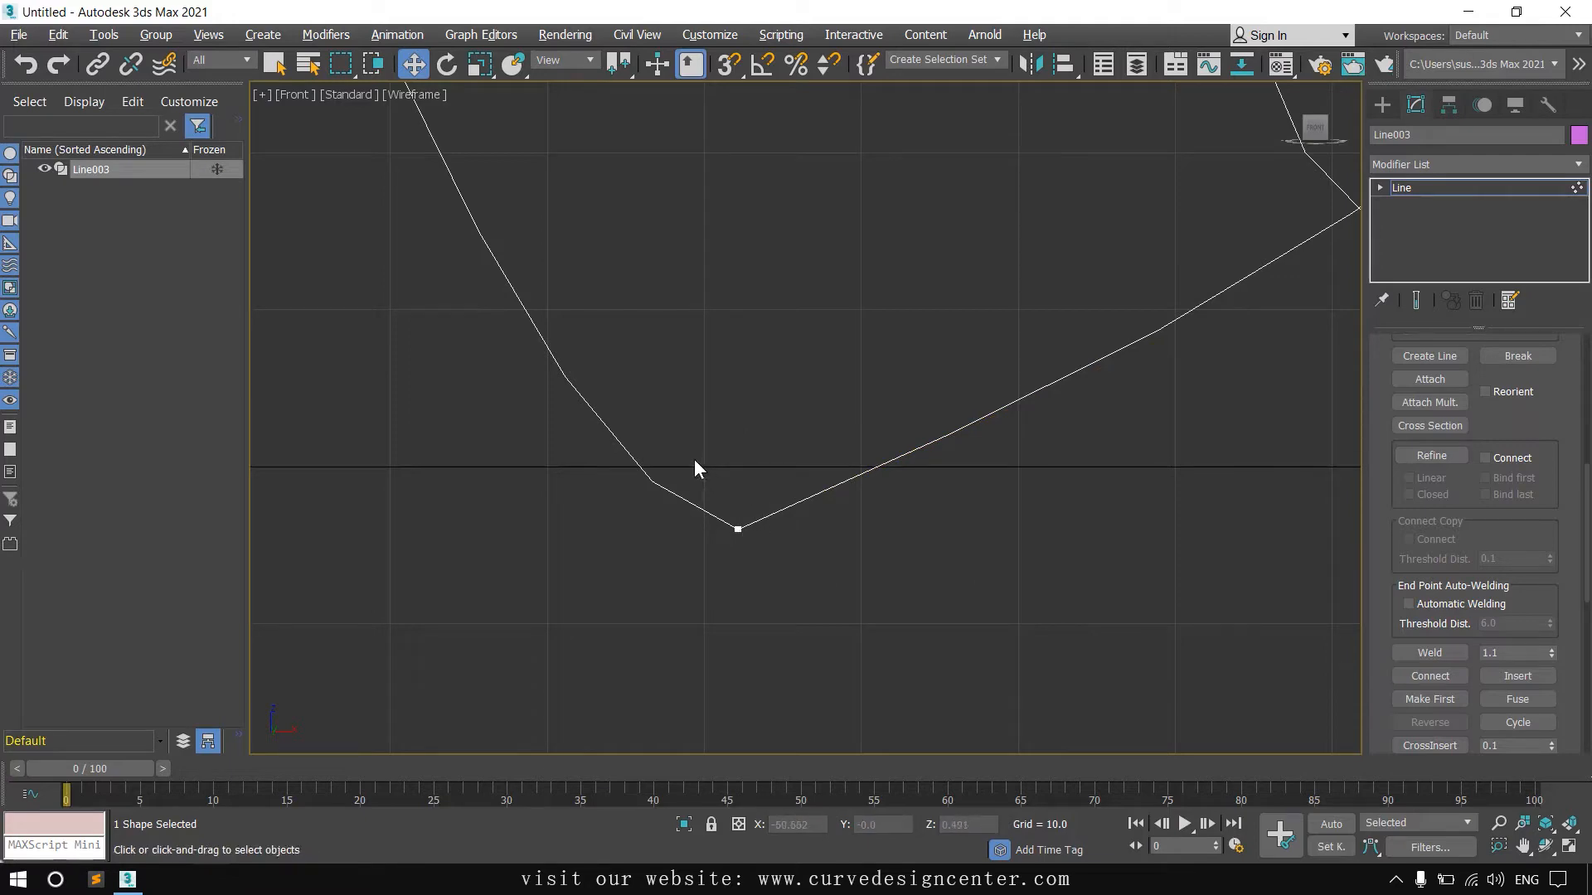
Step: Refine the spline with one extra vertex on the l-to-o connecting stroke and one on the v's right side
scroll(600, 582, down, 4)
scroll(601, 580, up, 4)
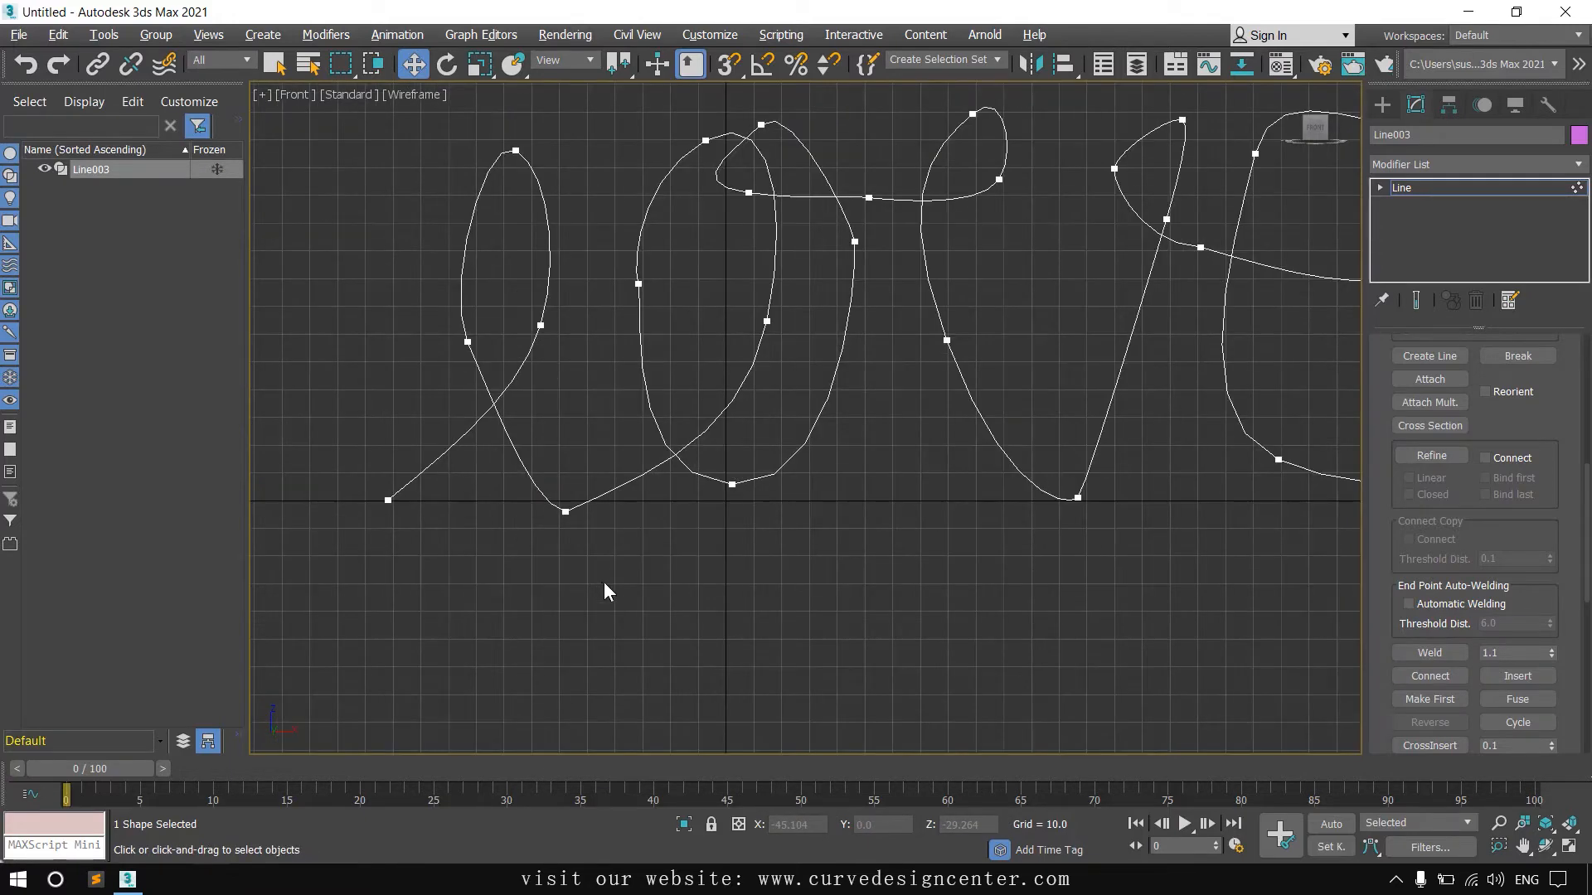
middle_drag(604, 583, 586, 611)
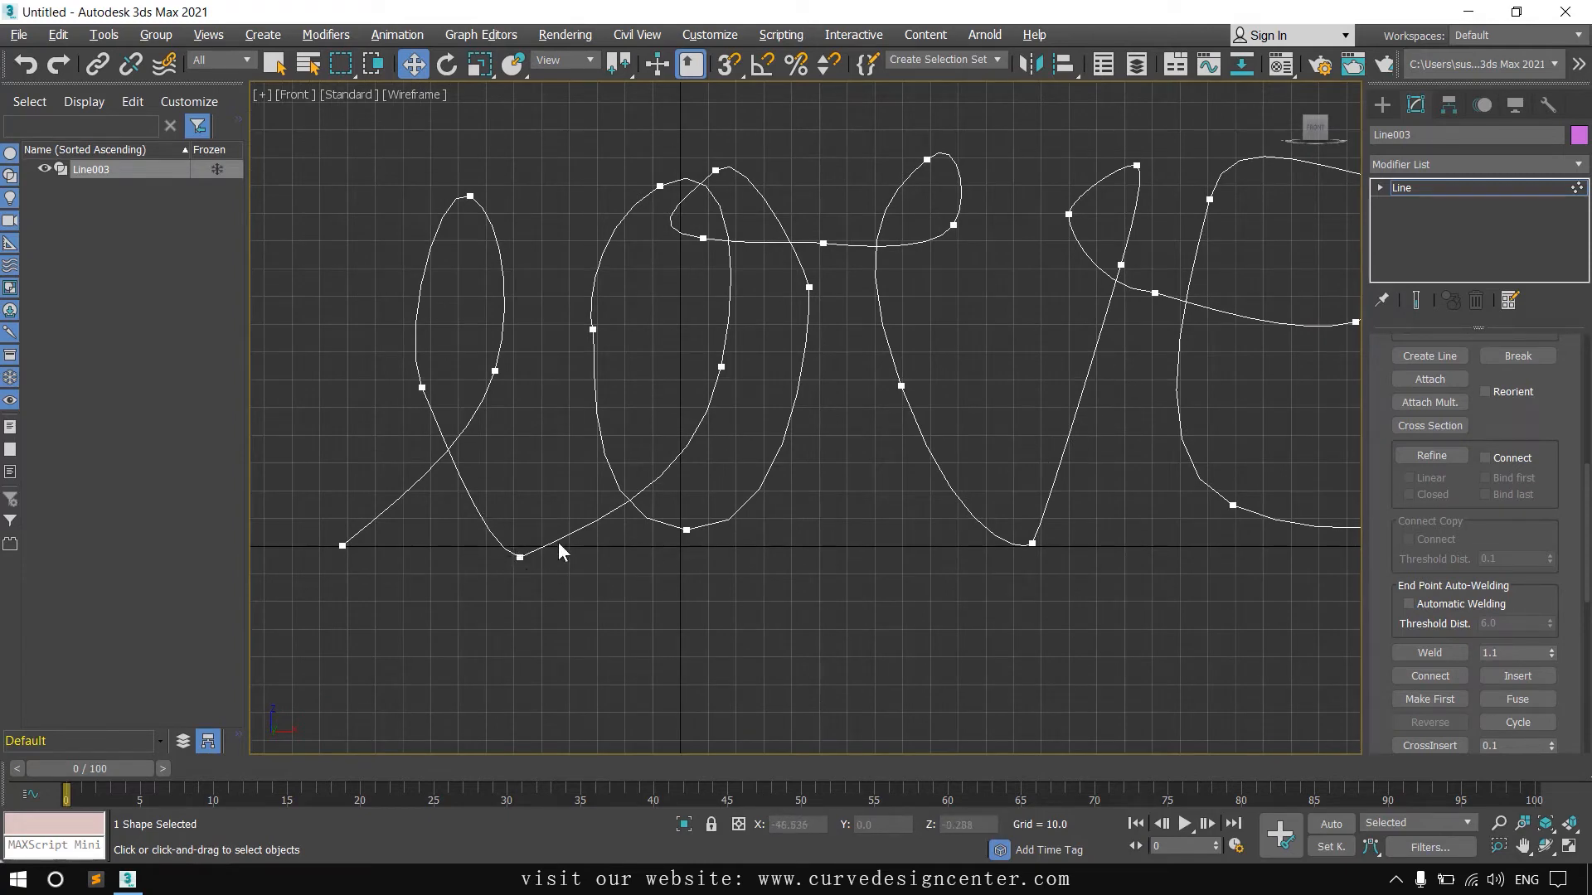
right_click(621, 541)
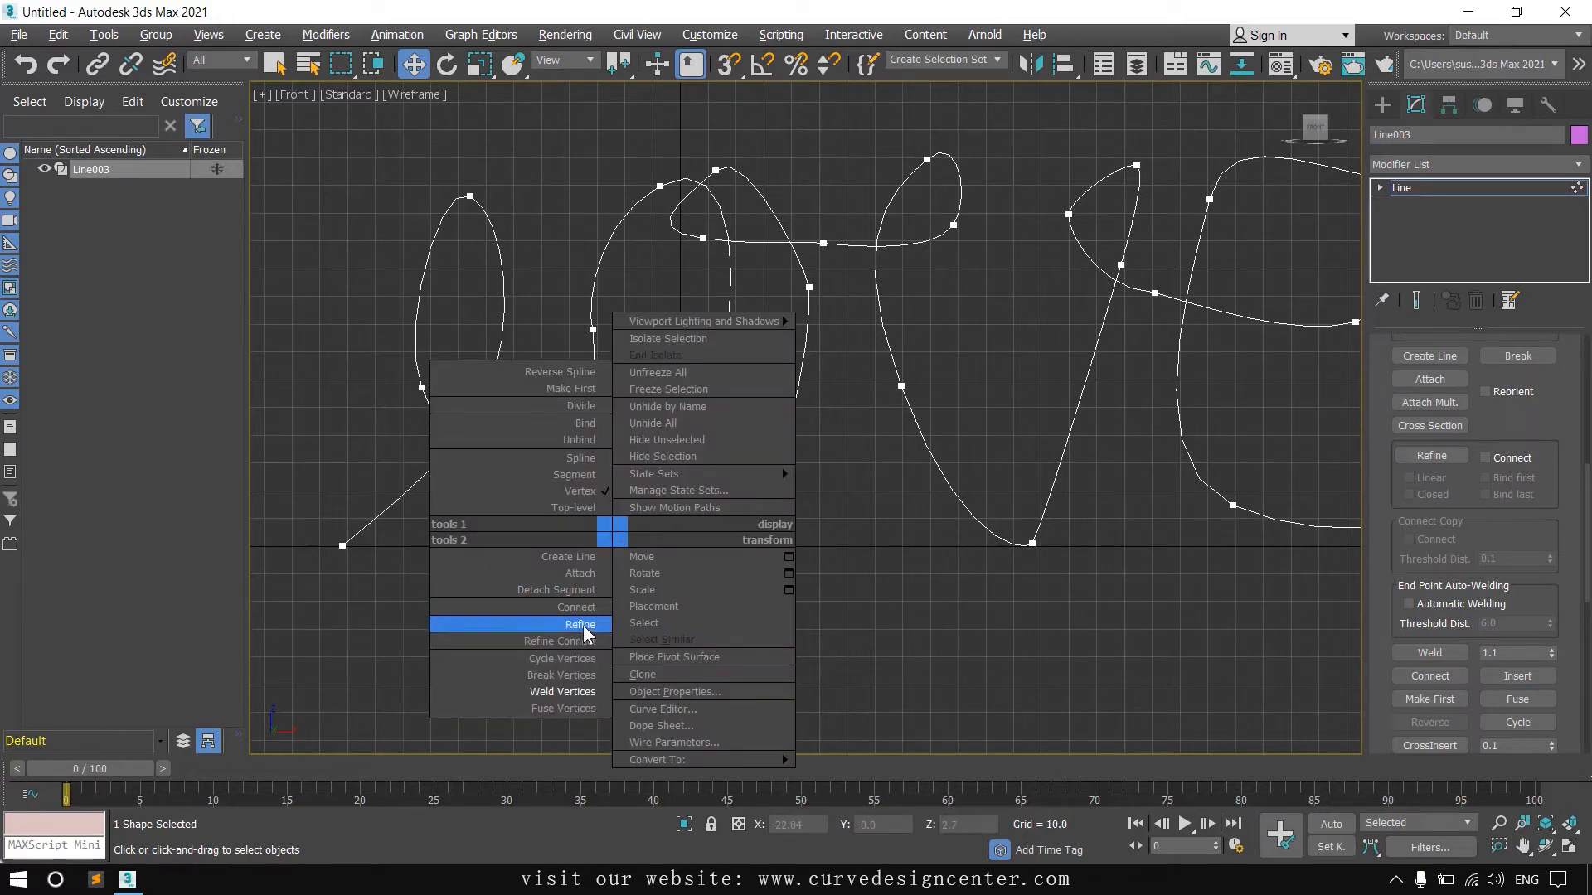
click(584, 625)
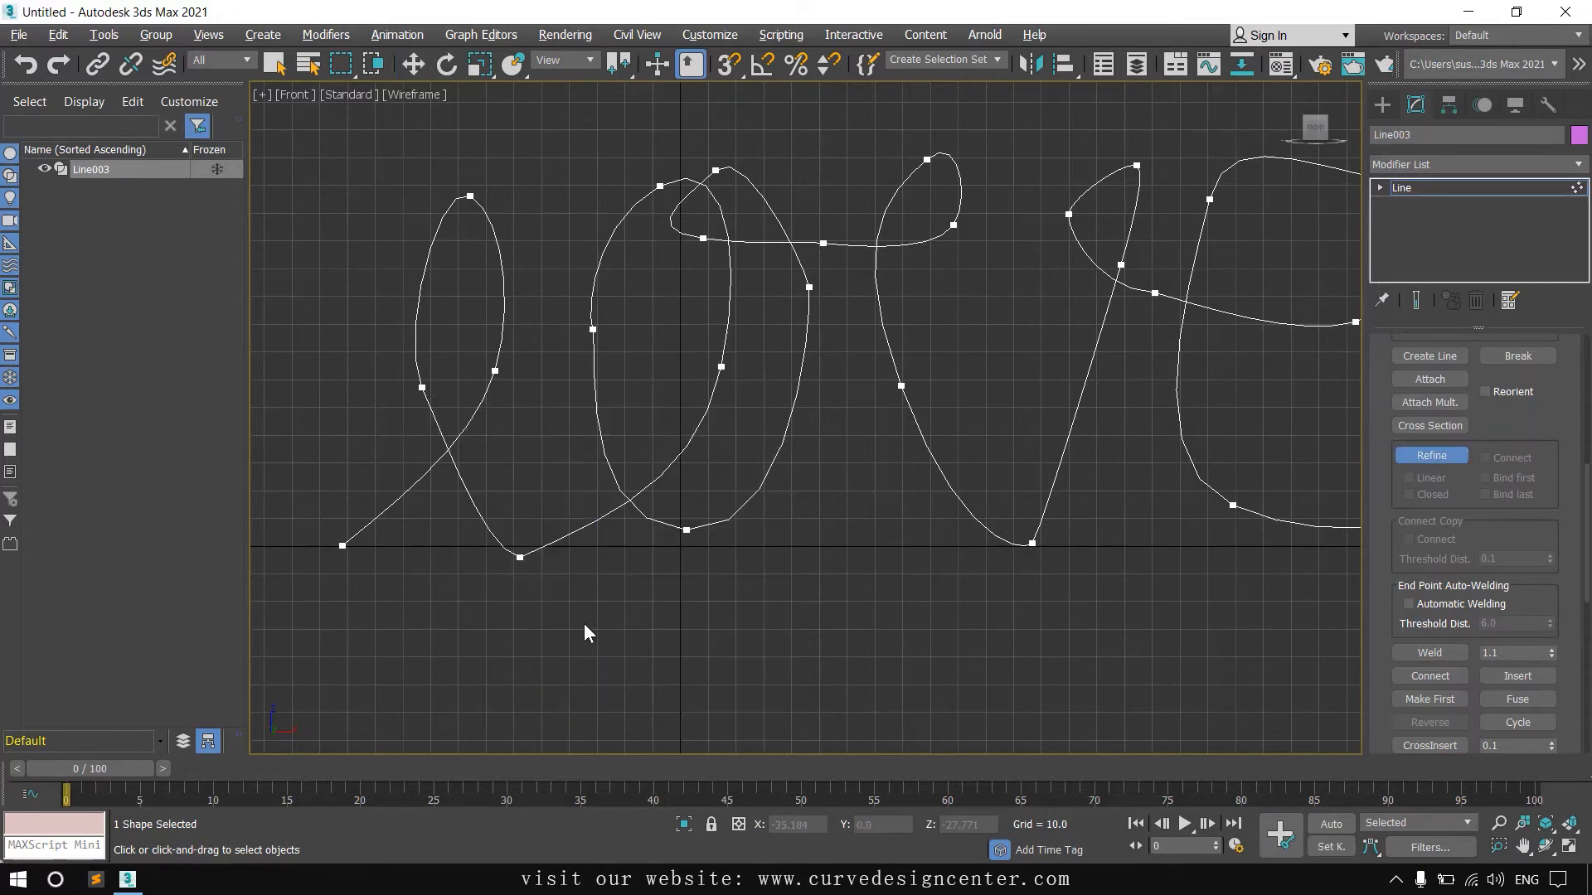
click(579, 529)
scroll(1524, 525, up, 1)
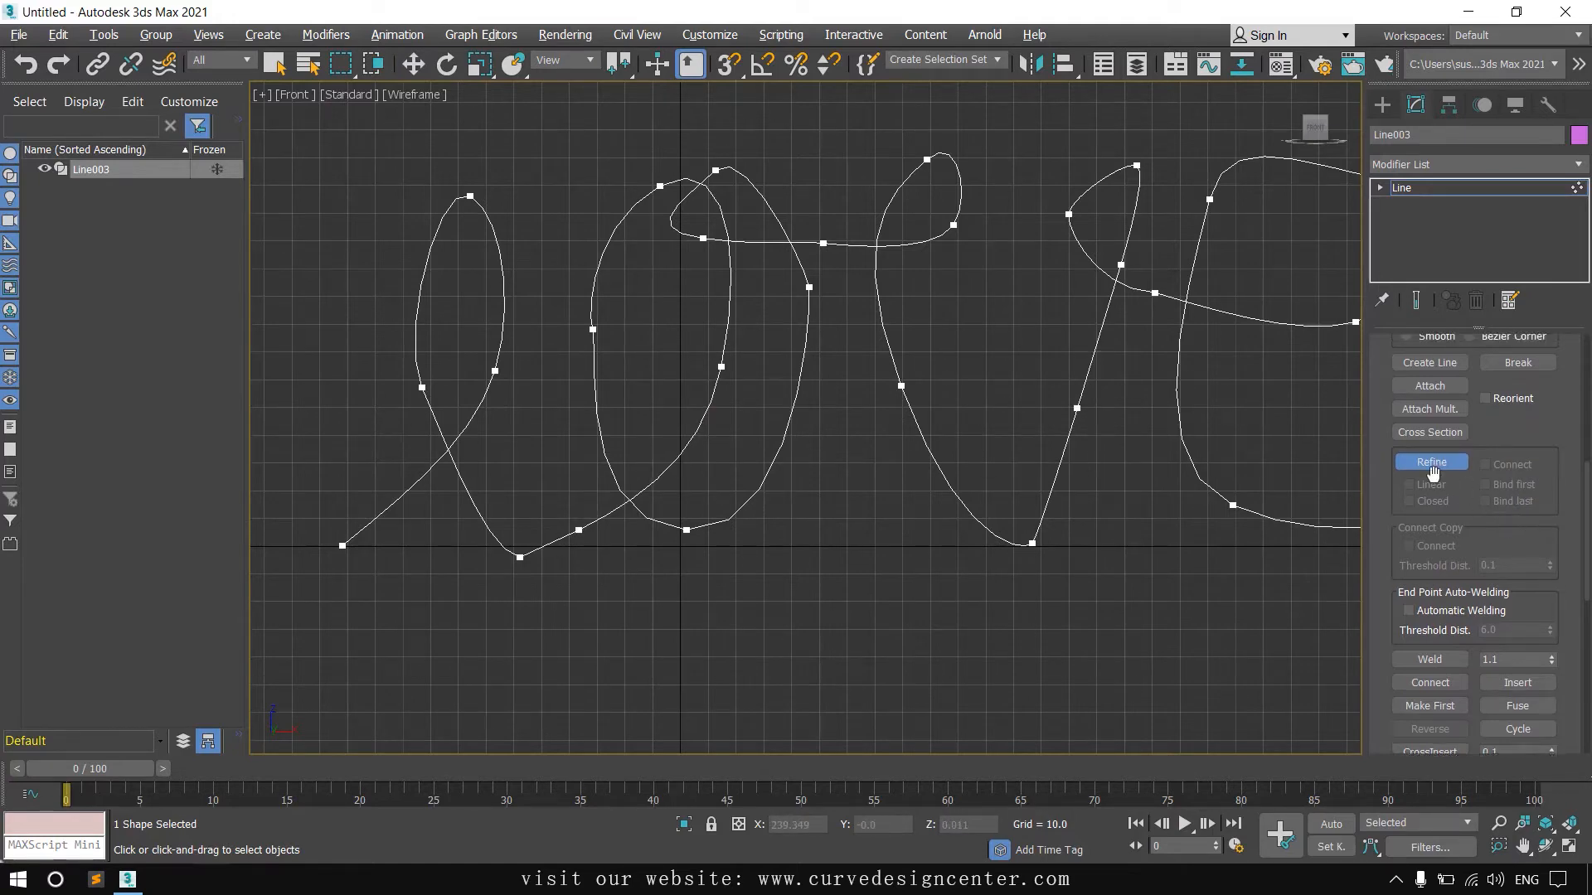
right_click(1099, 495)
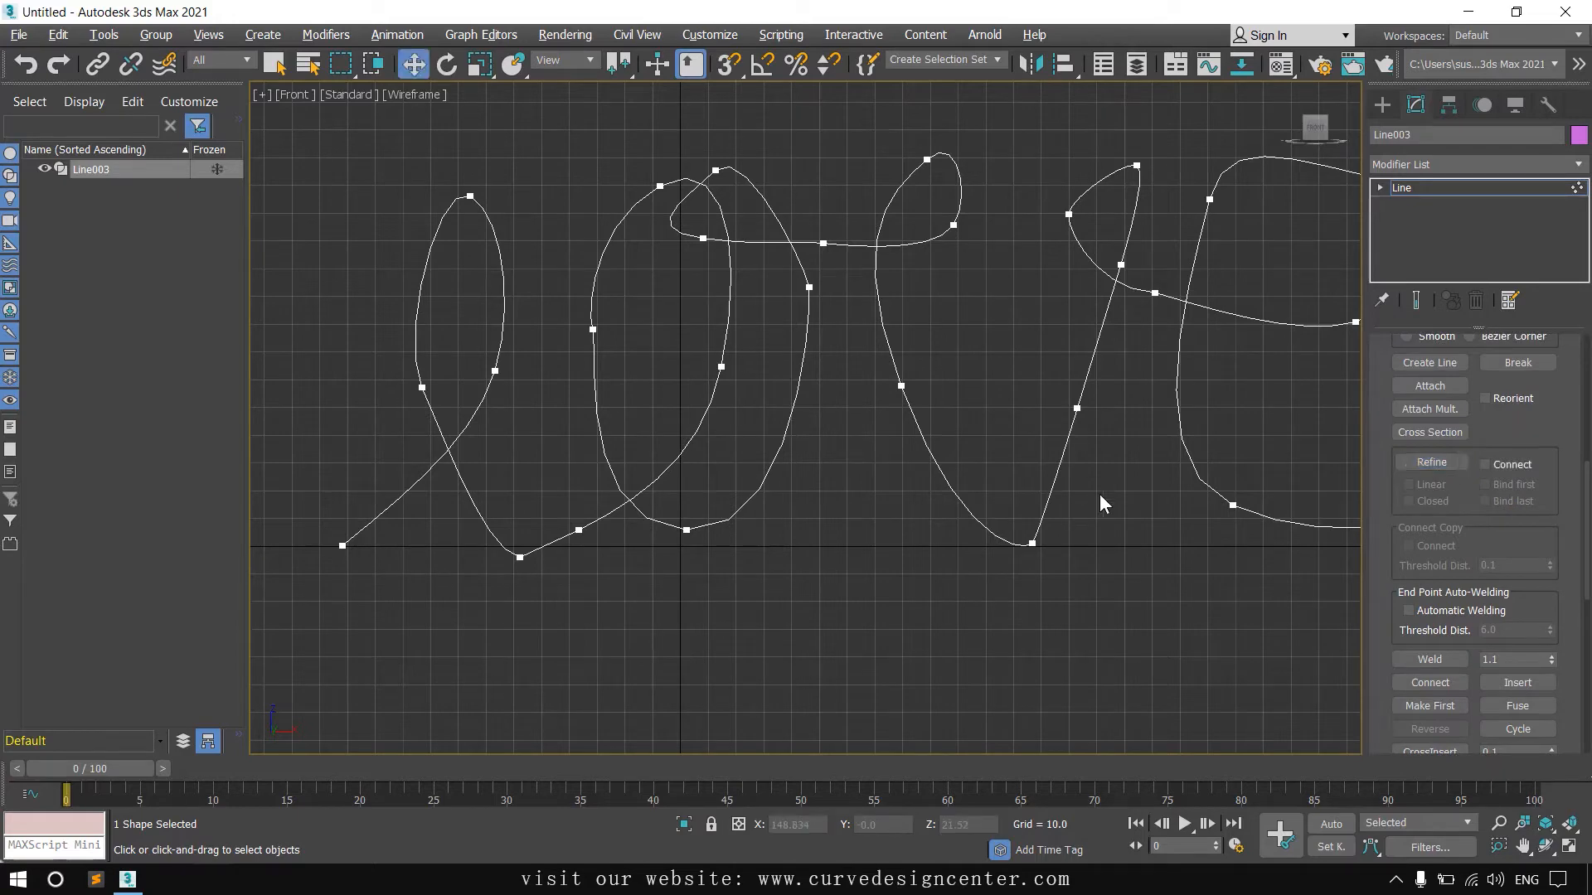
Step: Move the added vertex on the l-to-o connecting stroke slightly down toward the ground line
middle_drag(710, 537, 852, 545)
click(721, 537)
scroll(733, 570, up, 3)
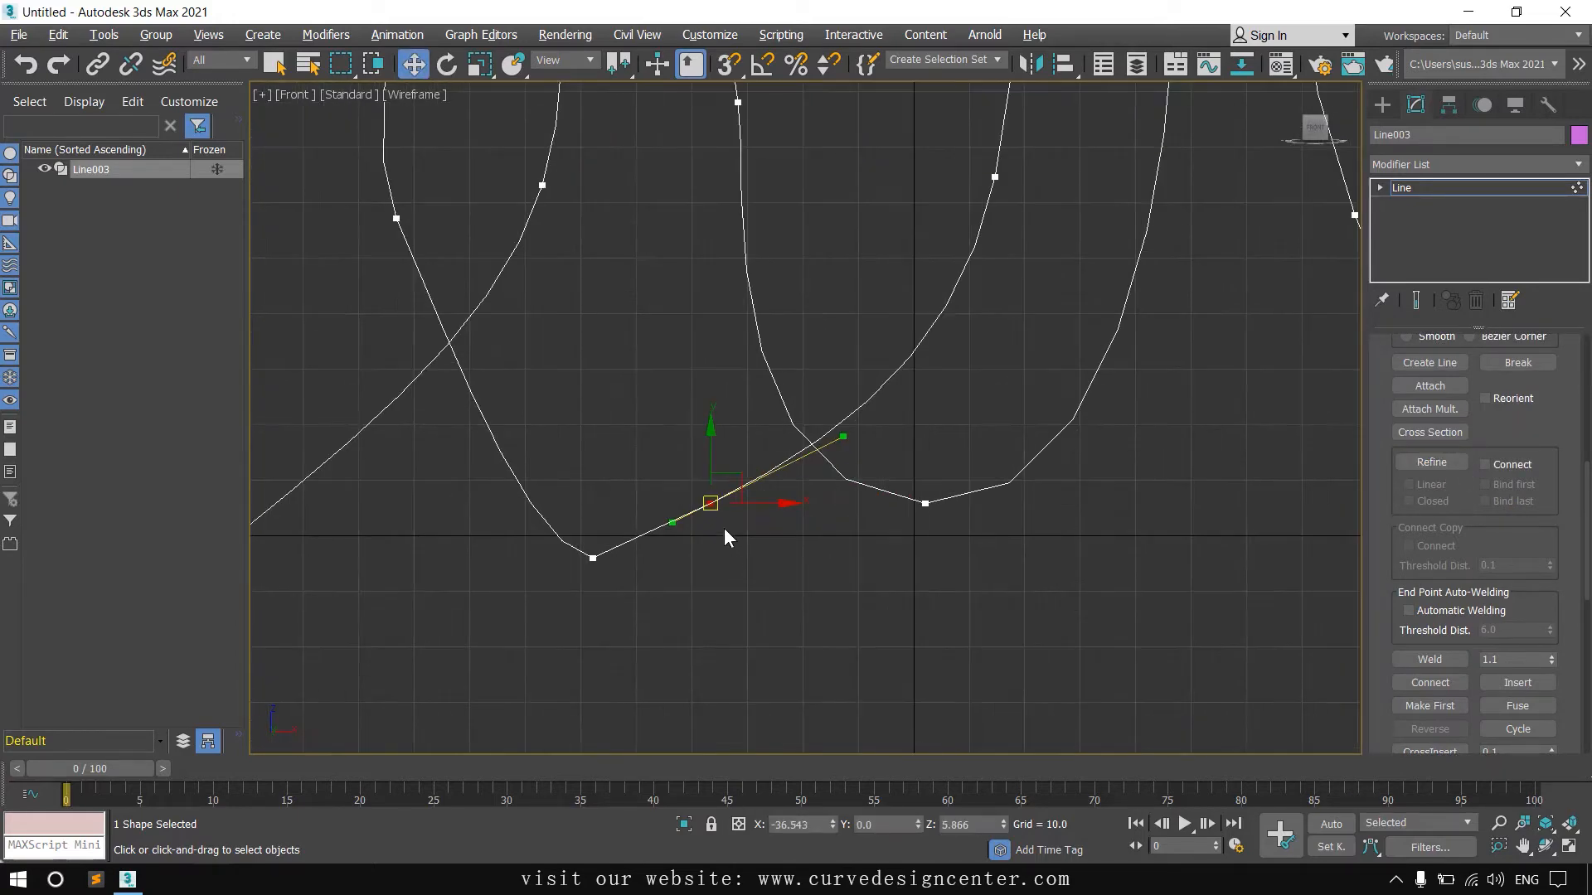
click(723, 525)
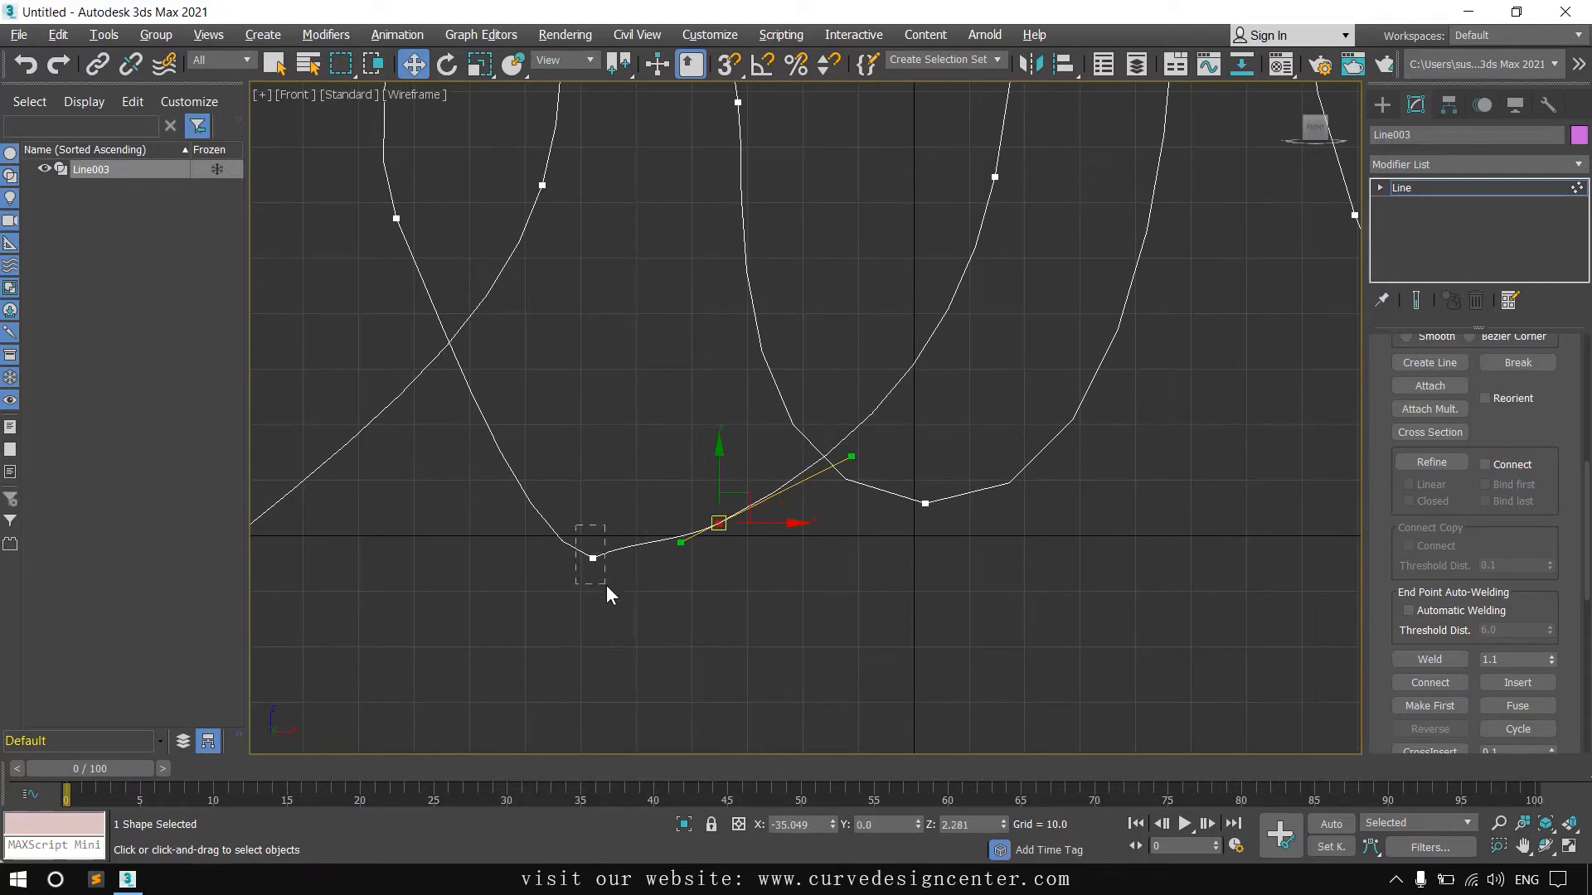
Step: Refine the l's lower-left stroke with one extra vertex and delete the vertex at the l's base
drag(607, 586, 607, 586)
right_click(667, 417)
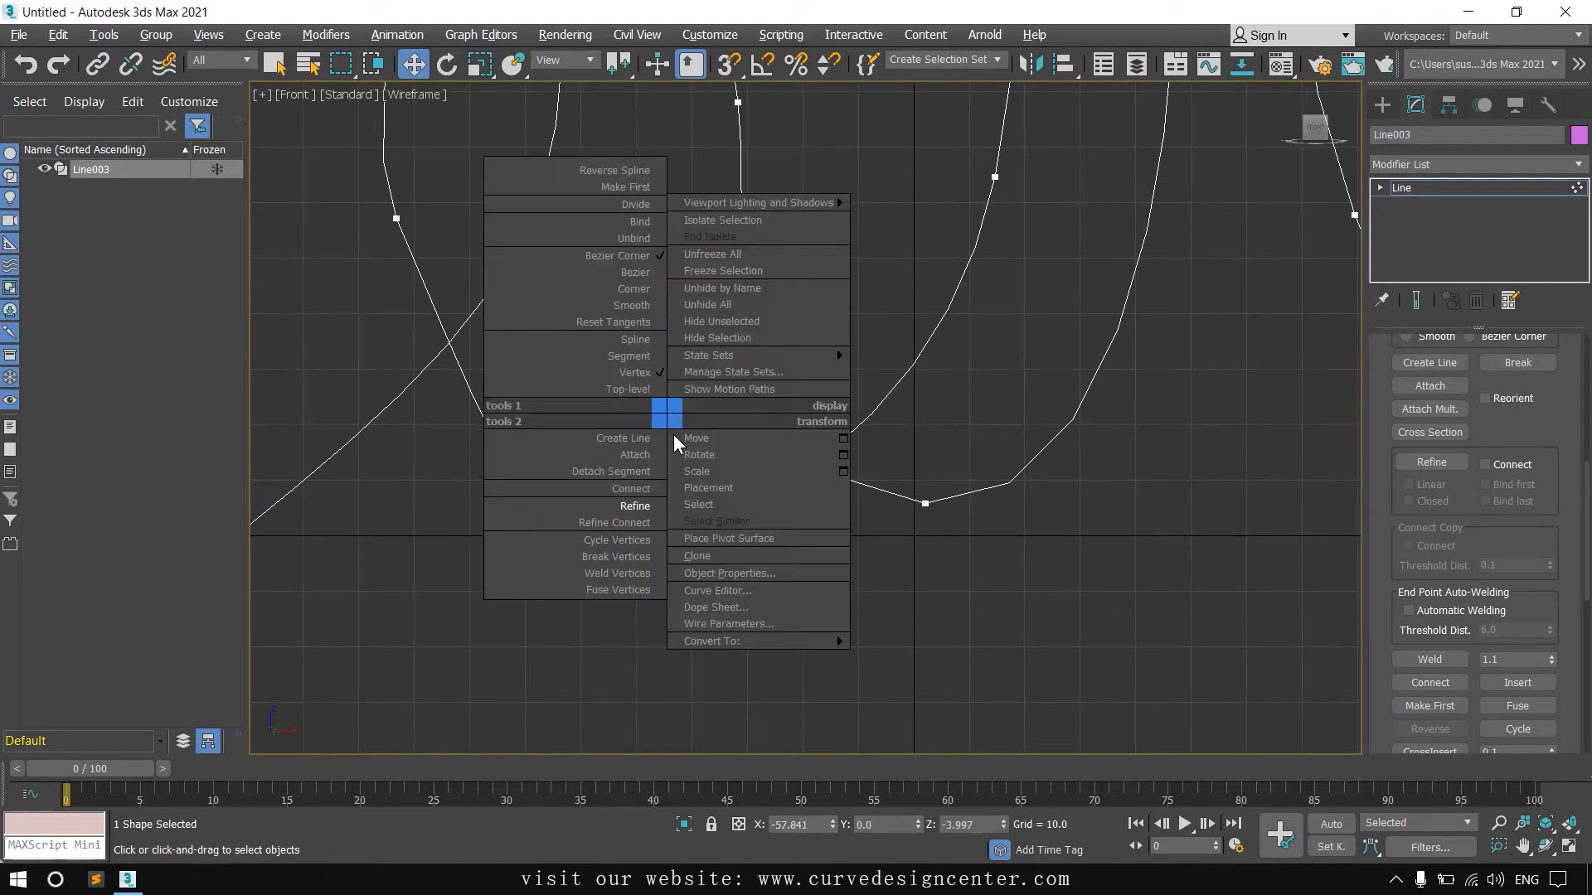
click(623, 504)
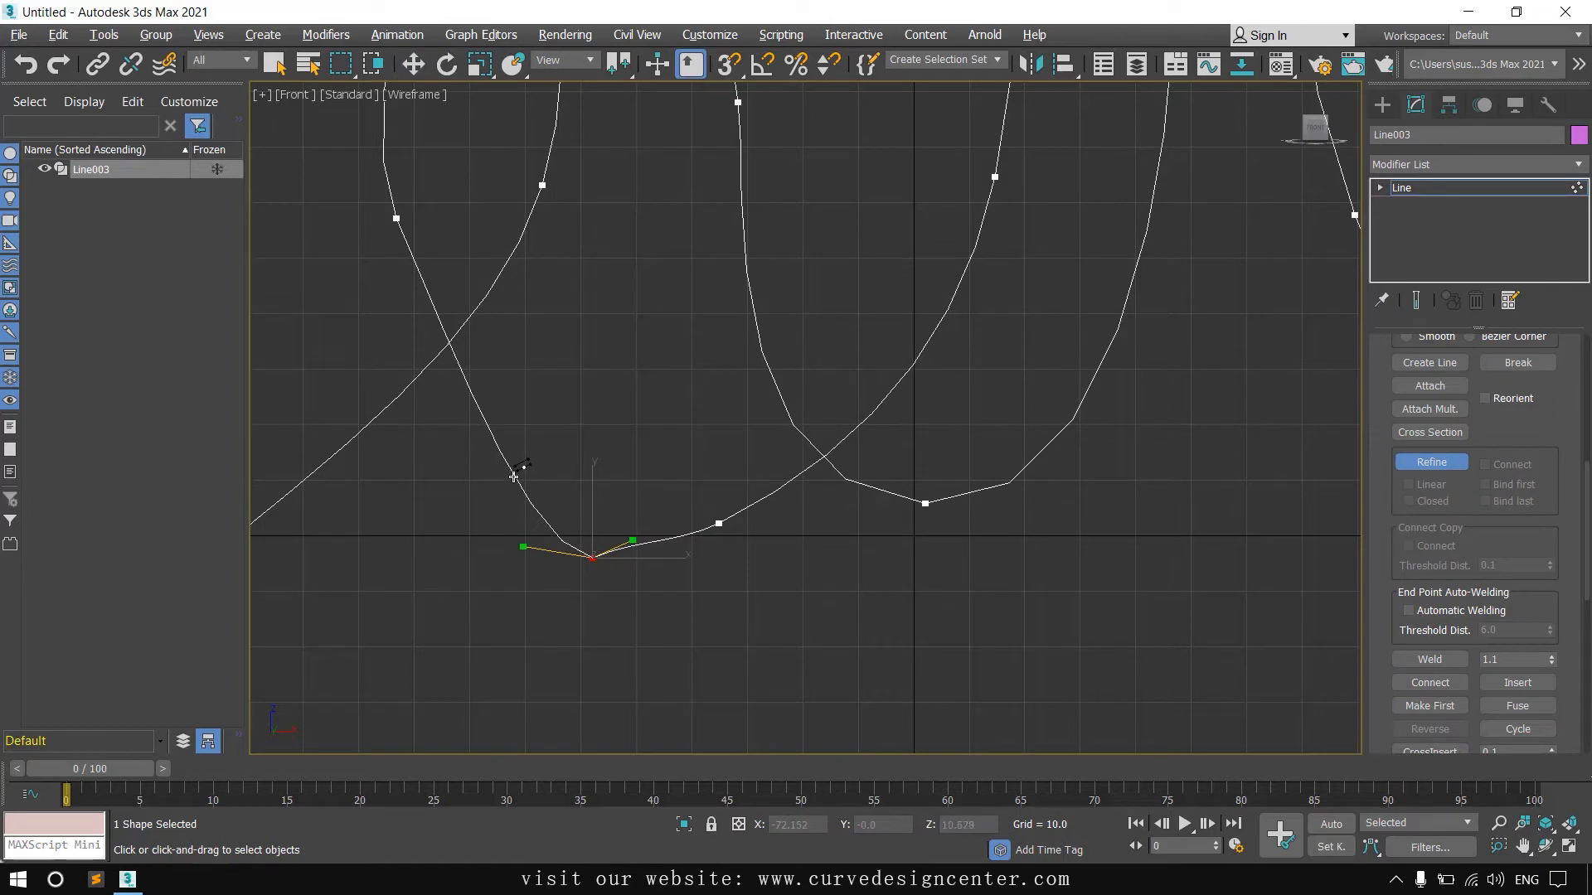
click(514, 477)
key(w)
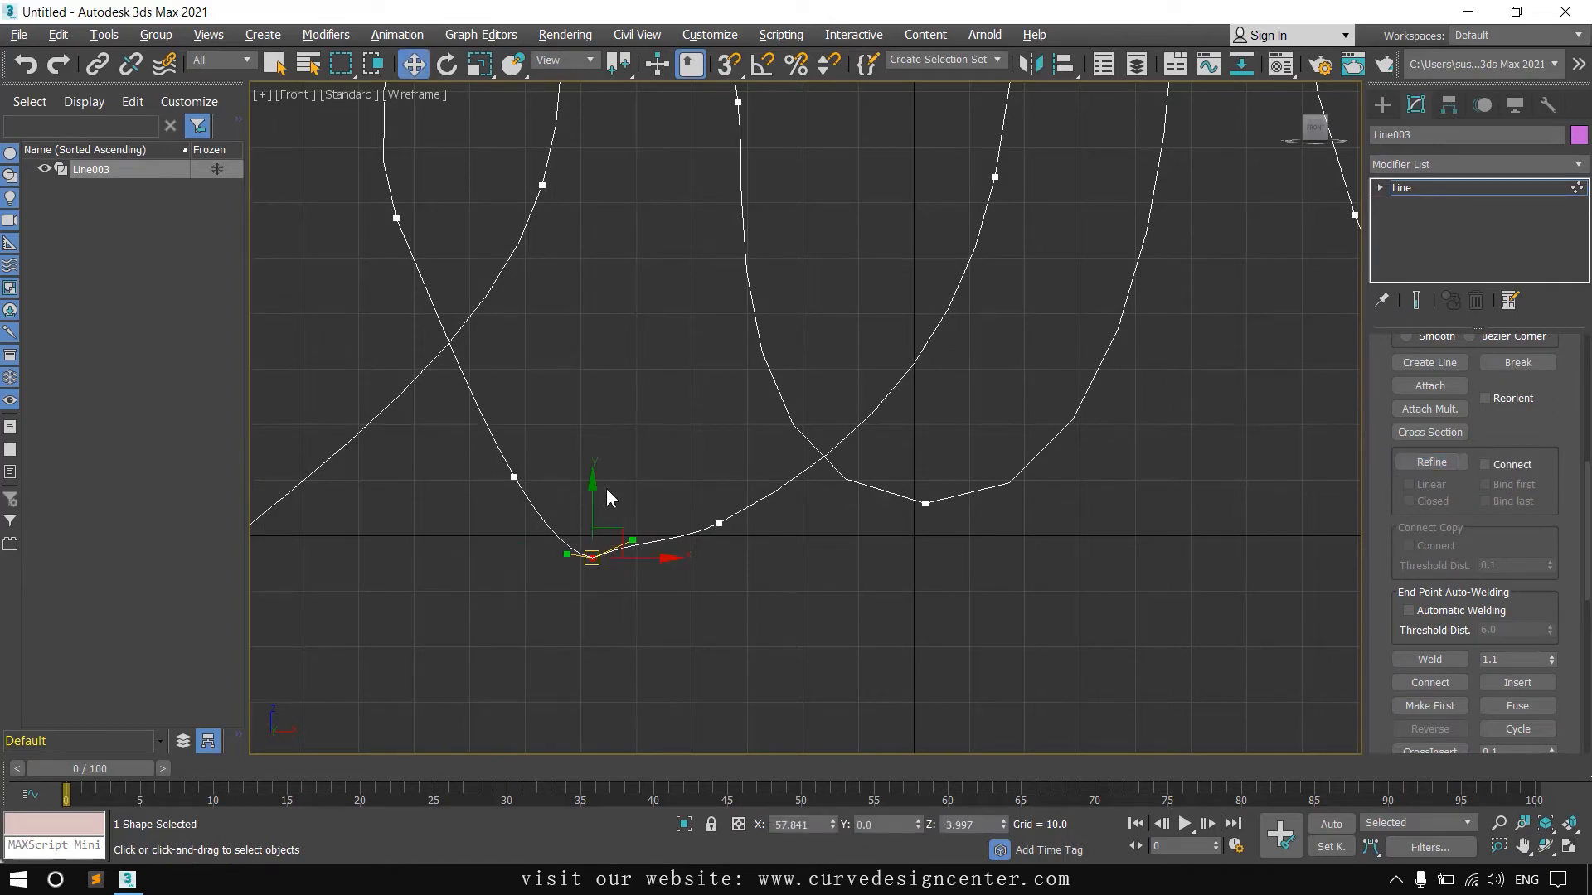
key(Delete)
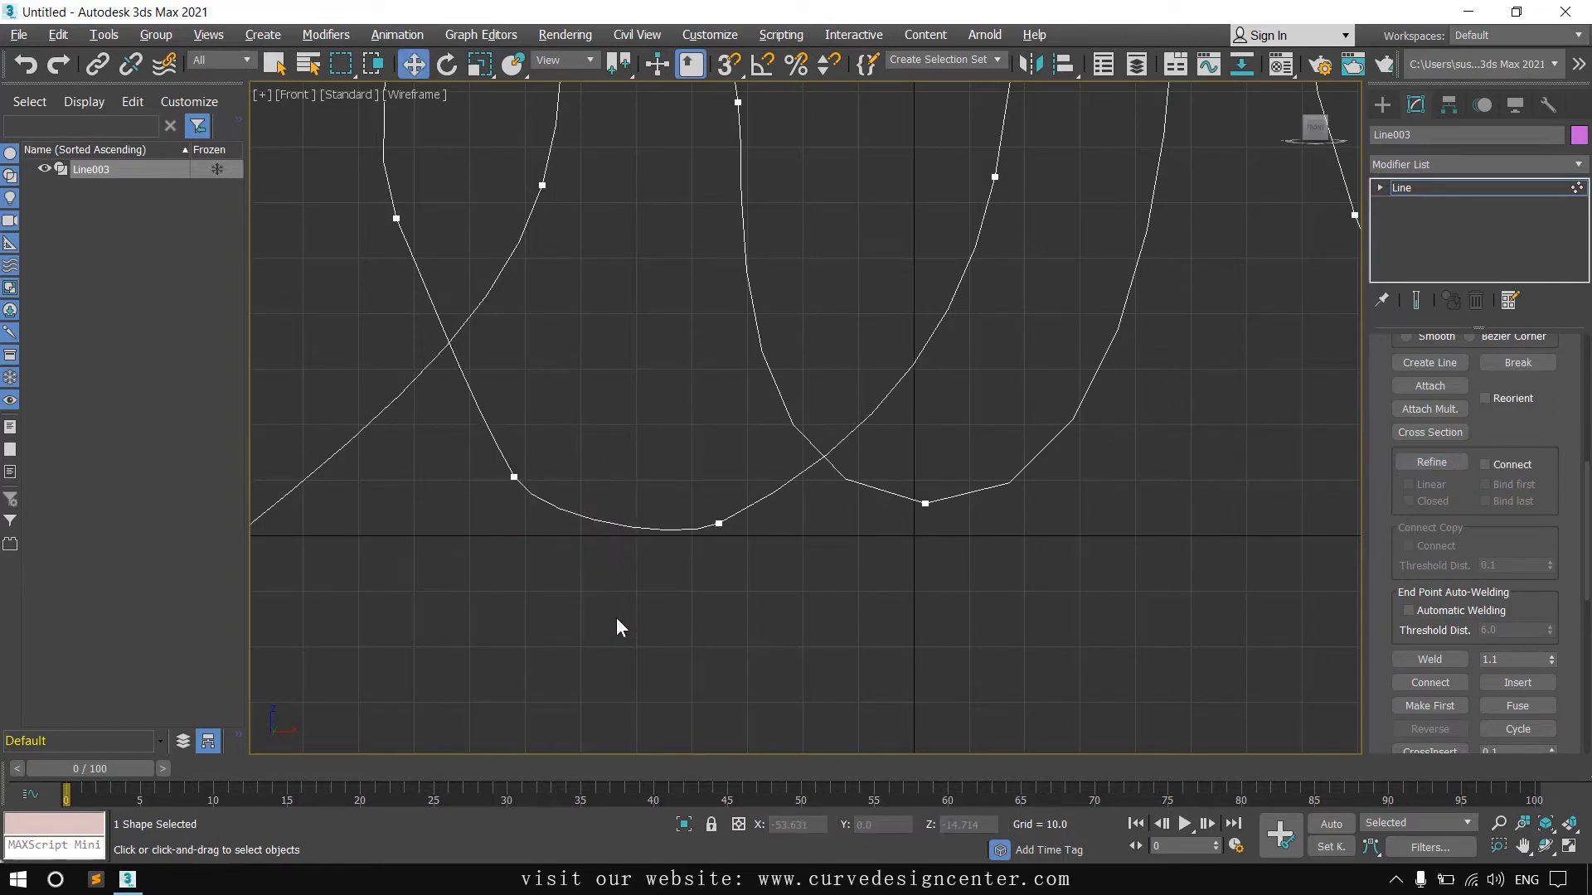
drag(560, 410, 561, 571)
Step: Move the vertex on the v's right side outward to round the stroke
scroll(896, 522, down, 5)
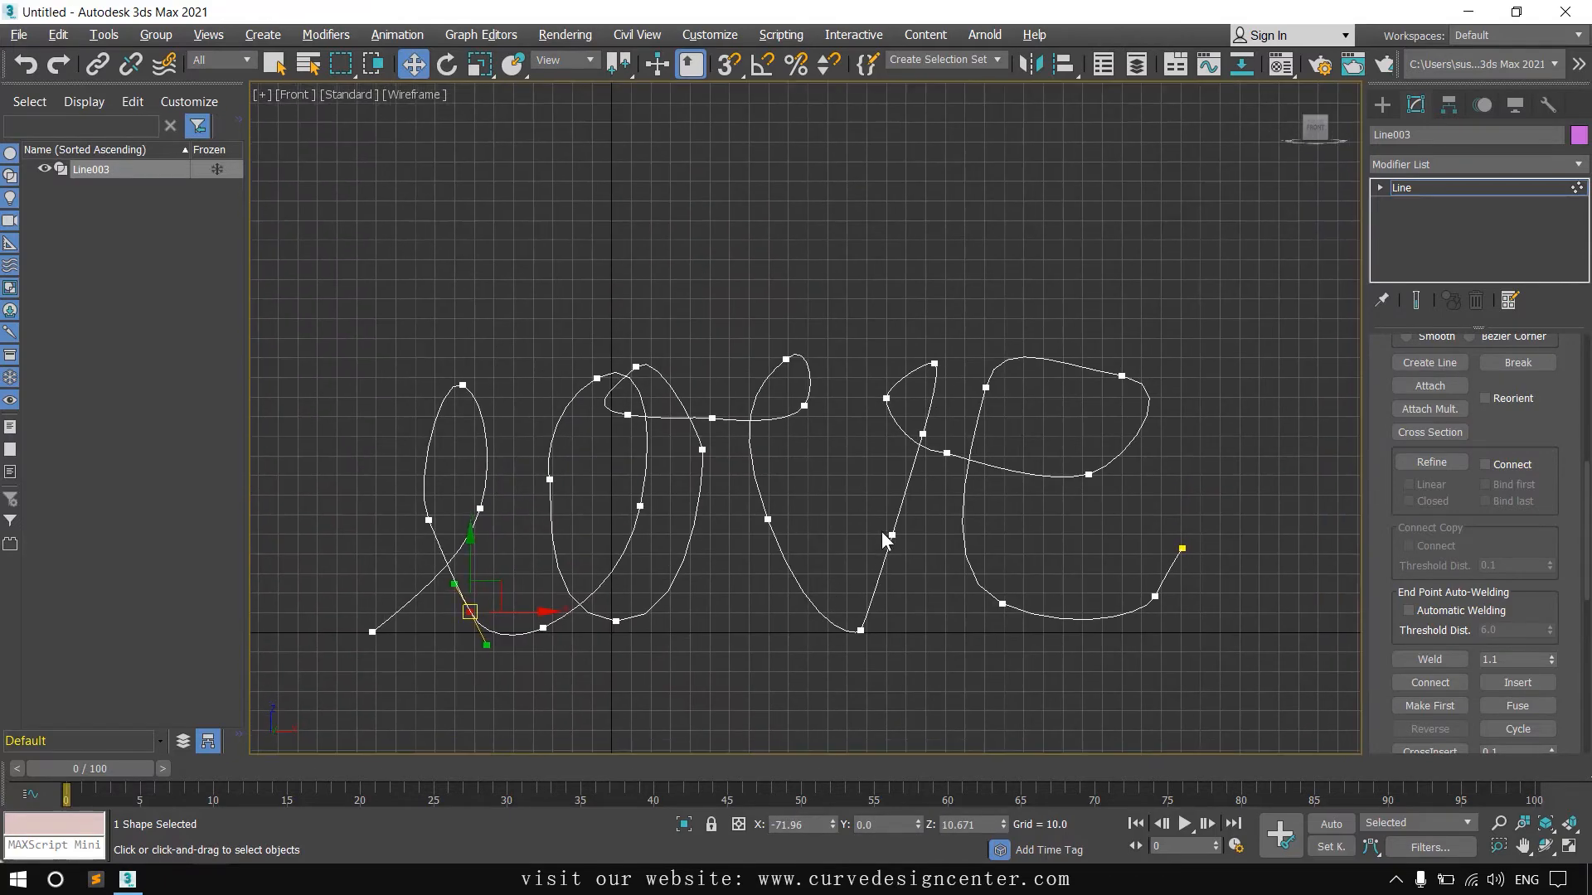
scroll(873, 522, up, 5)
drag(870, 509, 972, 553)
scroll(953, 541, down, 4)
scroll(949, 525, up, 3)
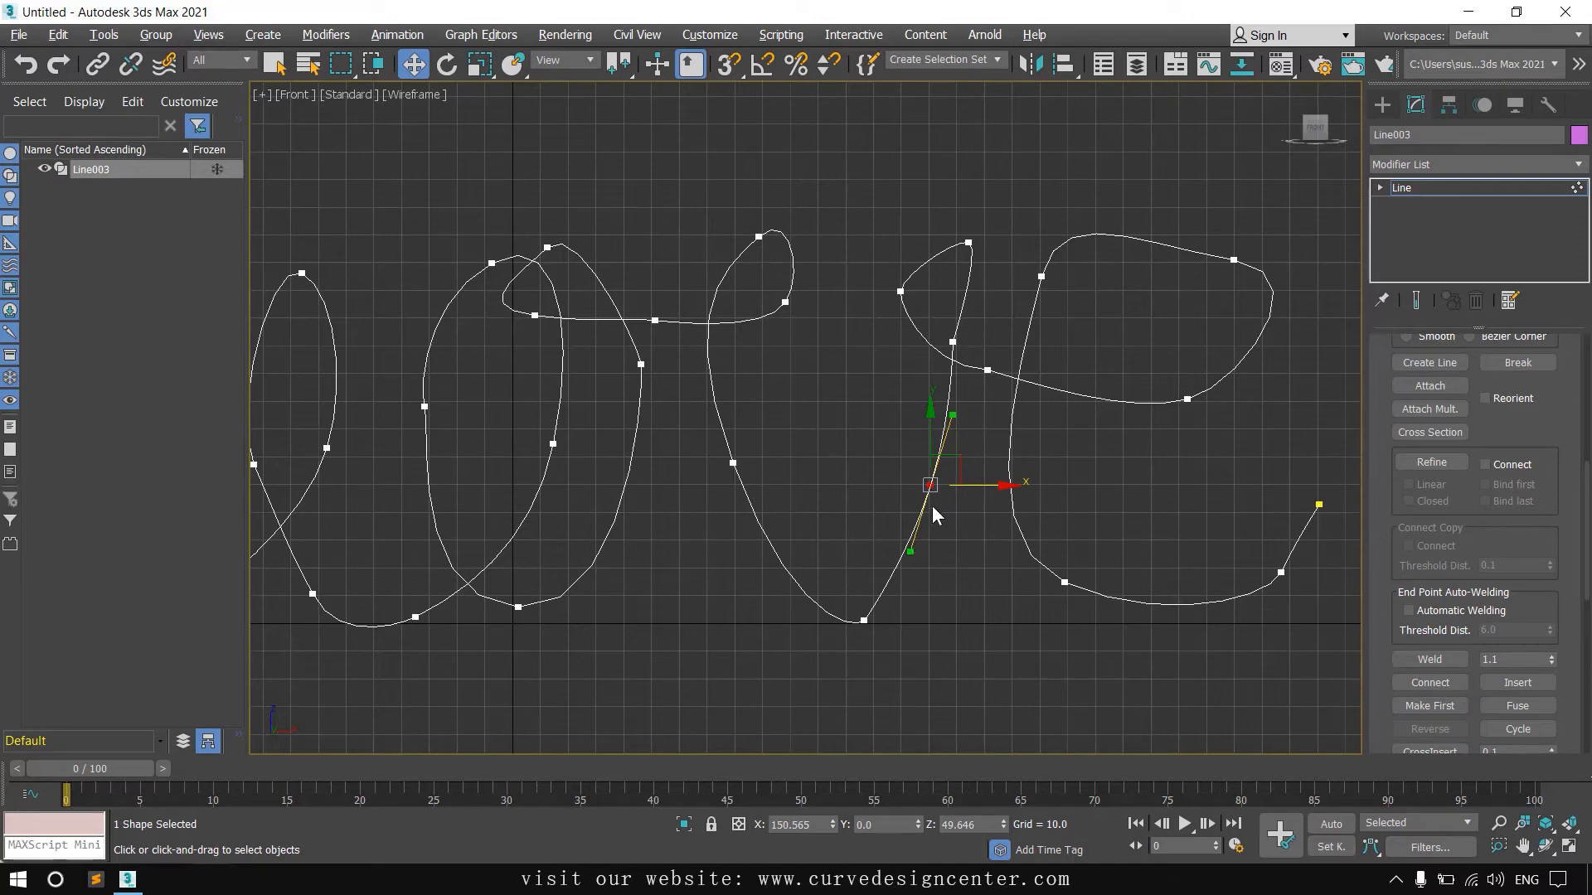
Step: Set the v's right-side vertex to Bezier Corner and swing its lower tangent handle slightly outward
right_click(931, 481)
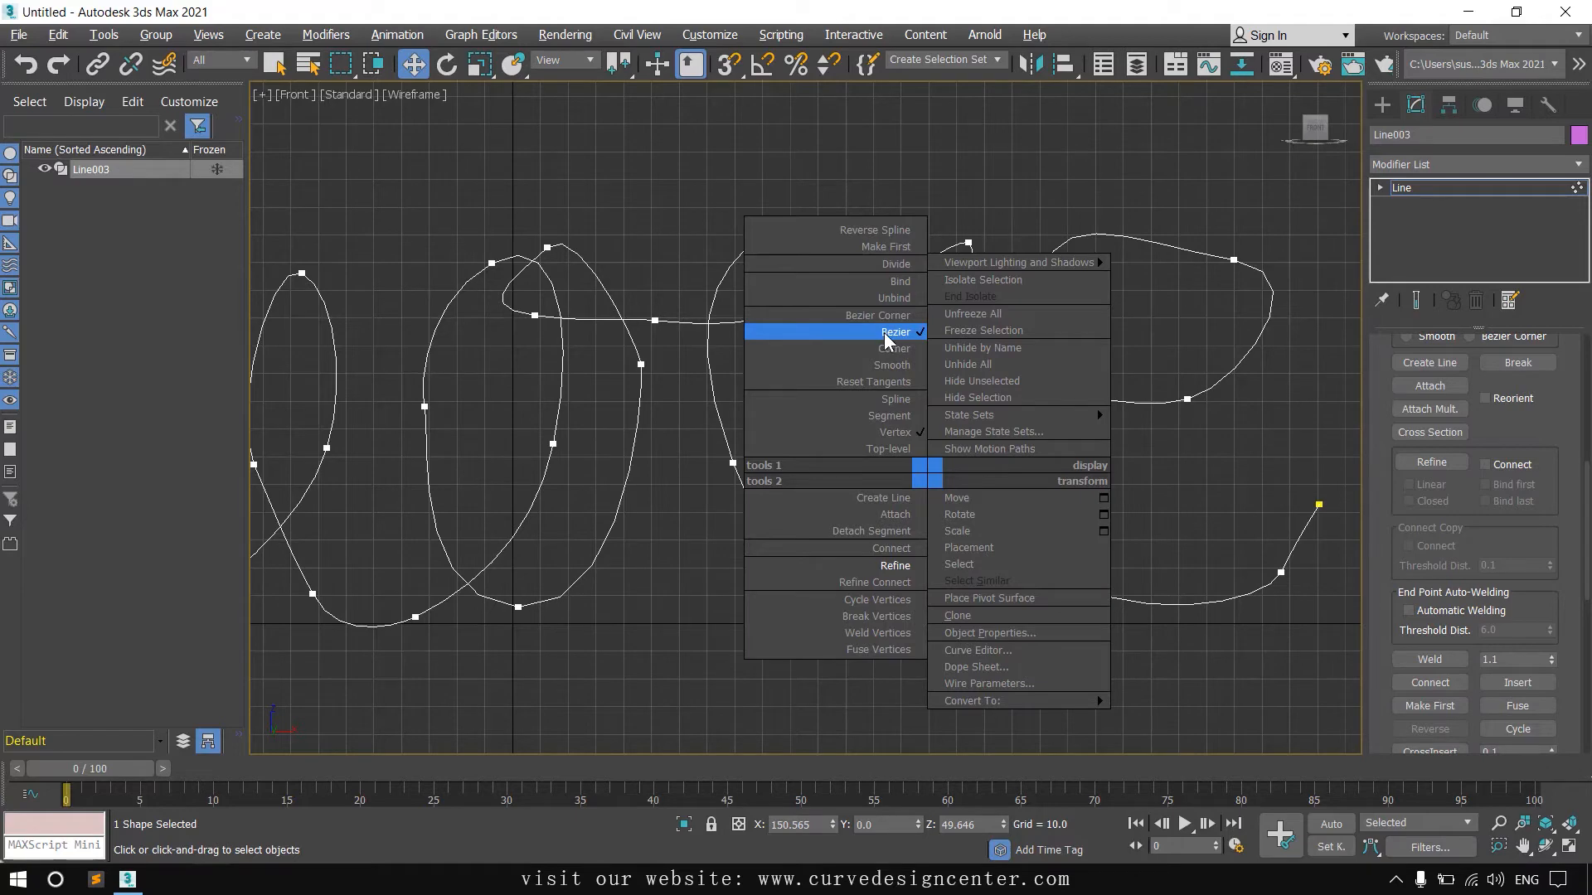
click(669, 489)
right_click(930, 475)
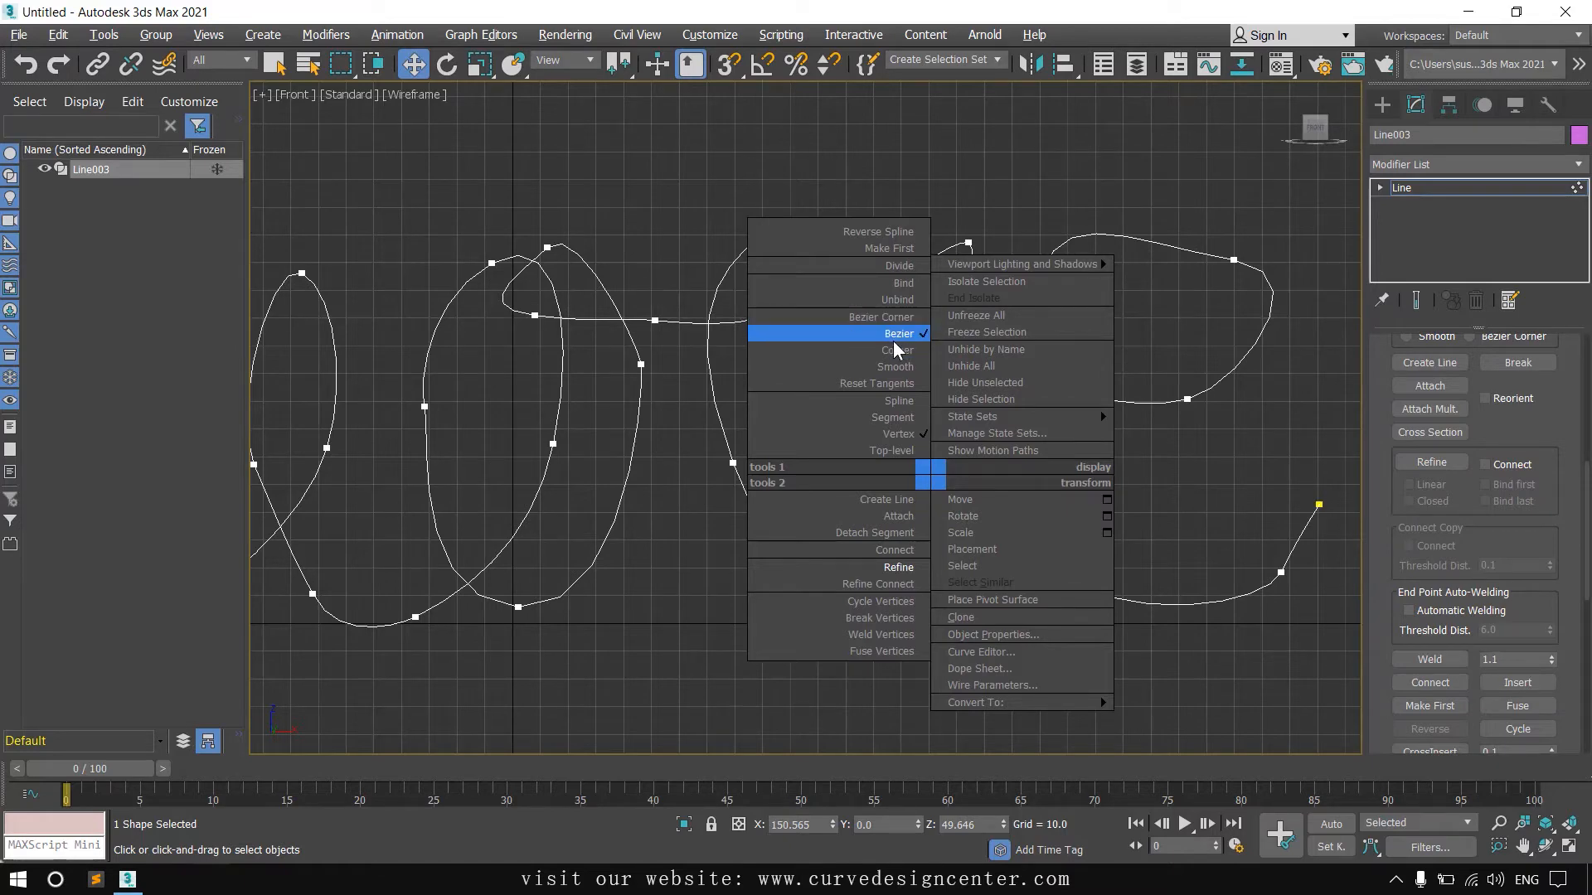
click(670, 579)
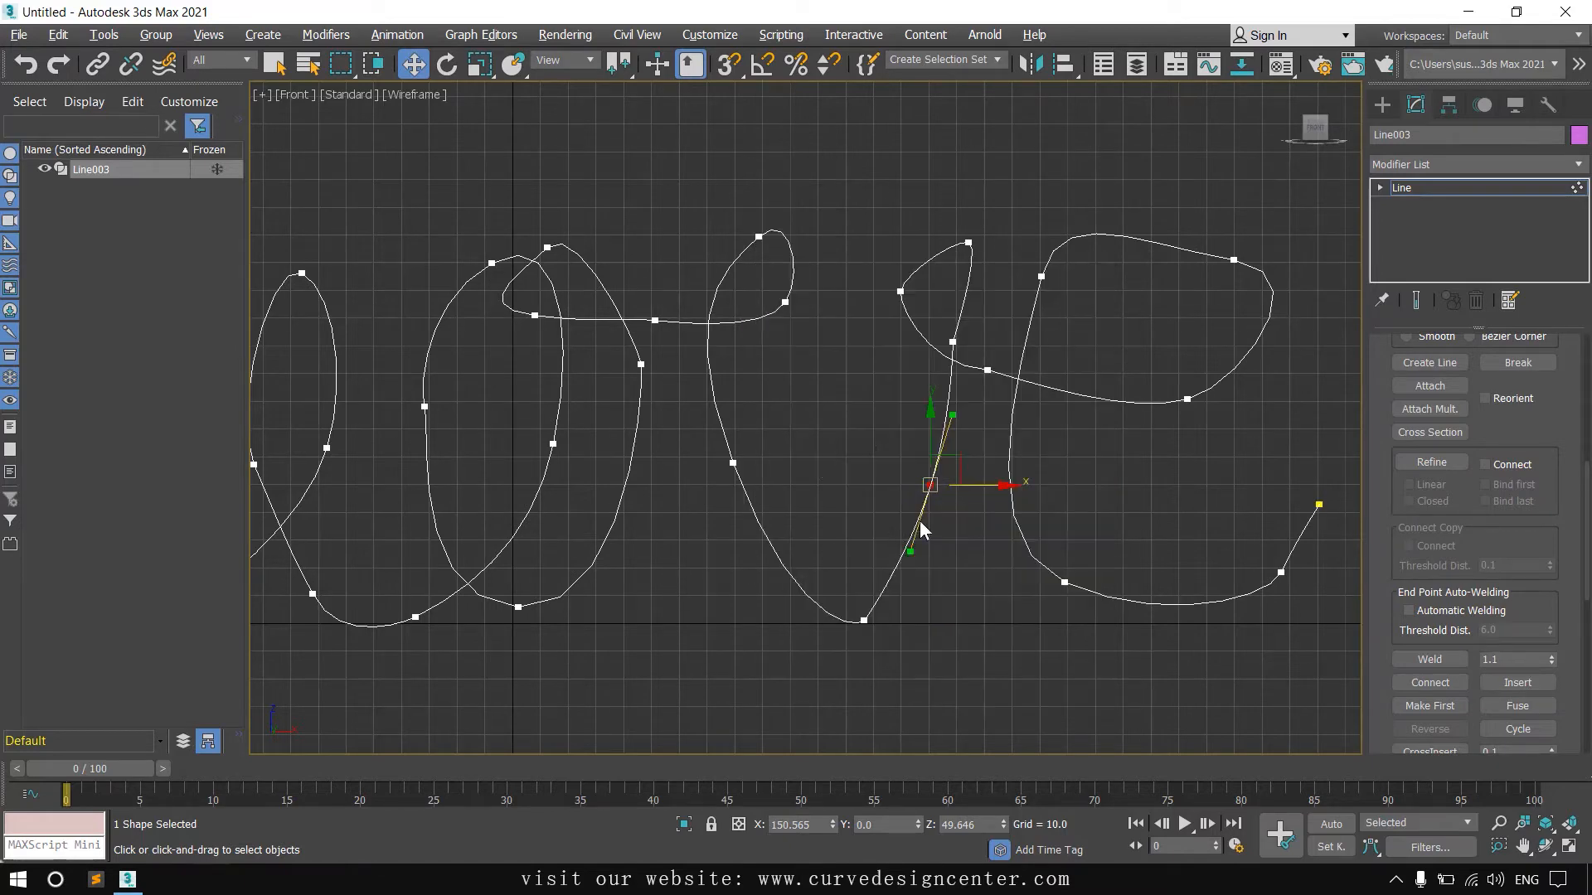
scroll(928, 508, up, 2)
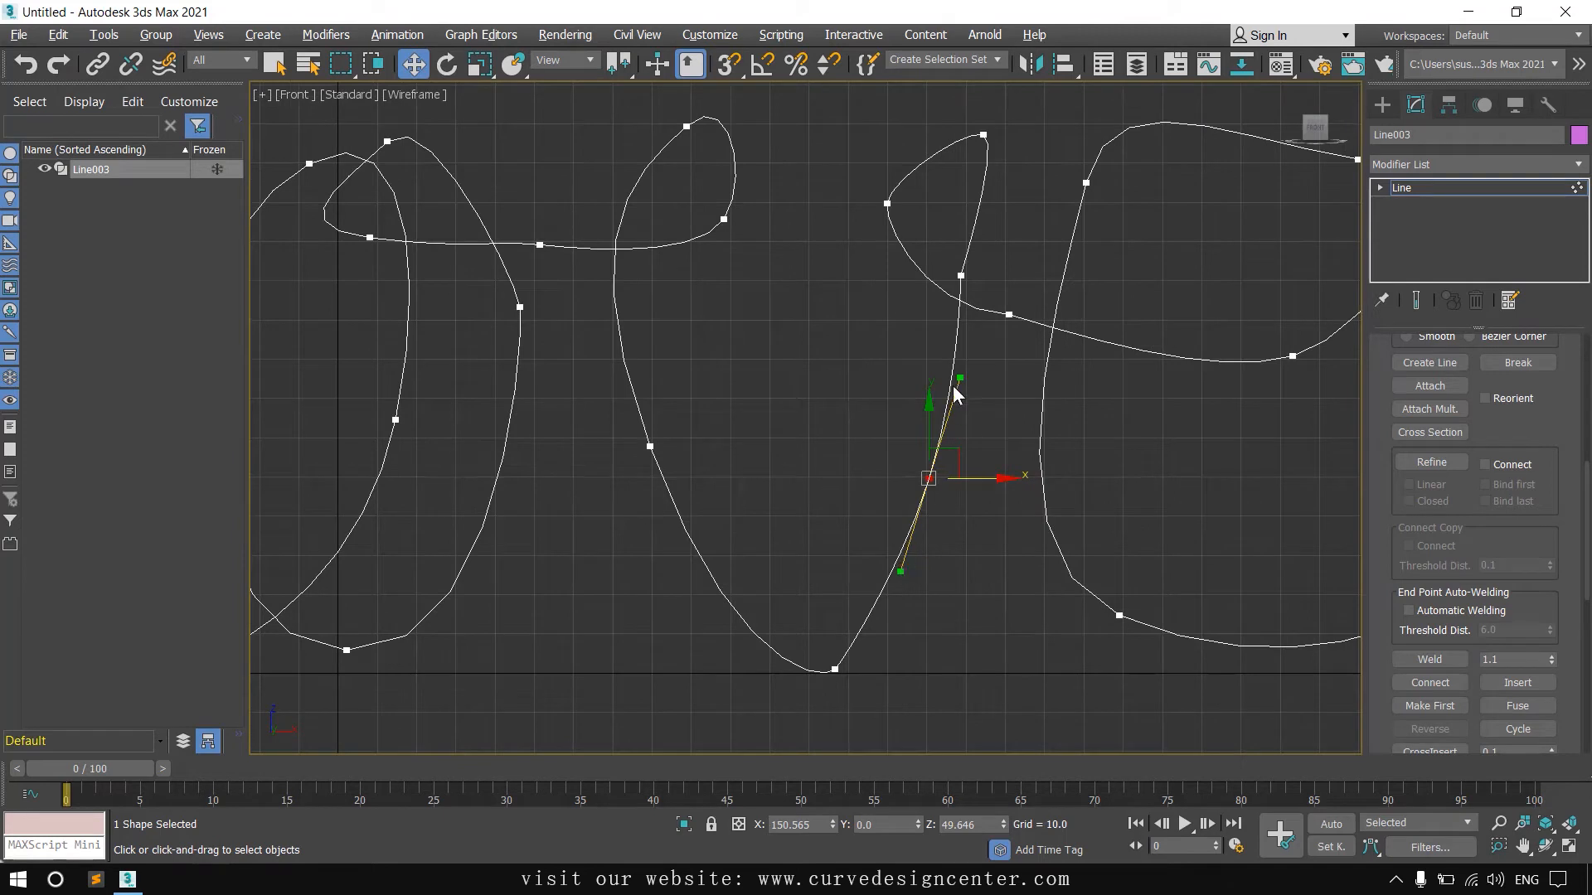
mouse_move(899, 570)
mouse_down()
mouse_move(931, 585)
mouse_move(856, 569)
mouse_move(906, 648)
mouse_move(919, 608)
mouse_move(898, 597)
mouse_move(902, 574)
mouse_up()
right_click(953, 470)
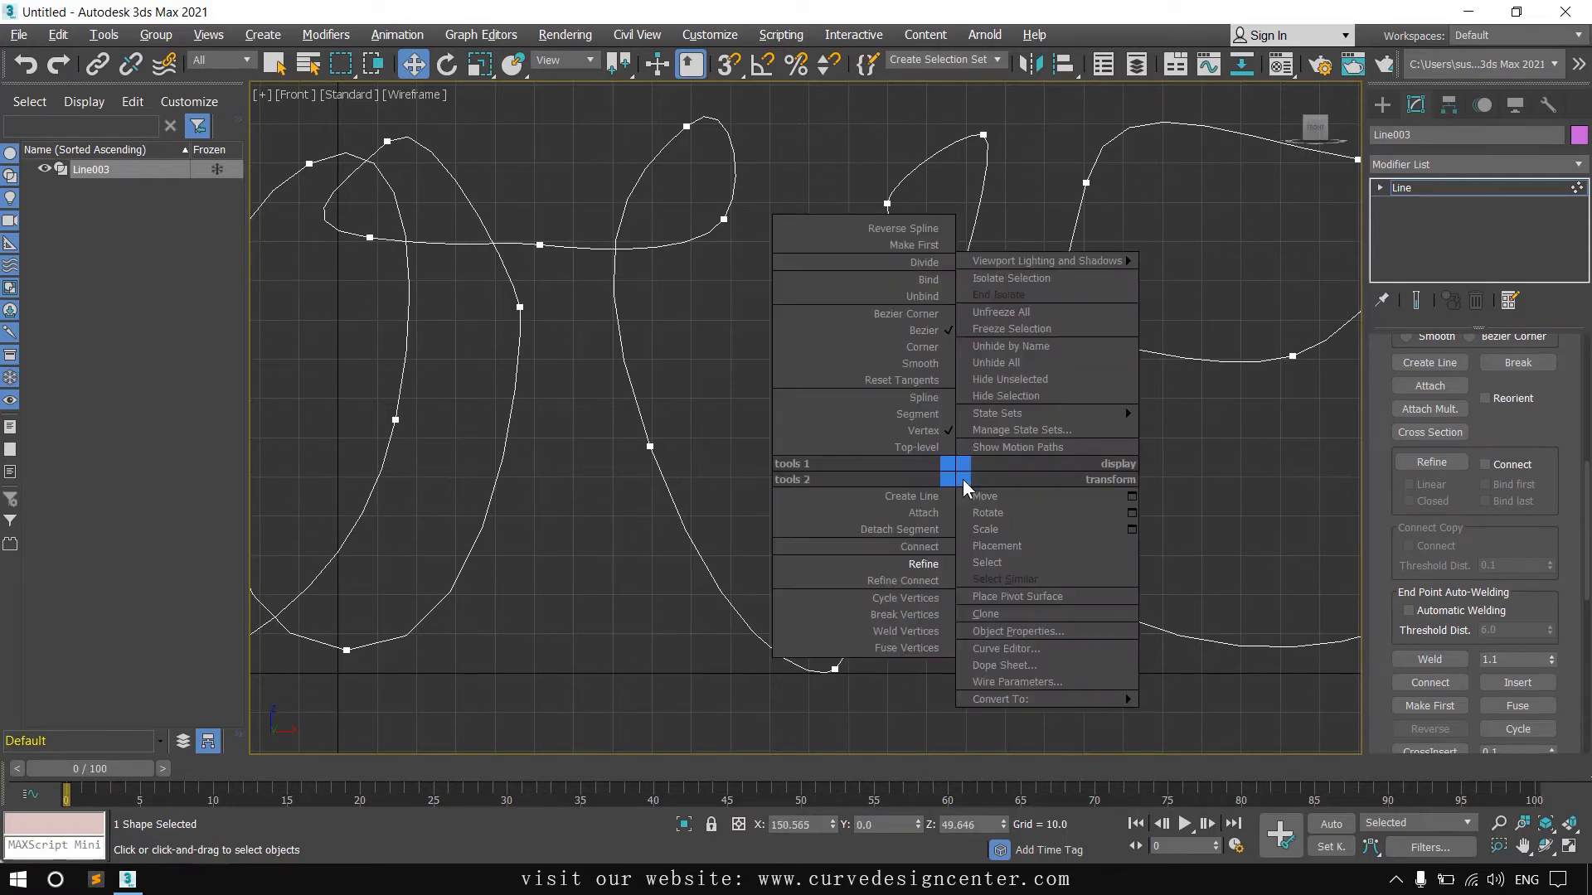
click(918, 315)
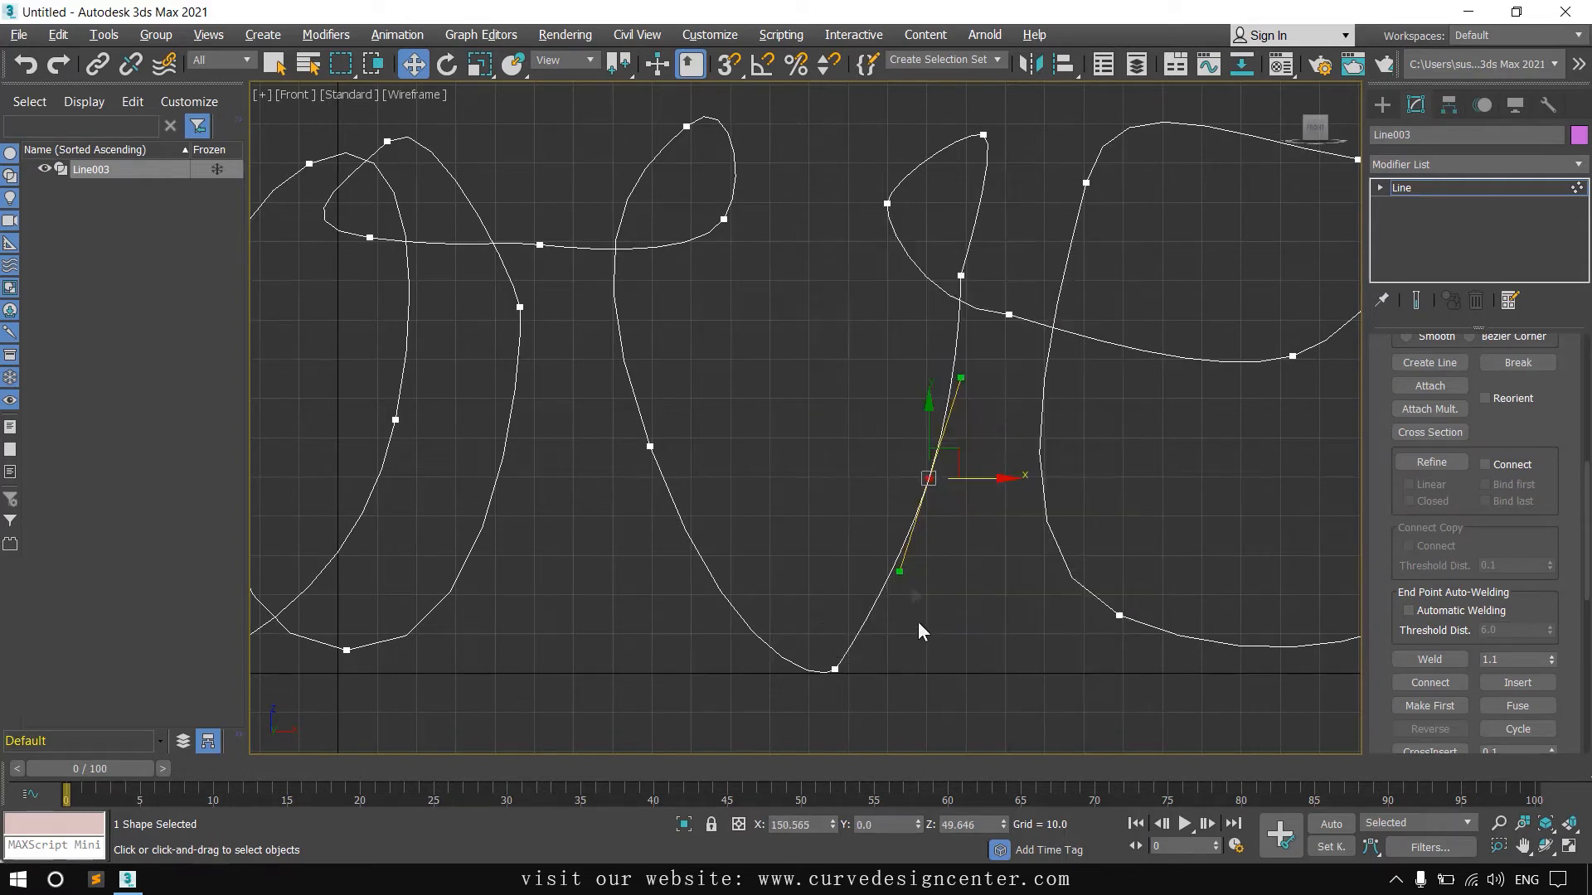
drag(904, 573, 935, 613)
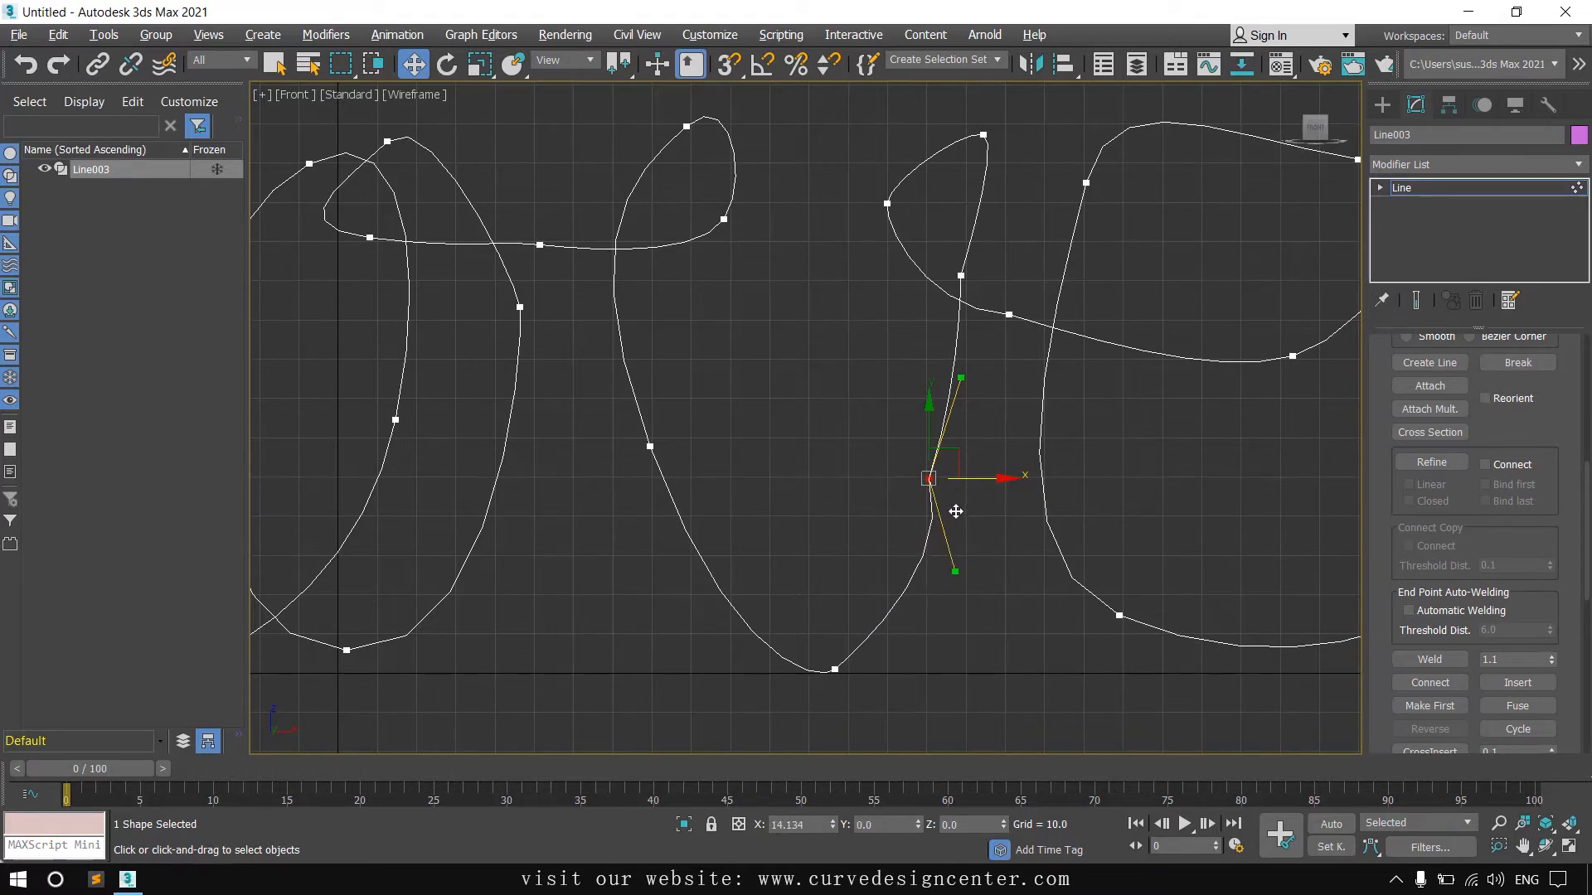
drag(920, 575, 919, 576)
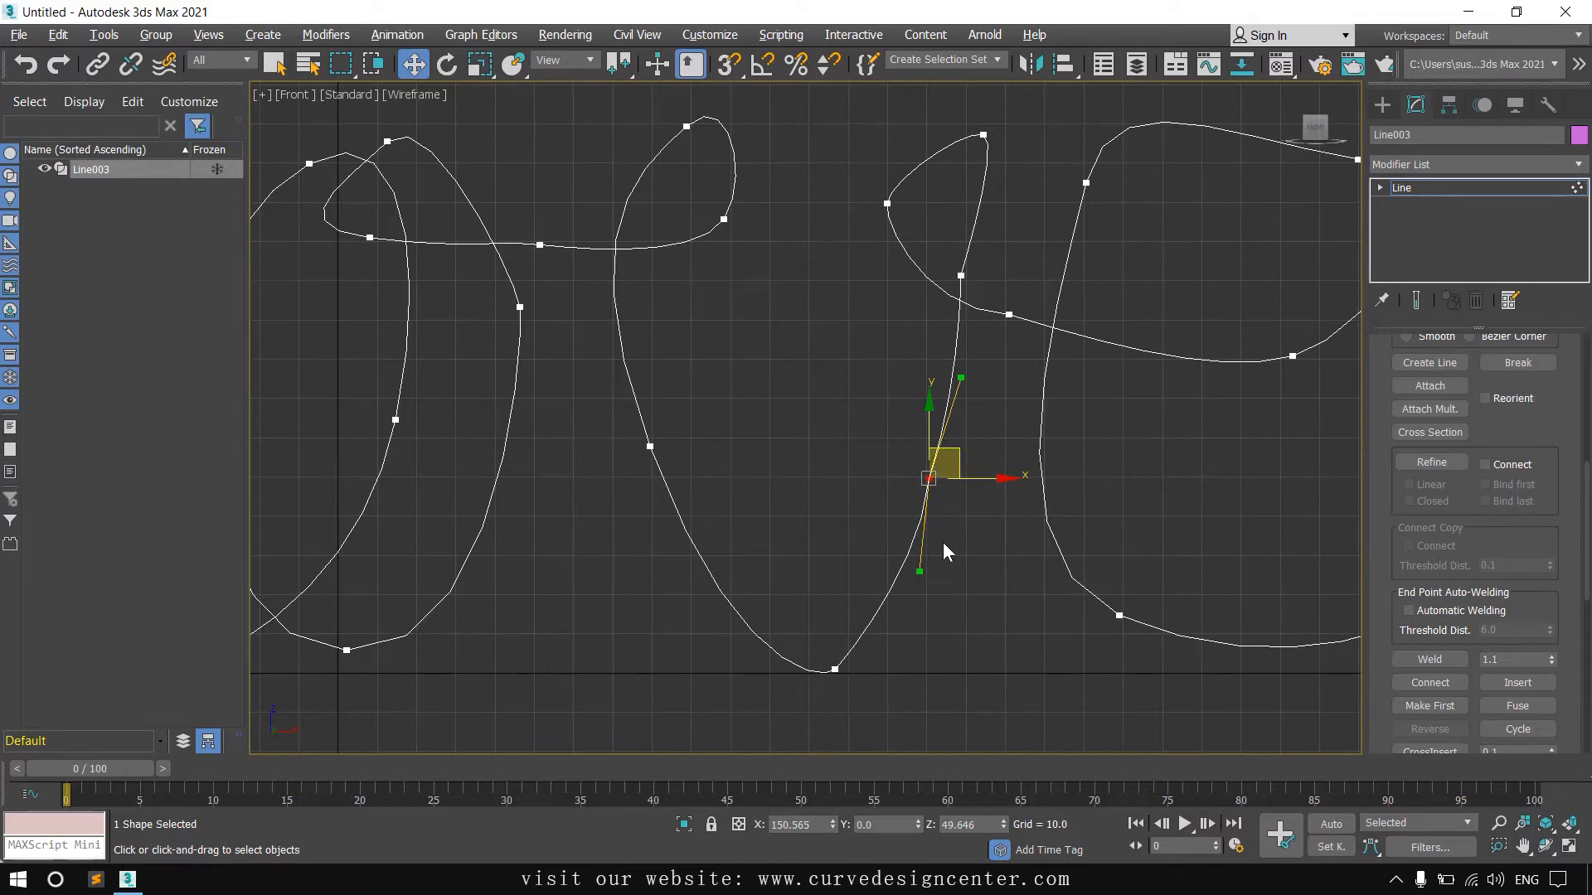
drag(920, 573, 912, 609)
Step: Try the Smooth vertex type on all vertices of the spline
key(ctrl+a)
scroll(800, 426, down, 5)
right_click(773, 401)
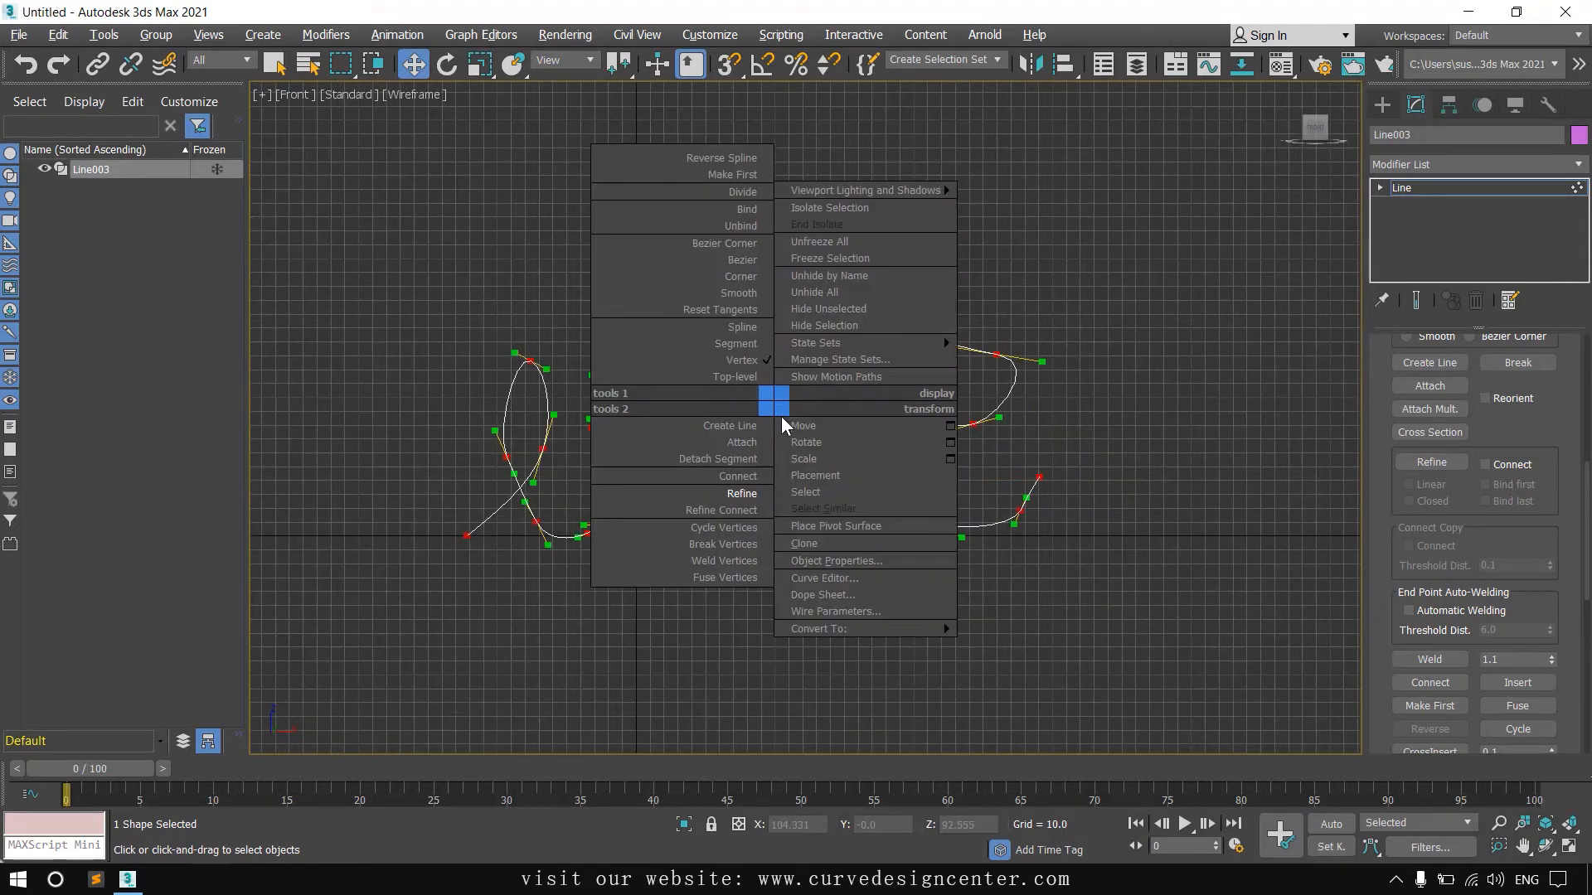
click(739, 293)
scroll(728, 472, up, 4)
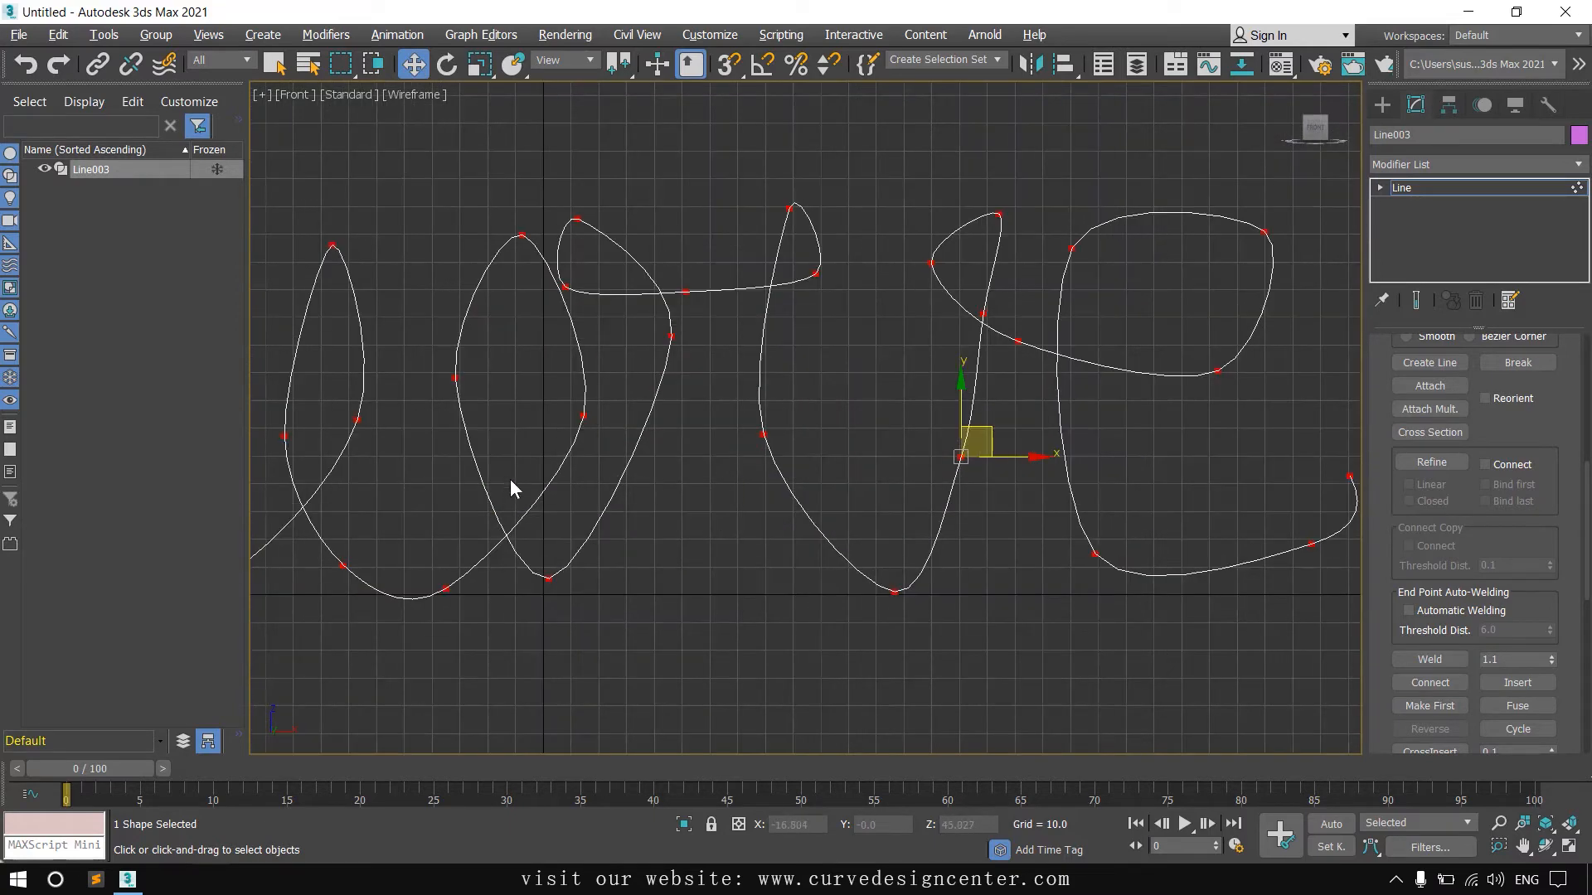
middle_drag(590, 505, 776, 527)
drag(735, 409, 779, 470)
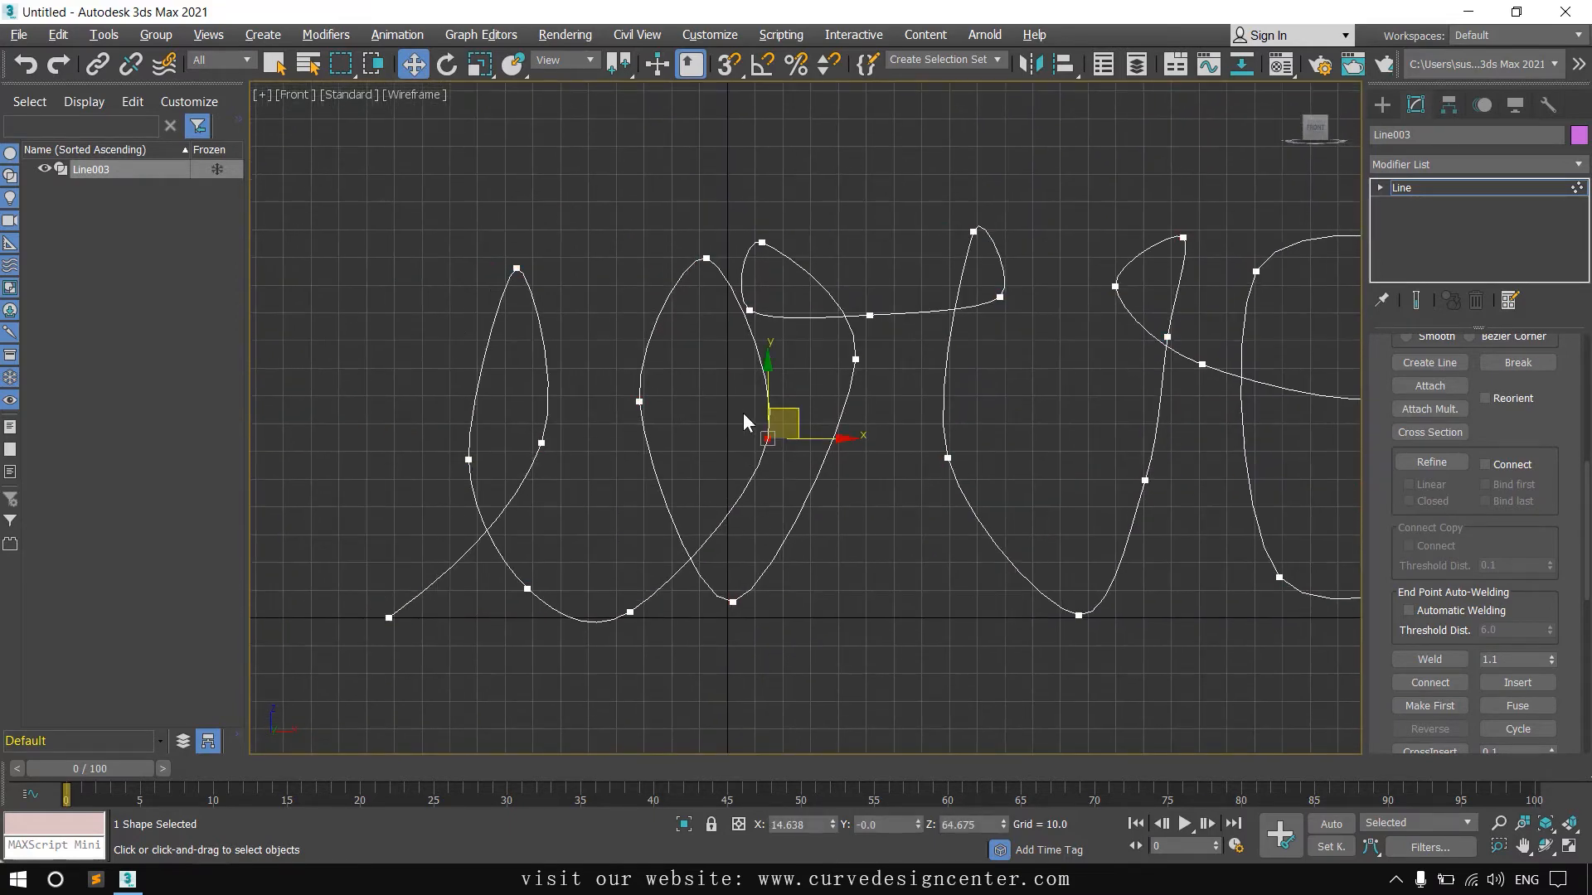
scroll(784, 491, down, 3)
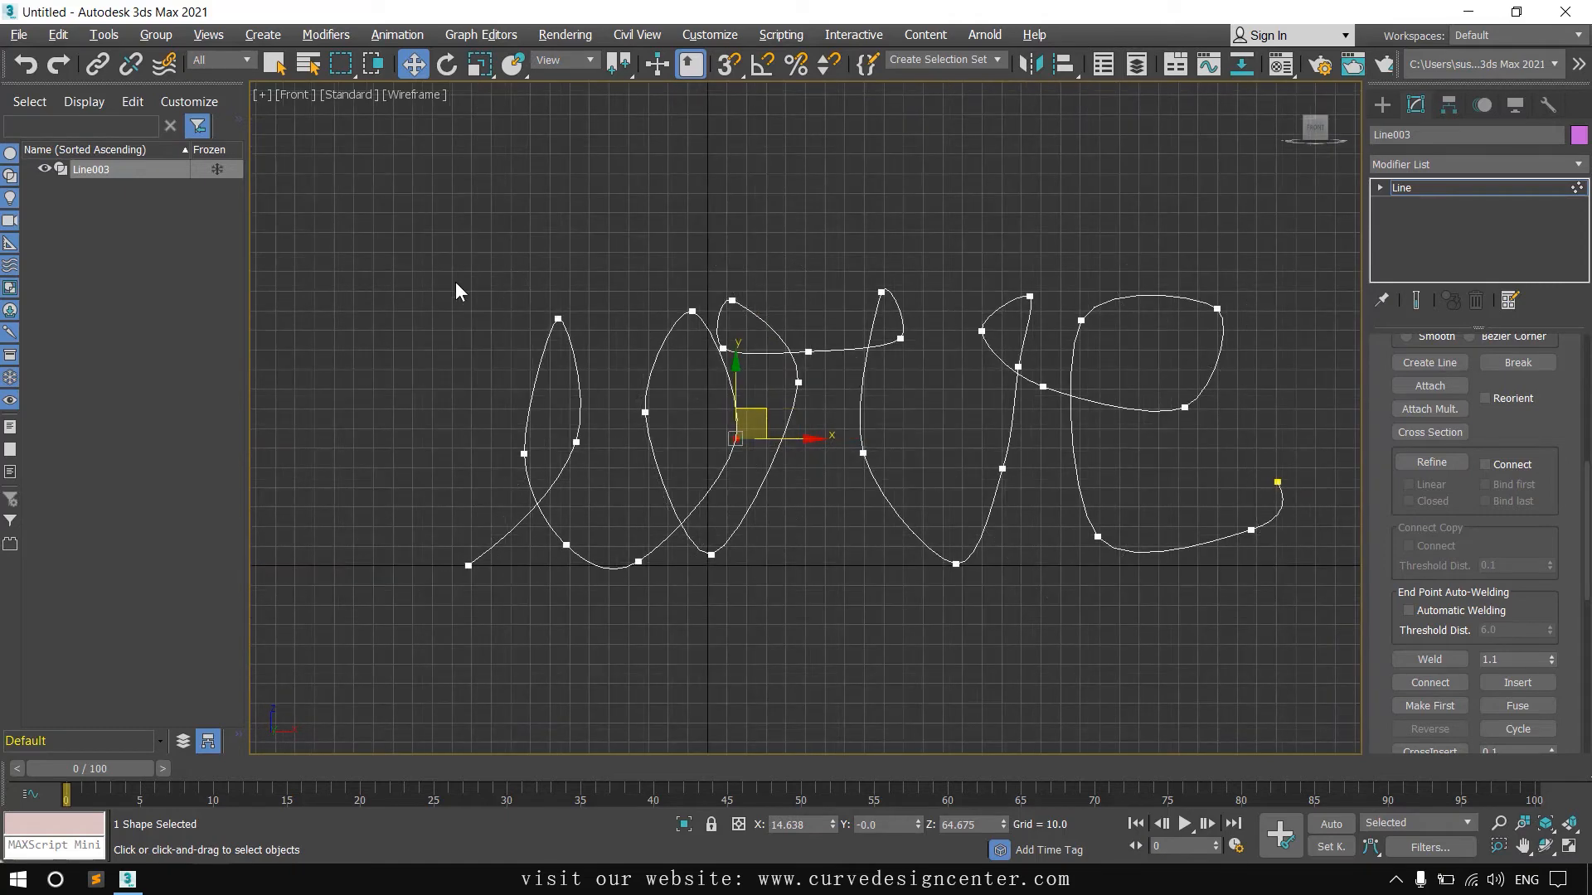
Step: Try the Corner vertex type on all vertices of the spline
key(ctrl+a)
right_click(922, 454)
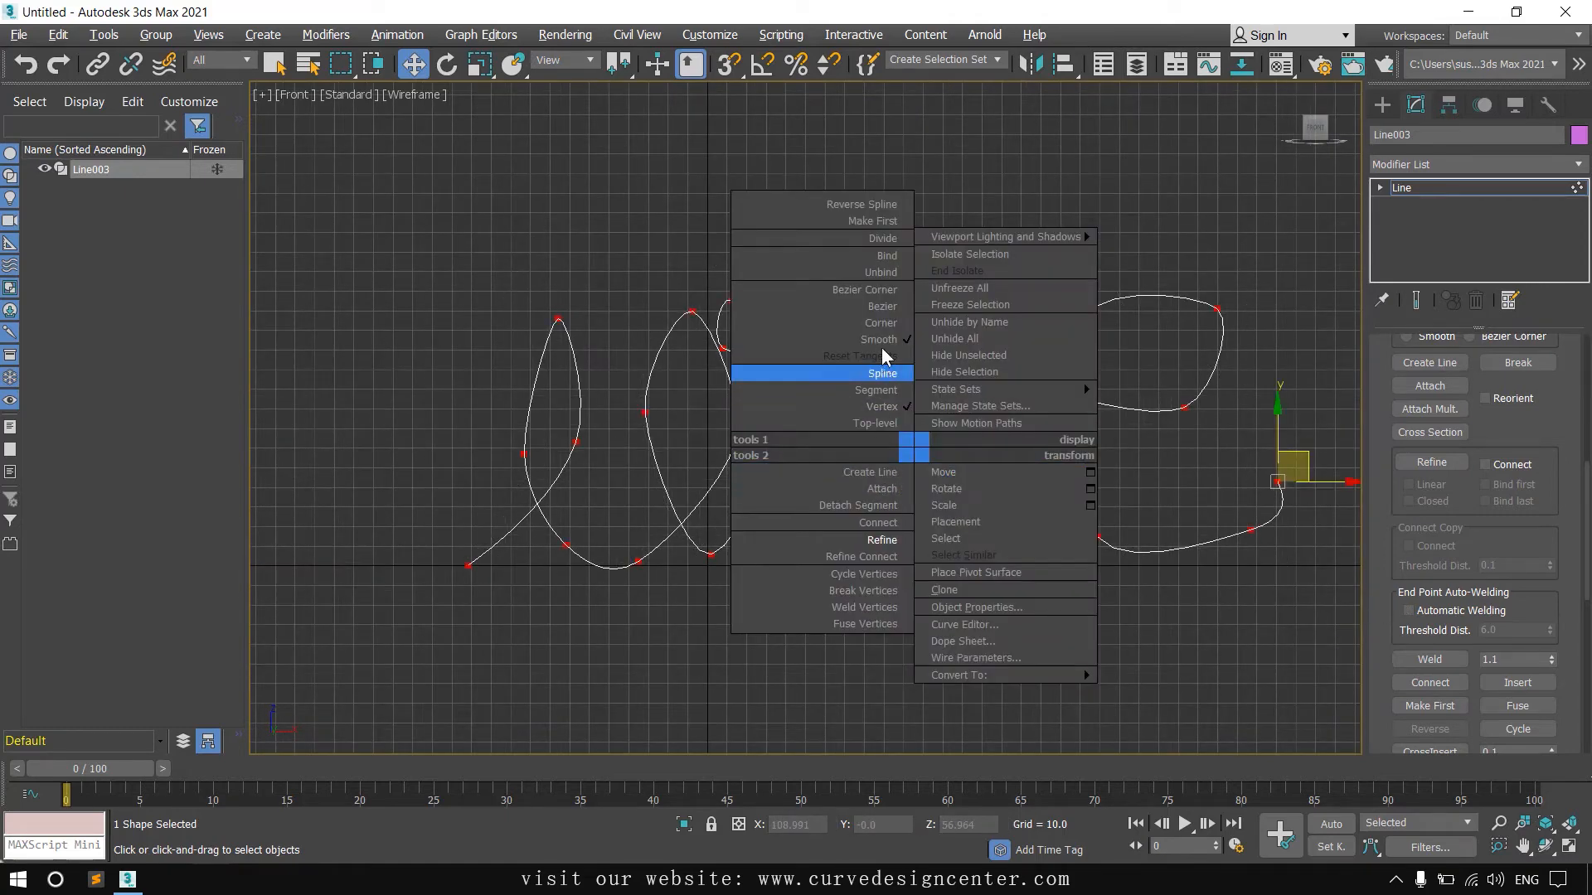
click(878, 326)
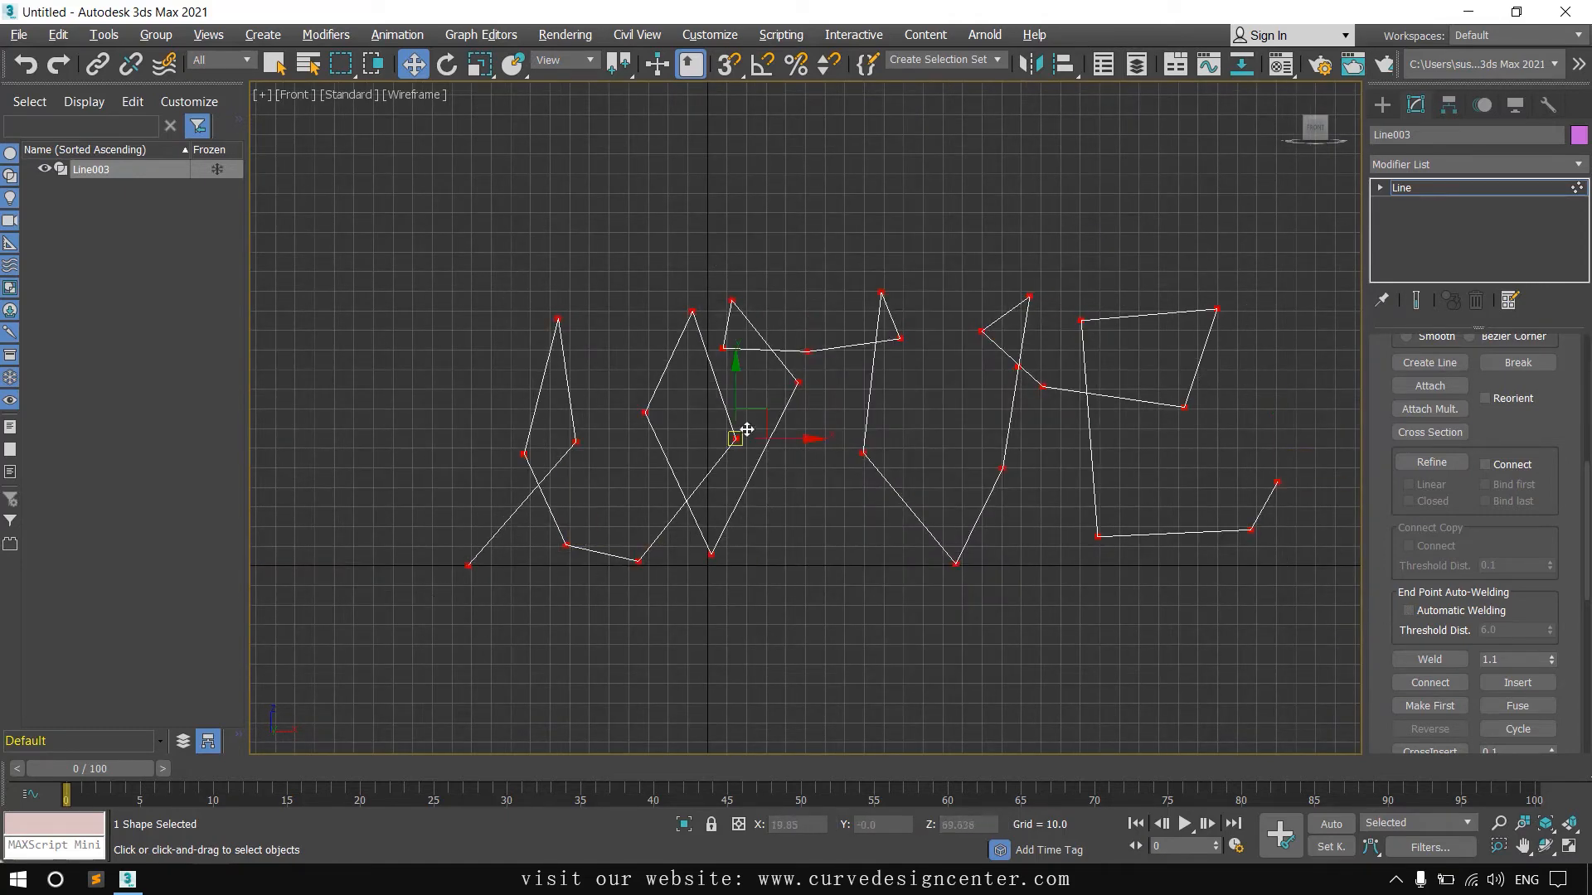
Step: Try the Bezier vertex type on all vertices of the spline
right_click(875, 399)
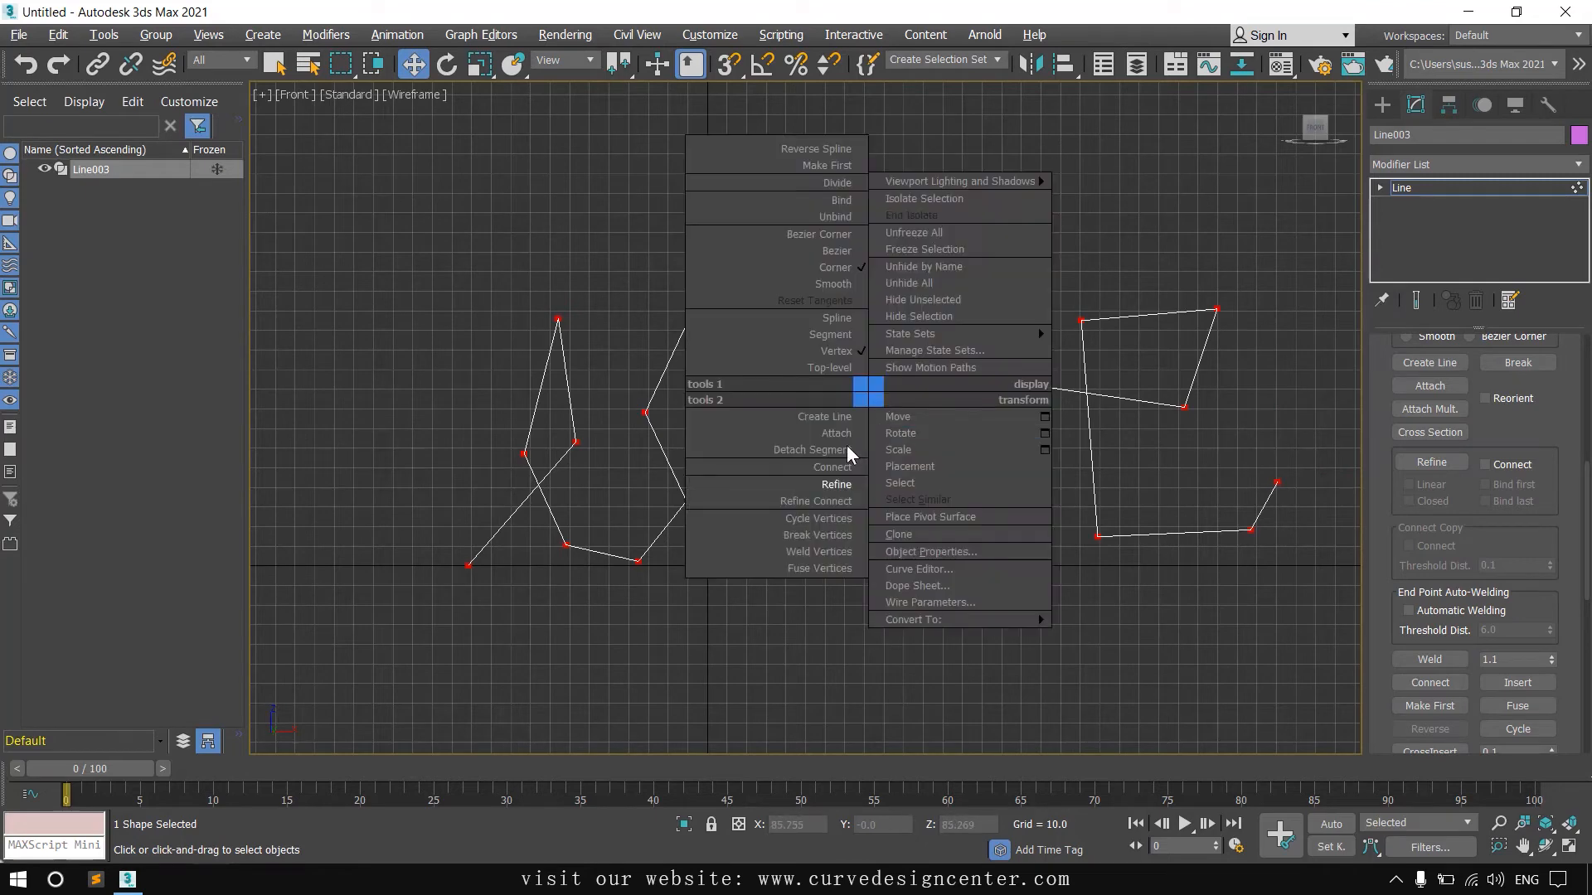
click(837, 260)
click(863, 447)
right_click(912, 401)
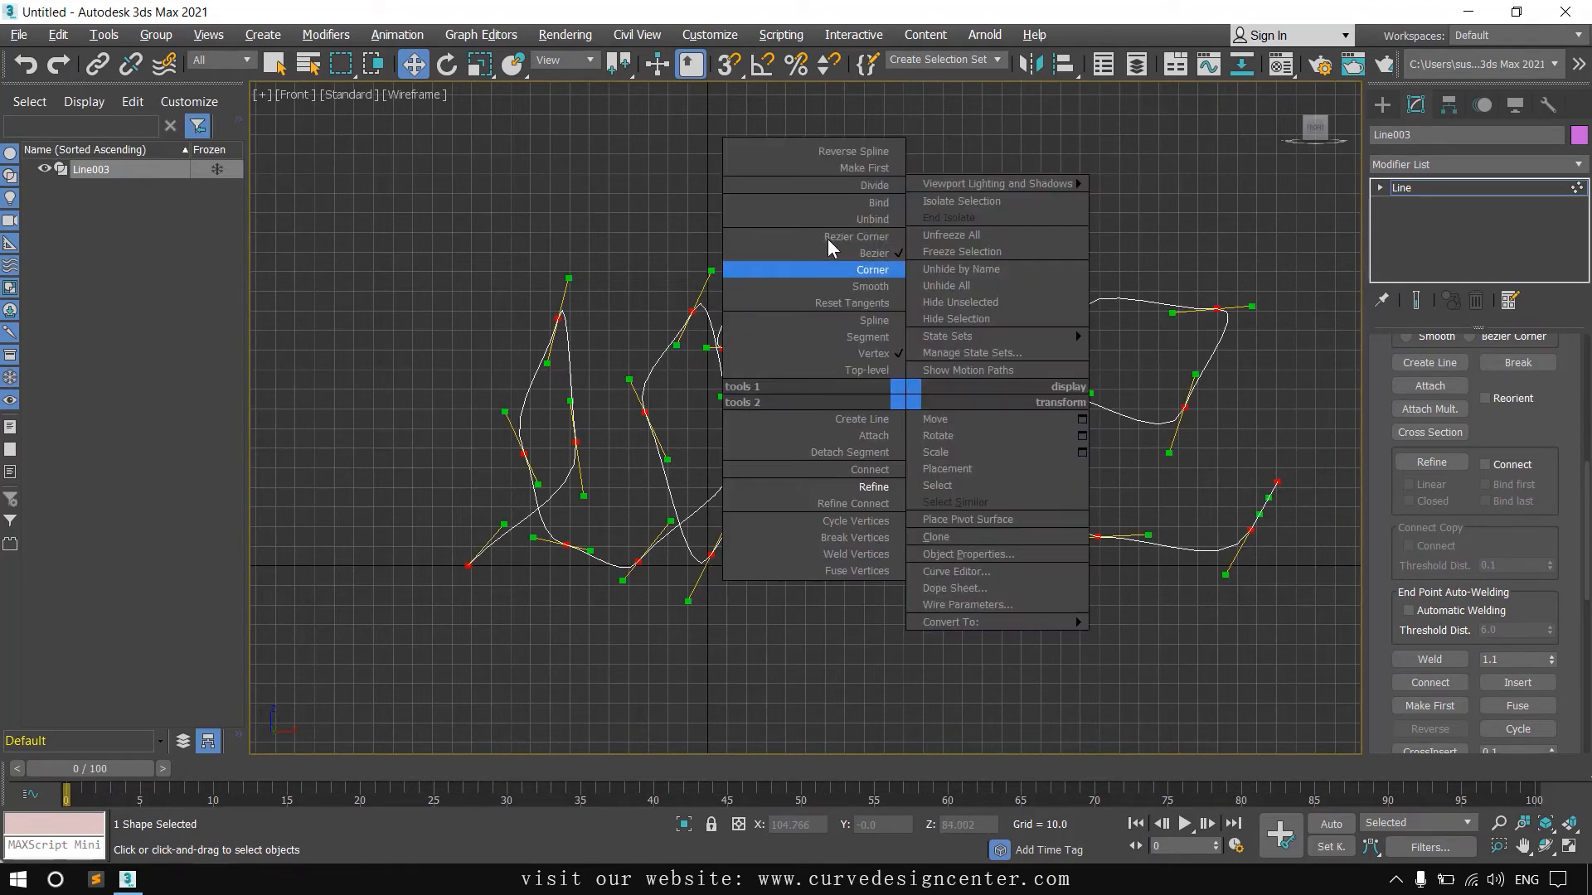
click(829, 253)
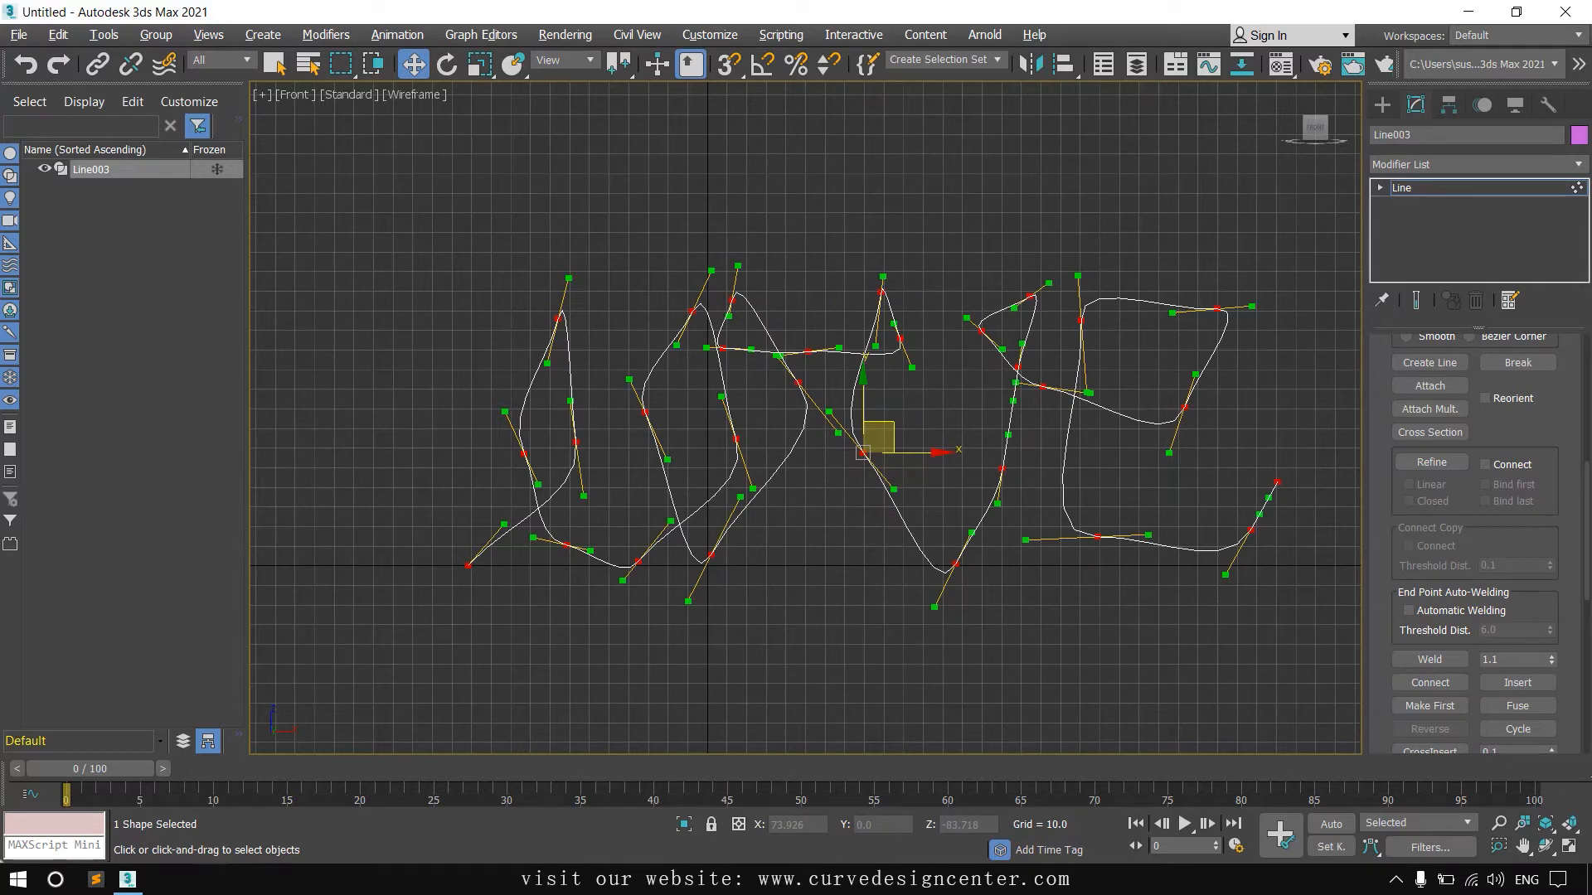
Step: Swing the upper tangent handle of the l's left loop vertex slightly inward to smooth the curve
scroll(544, 606, up, 4)
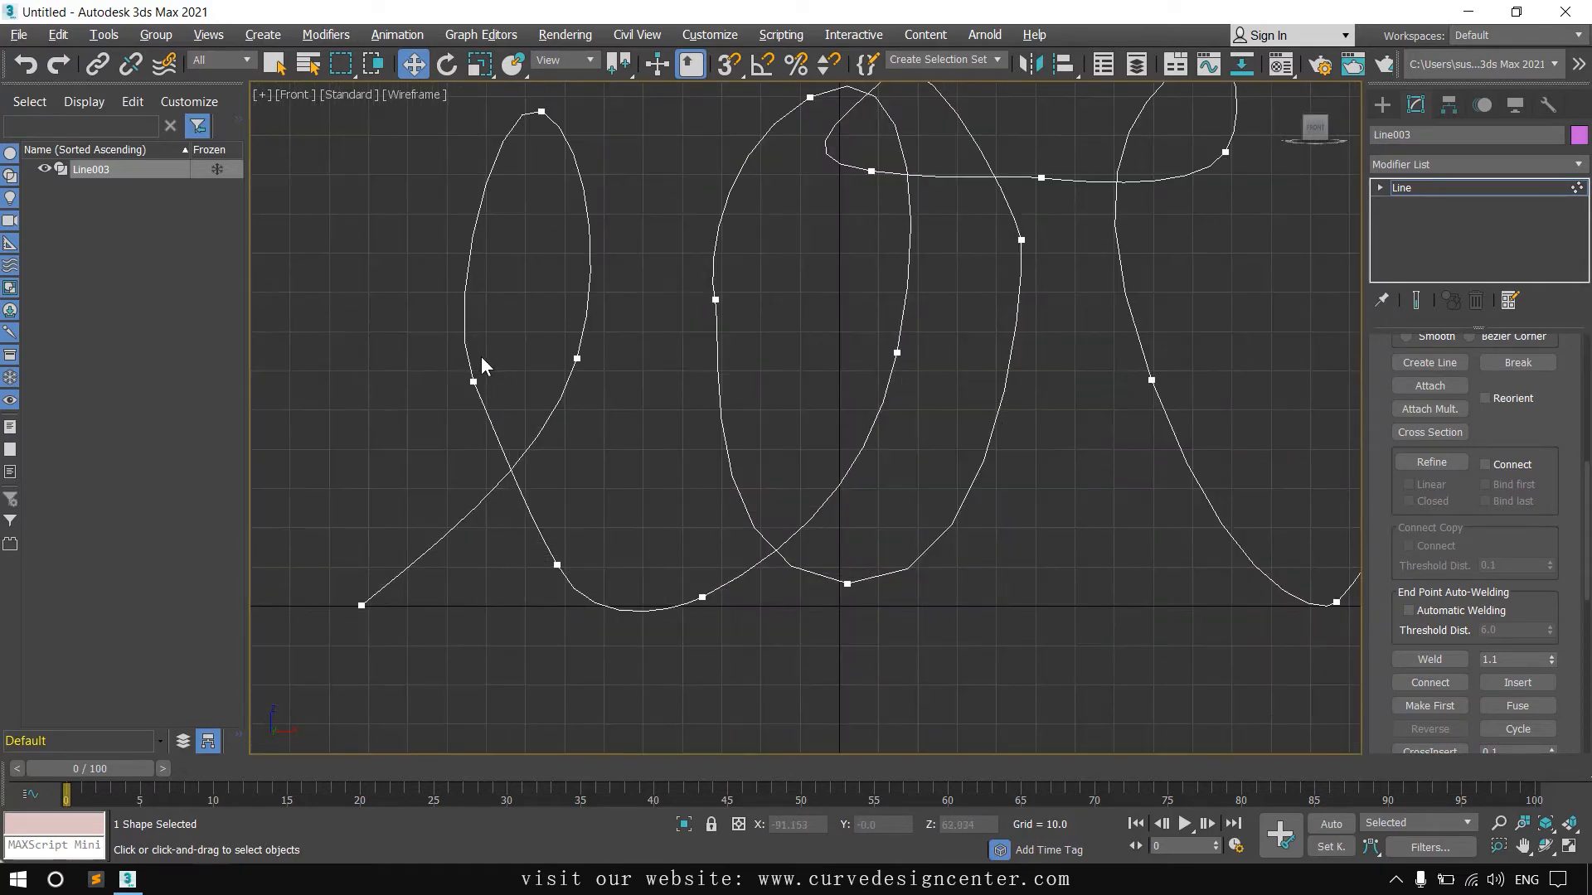
drag(433, 407, 435, 408)
middle_drag(434, 320, 470, 421)
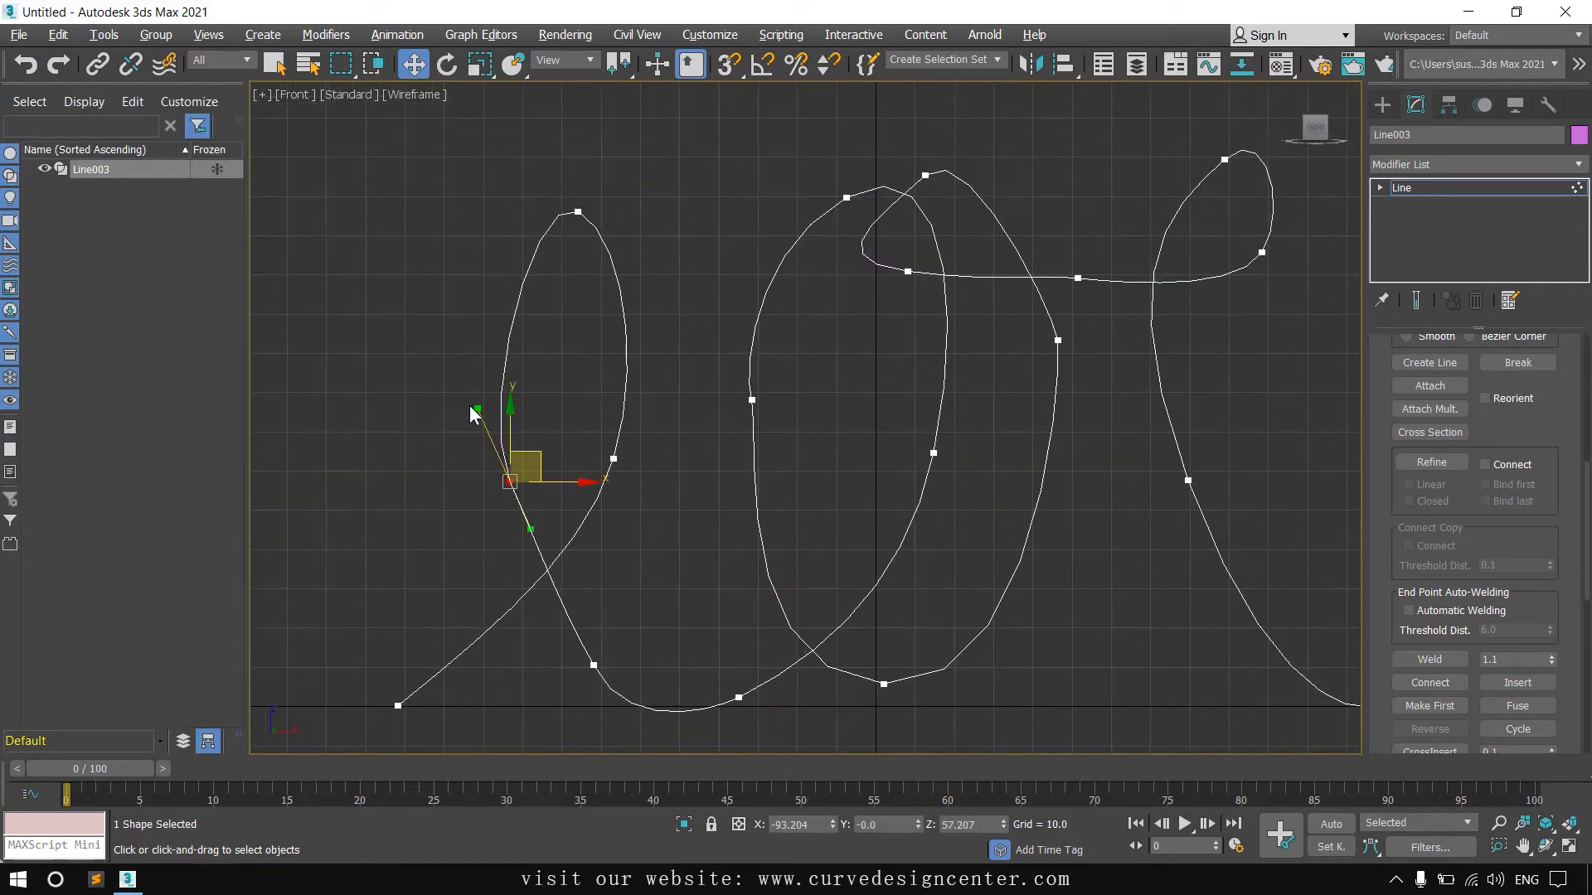
drag(478, 407, 488, 405)
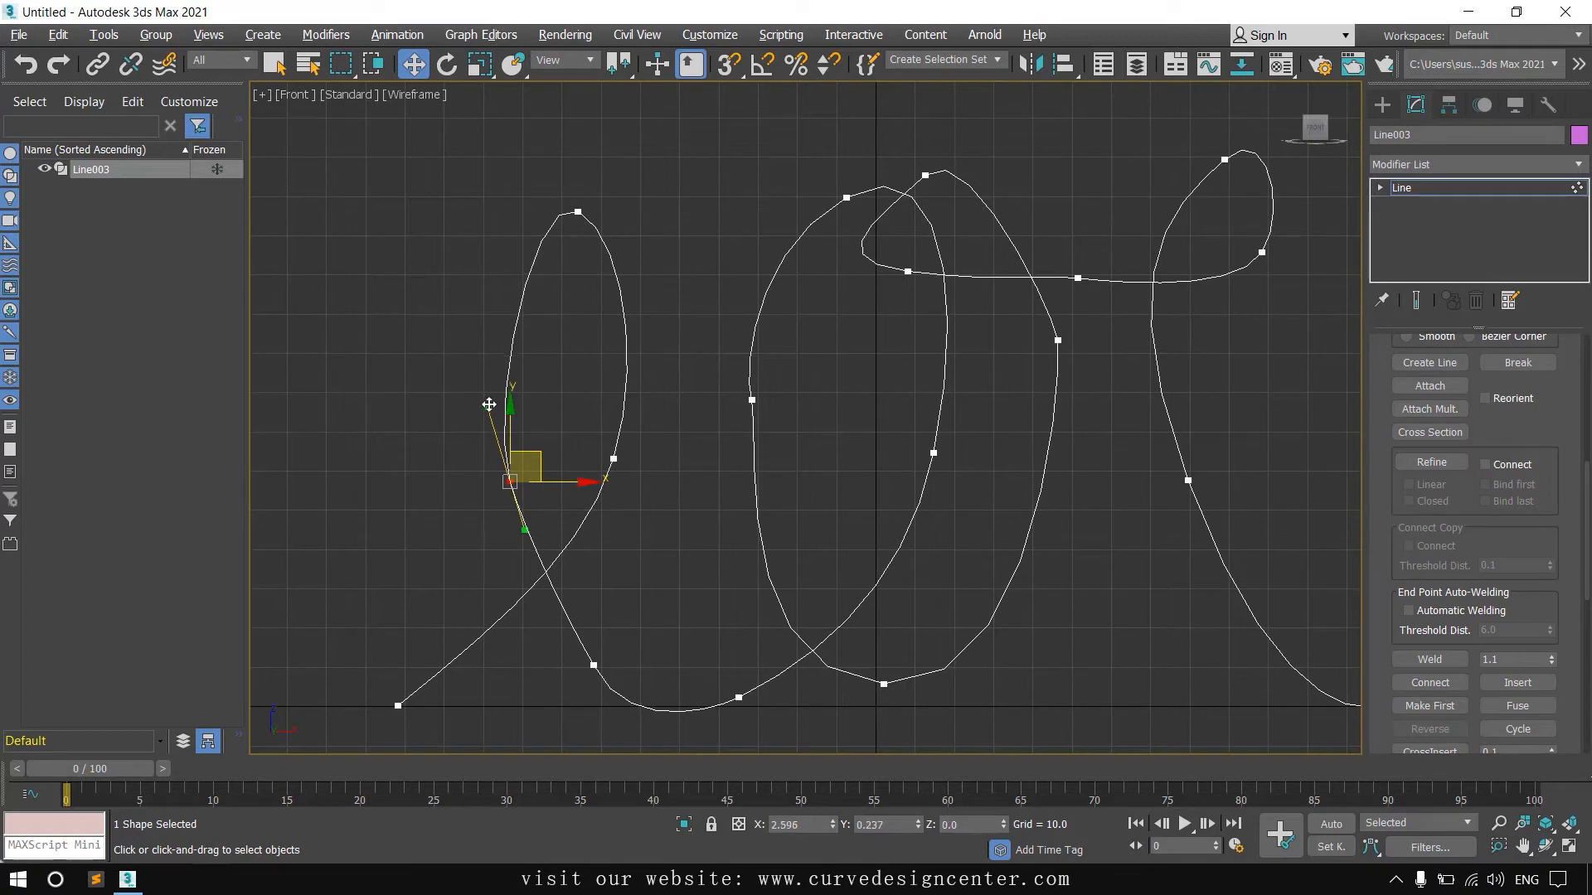
Step: Raise the l's top vertex and move its left loop vertex slightly outward
click(578, 213)
drag(584, 175, 584, 141)
click(509, 481)
drag(509, 480, 495, 482)
click(594, 664)
middle_drag(696, 295, 539, 323)
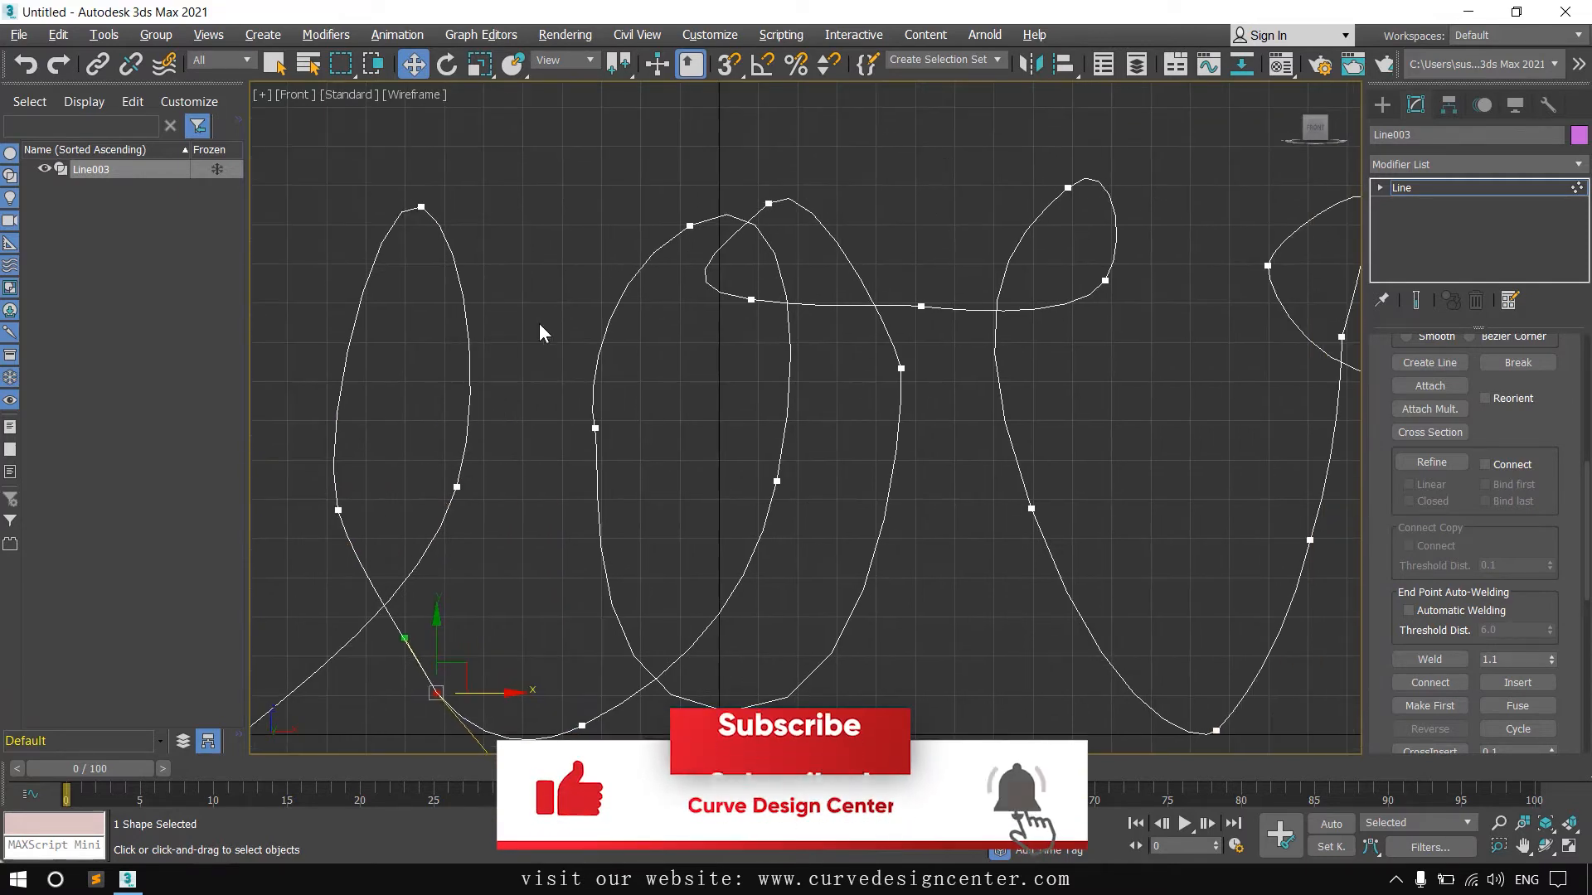
Step: Move the o's leftmost vertex outward and adjust the lower tangent handle of the o's right-side vertex
click(595, 427)
drag(682, 433, 575, 465)
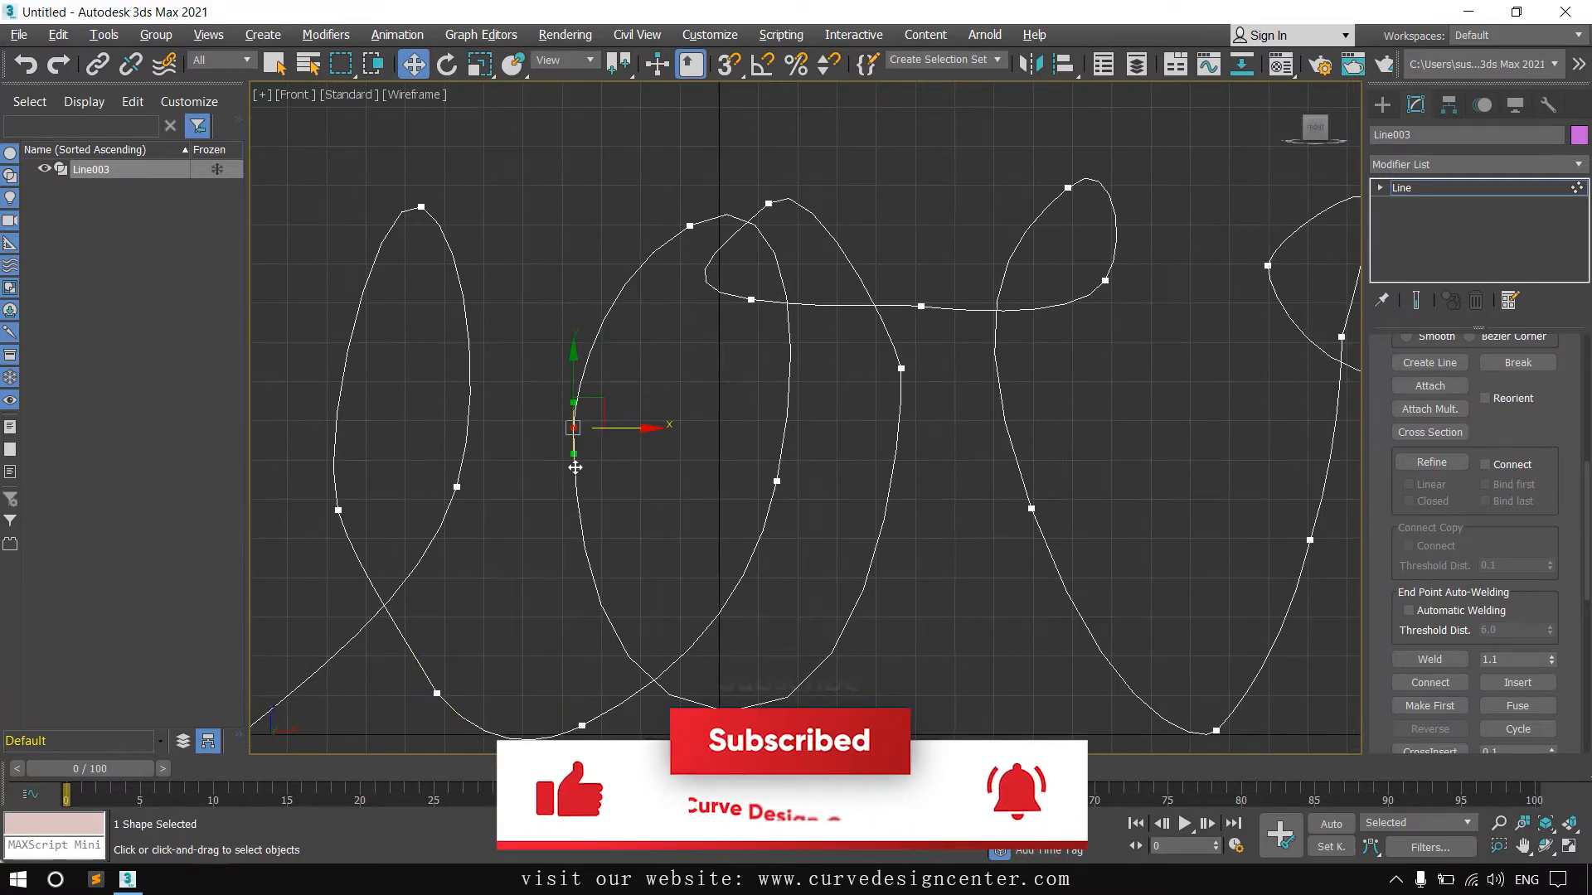
middle_drag(790, 381, 751, 360)
click(863, 347)
click(837, 339)
click(862, 347)
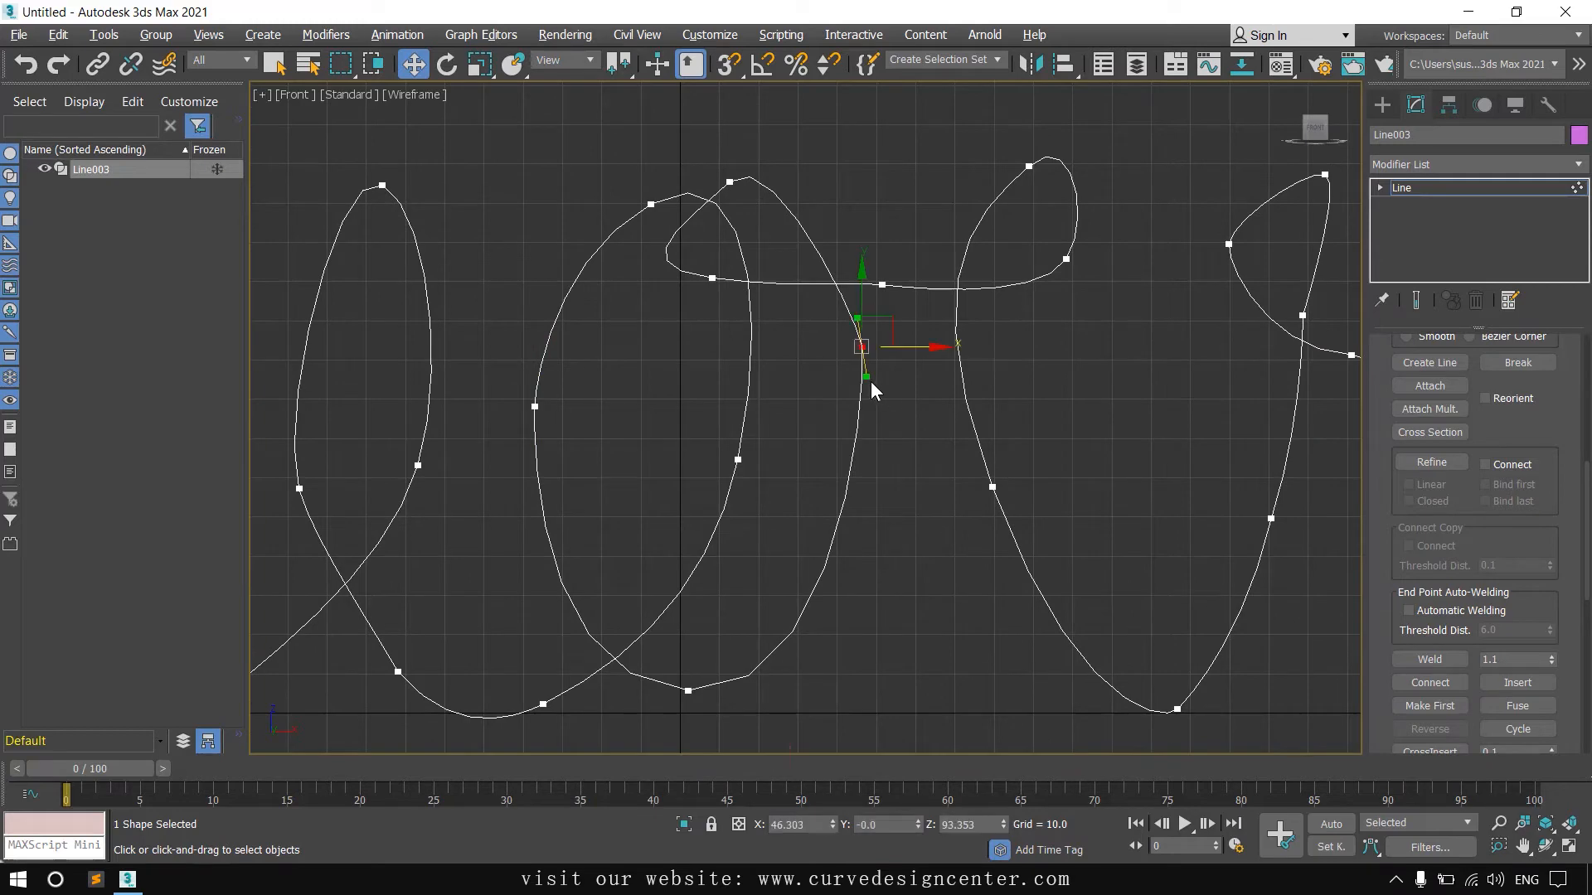
drag(869, 383, 872, 393)
Step: Move the lower vertex of the o's small closing loop right to the stroke crossing and adjust the tangents of the loop's top vertex
middle_drag(707, 283, 743, 469)
scroll(743, 468, up, 3)
click(753, 462)
drag(751, 456, 823, 475)
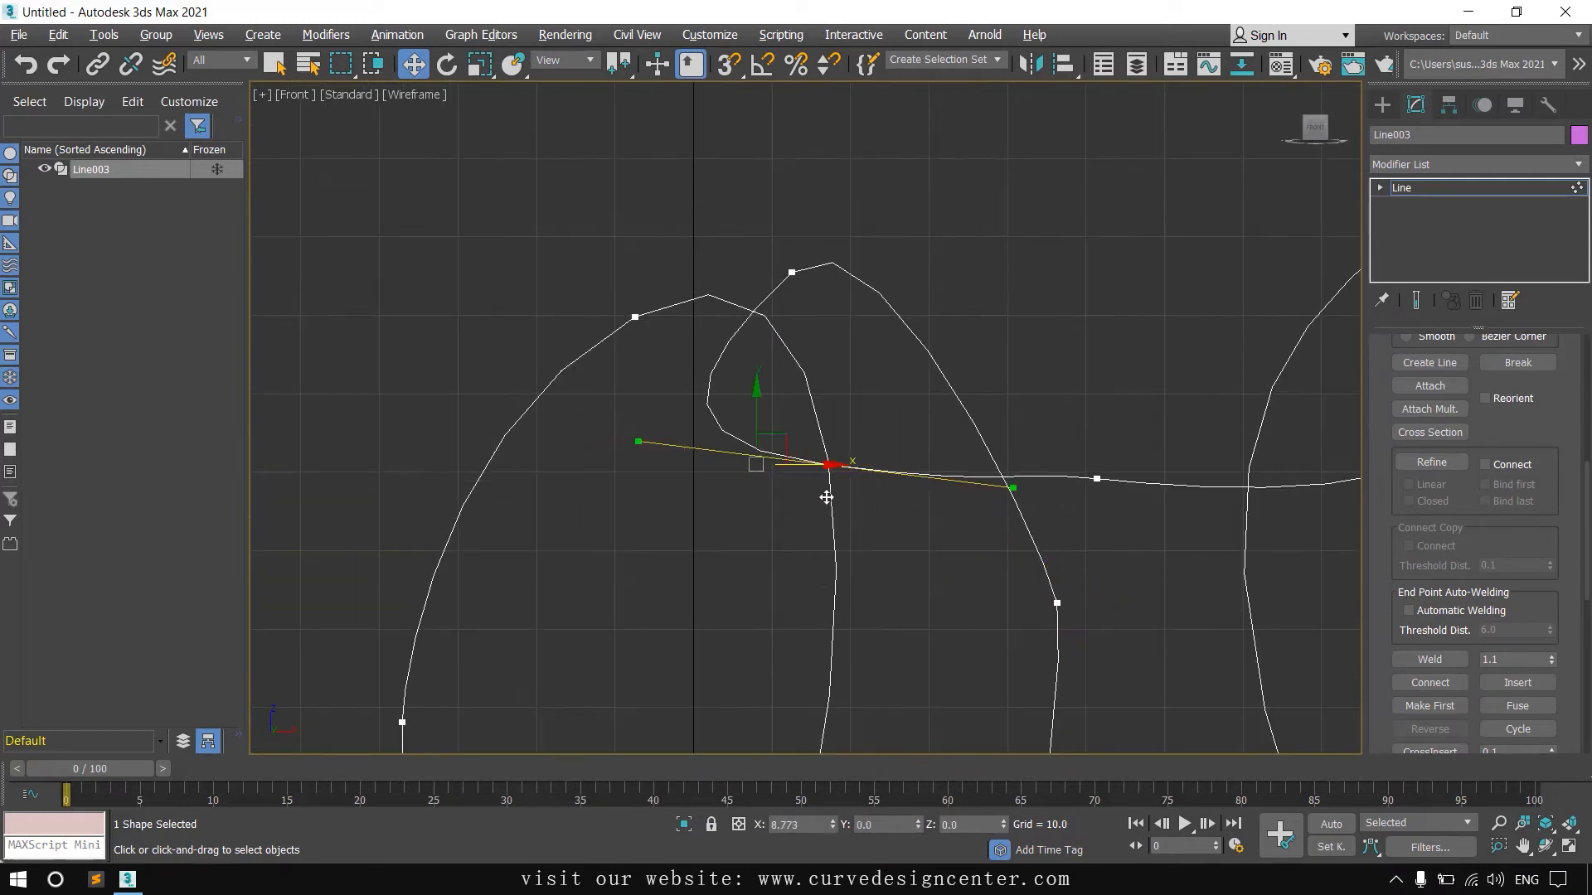
click(792, 272)
drag(708, 351, 745, 329)
middle_drag(880, 379, 666, 387)
drag(664, 223, 690, 229)
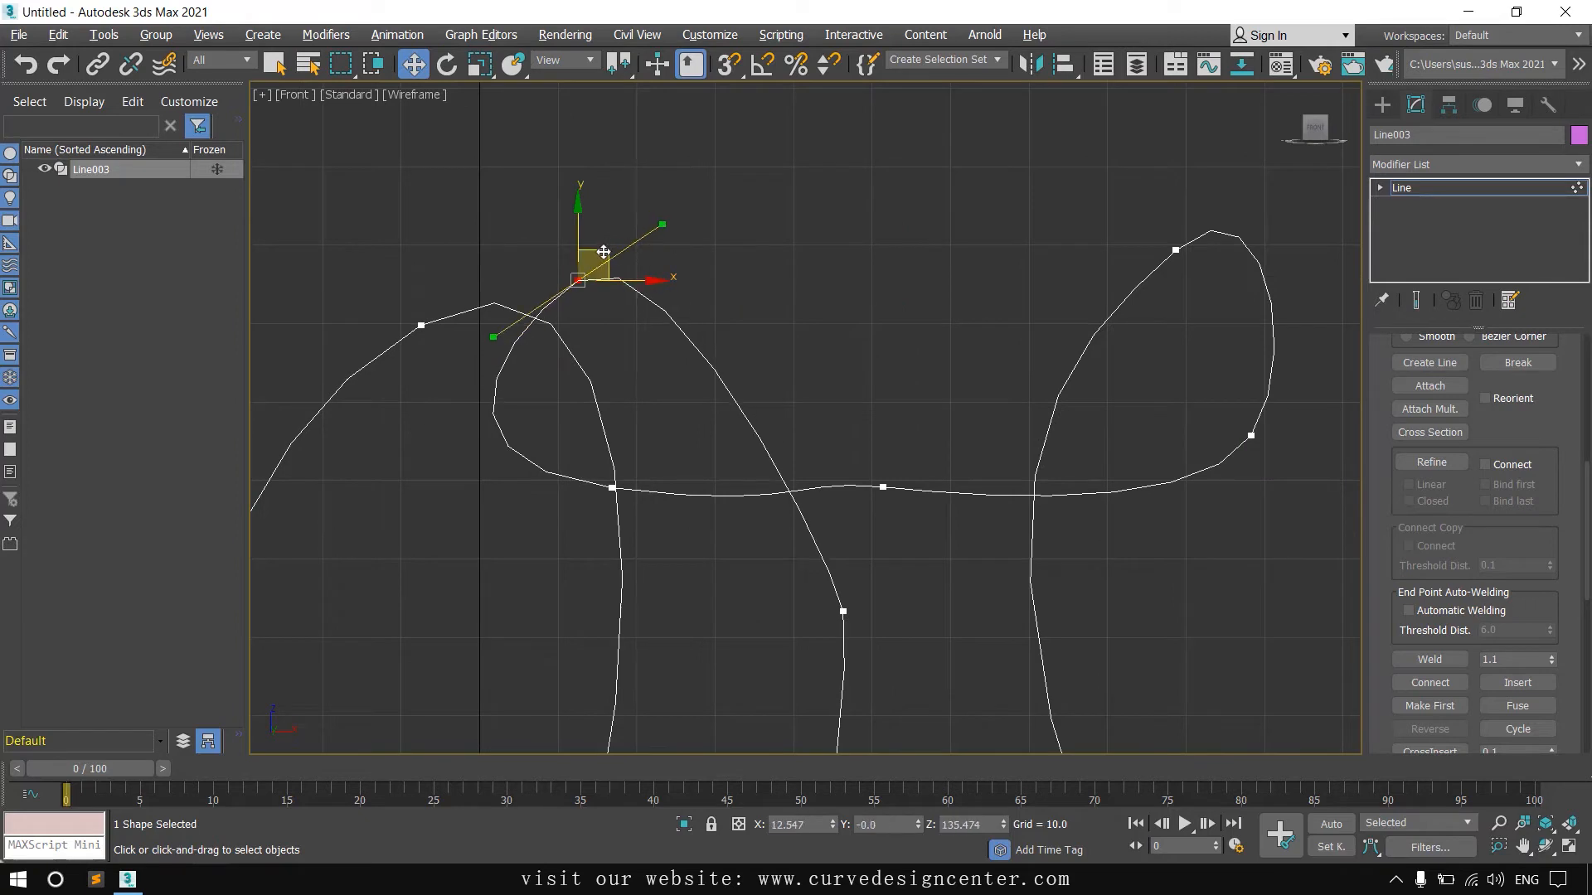
Step: Lower the middle vertex of the o-to-v connecting stroke slightly and level its tangent handles
middle_drag(898, 480, 785, 444)
click(769, 452)
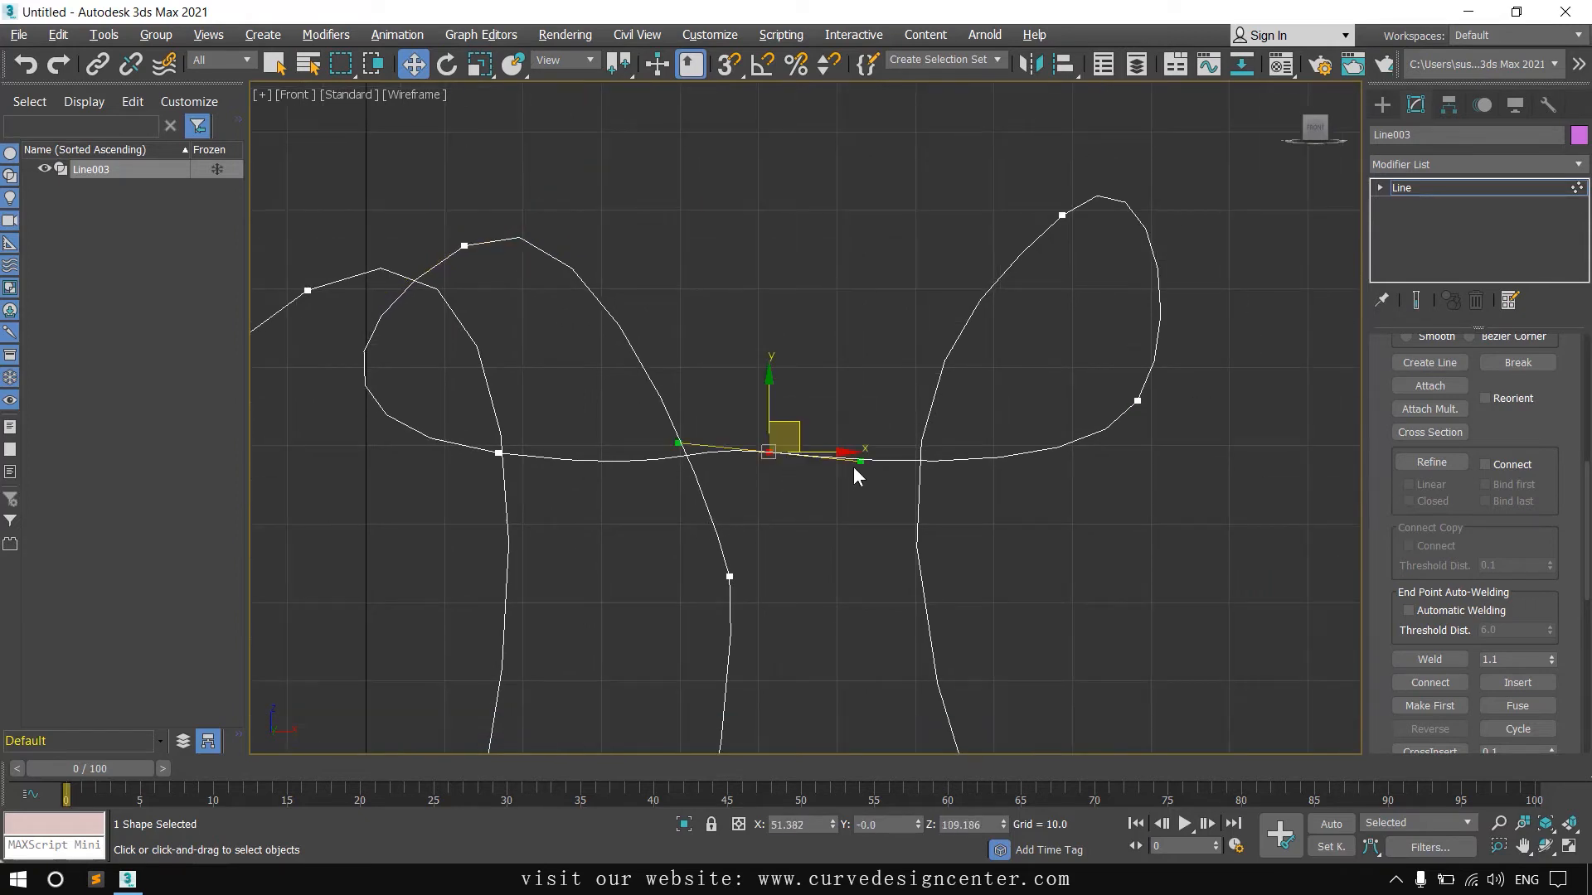
drag(862, 439, 844, 439)
drag(771, 403, 772, 420)
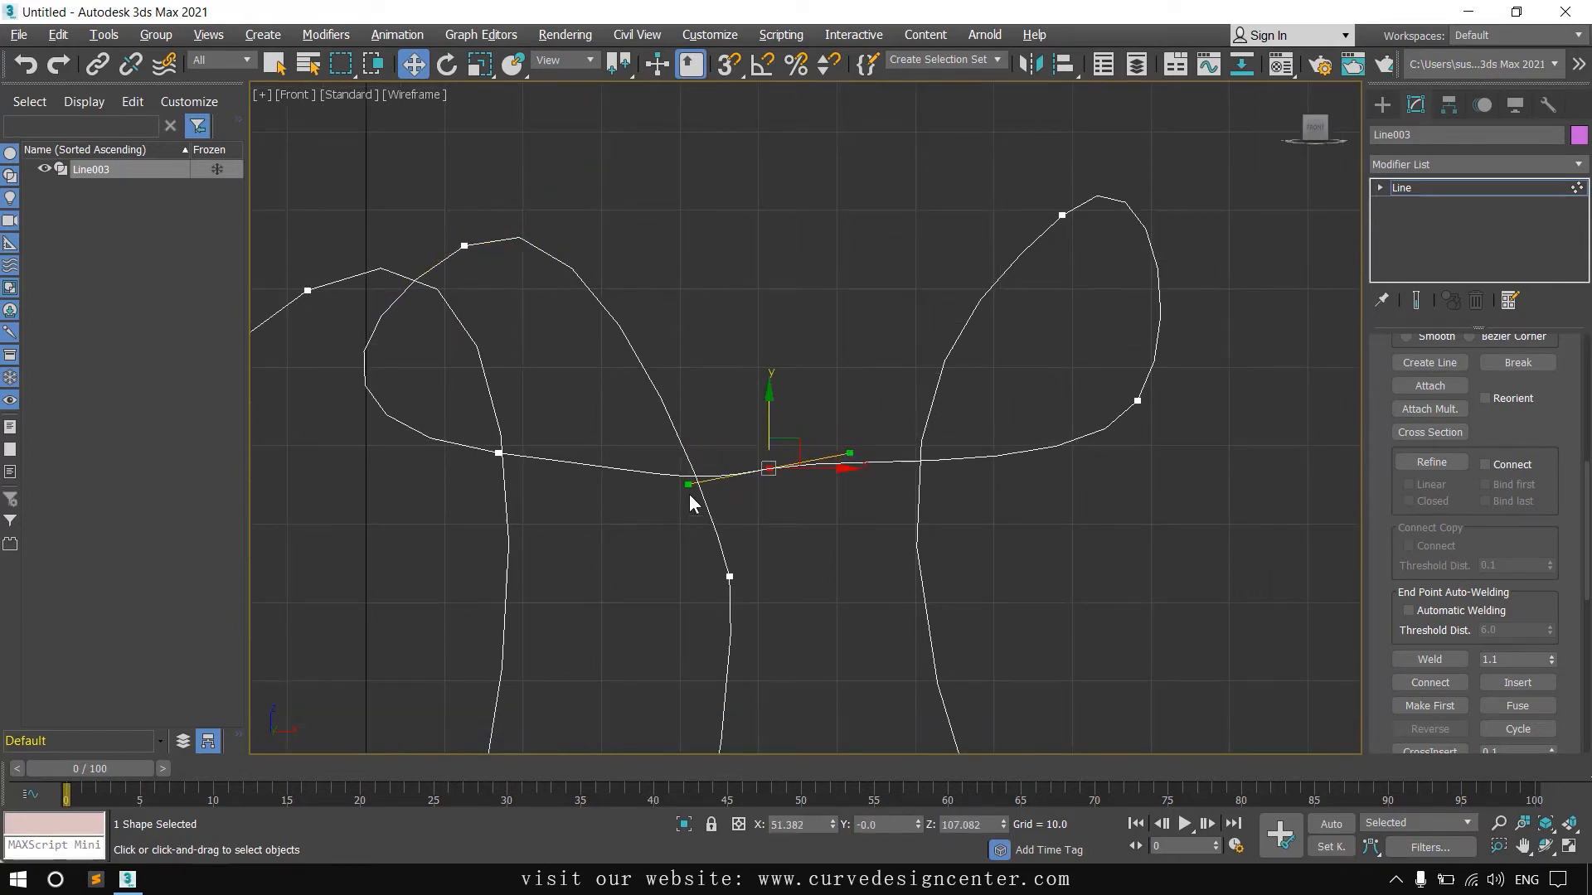
drag(687, 485, 686, 472)
Step: Lengthen the lower tangent handle of the o's right-side vertex and move that vertex slightly down
scroll(731, 365, down, 3)
middle_drag(746, 497, 767, 561)
scroll(754, 497, up, 2)
click(752, 520)
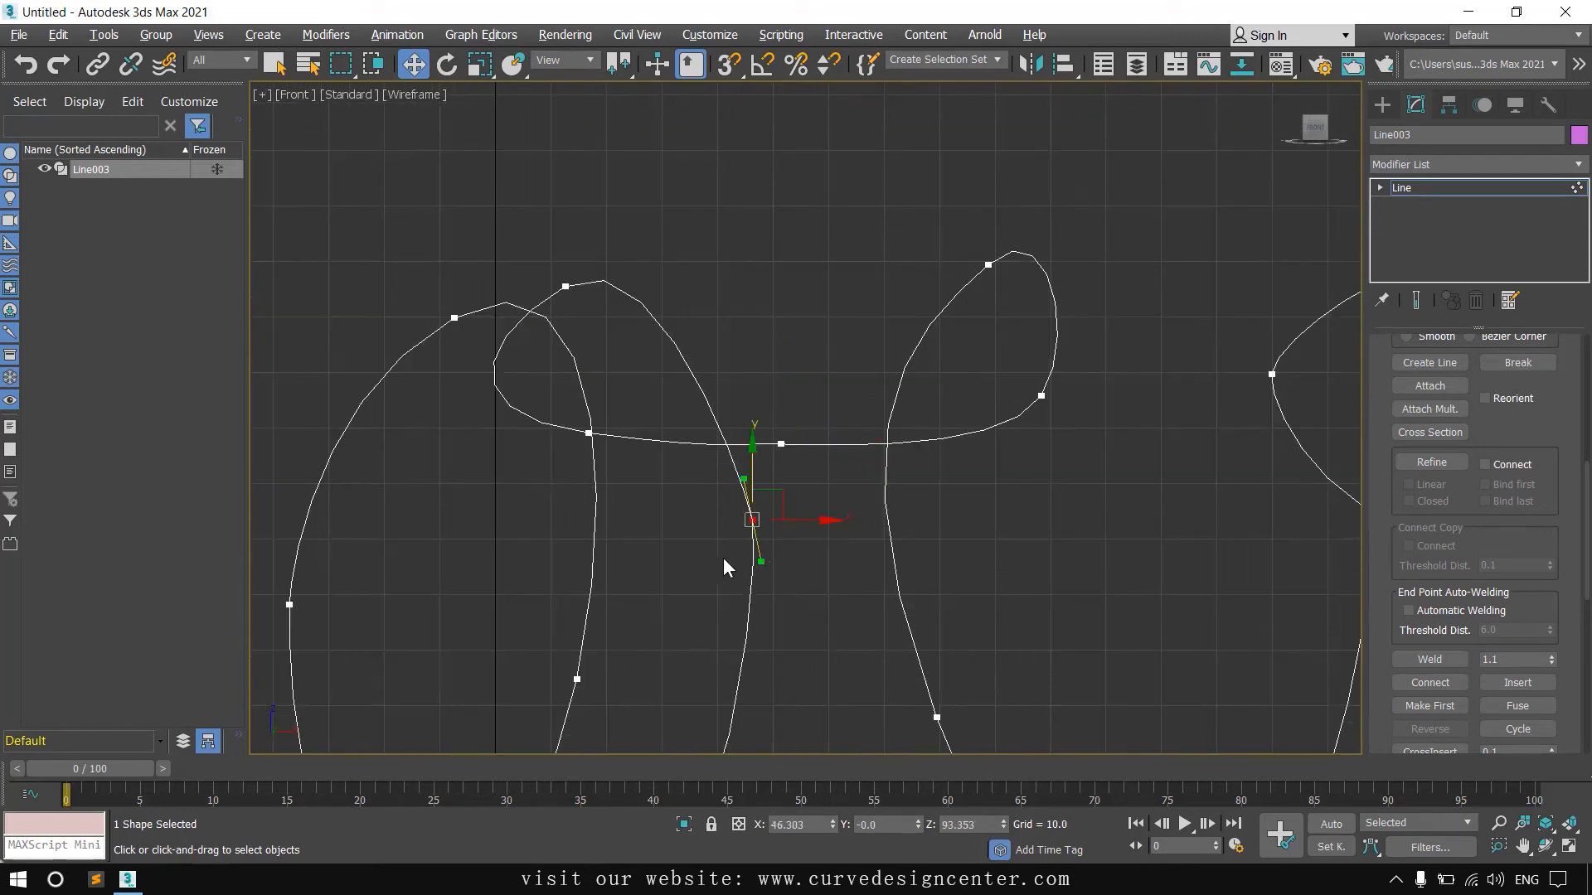
drag(765, 563, 769, 600)
mouse_move(747, 442)
mouse_down()
mouse_move(750, 491)
mouse_move(757, 470)
mouse_up()
click(758, 468)
key(ctrl+z)
Step: Move the top vertex of the v's upper-left loop down and to the left
scroll(954, 561, down, 3)
middle_drag(954, 561, 690, 563)
scroll(690, 563, up, 3)
drag(665, 215, 795, 315)
drag(714, 267, 652, 308)
scroll(680, 348, down, 4)
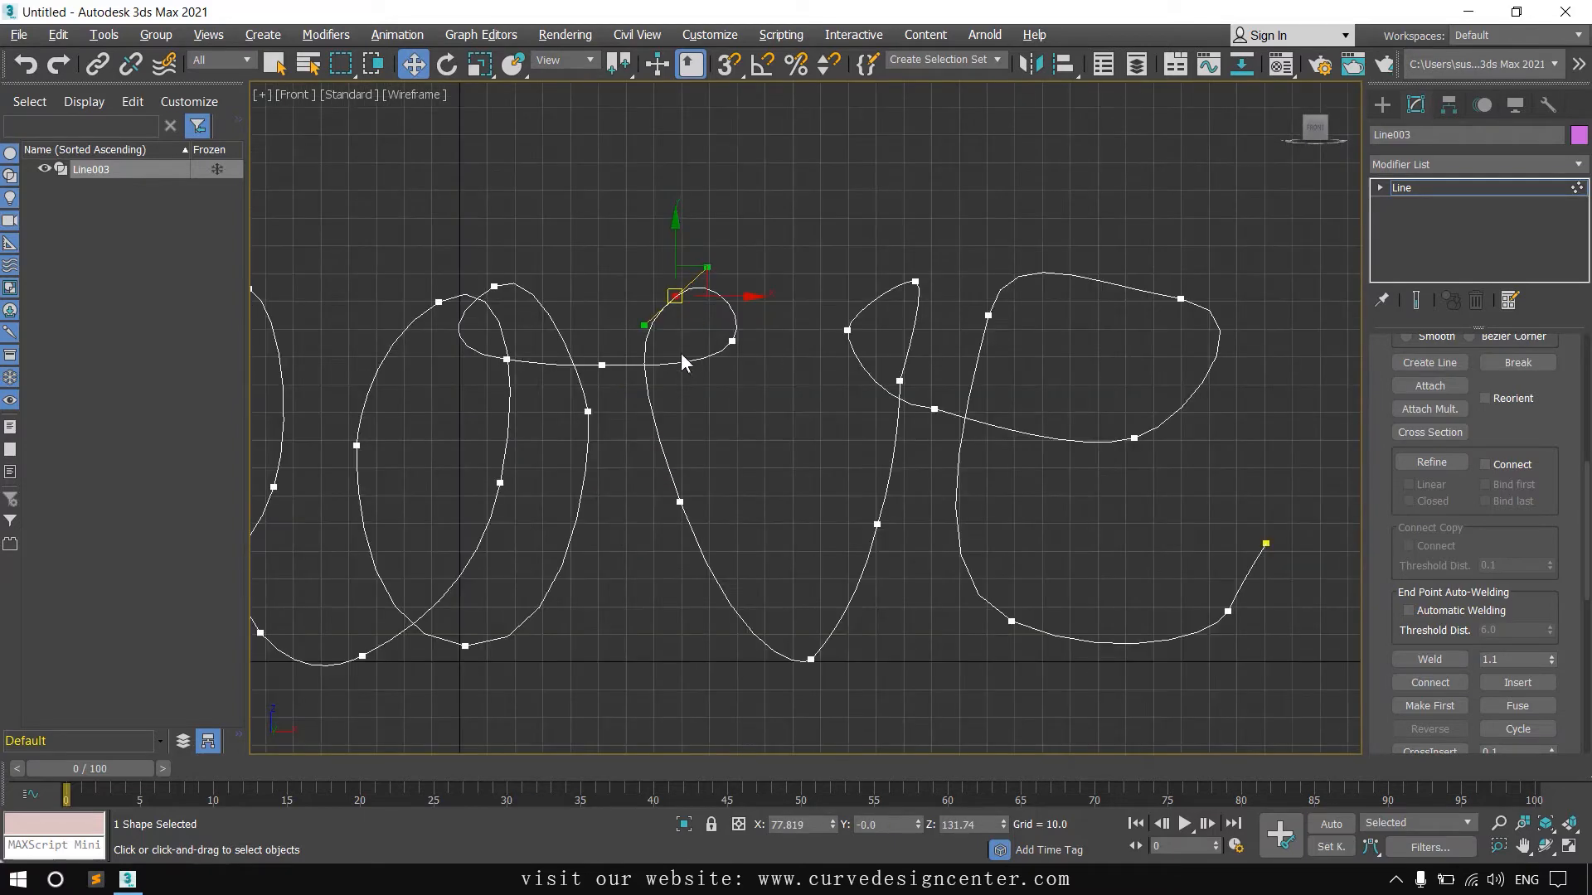
Step: Move the v's bottom vertex slightly left and adjust the lower tangent handle of the vertex midway up its right stroke
middle_drag(679, 353, 645, 288)
scroll(771, 582, up, 2)
drag(771, 582, 804, 615)
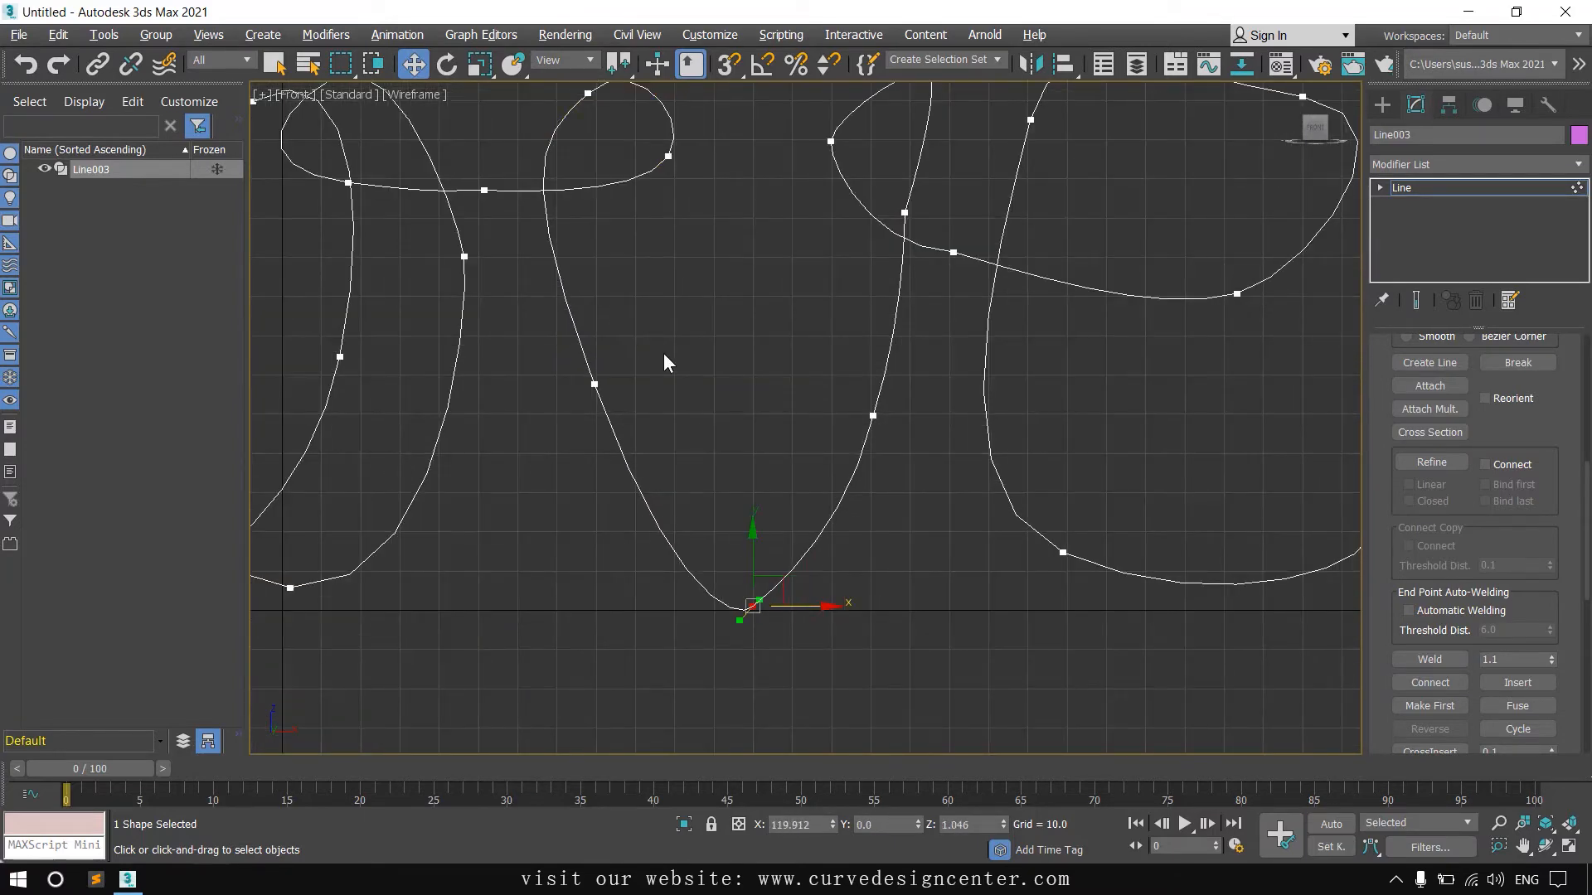
drag(813, 357, 893, 475)
drag(844, 546, 832, 544)
Step: Move the vertex on the v's right stroke, just above the loop crossing, slightly to the right
middle_drag(883, 501, 723, 769)
scroll(750, 485, up, 4)
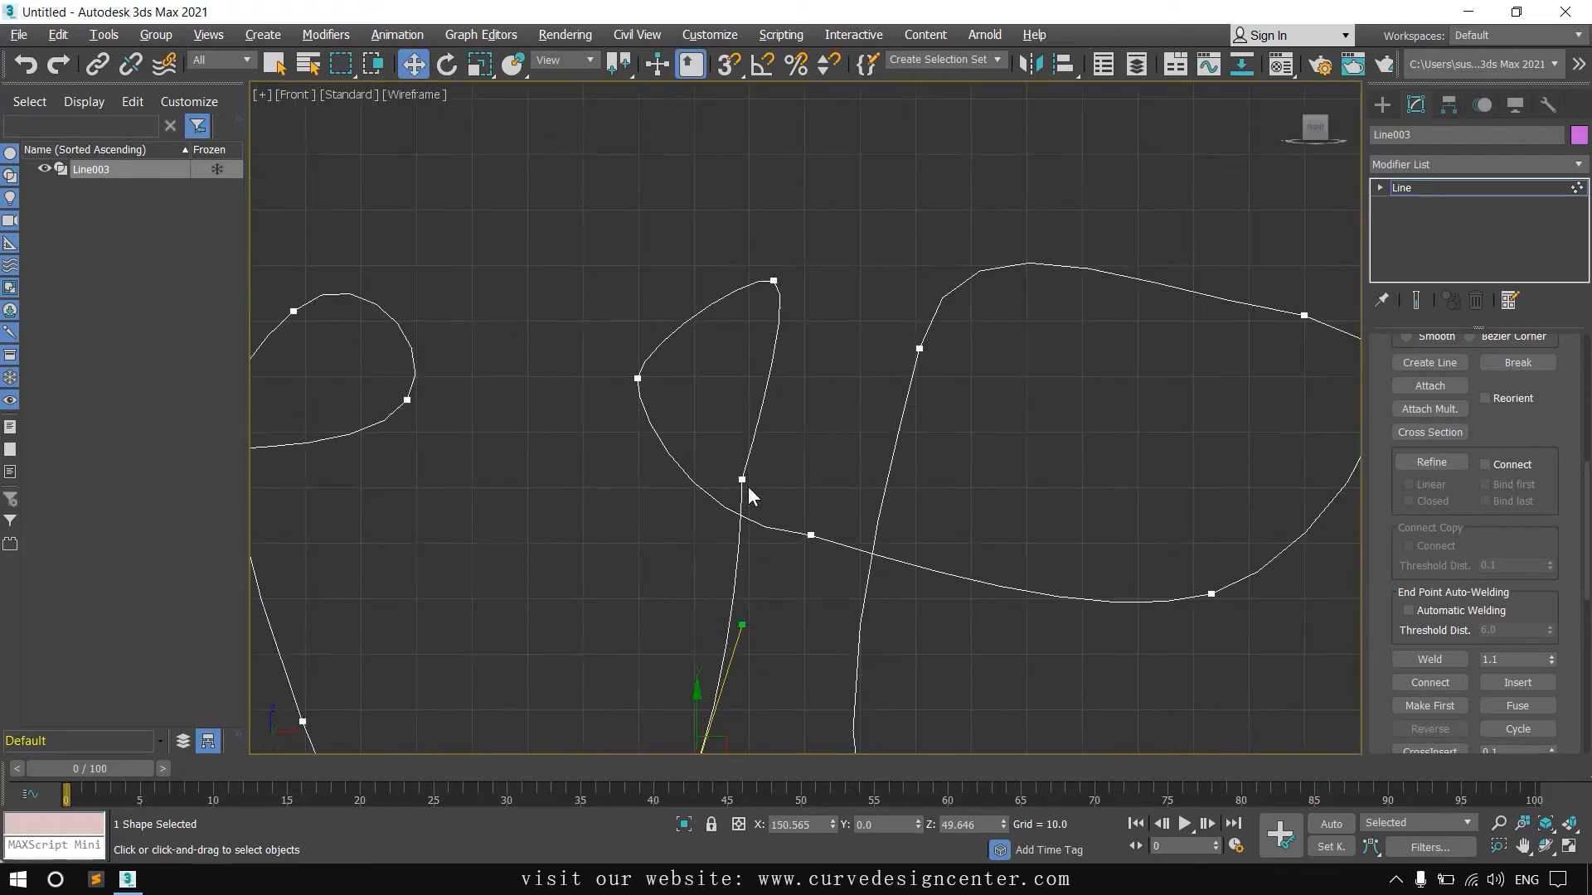
click(740, 480)
drag(795, 484, 826, 485)
Step: Lower the top vertex of the v's upper-right loop and round the loop with the tangents of its left and top vertices
click(783, 198)
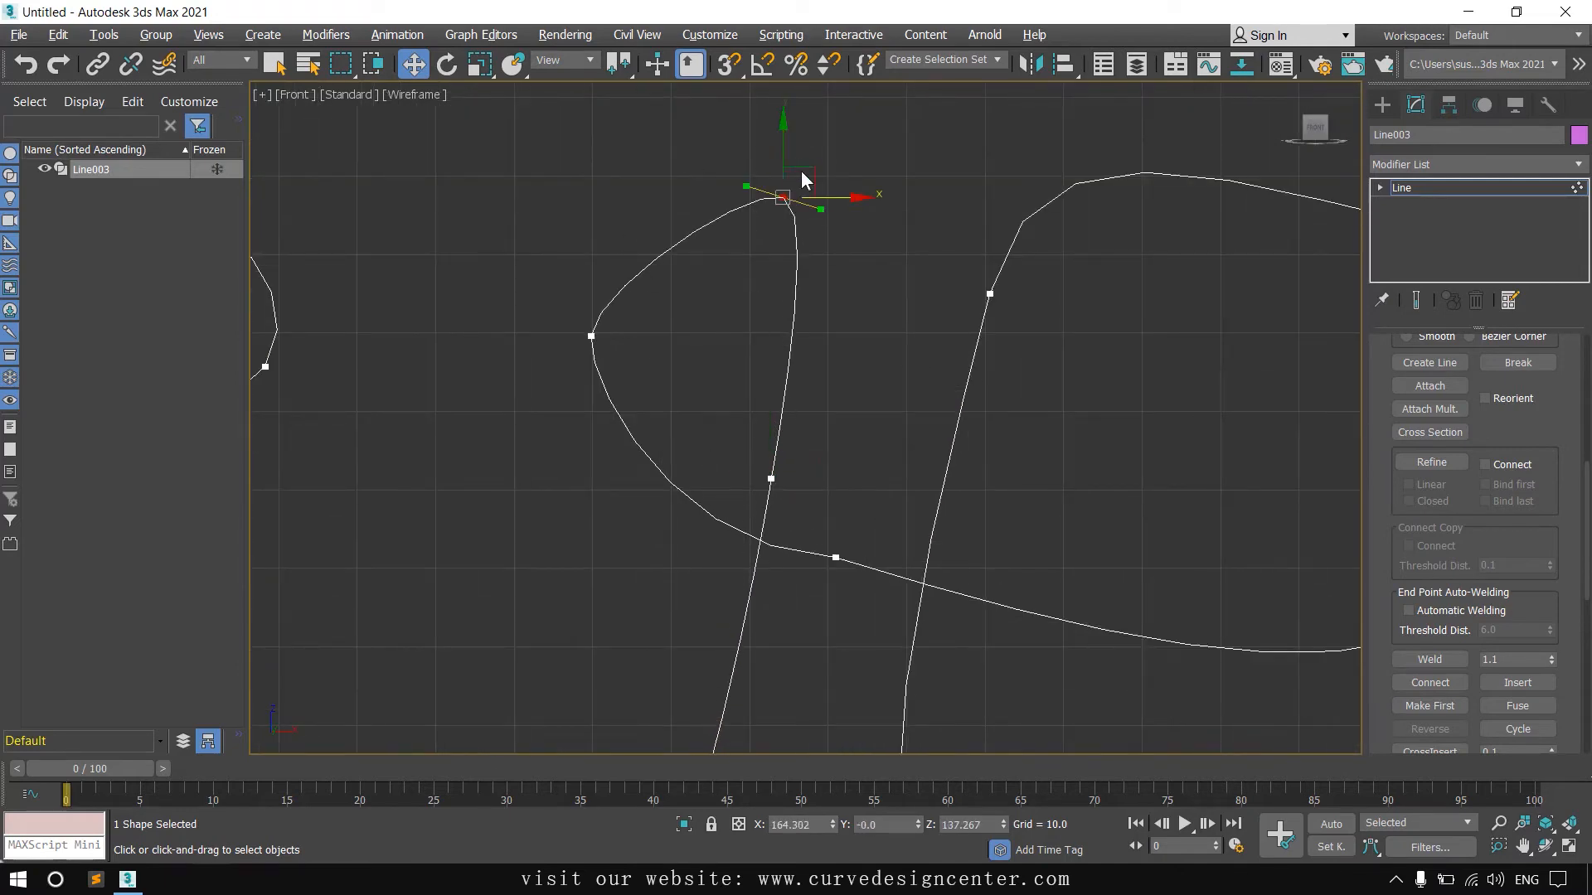
drag(802, 177, 796, 246)
drag(579, 296, 611, 241)
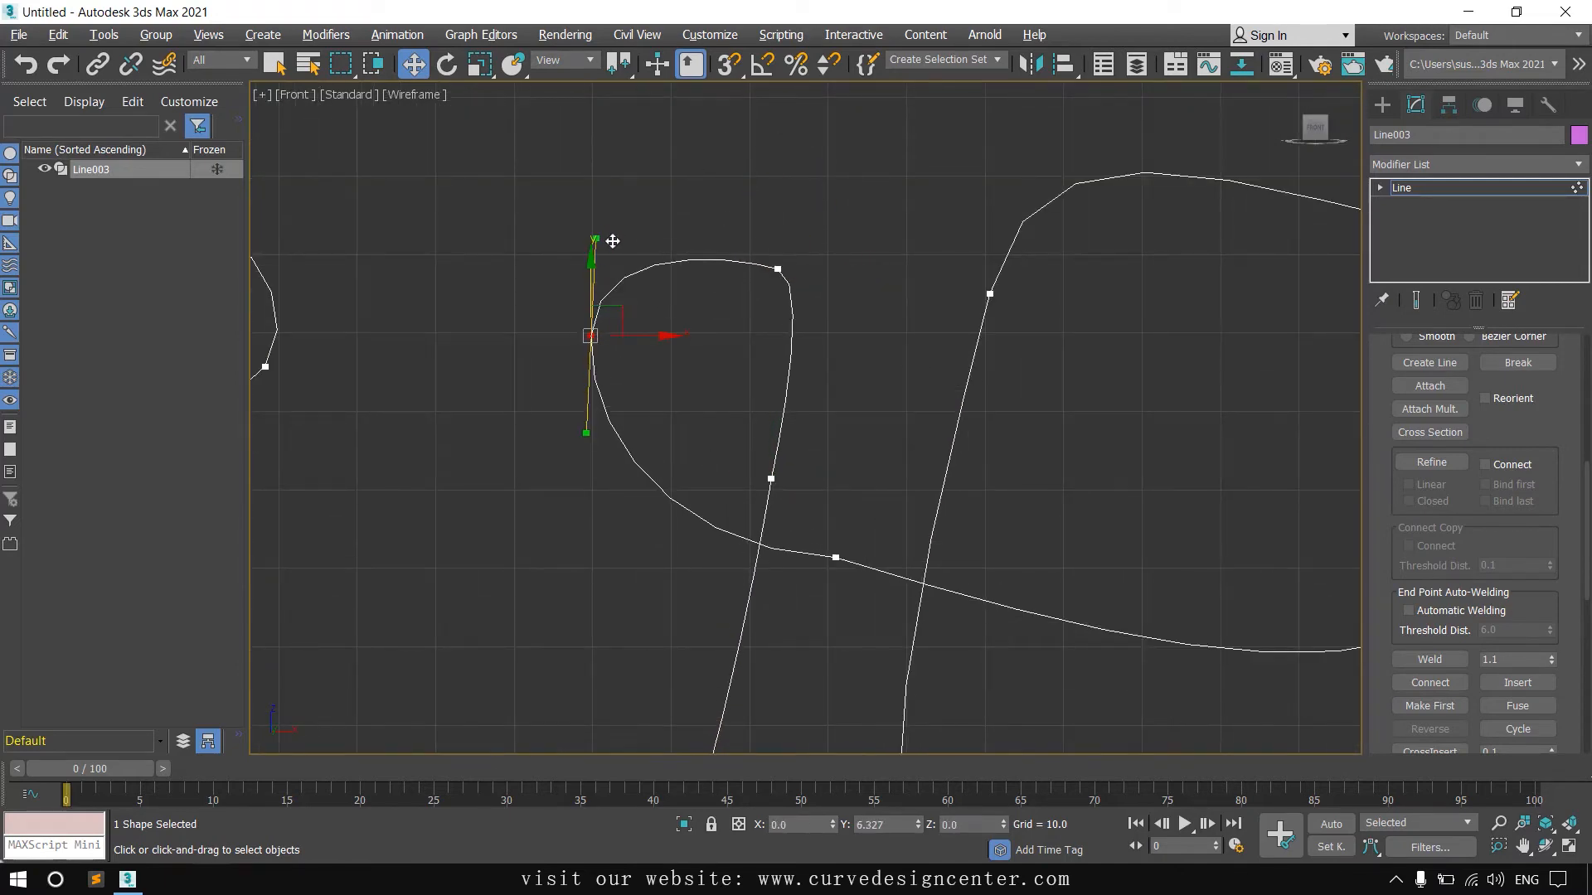
drag(749, 236, 835, 309)
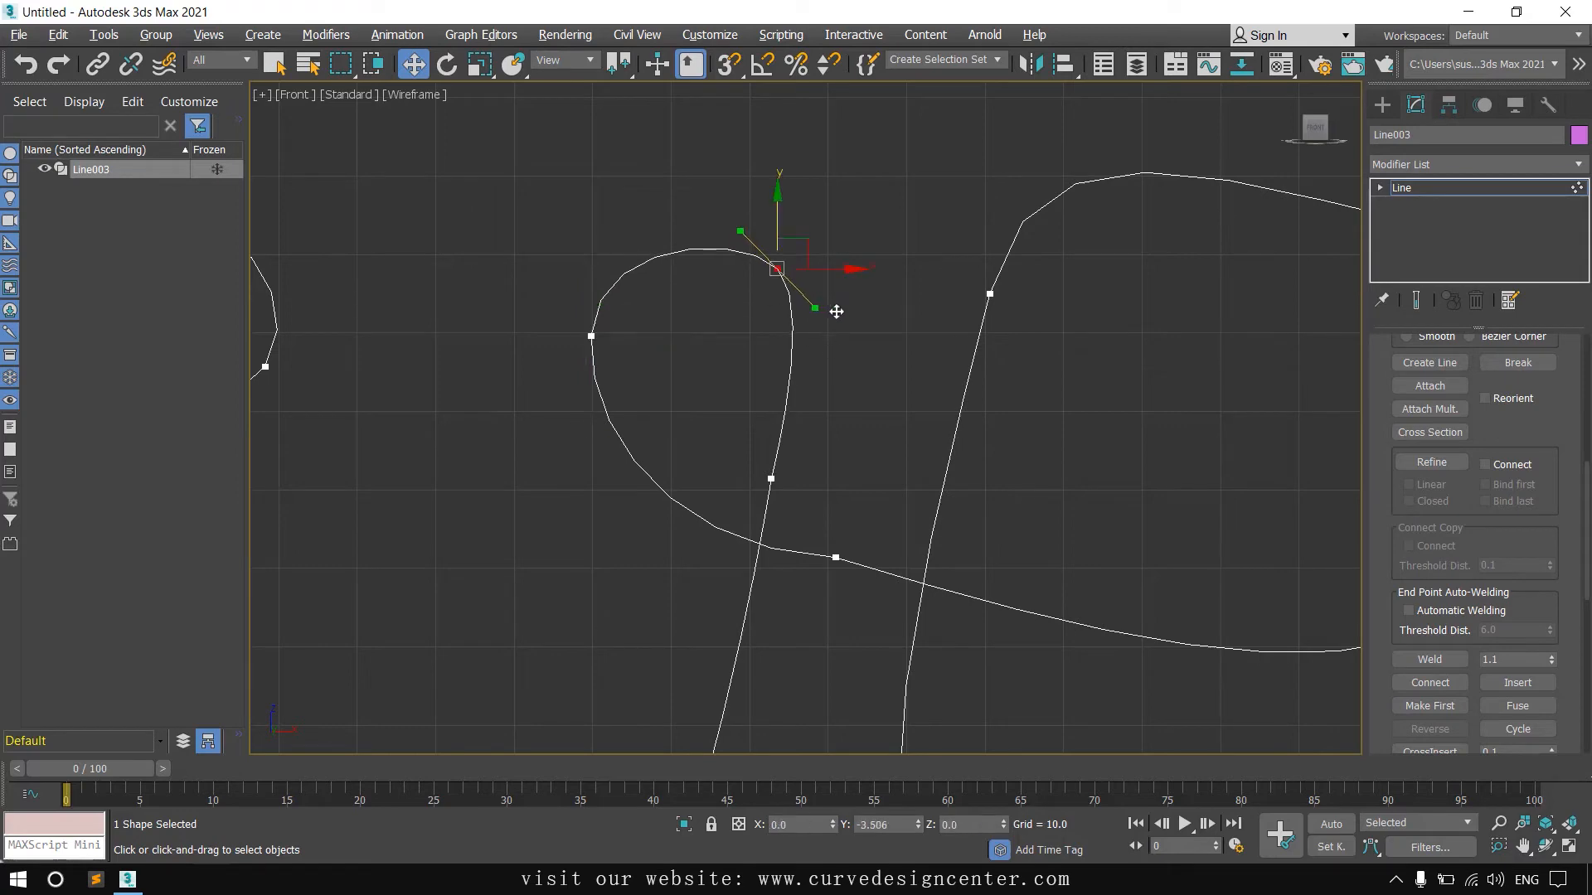
Step: Adjust both tangent handles of the v-to-e connecting vertex and move the lower vertex of the e's loop down and left
click(837, 560)
drag(679, 561, 682, 521)
scroll(709, 398, down, 4)
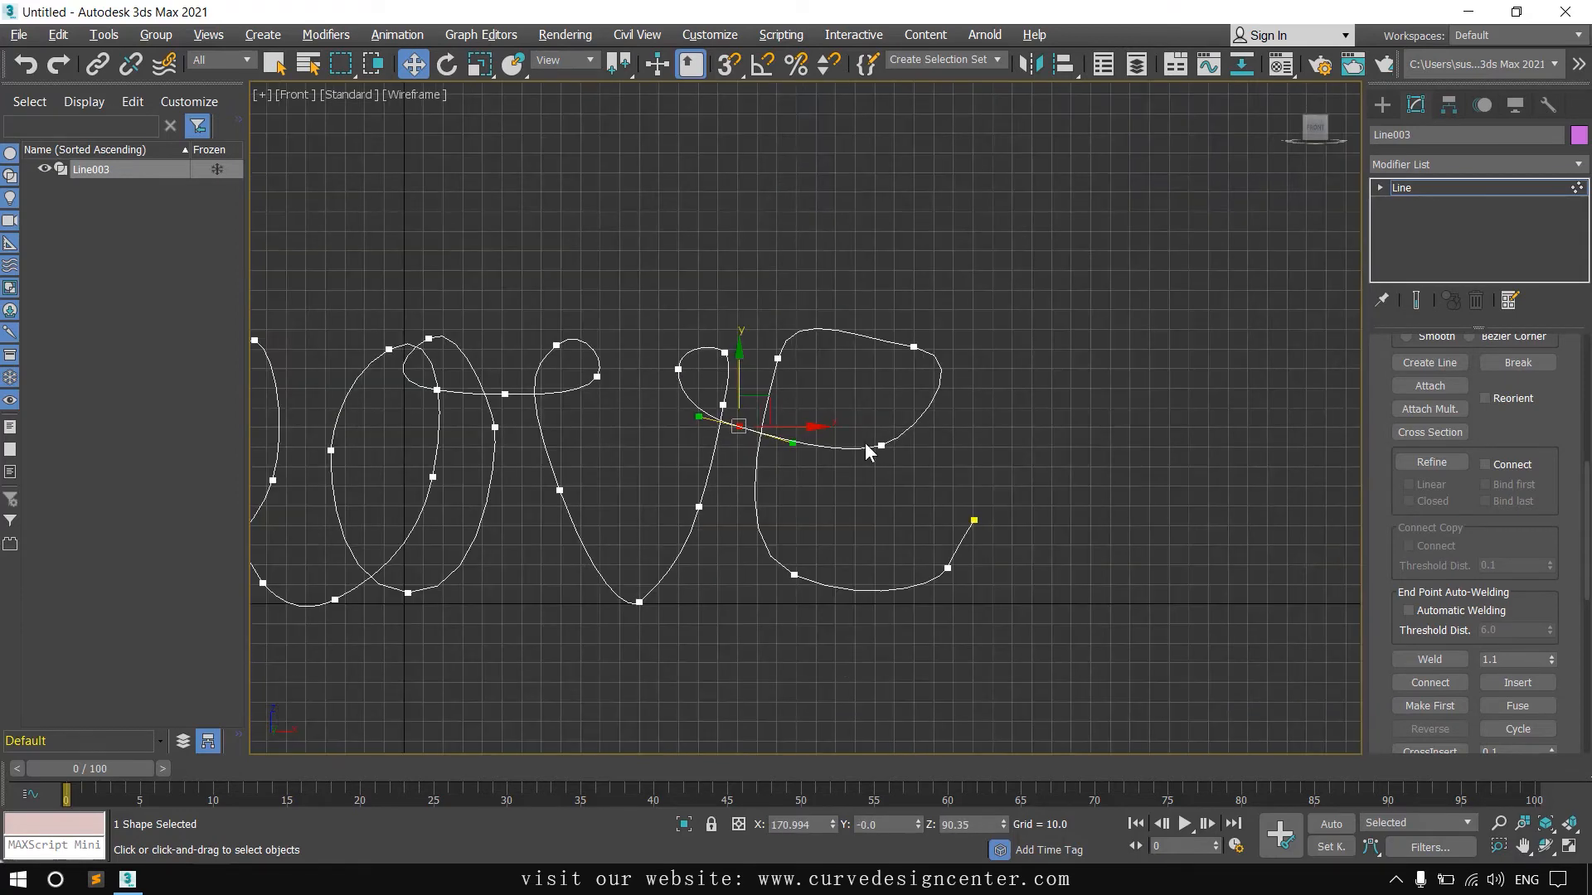
scroll(858, 440, up, 2)
drag(904, 456, 871, 490)
click(627, 417)
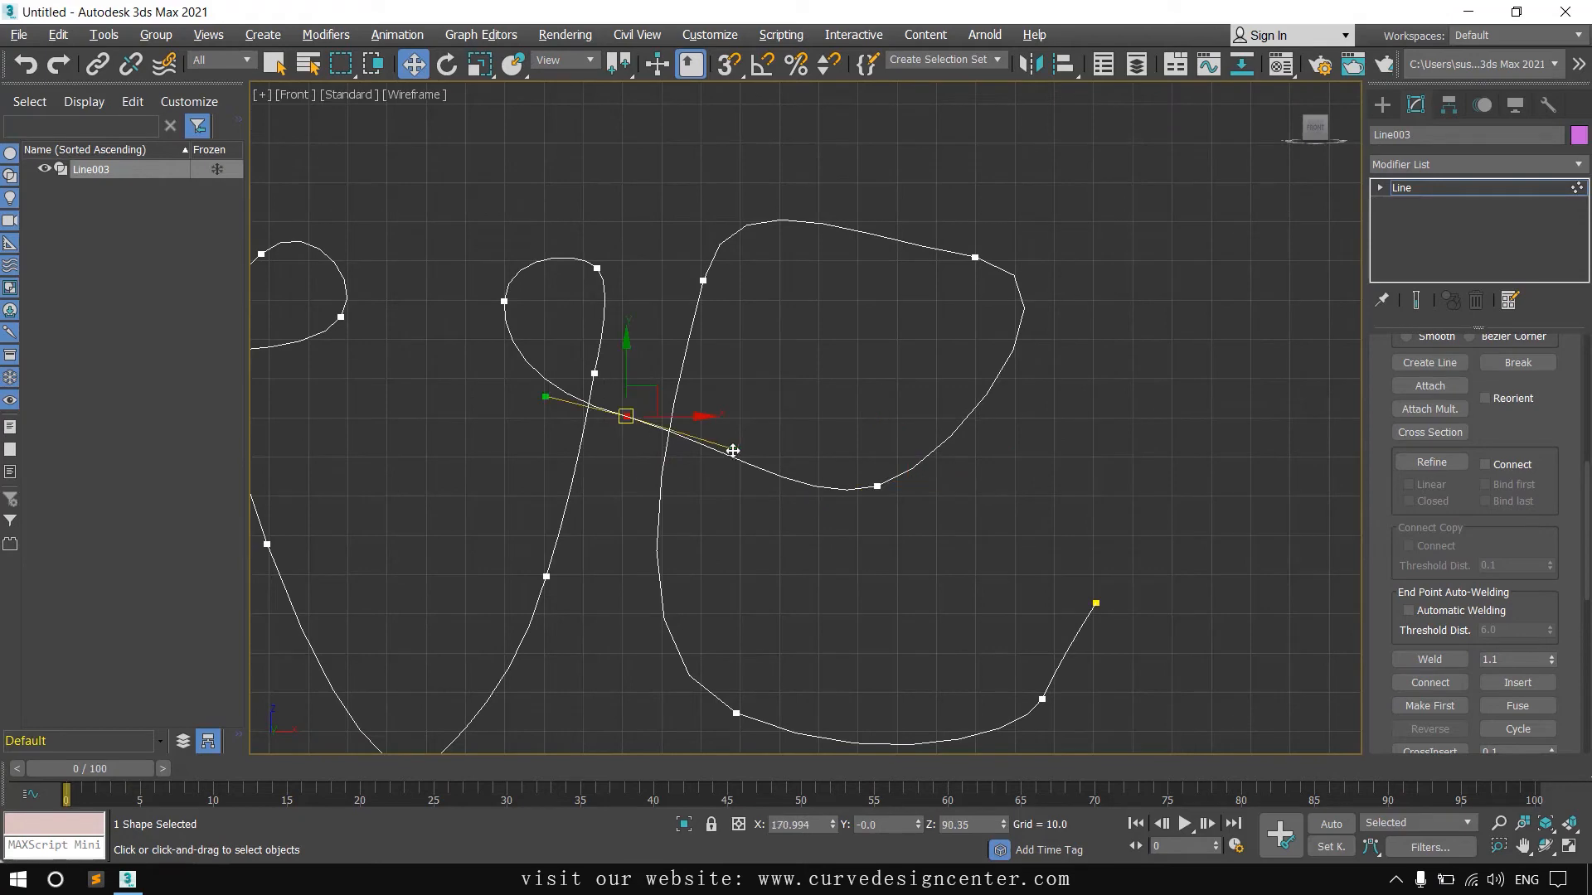
drag(733, 450, 703, 504)
Step: Move the bottom-right vertex of the e slightly down and to the left
click(703, 280)
middle_drag(829, 513, 927, 487)
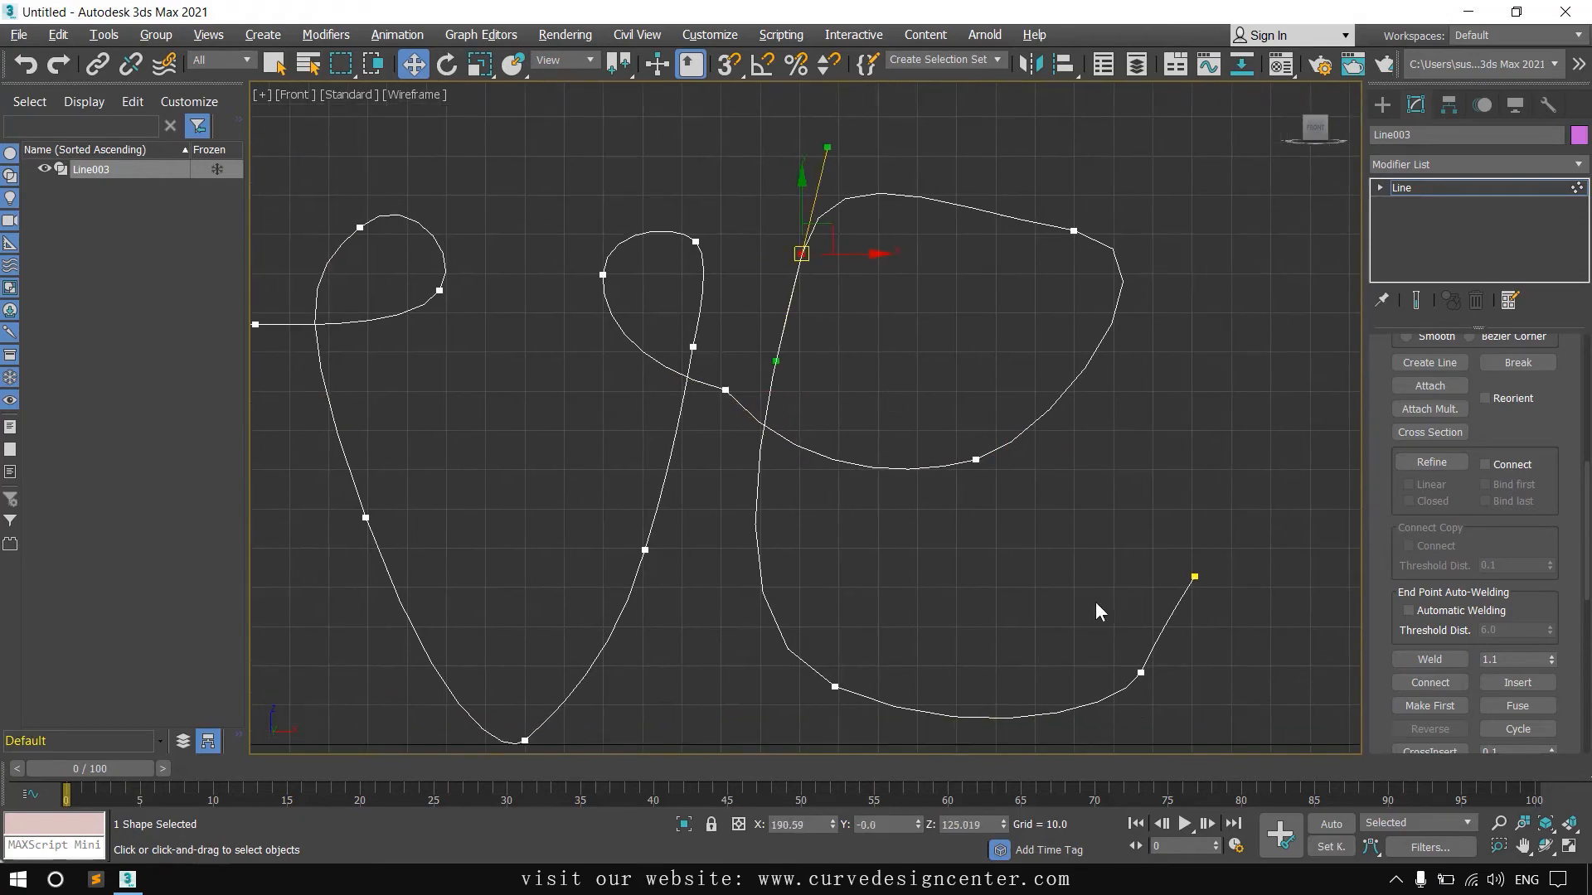
scroll(1096, 600, down, 2)
middle_drag(1096, 600, 980, 508)
drag(953, 524, 1036, 574)
scroll(998, 572, up, 2)
drag(1013, 551, 1003, 568)
Step: Give the e's end vertex a tangent handle pulled downward and adjust the upper tangent of the neighbouring bottom-right vertex to curve the tail
drag(1035, 402, 1058, 518)
scroll(1067, 459, up, 2)
right_click(1080, 424)
click(1046, 286)
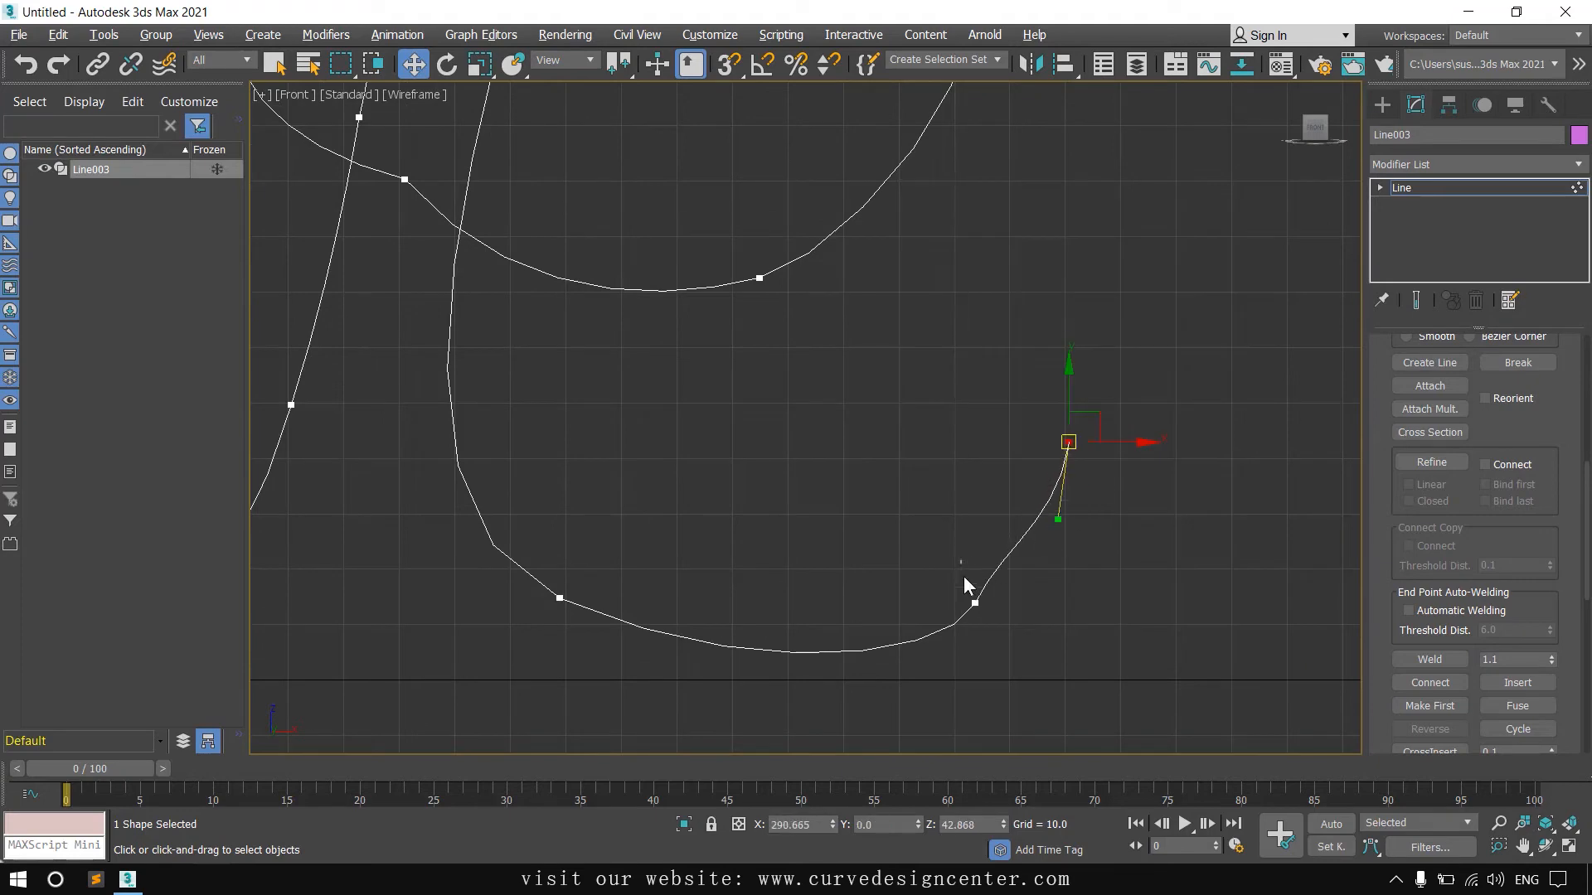
drag(962, 576, 991, 622)
drag(999, 551, 1016, 557)
Step: Move the v-to-e connecting vertex down and slightly left, and realign both its tangent handles for a smooth crossing
middle_drag(439, 142, 710, 455)
click(675, 492)
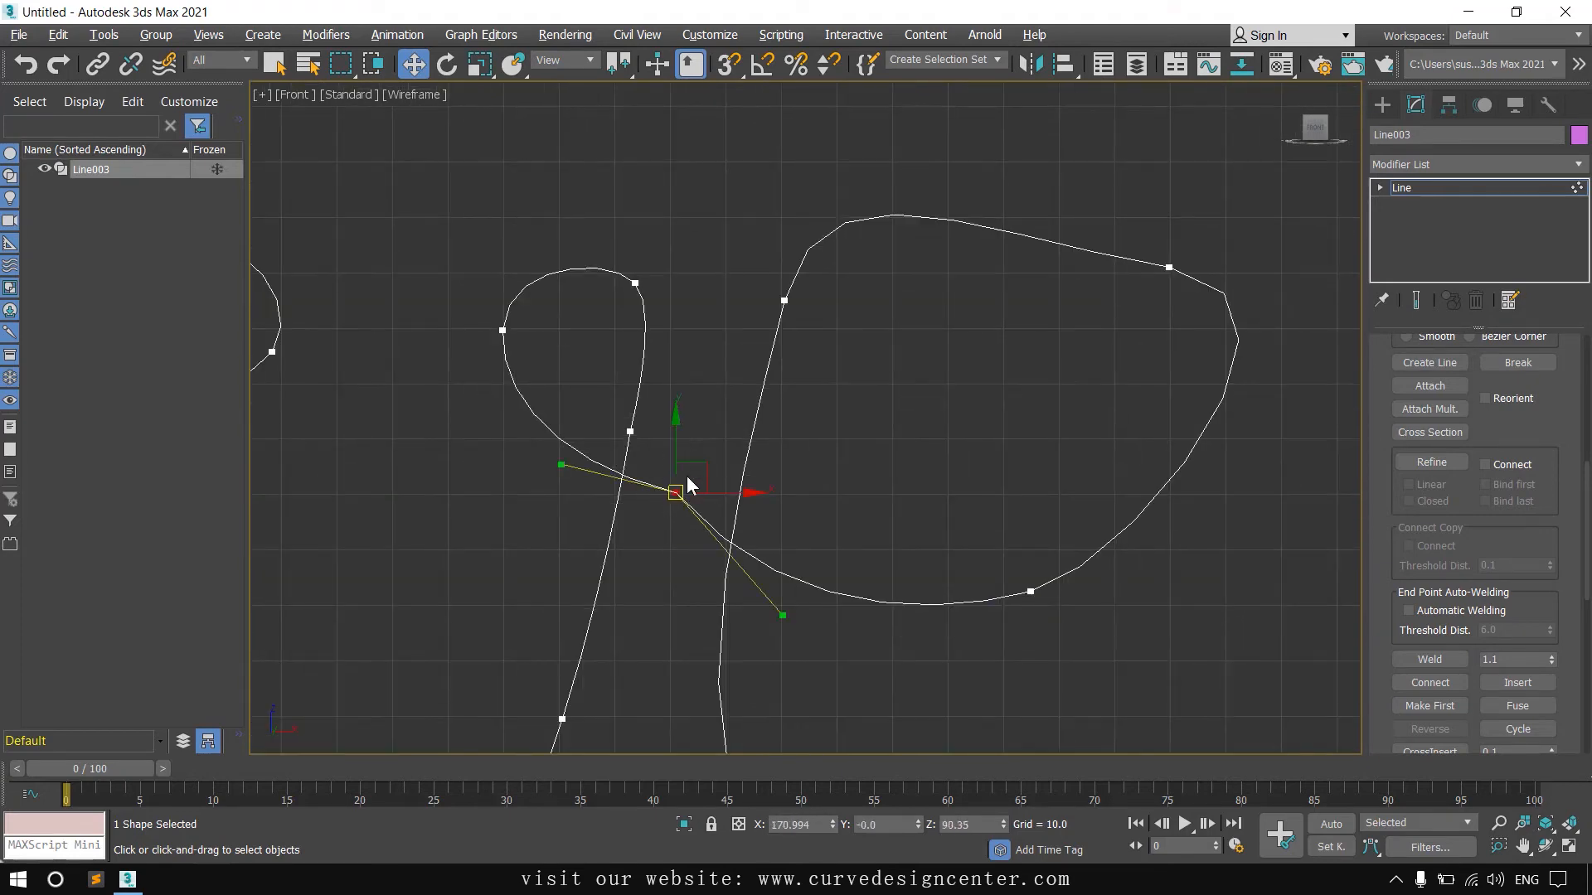
drag(675, 492, 664, 525)
drag(771, 647, 827, 614)
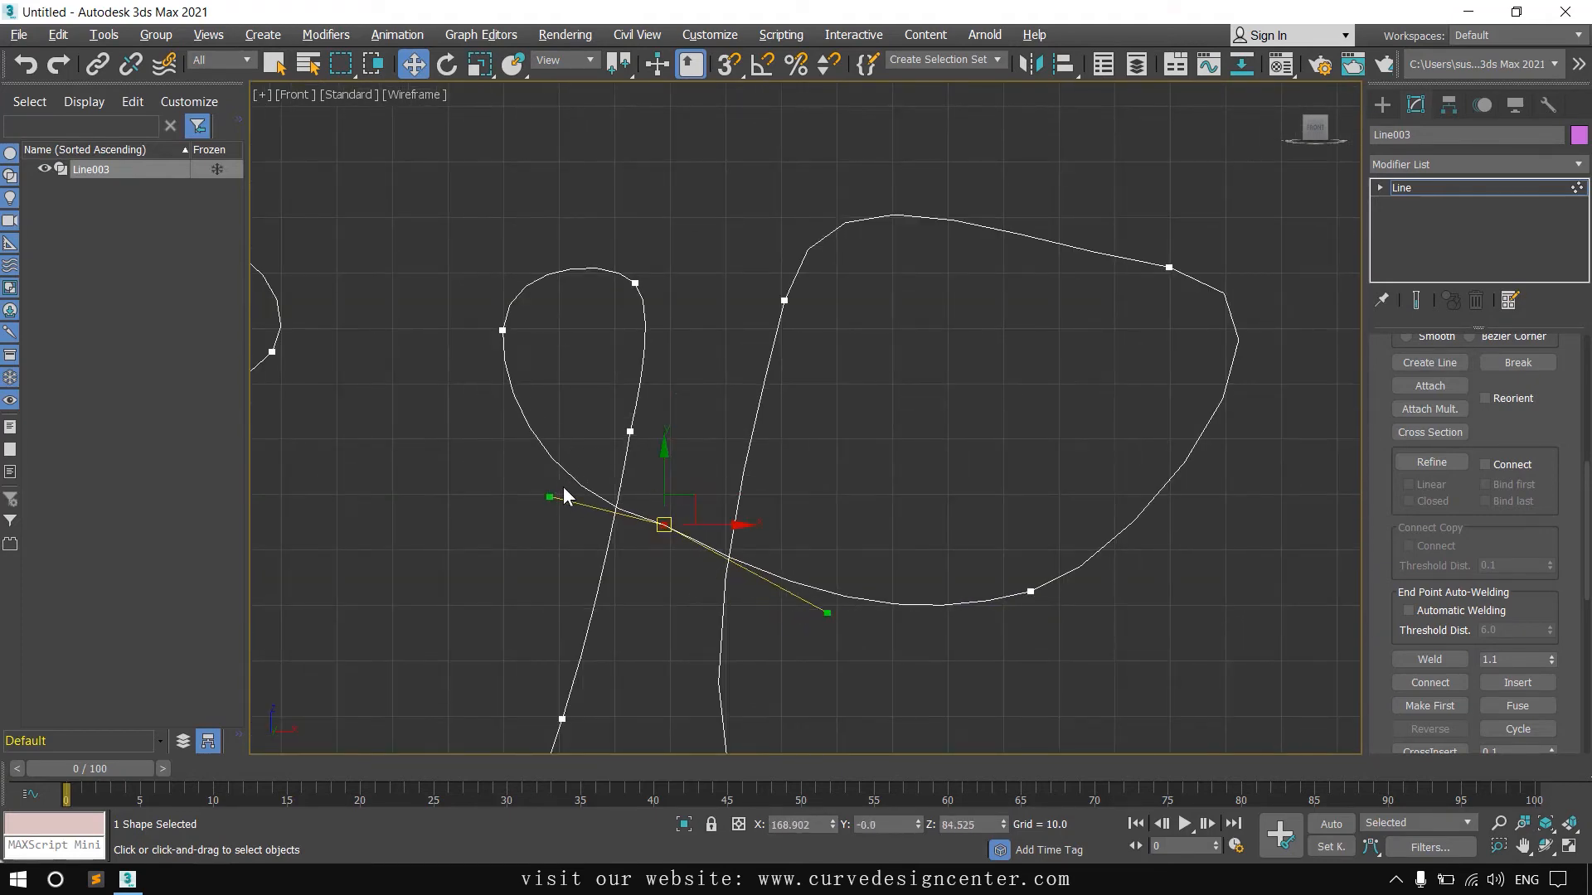
drag(550, 497, 561, 471)
Step: Move the lower vertex of the e's loop to the right and tilt the tangents of its upper-left vertex to round the loop
drag(977, 539, 1127, 594)
drag(751, 256, 832, 360)
drag(820, 150, 892, 213)
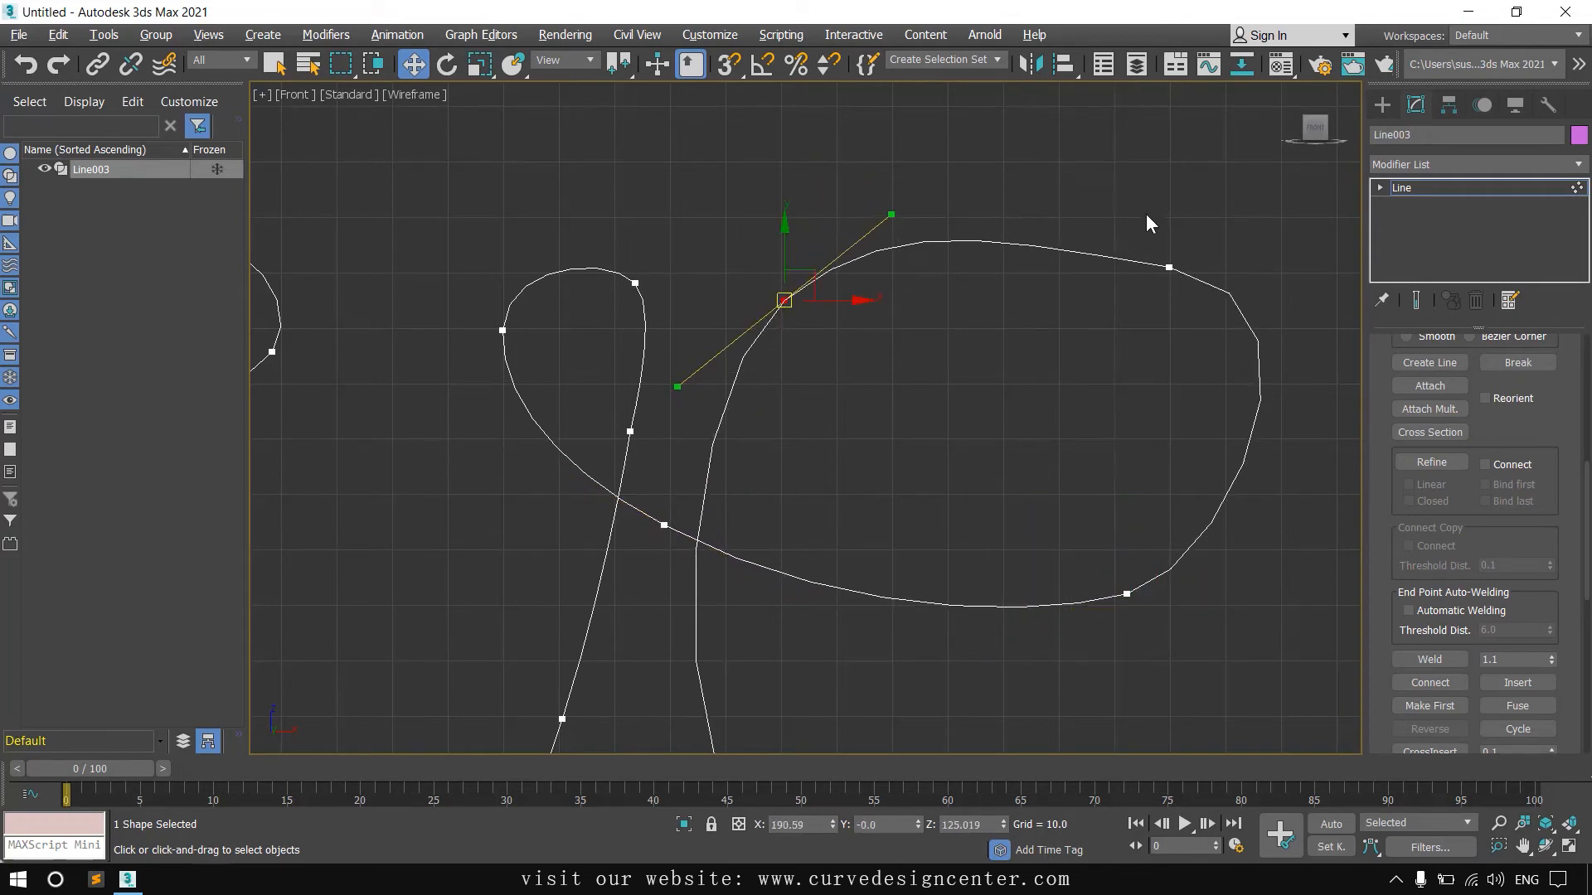
Step: Move the e's bottom-right and end vertices left together, and shift its bottom-left vertex slightly left and down
drag(1145, 216, 1198, 303)
scroll(922, 389, down, 5)
scroll(922, 390, up, 3)
drag(1153, 466, 1205, 564)
drag(1250, 508, 1216, 509)
drag(968, 545, 922, 583)
scroll(884, 570, down, 2)
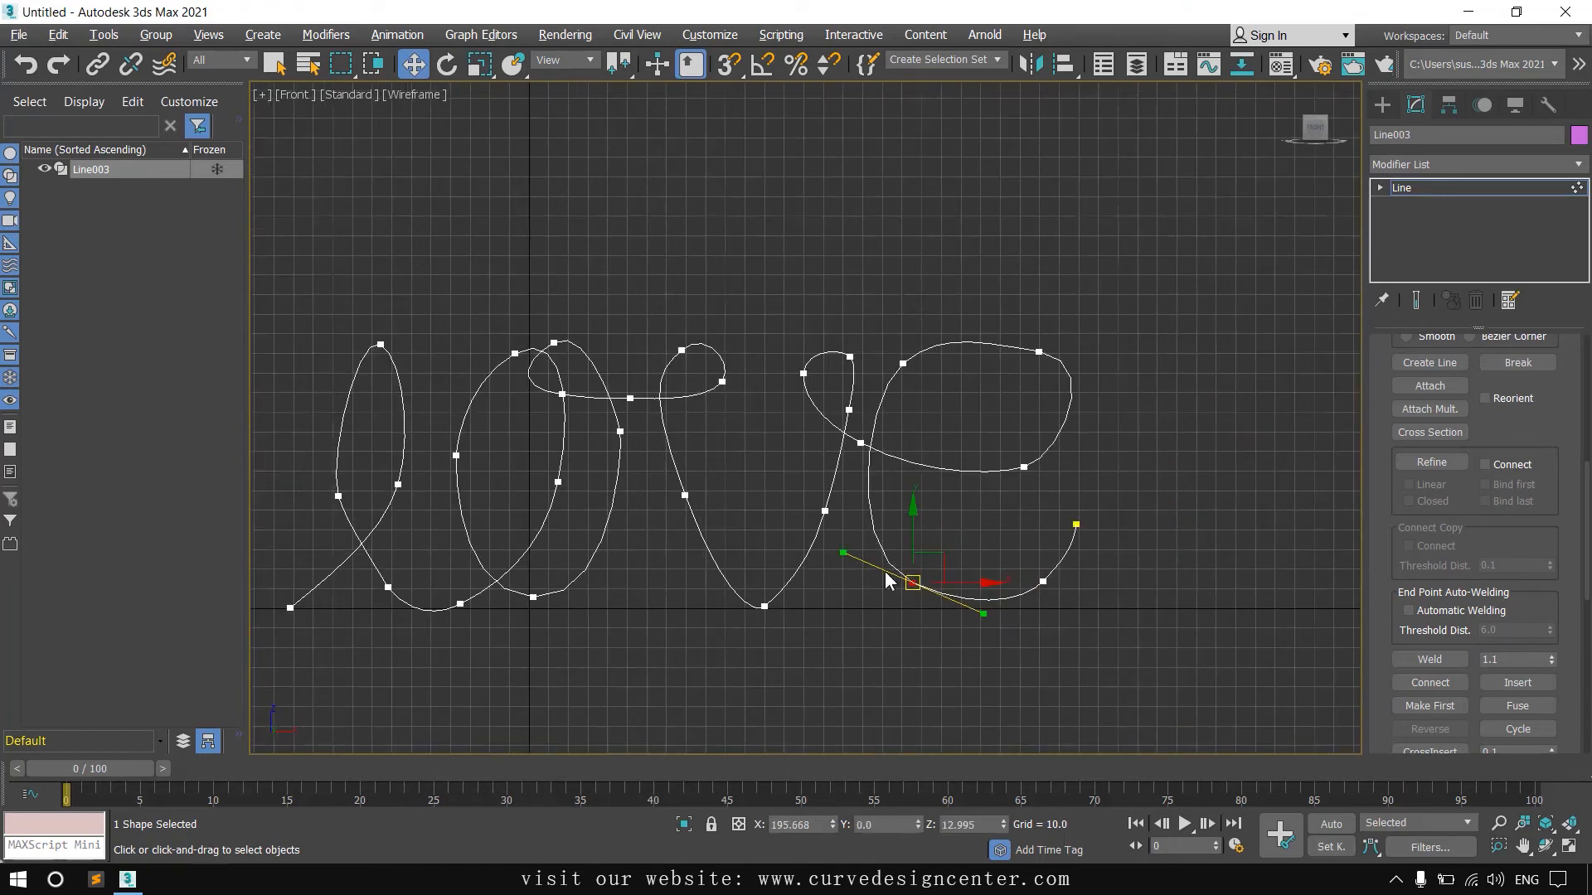
middle_drag(883, 570, 981, 617)
click(912, 248)
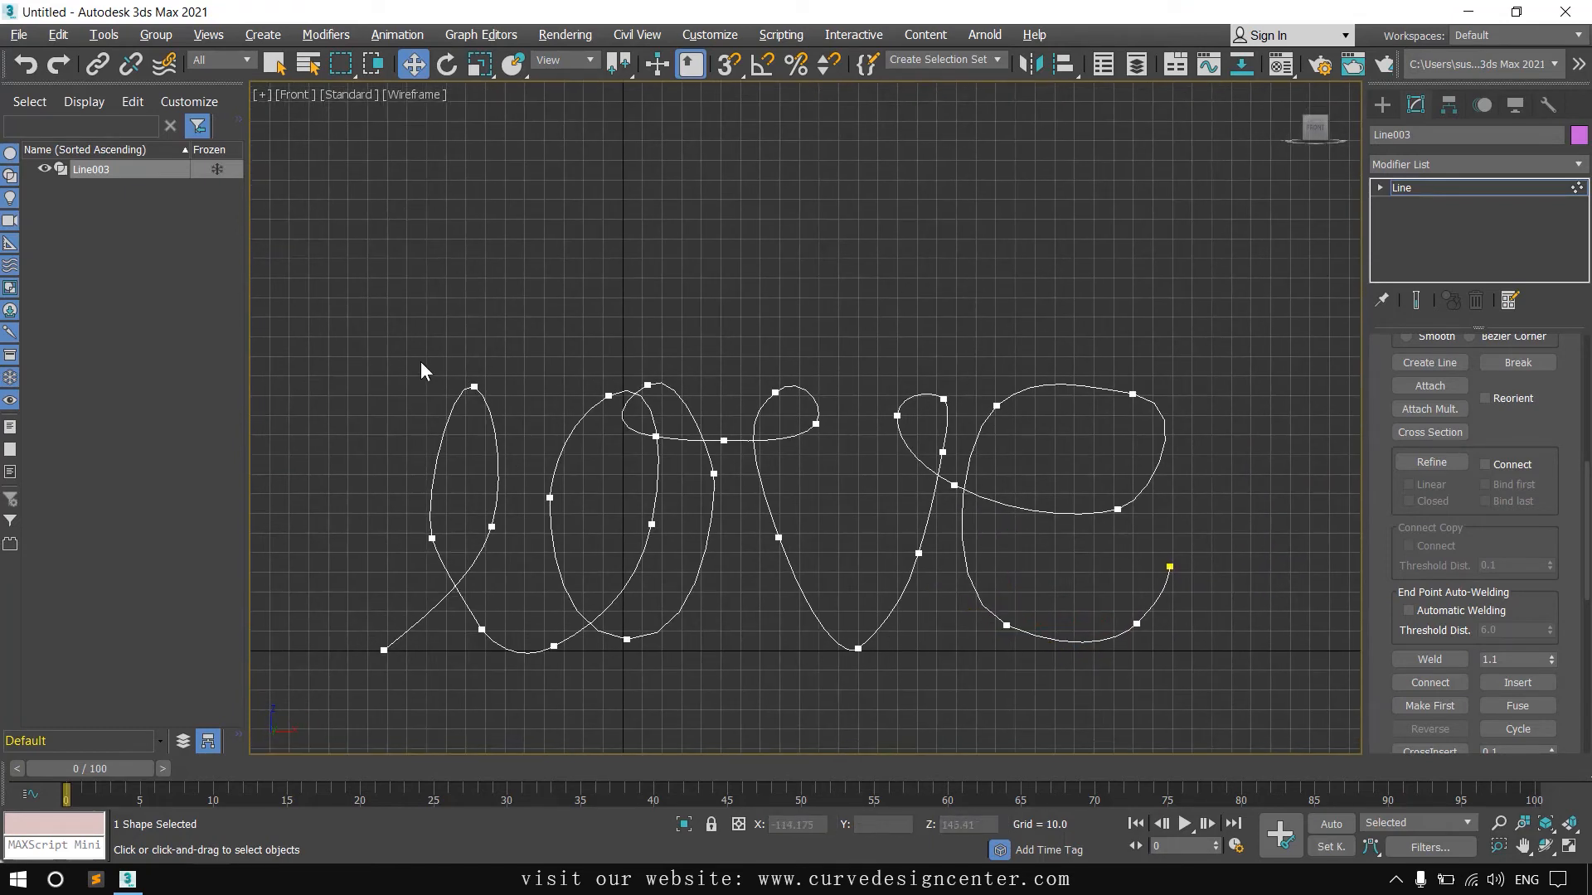
Step: Widen the top of the l by adjusting the tangent handles of its top vertex
drag(422, 362, 519, 388)
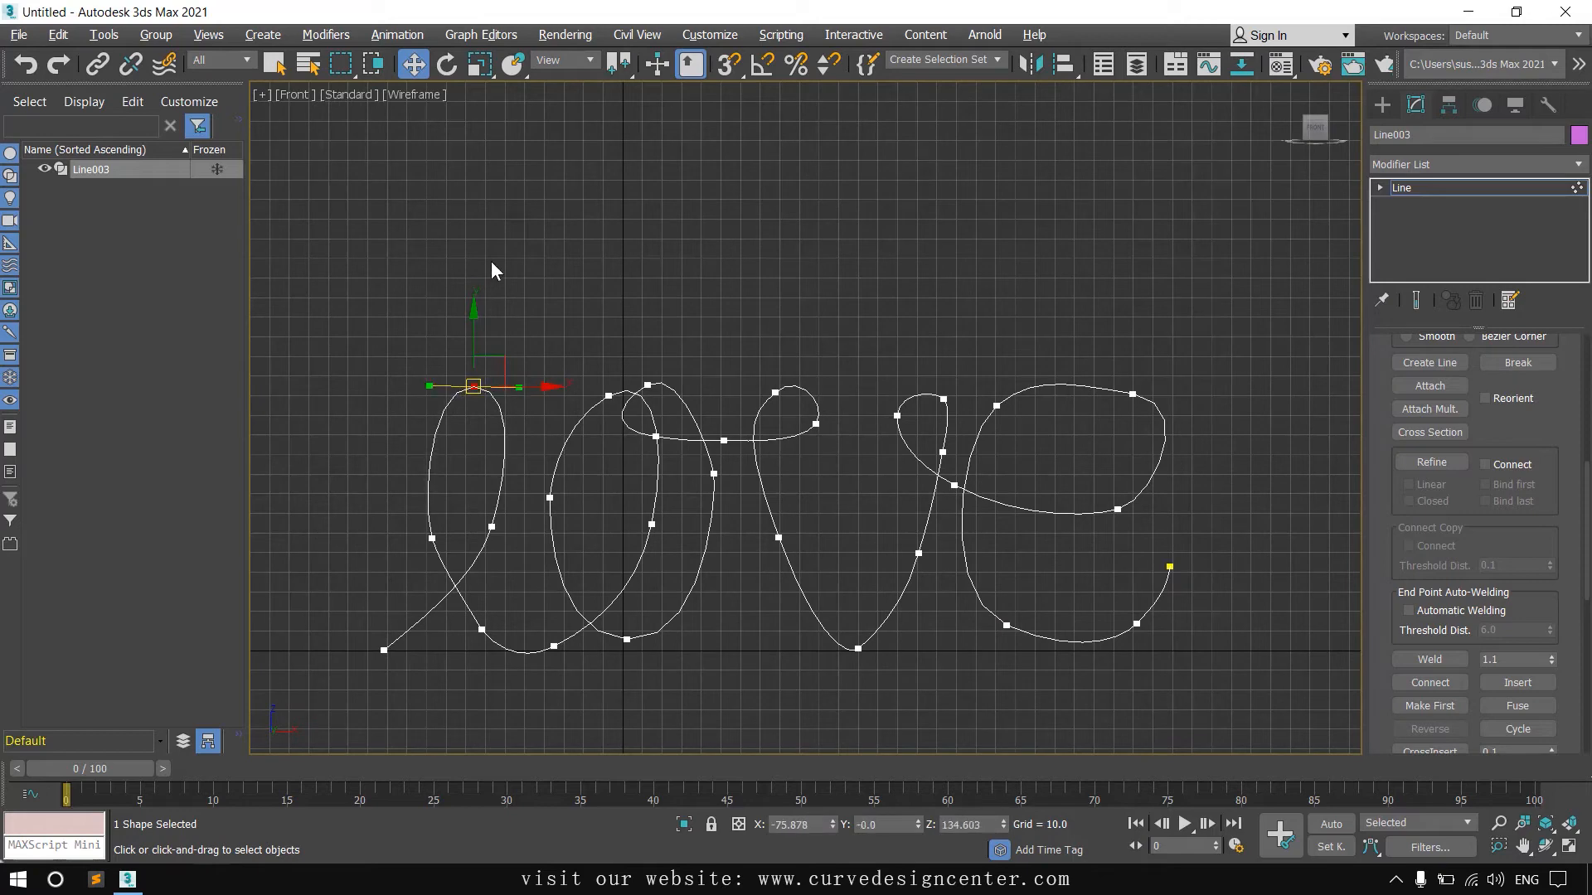
click(492, 264)
middle_drag(875, 335, 880, 260)
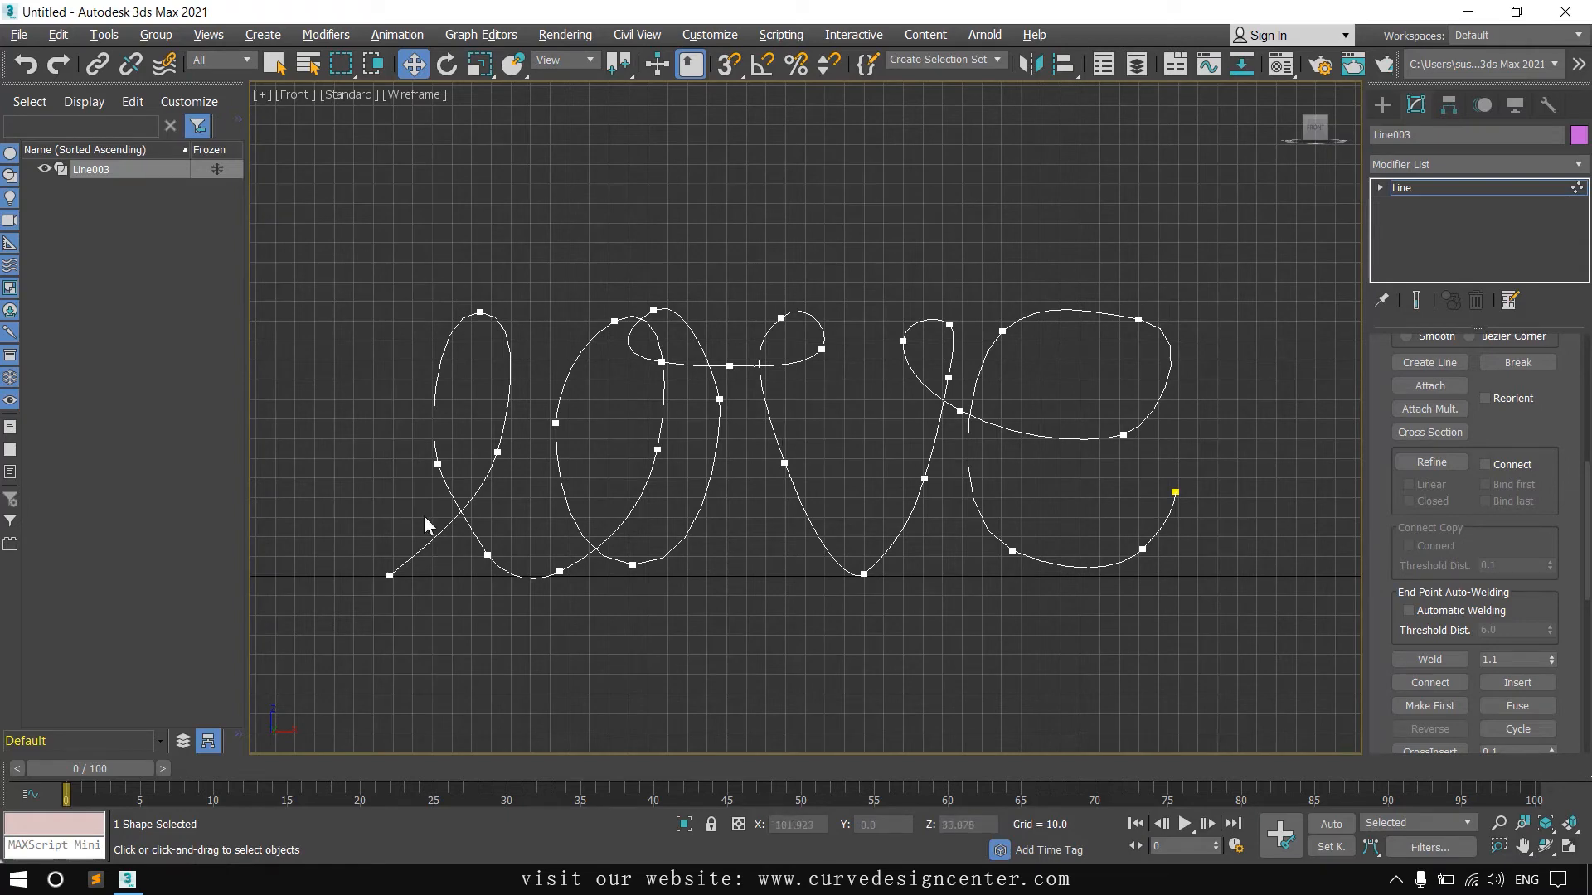
Step: Enable the line's rendering in both the renderer and the viewport
scroll(1530, 421, up, 10)
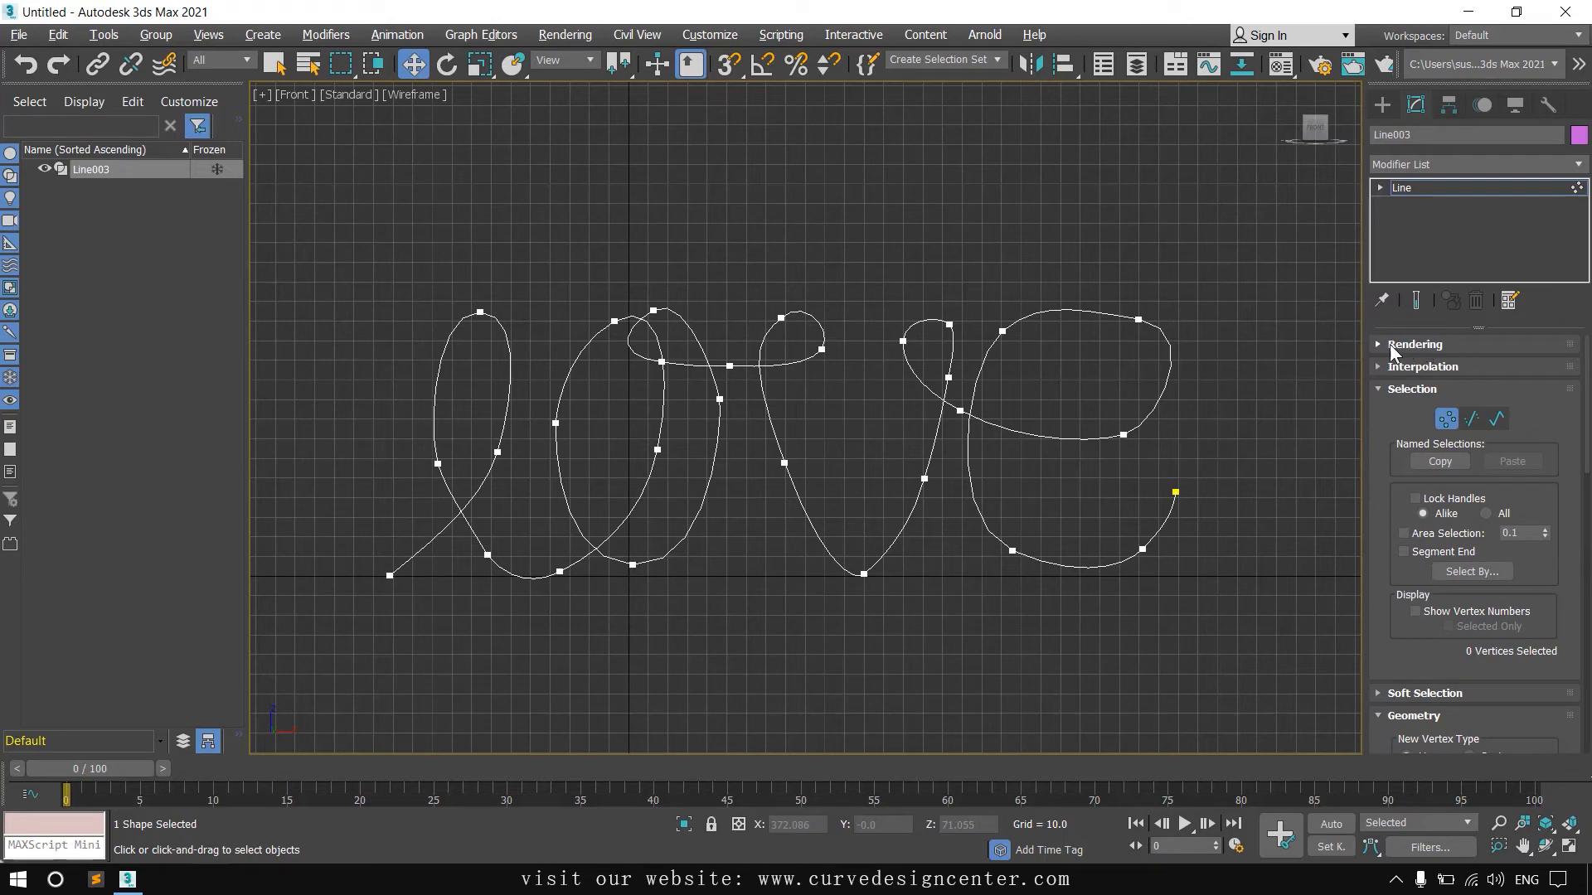
click(1379, 344)
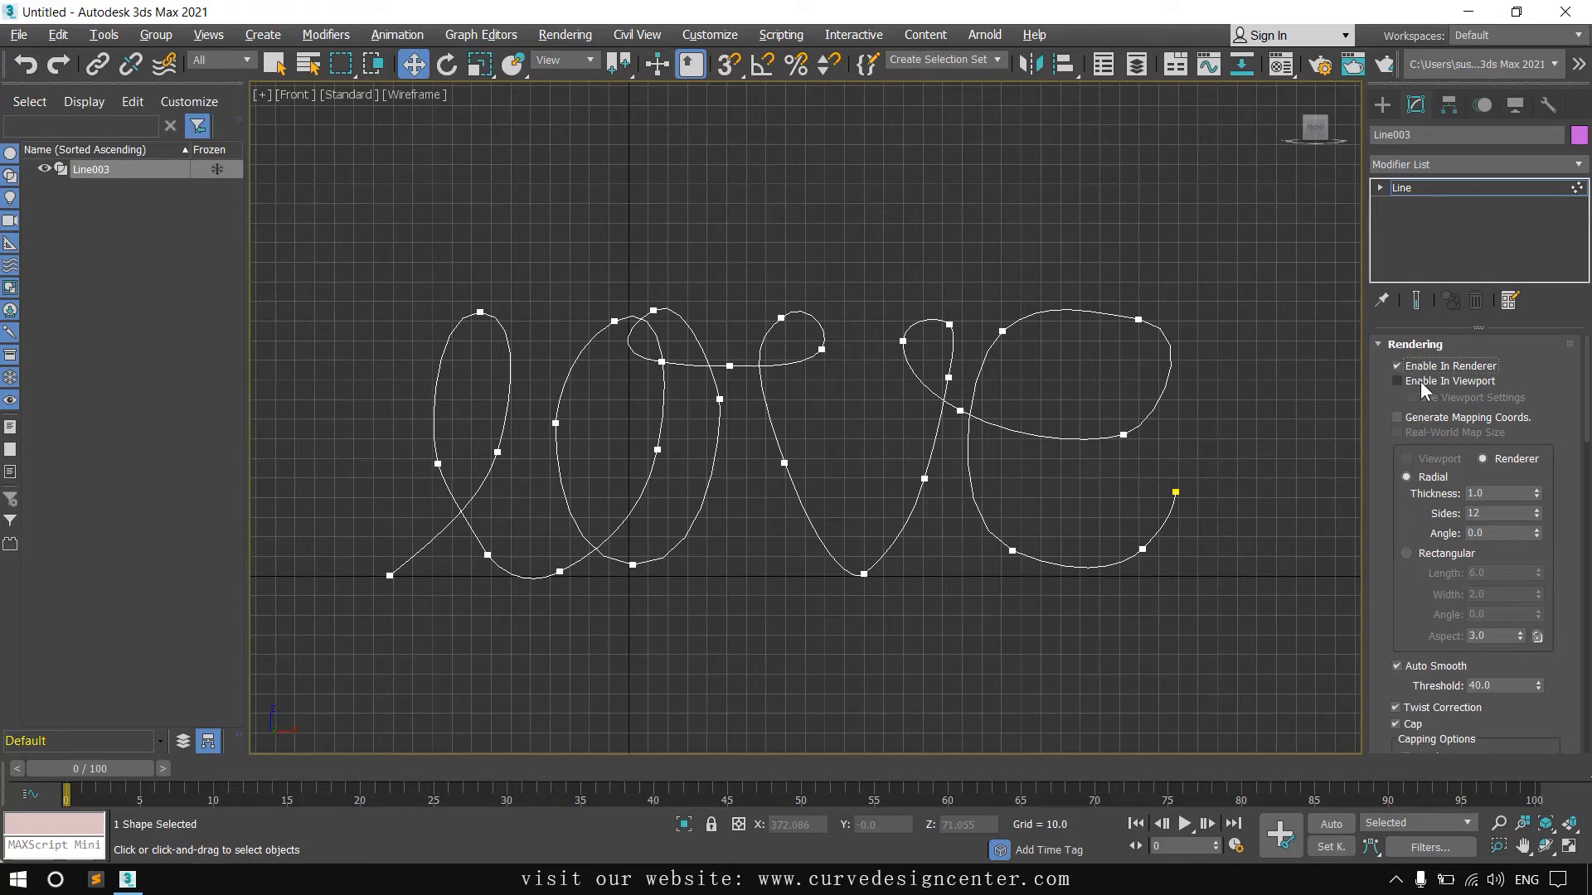
click(1397, 381)
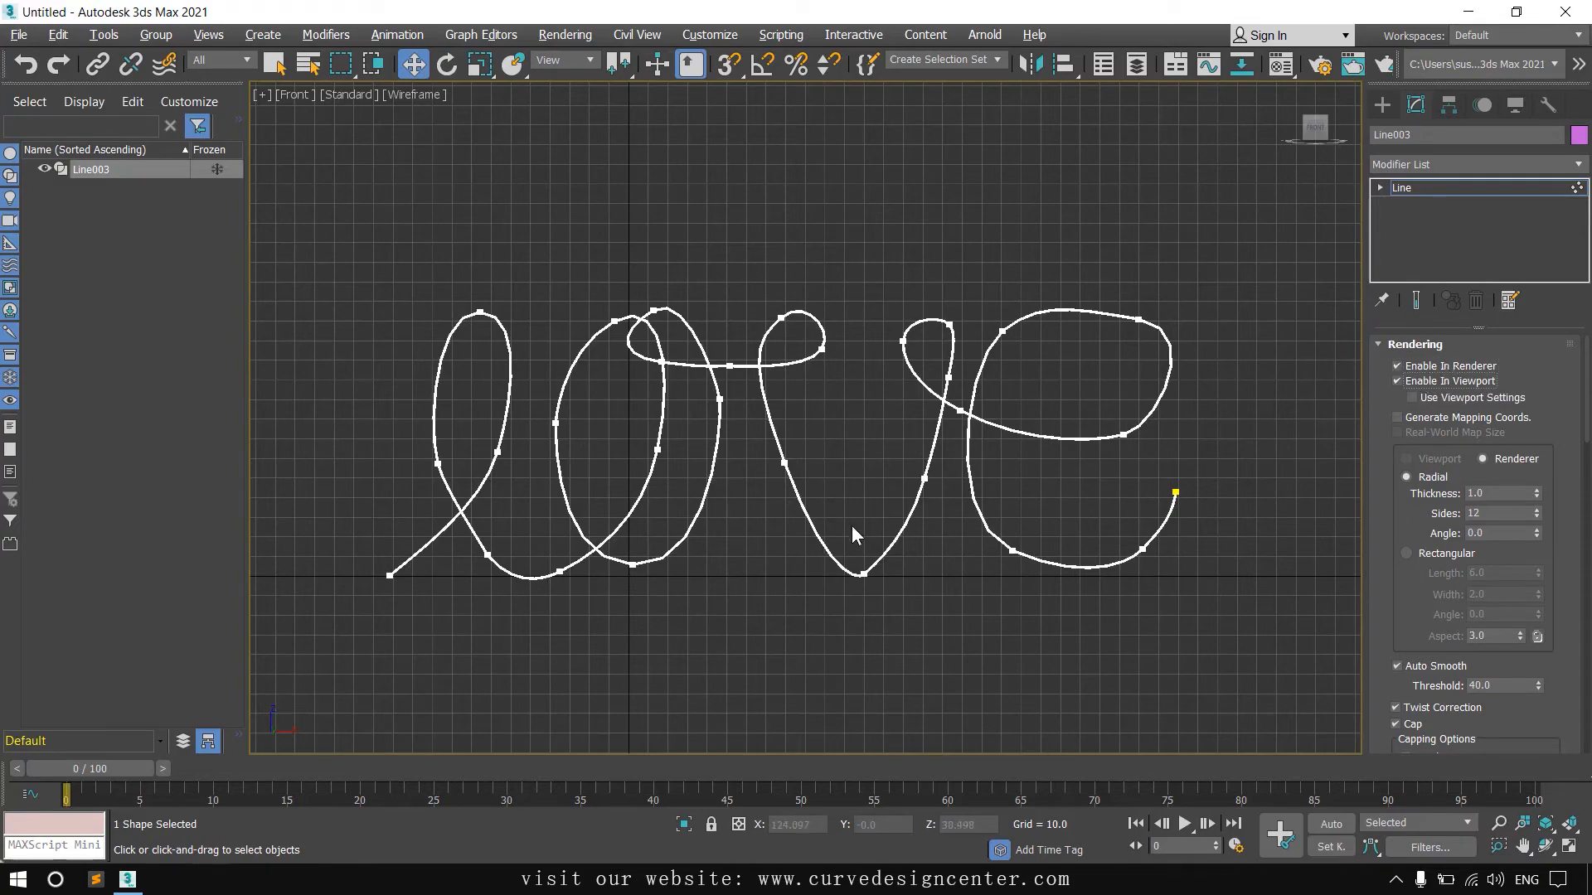
scroll(803, 540, up, 5)
scroll(818, 478, down, 5)
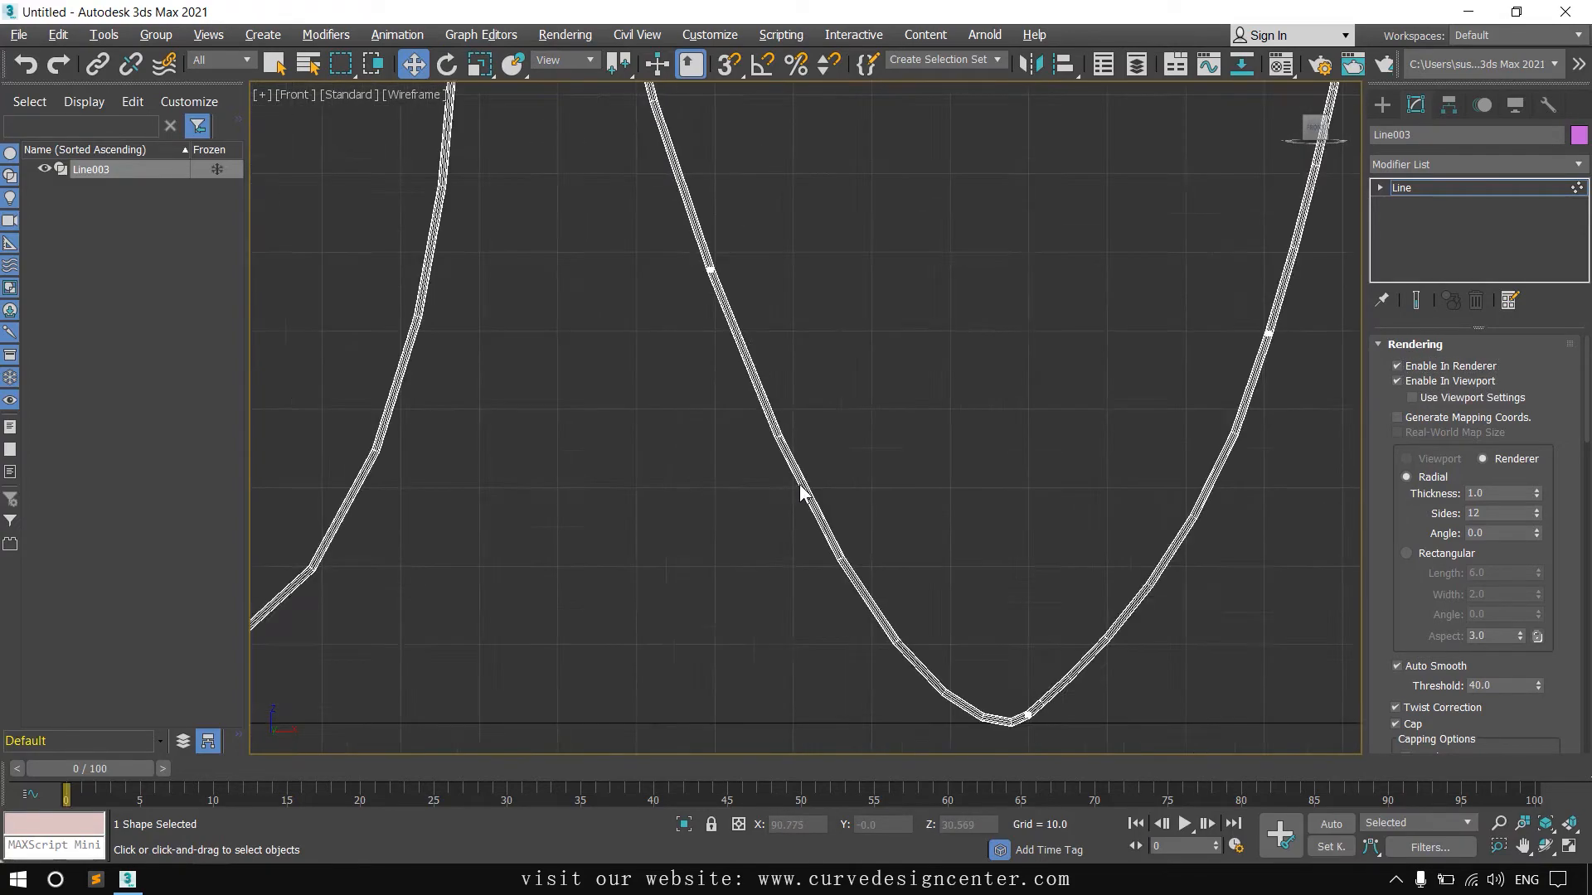
middle_drag(846, 474, 855, 531)
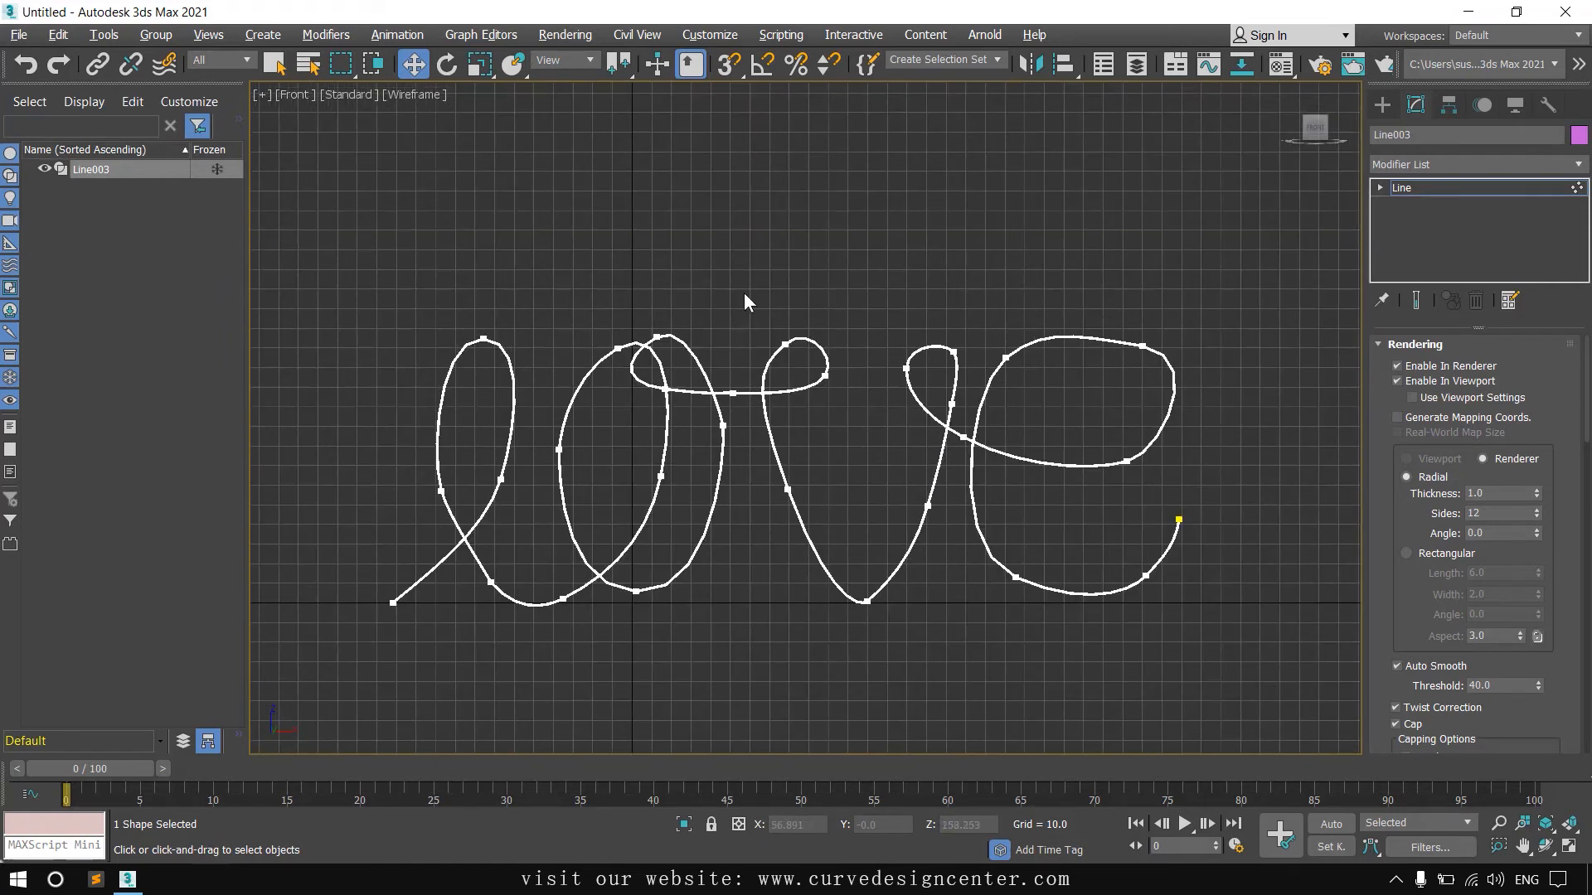
Step: Switch the Front view to Default Shading and set the line's radial thickness to 7.82
key(F3)
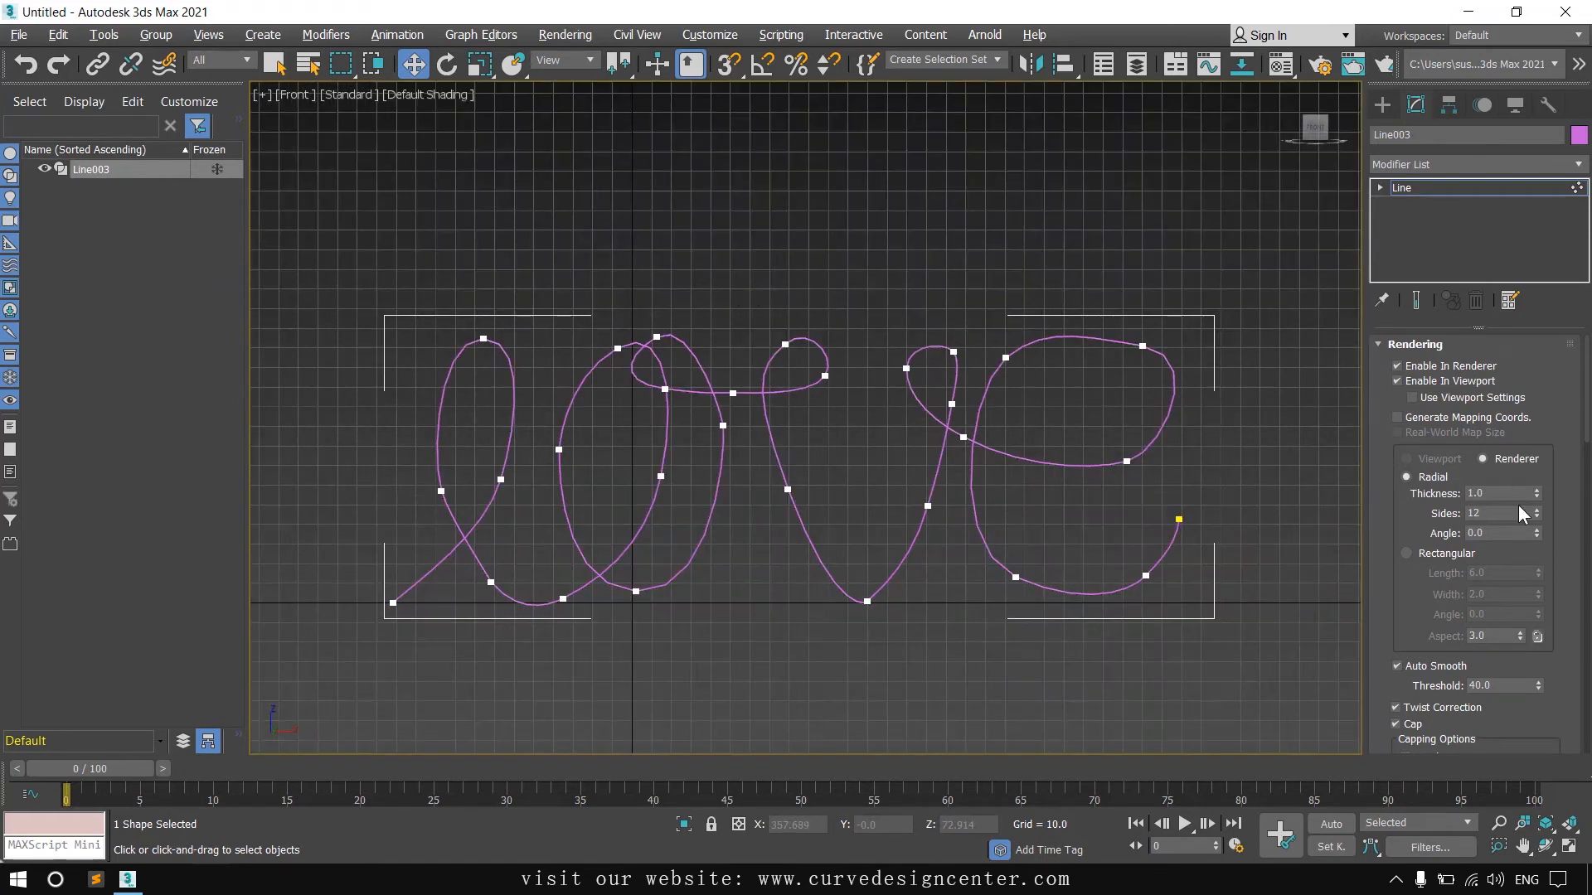
drag(1537, 495, 1537, 813)
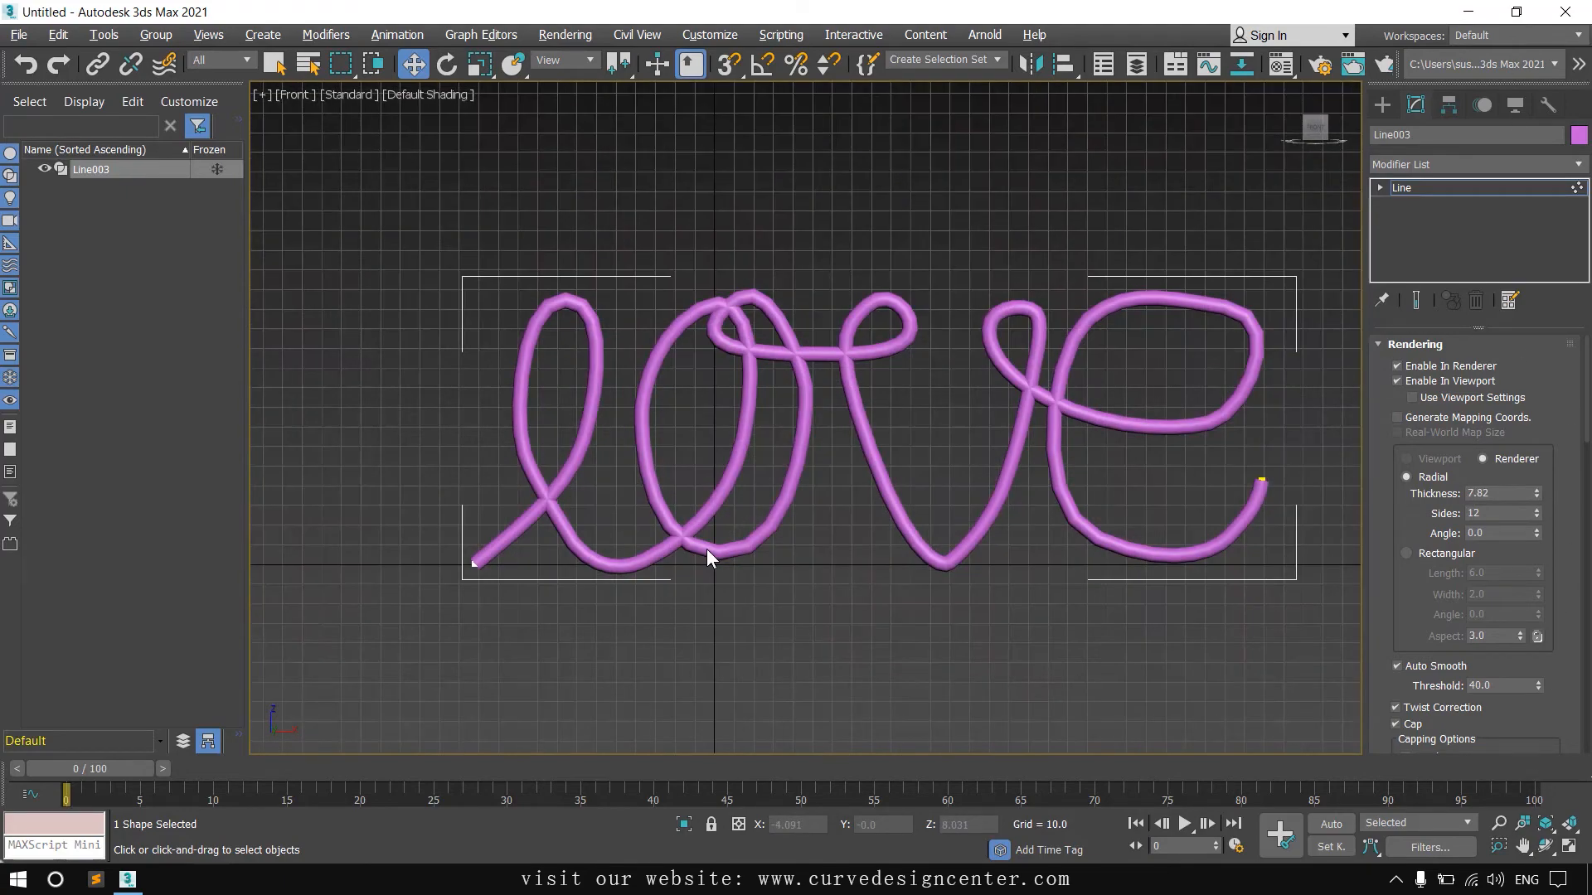
scroll(706, 549, up, 4)
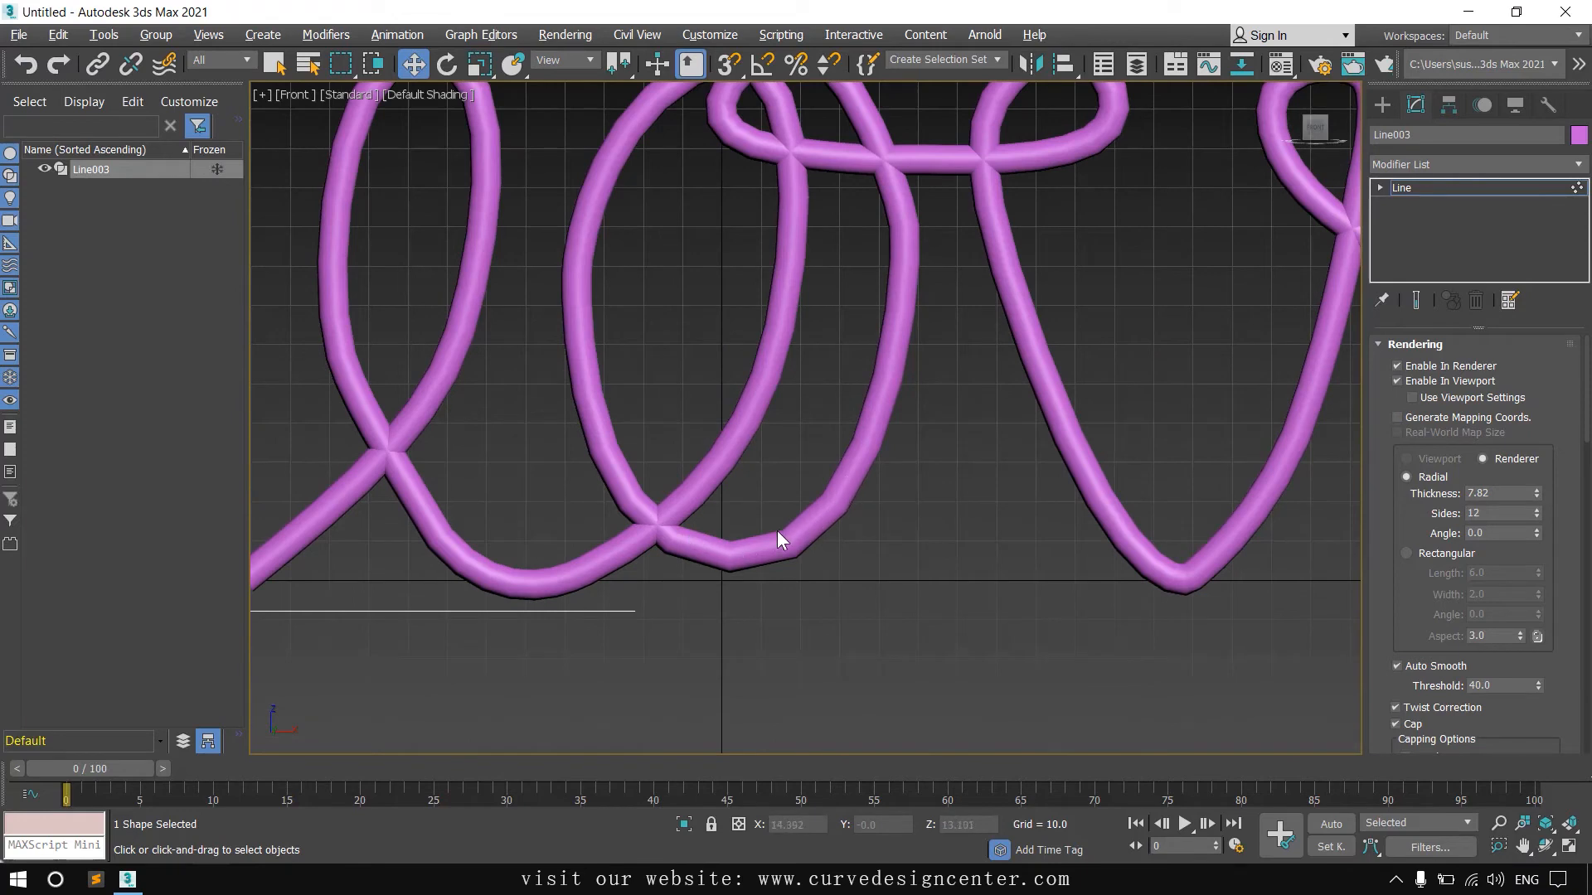
Step: Set the line's interpolation steps to 12
mouse_move(1409, 599)
mouse_down()
mouse_move(1396, 611)
mouse_move(1398, 587)
mouse_up()
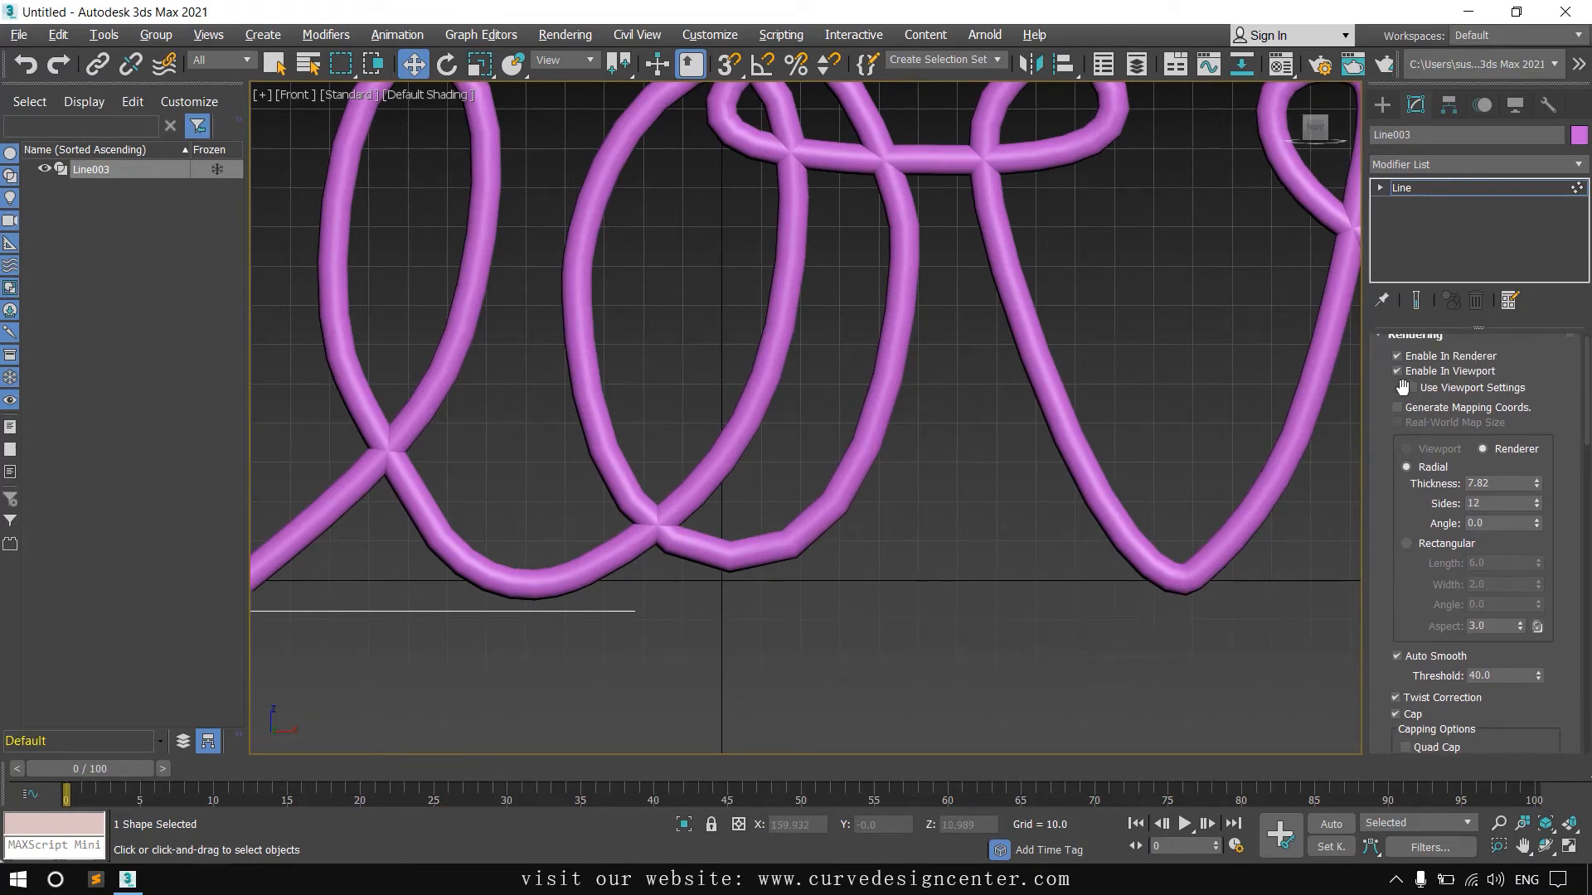
scroll(1383, 515, up, 1)
click(1409, 345)
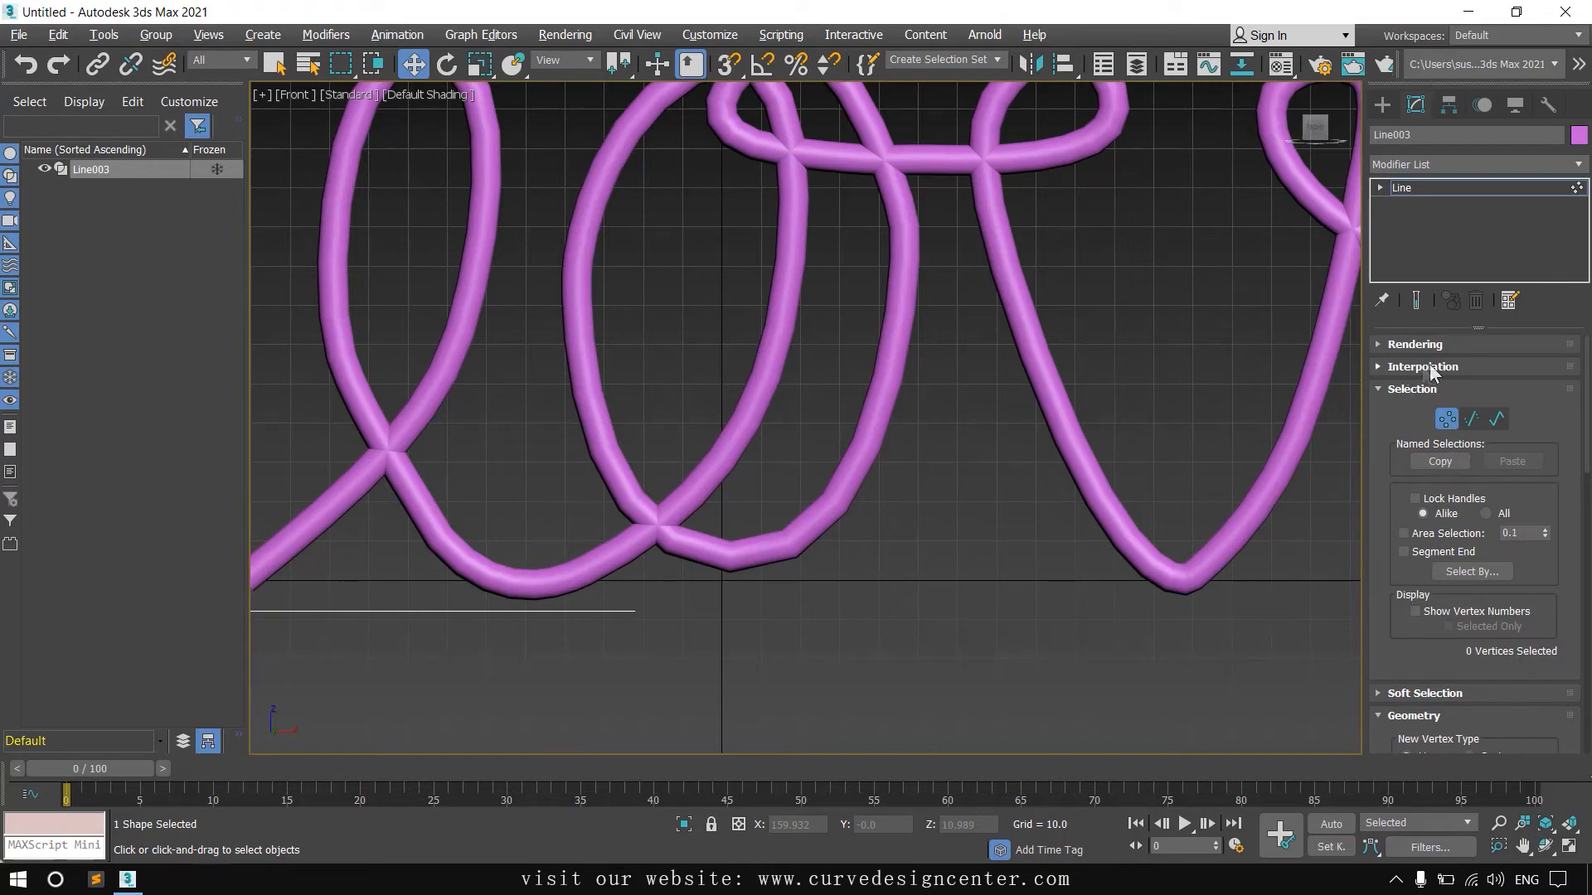
click(1426, 365)
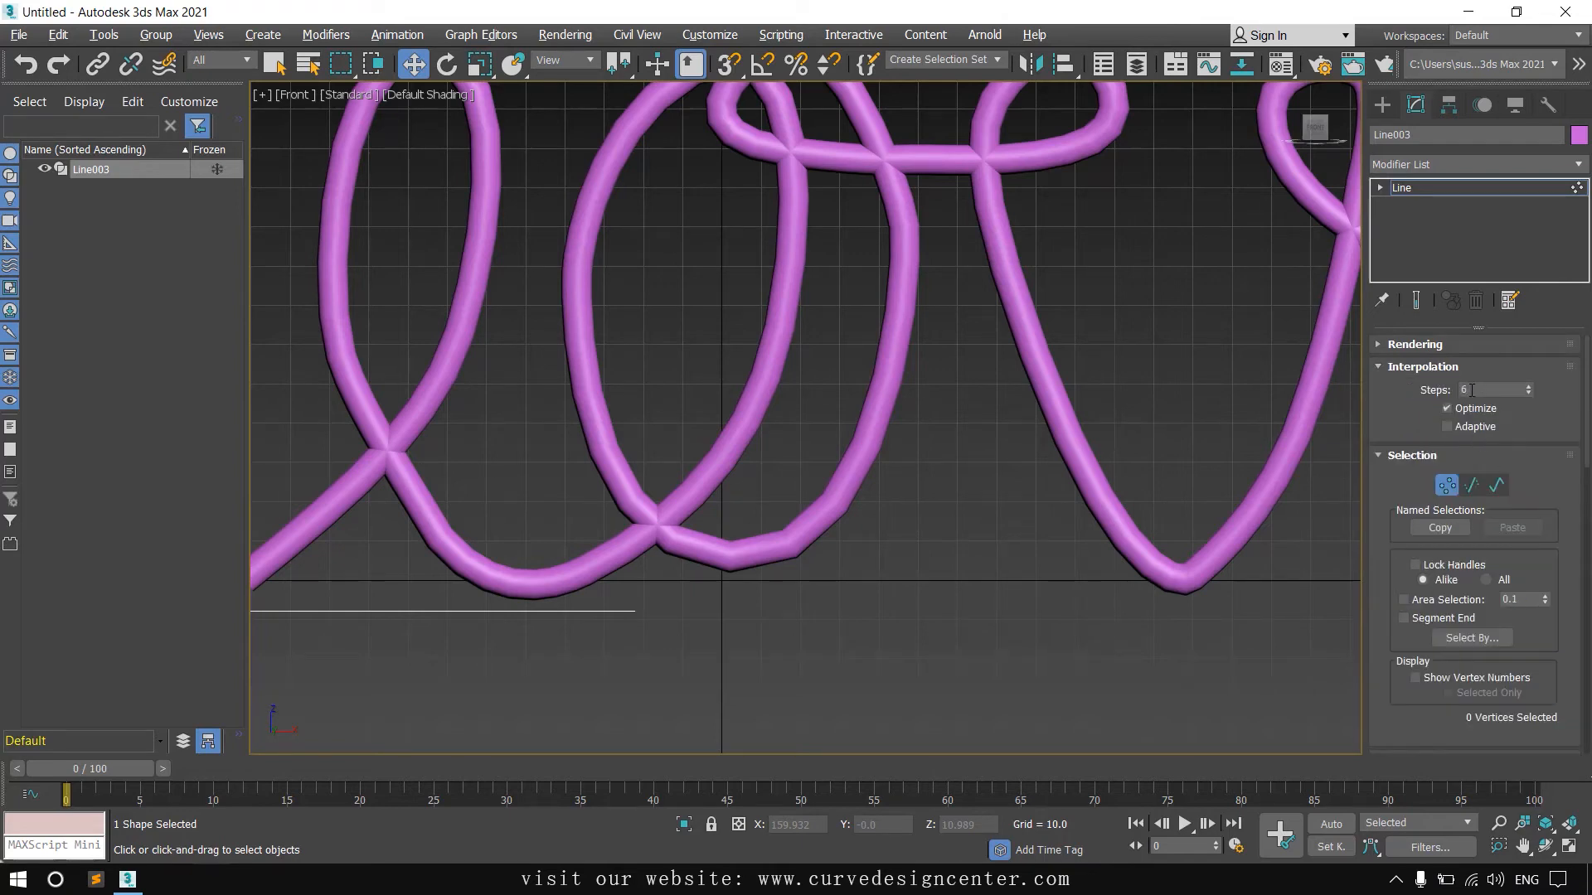
double_click(1489, 390)
text(12)
key(Return)
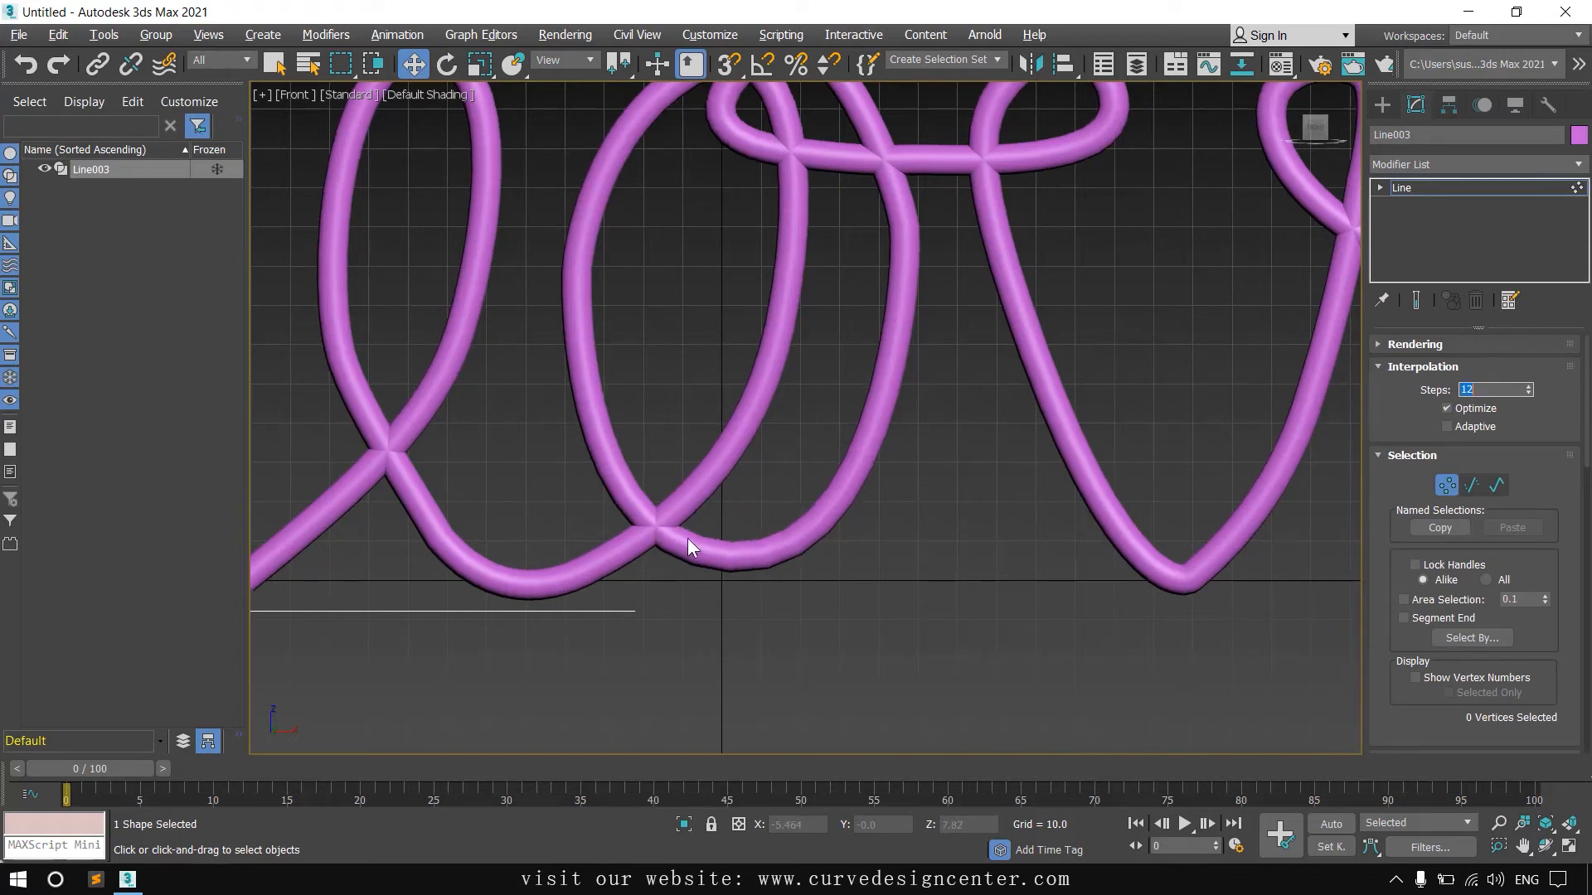
Step: Expand the line's sub-object levels and go to the Vertex level with the rendering settings open
click(1377, 343)
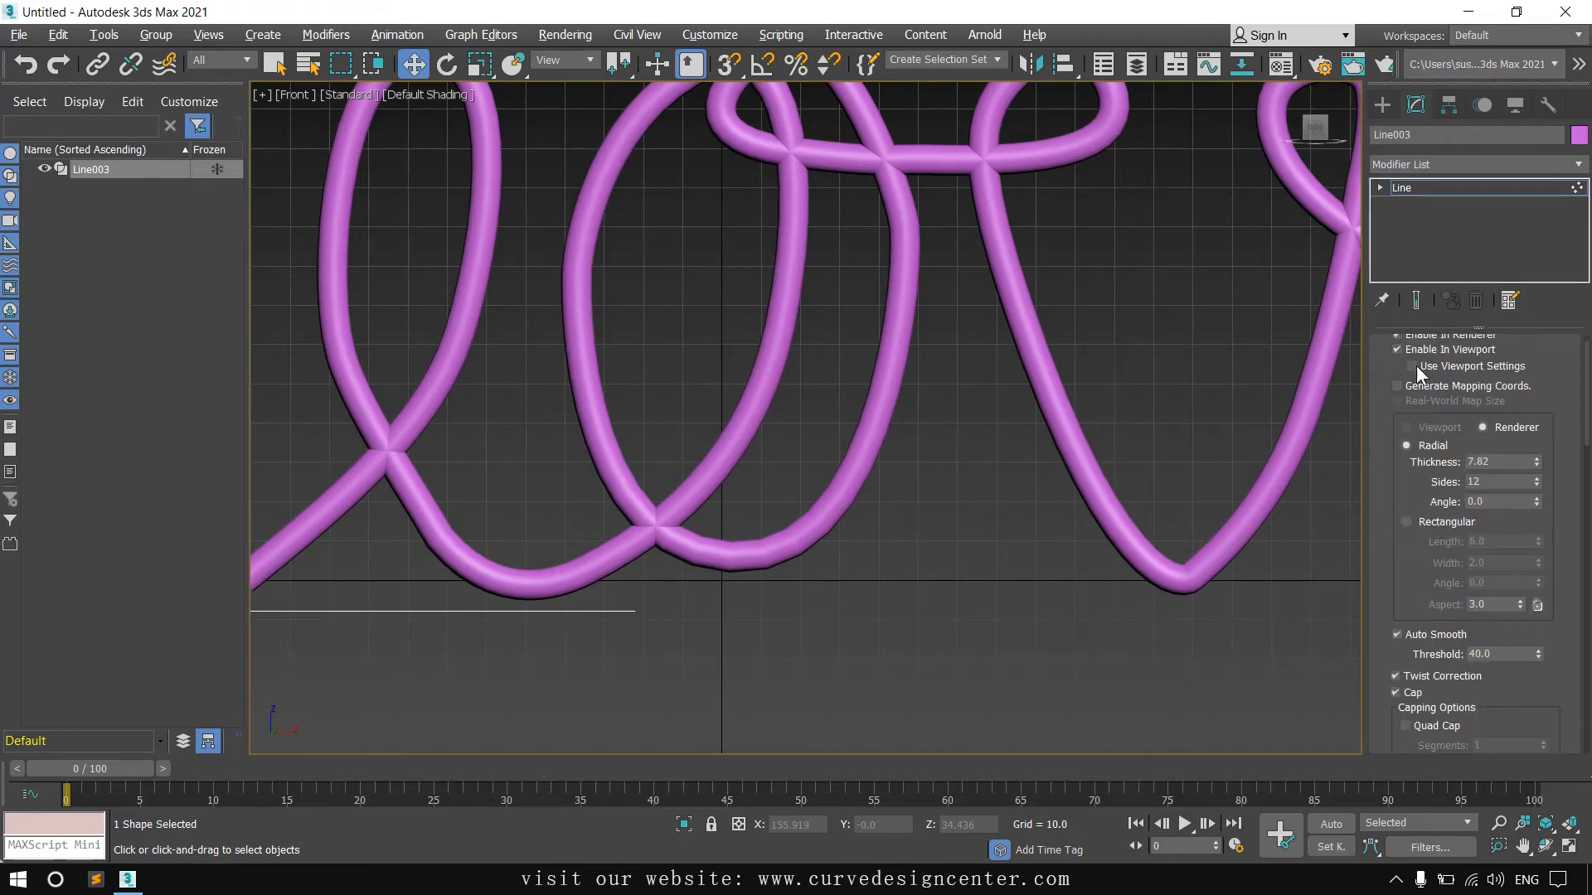
click(1379, 189)
click(1407, 203)
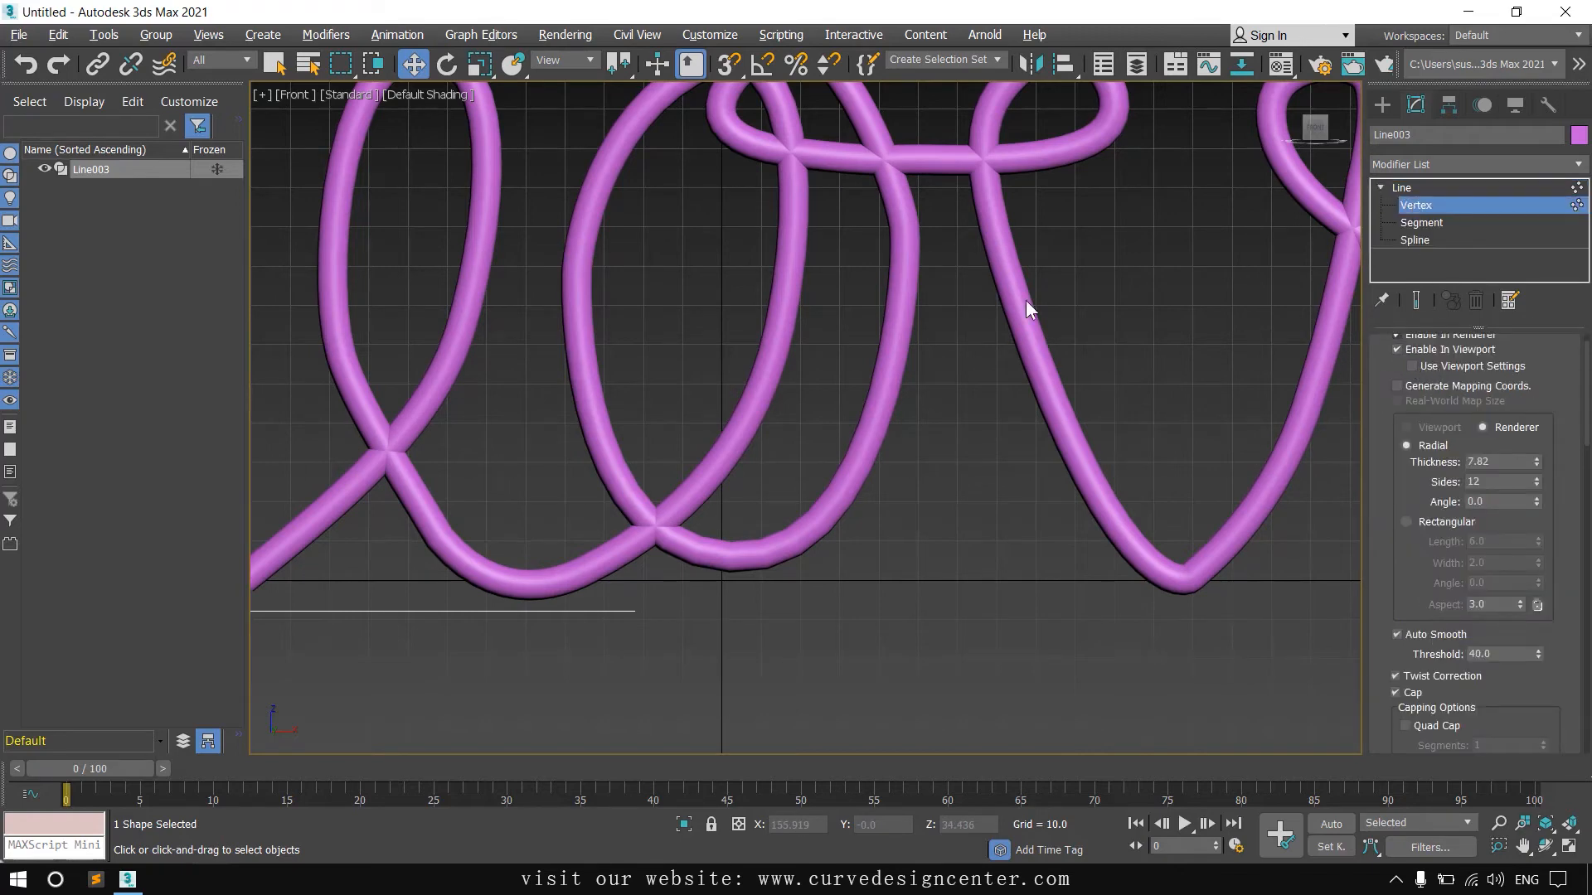
scroll(746, 531, down, 2)
scroll(1415, 375, up, 1)
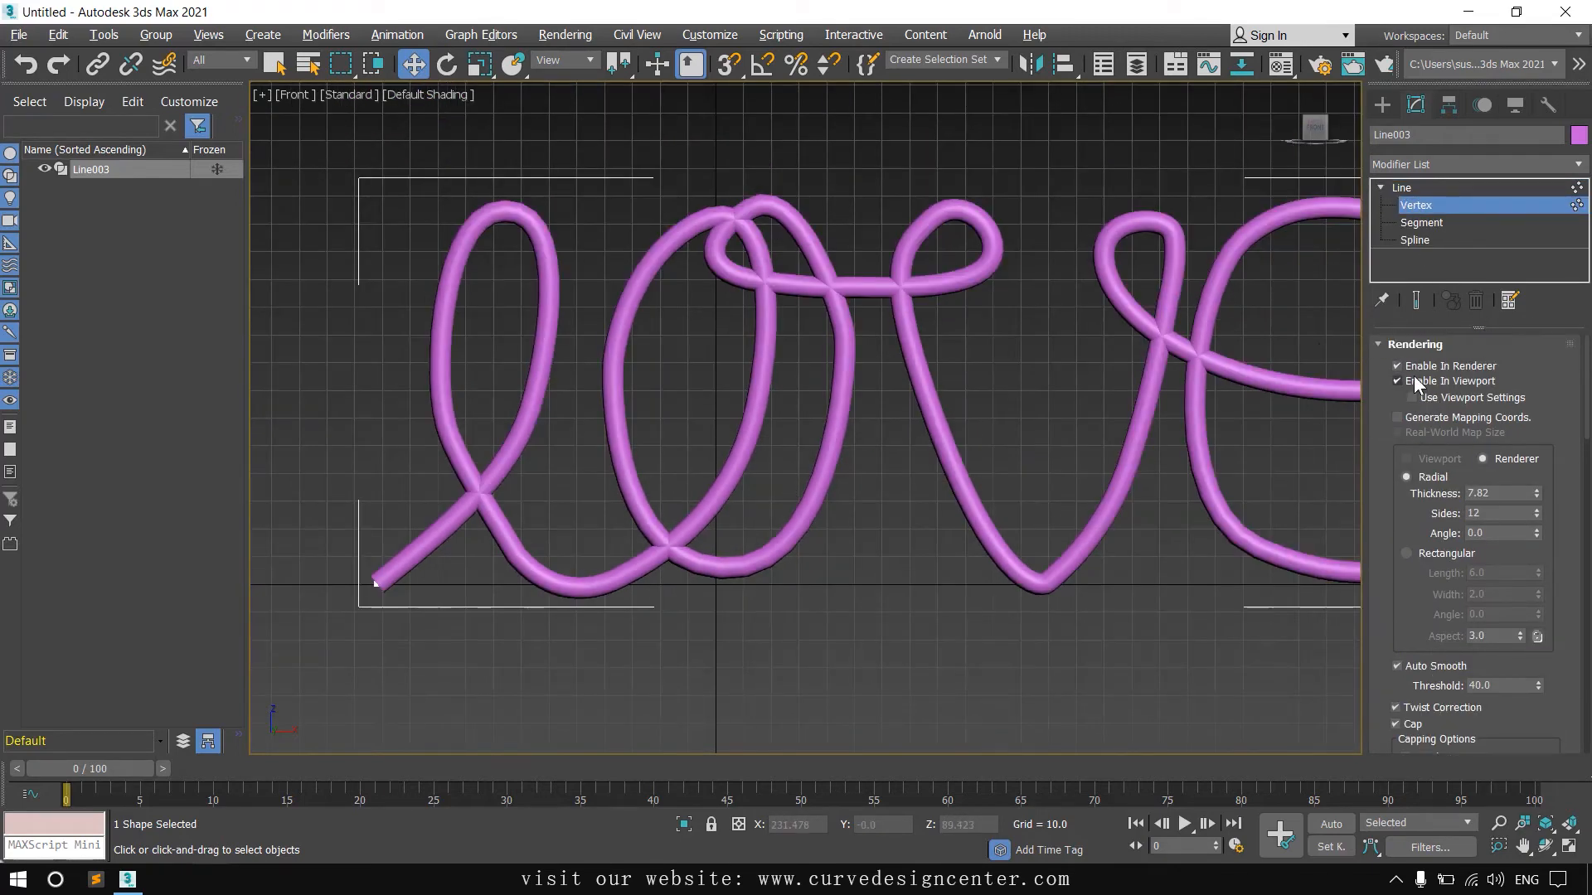
Step: Turn off the line's rendering in the renderer and viewport, and set its thickness to 5.943
click(1410, 381)
middle_drag(913, 552, 878, 545)
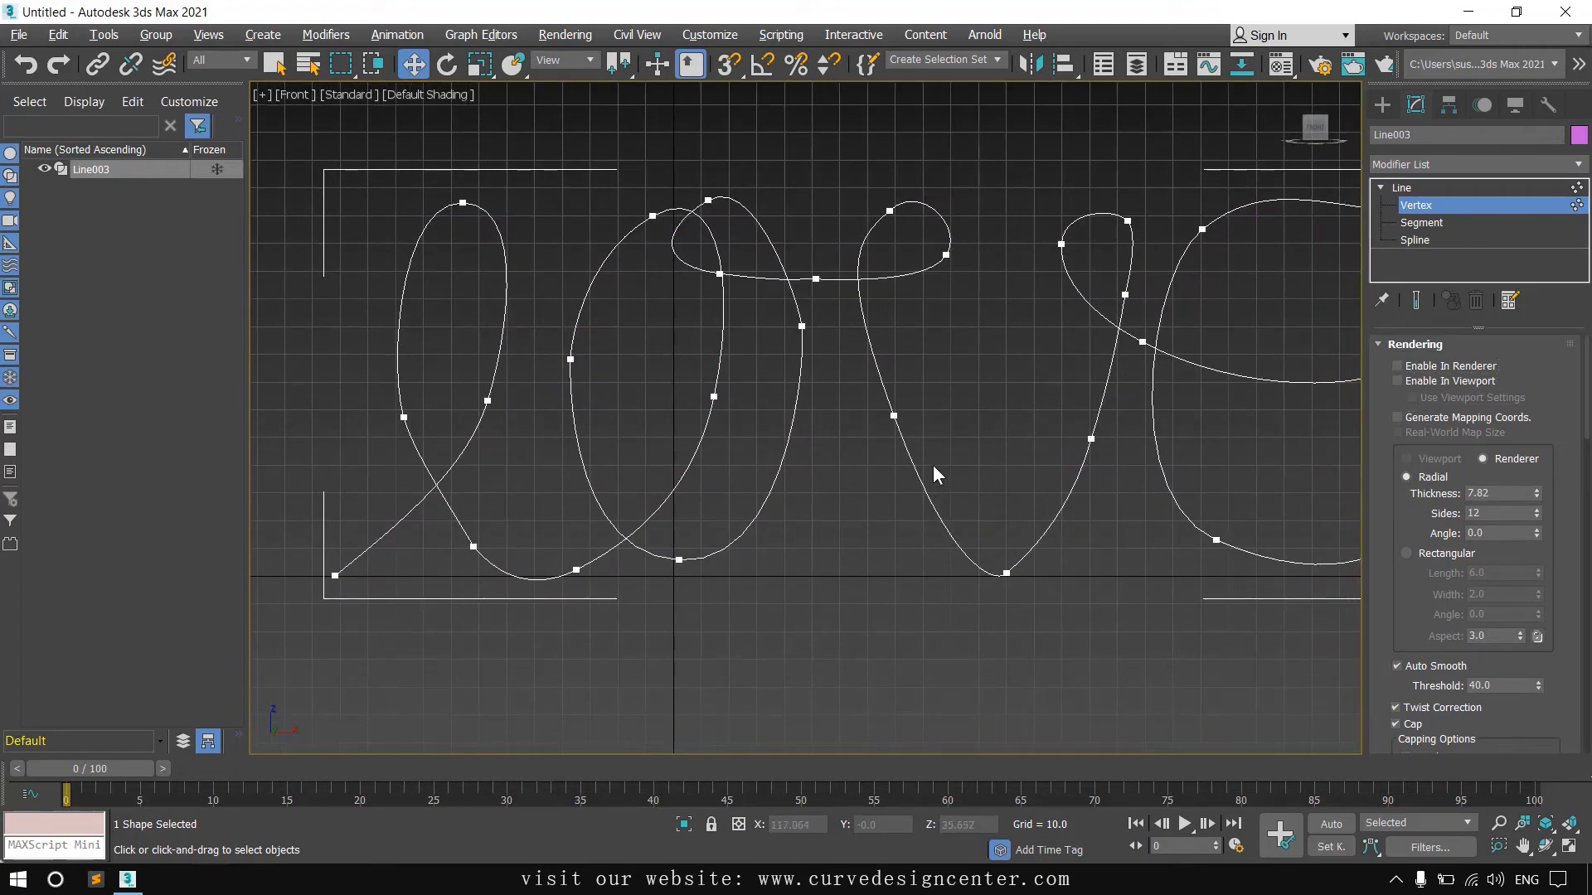
middle_drag(912, 457, 813, 439)
scroll(1410, 614, down, 6)
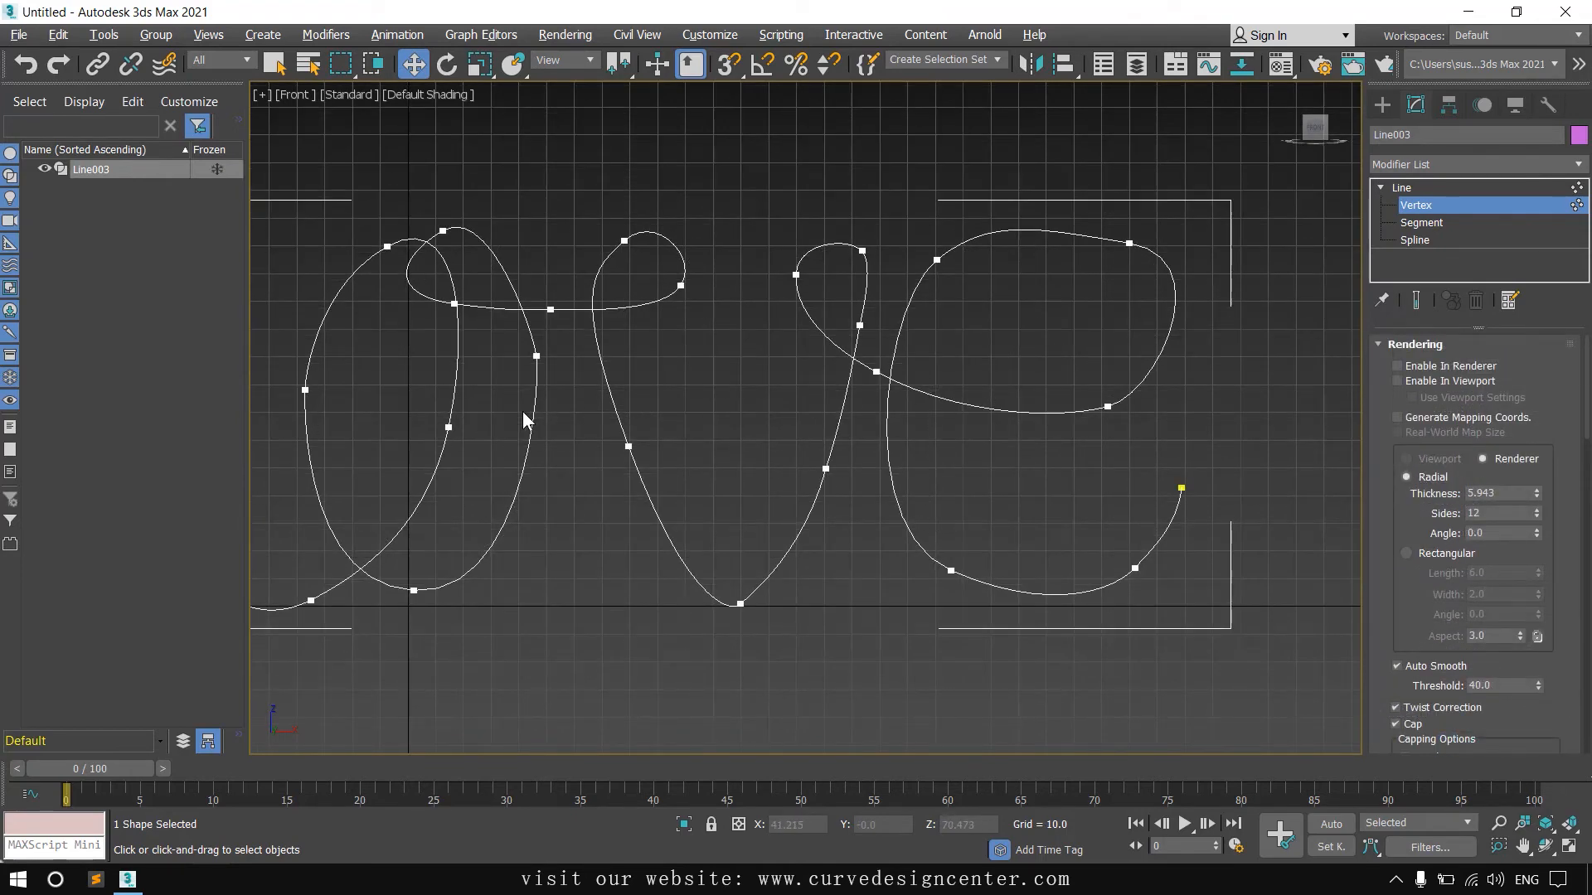
Step: Break the line at the vertex on the stroke joining the letters v and e
scroll(863, 371, up, 4)
click(889, 373)
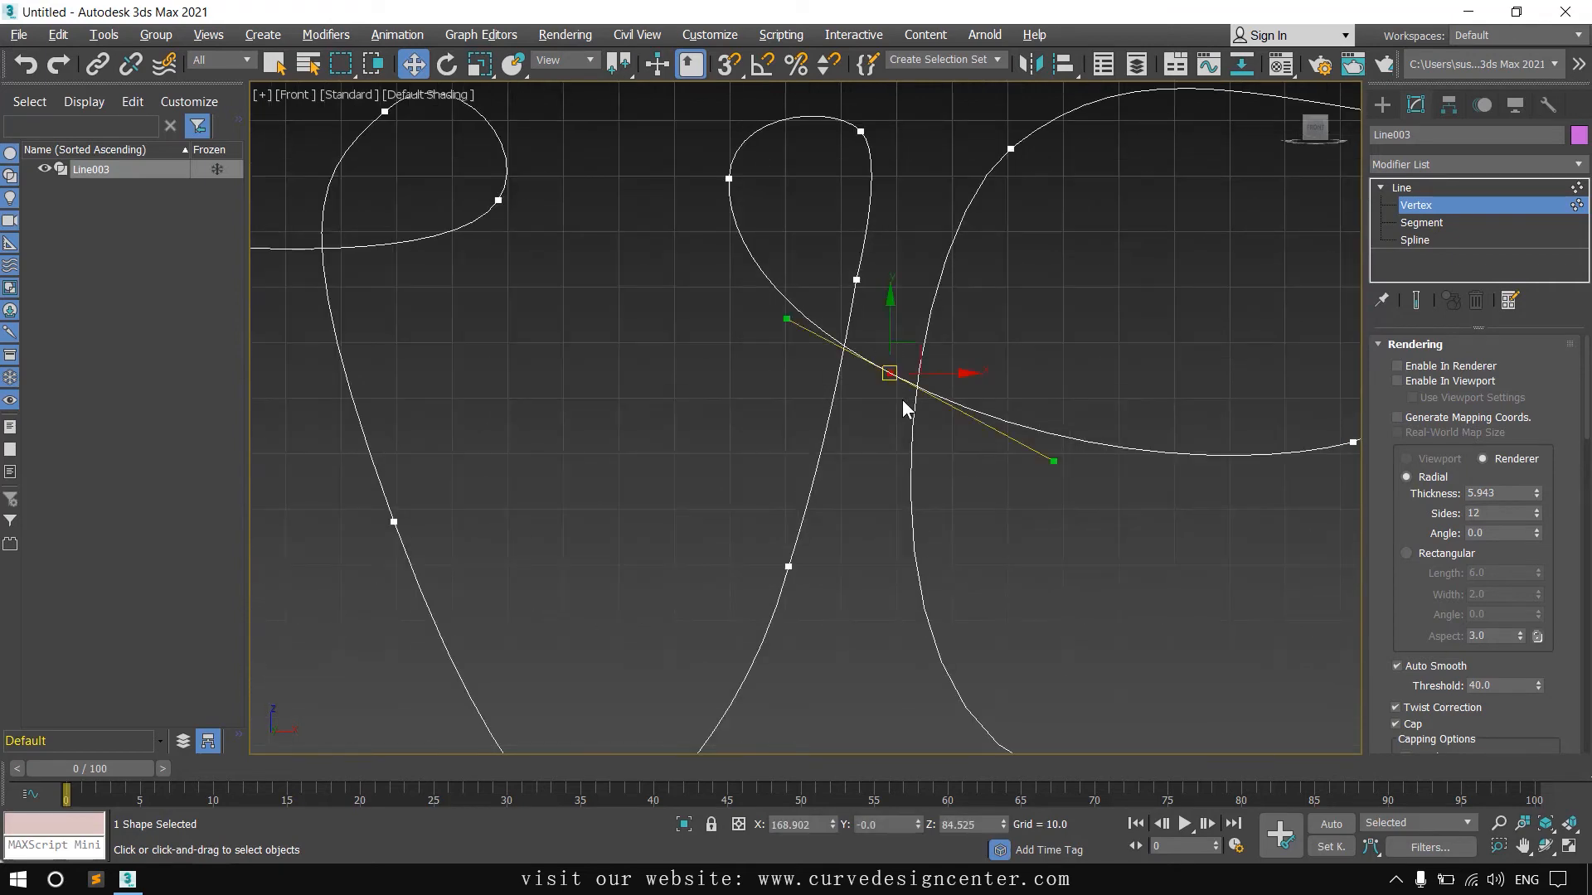
click(1426, 344)
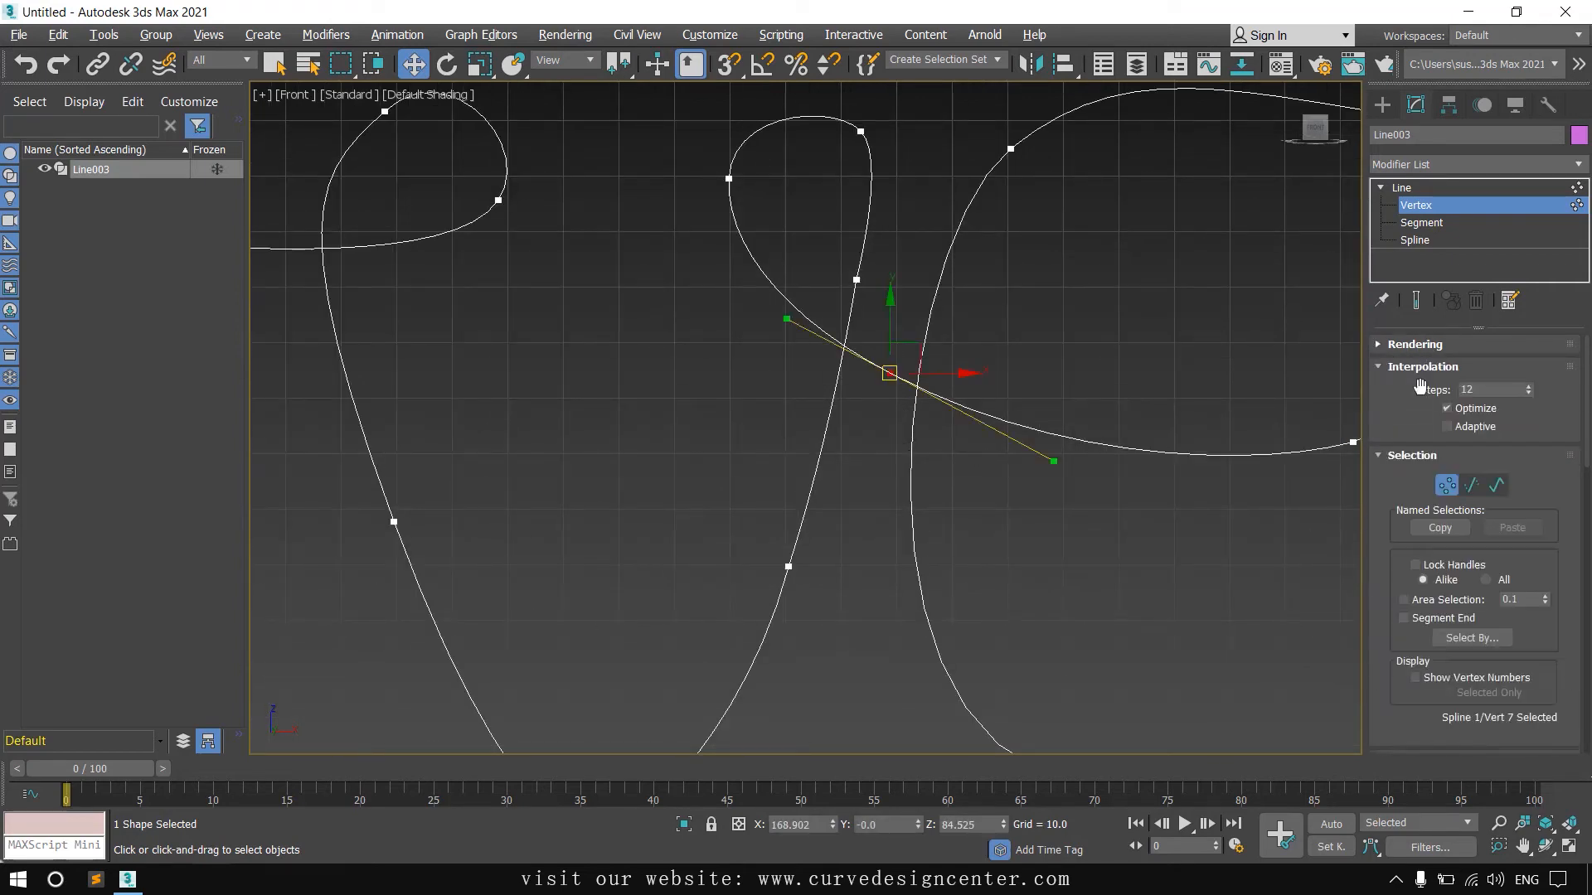
click(1401, 366)
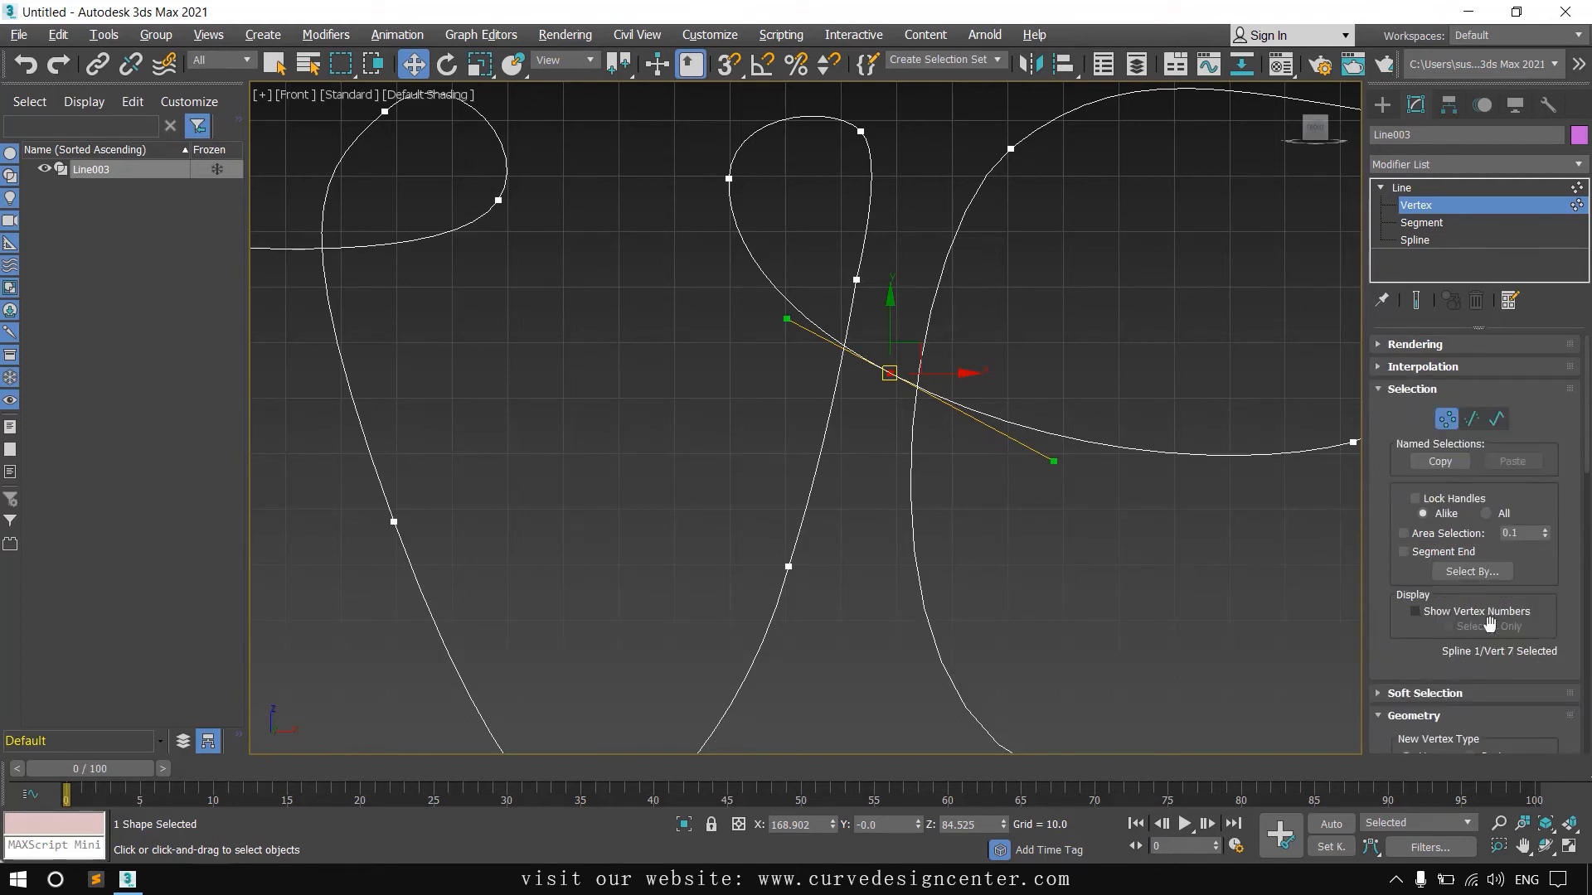
scroll(1490, 626, down, 3)
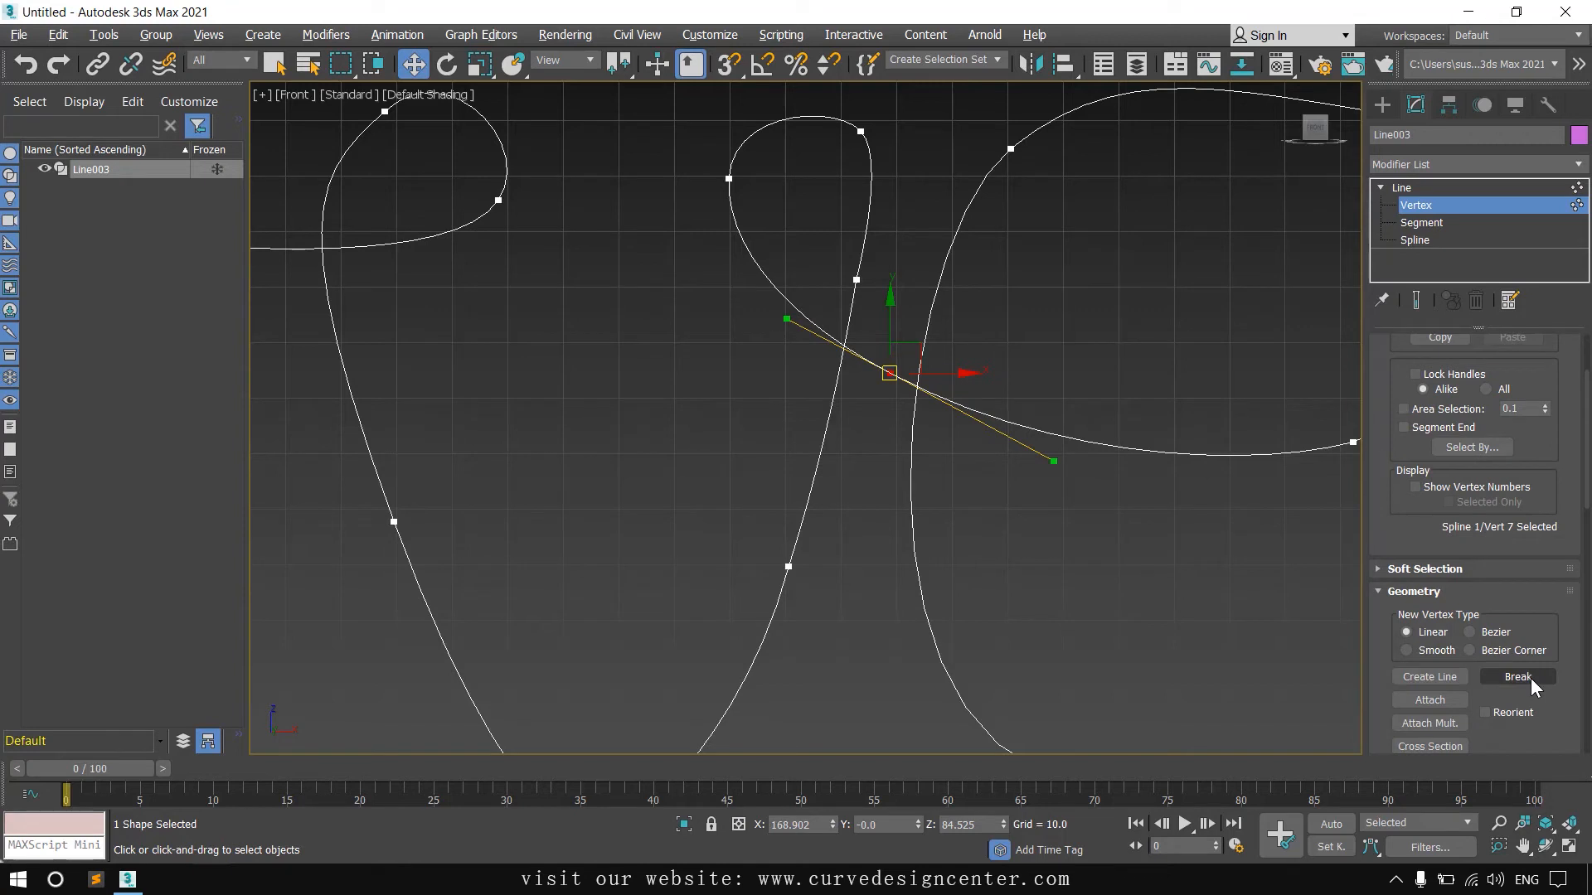
click(1530, 678)
Step: Test the break by moving one of the separated end vertices off the joint, and undo that move
click(890, 373)
drag(912, 355, 895, 370)
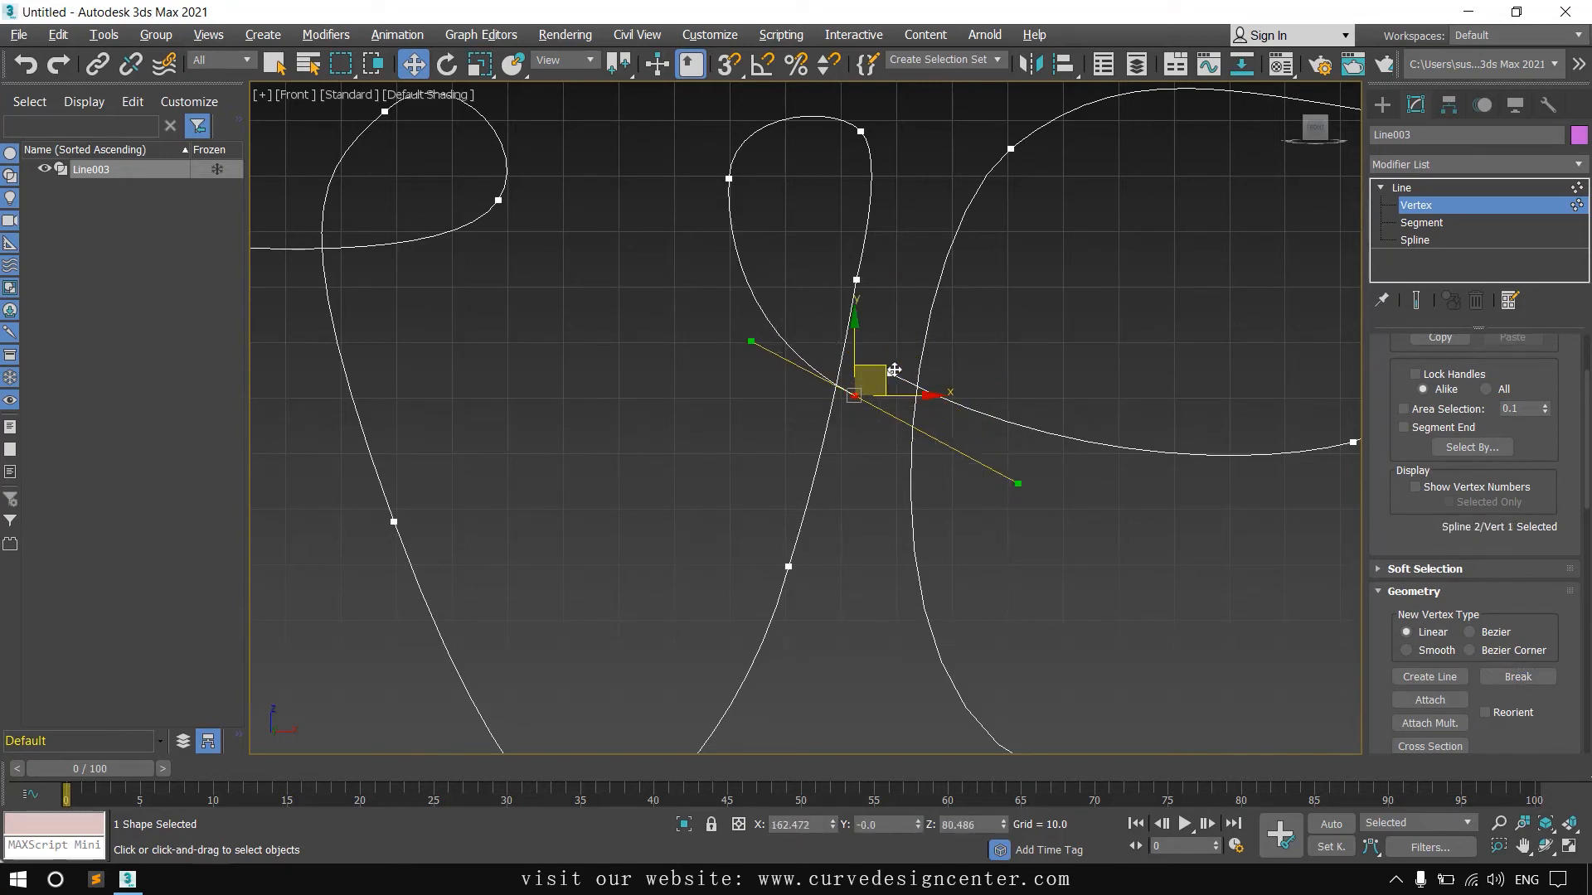
key(ctrl+z)
Step: Leave the sub-object level, try moving the whole line in the Front view, and undo that move
click(1420, 241)
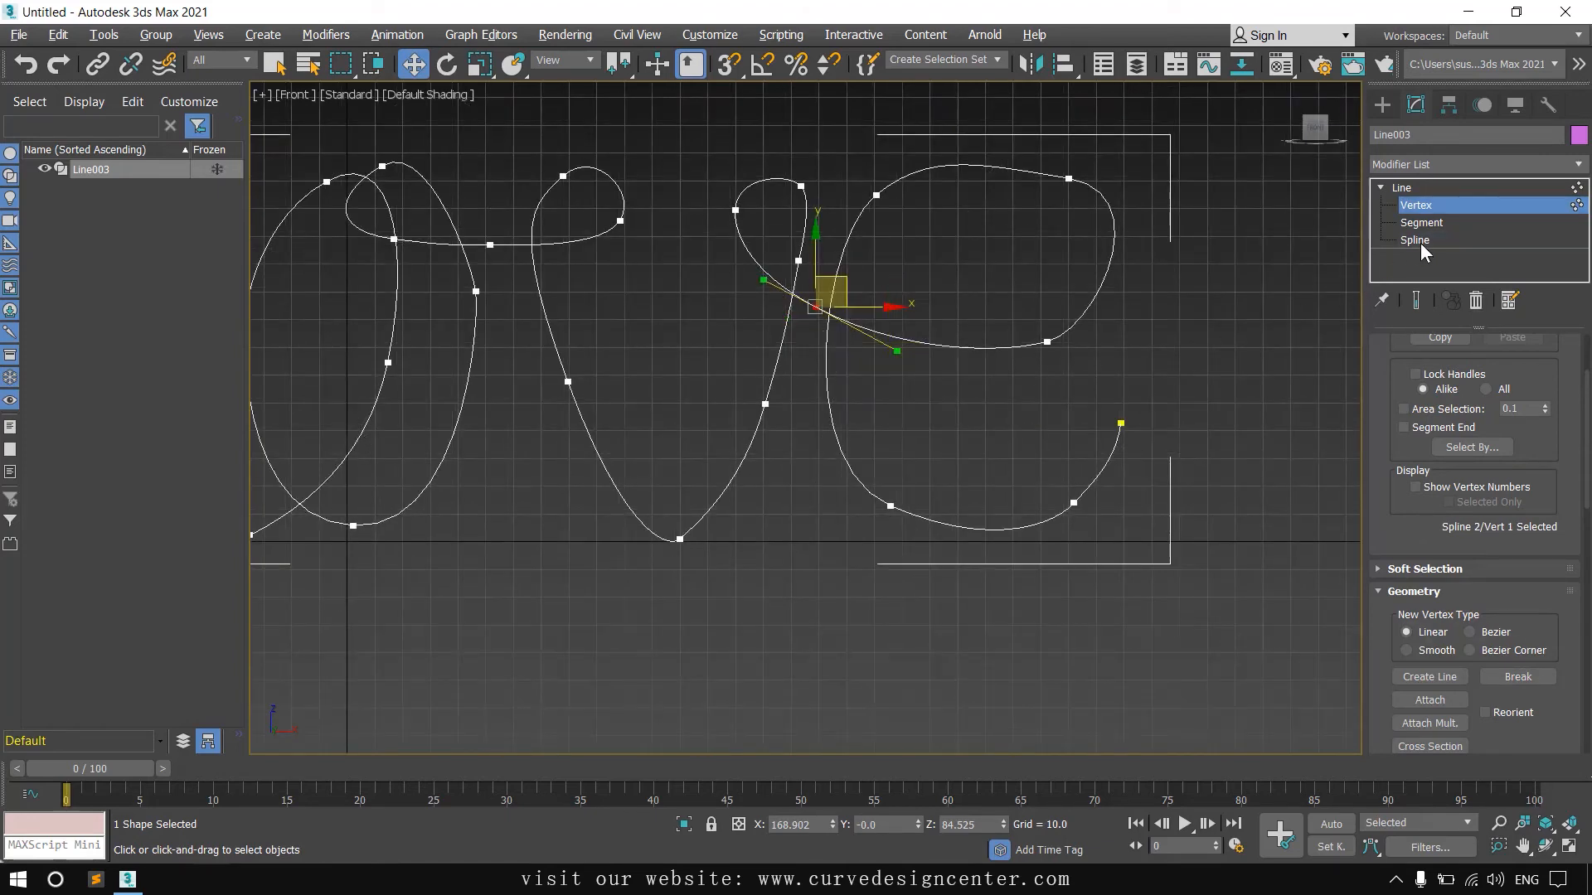
click(1420, 241)
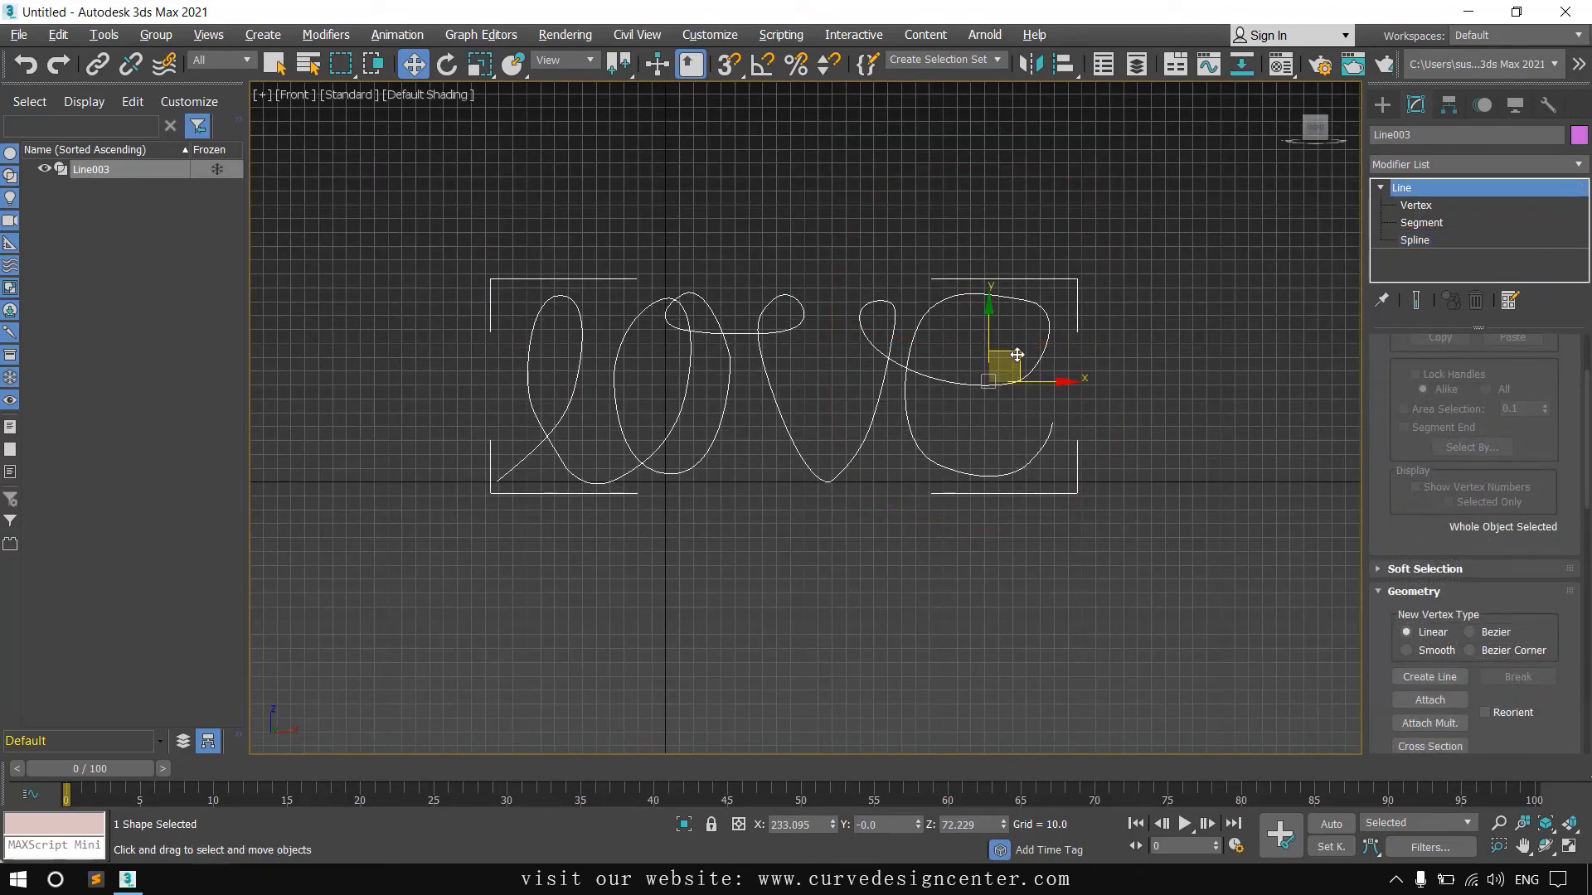
drag(1012, 359, 998, 319)
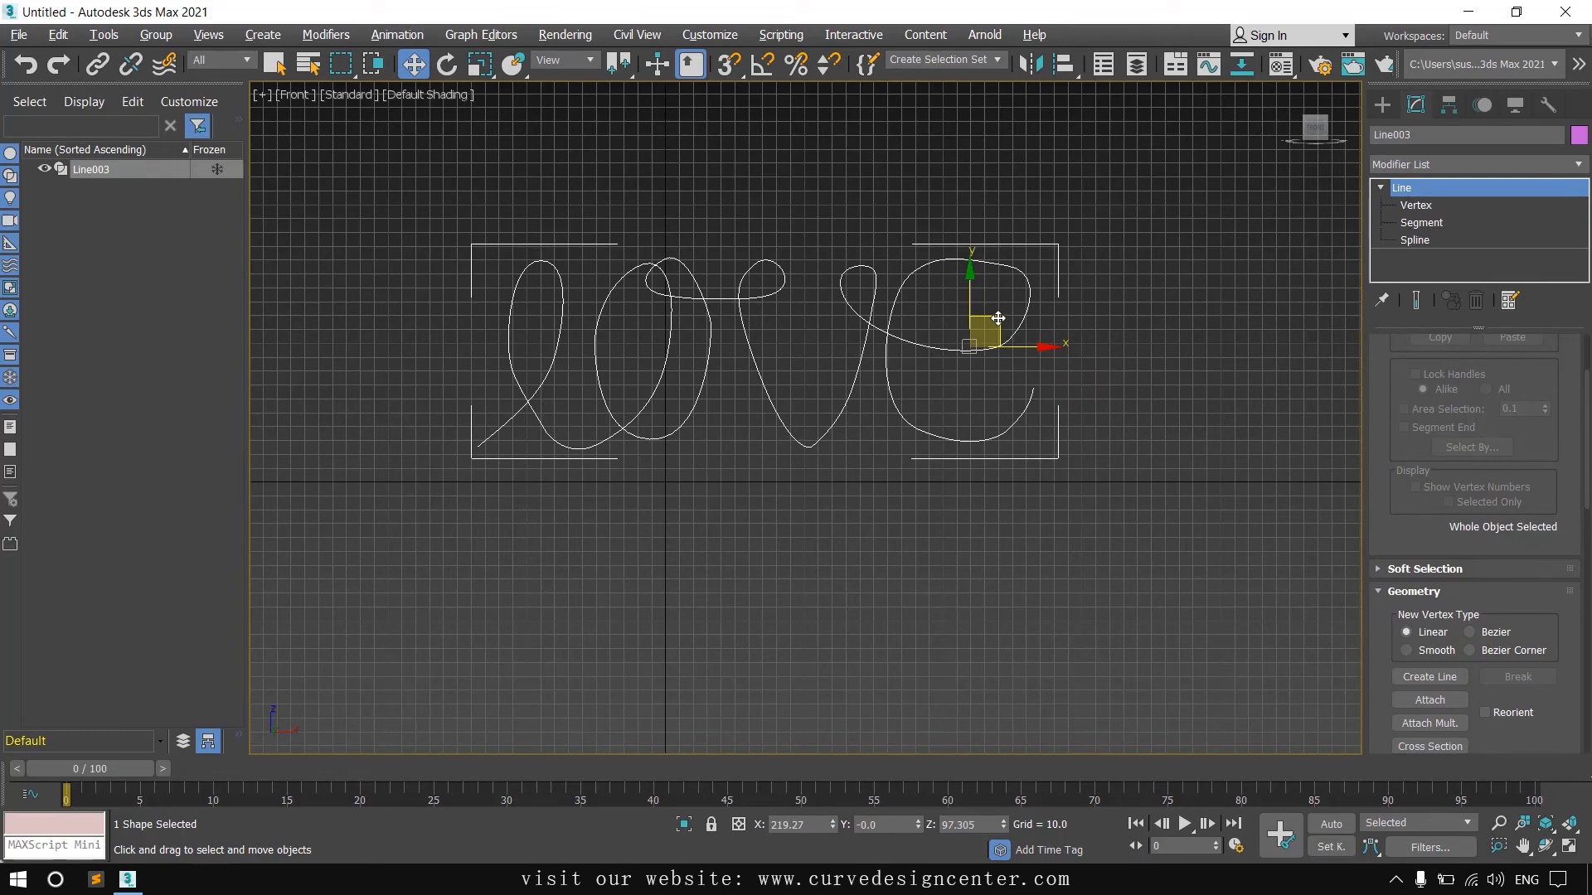
key(ctrl+z)
Step: Select the letter e's spline at the Spline level and detach it as a separate shape with the default name
click(1413, 239)
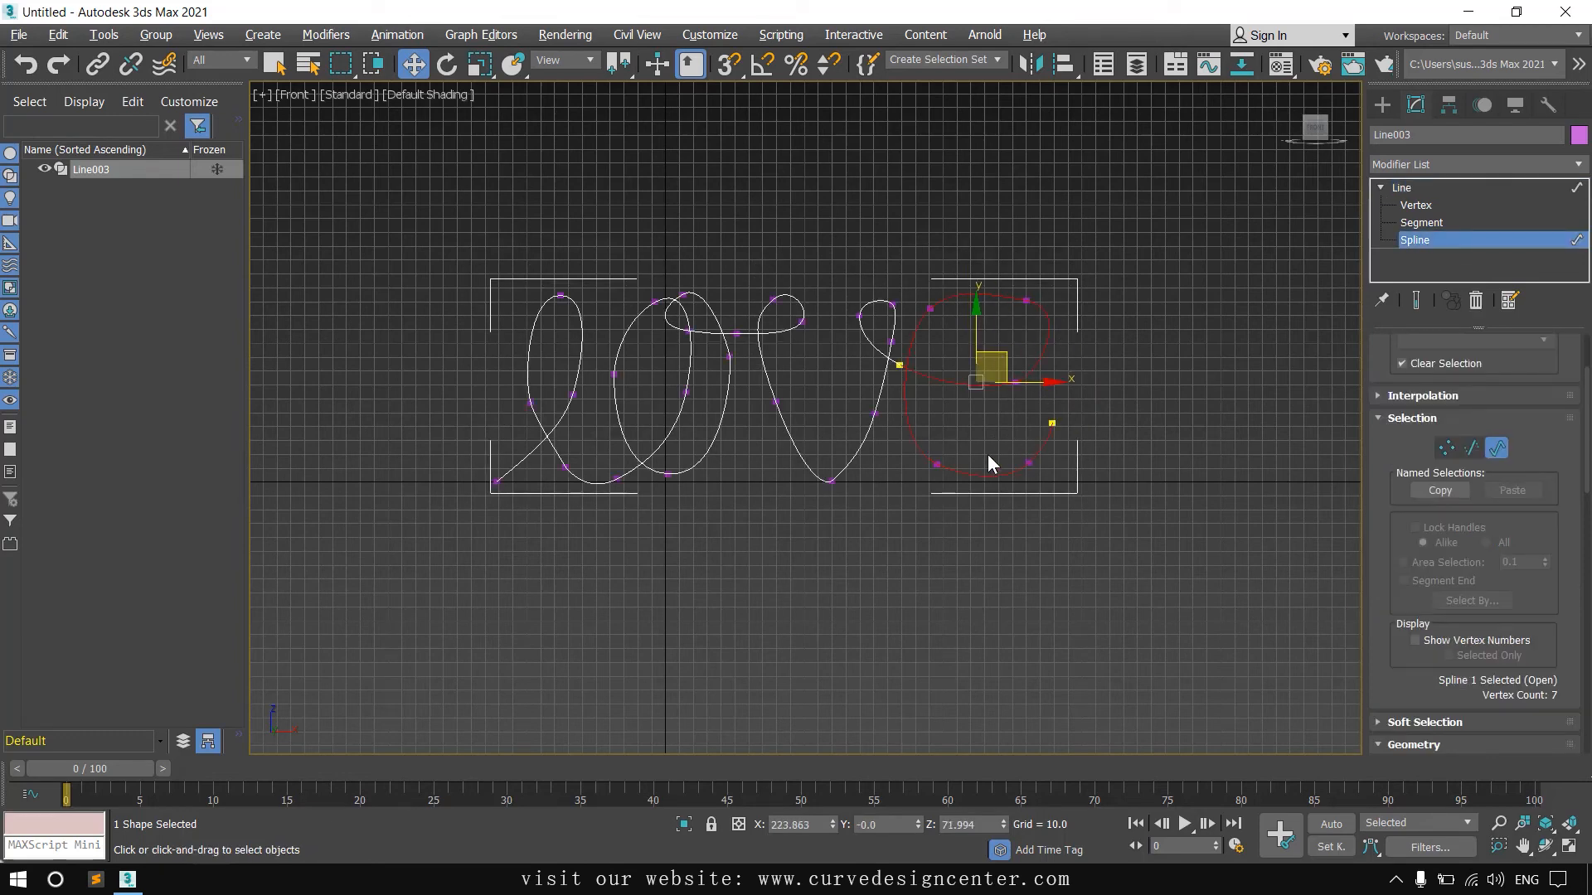
scroll(1470, 549, down, 5)
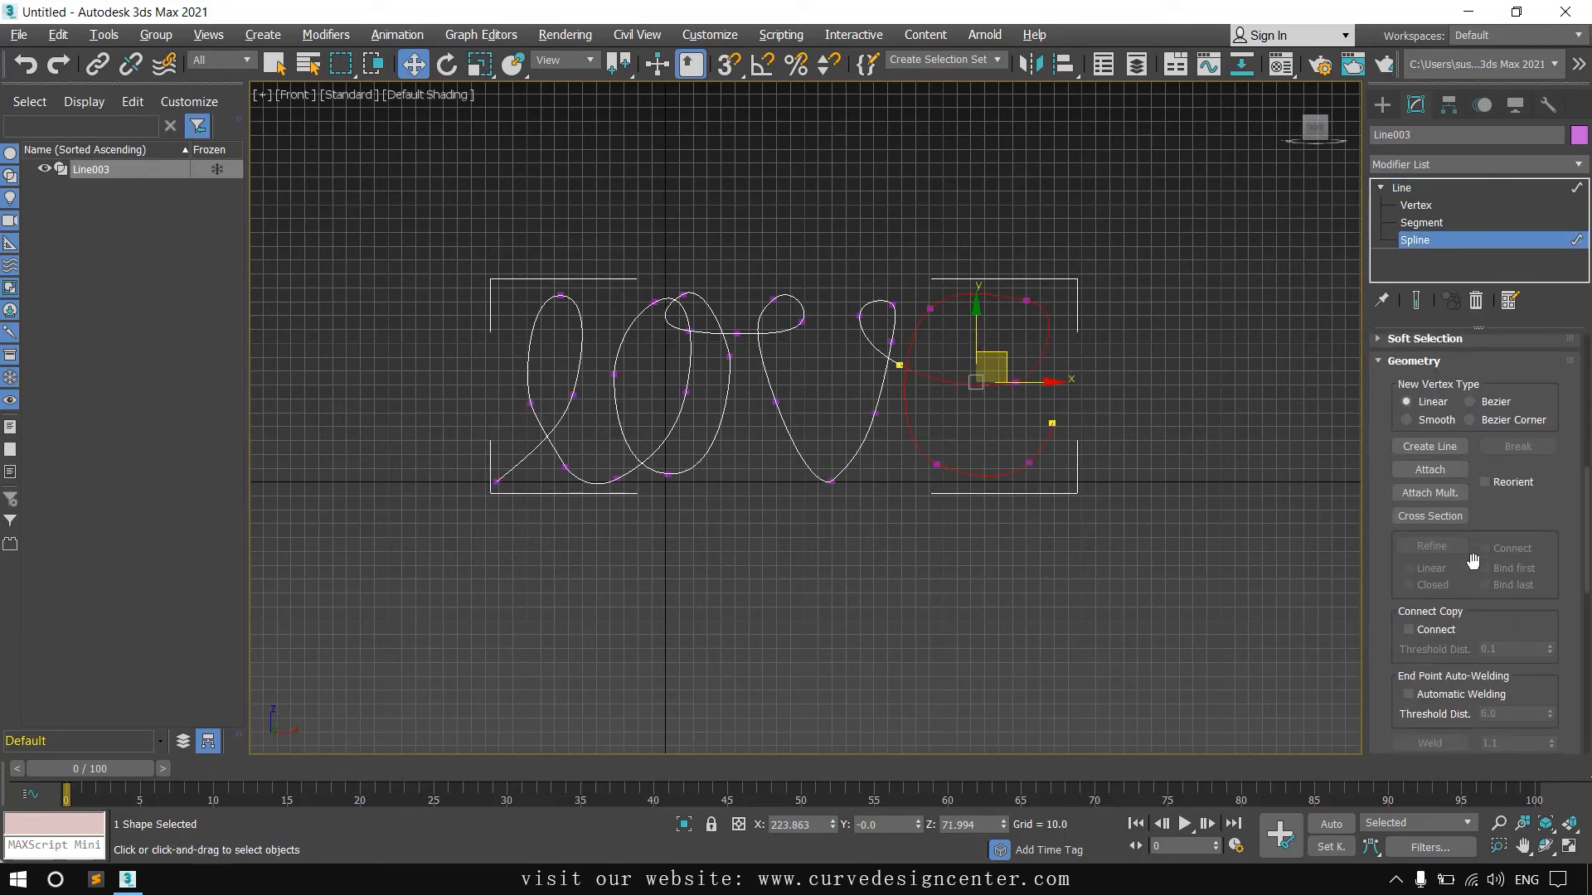
scroll(1545, 590, up, 5)
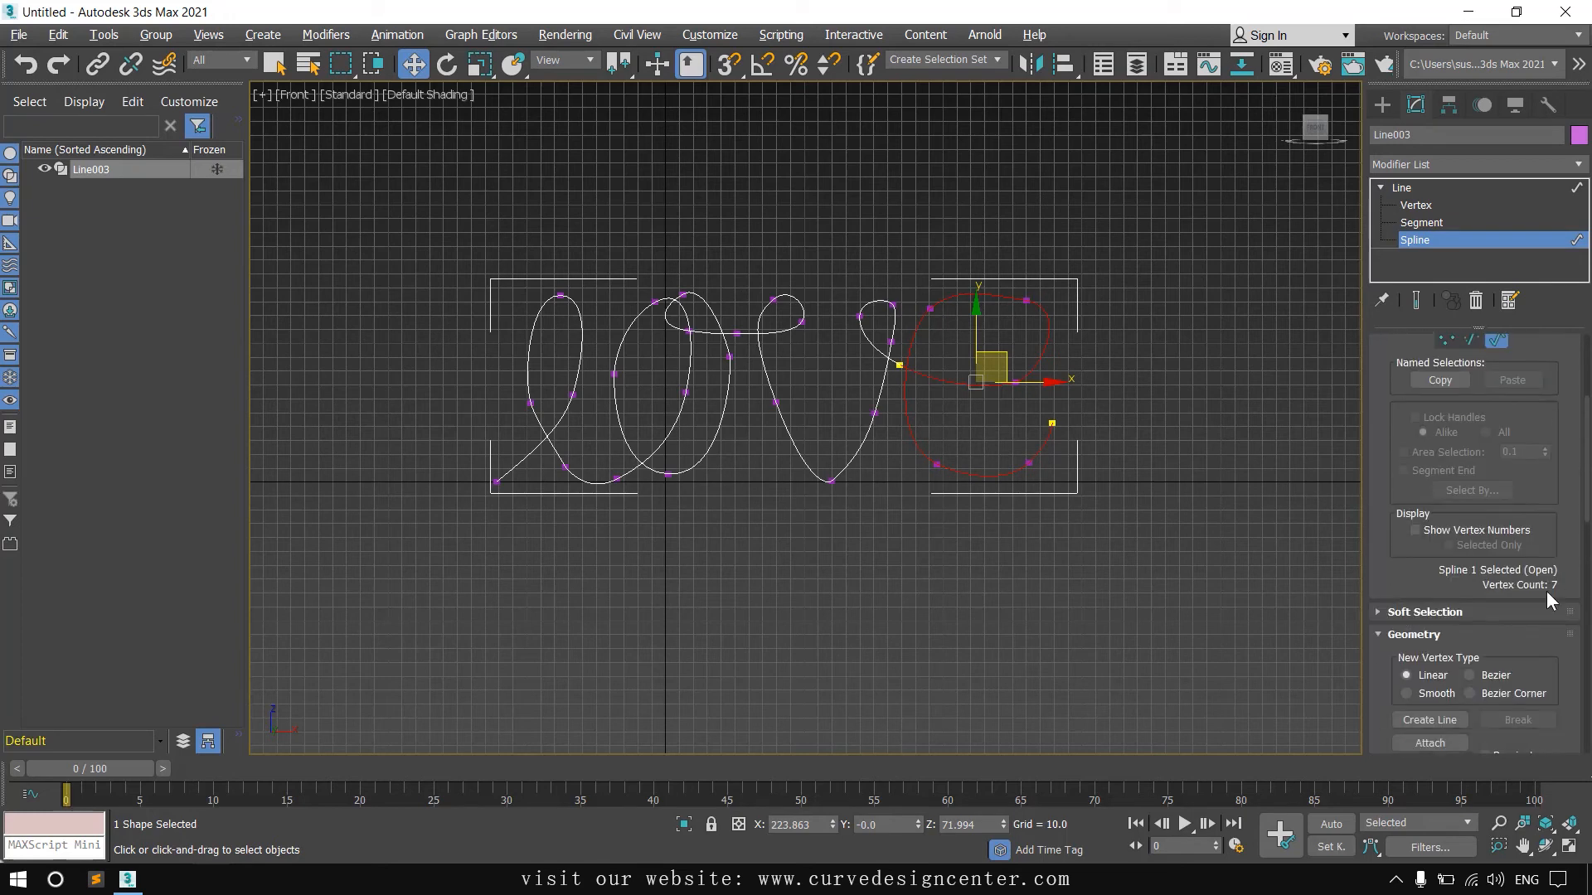
scroll(1546, 590, down, 5)
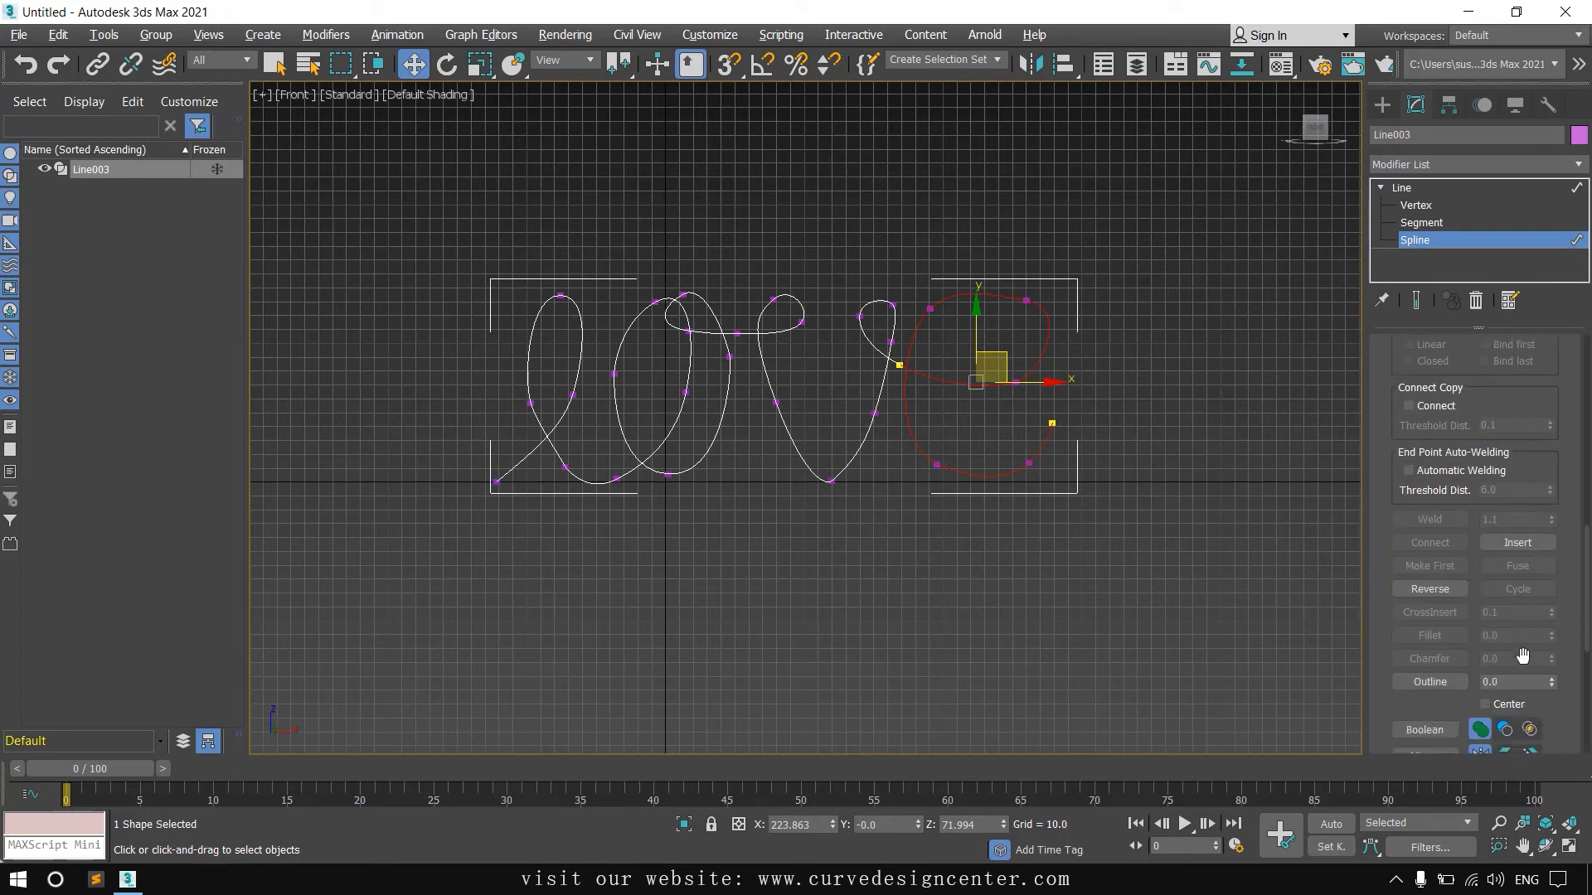
scroll(1523, 657, down, 3)
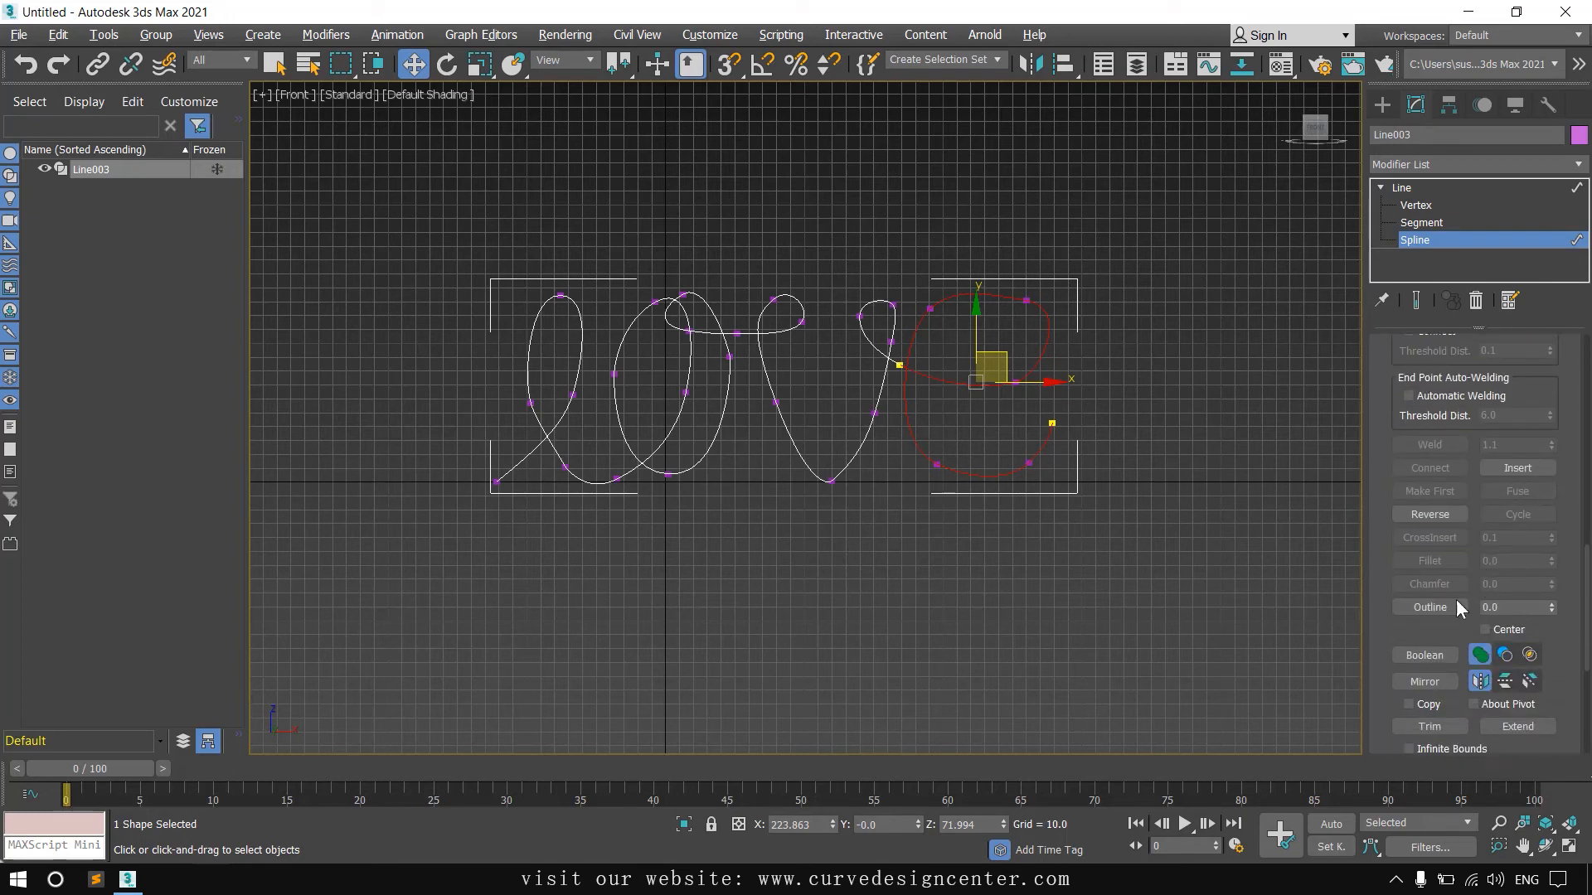
scroll(1459, 609, down, 10)
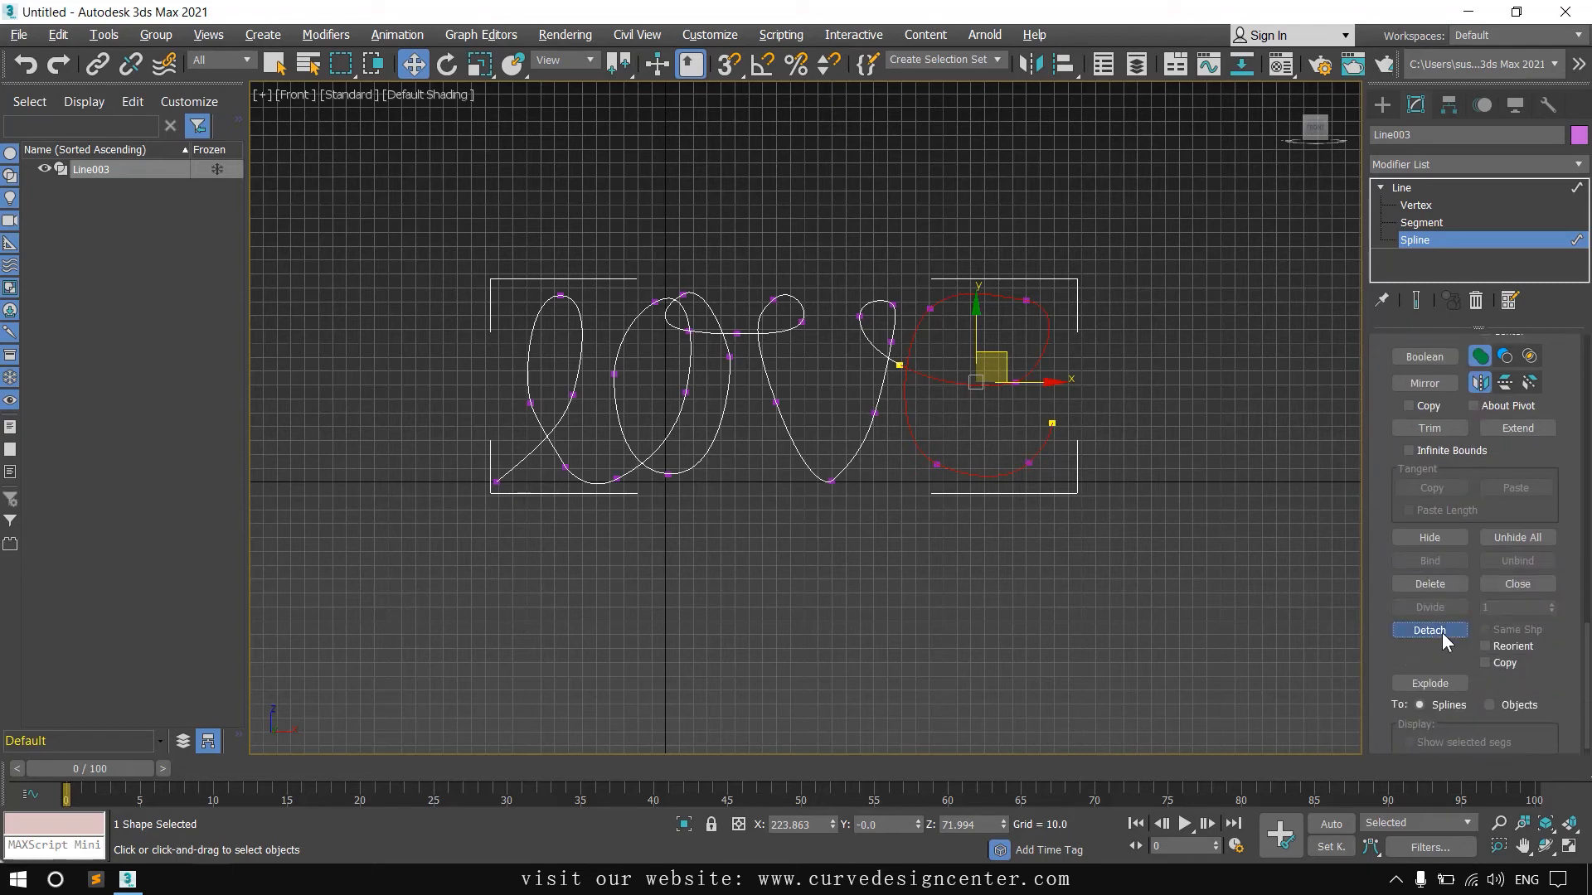
click(1441, 633)
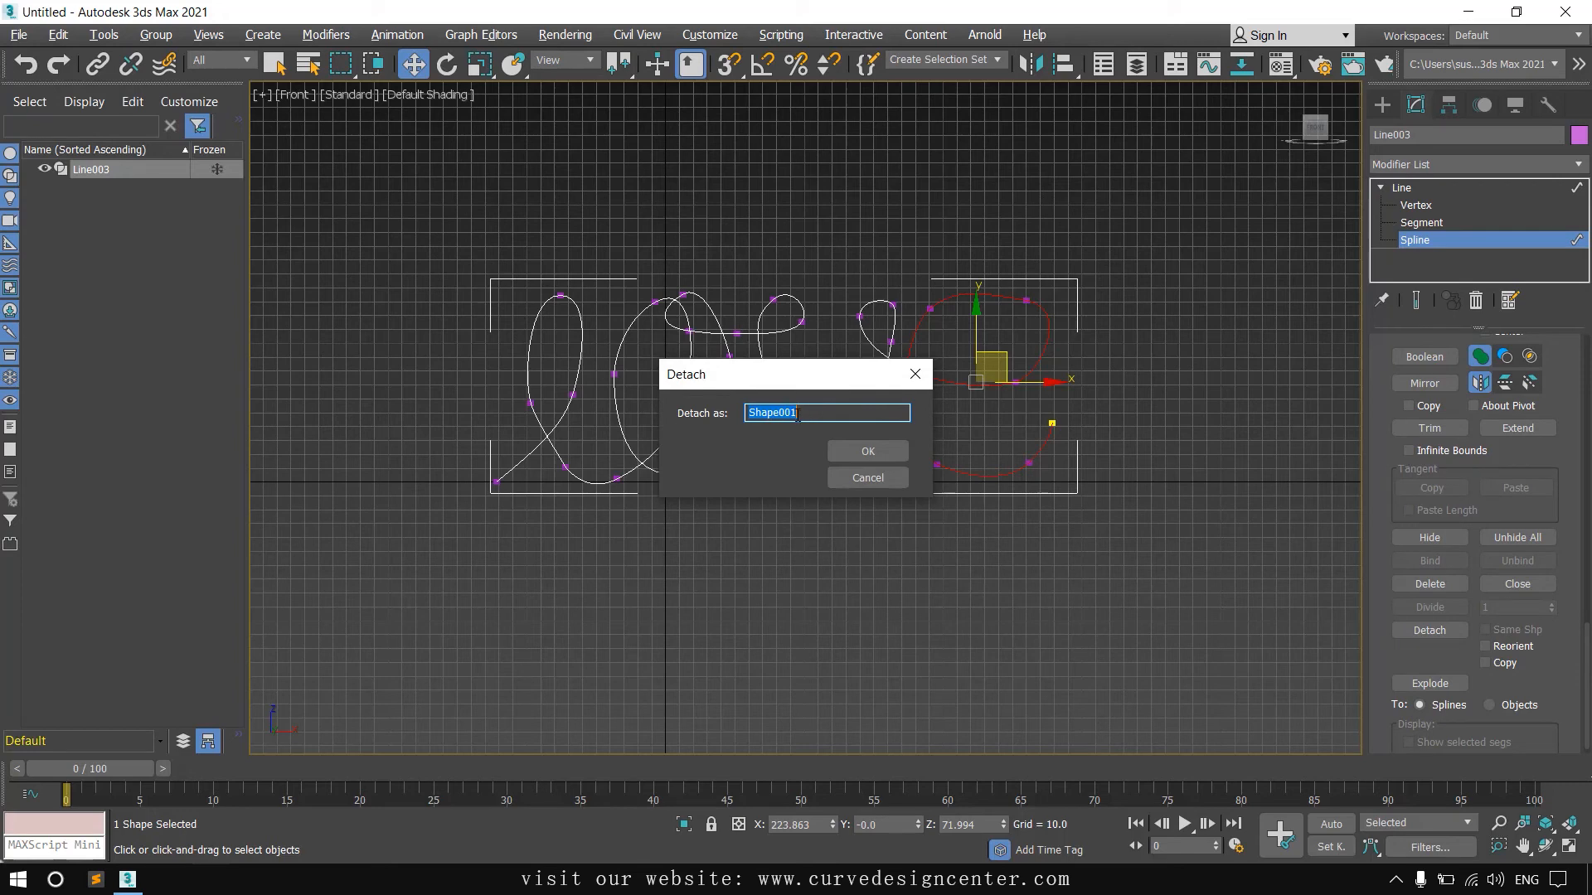
click(880, 452)
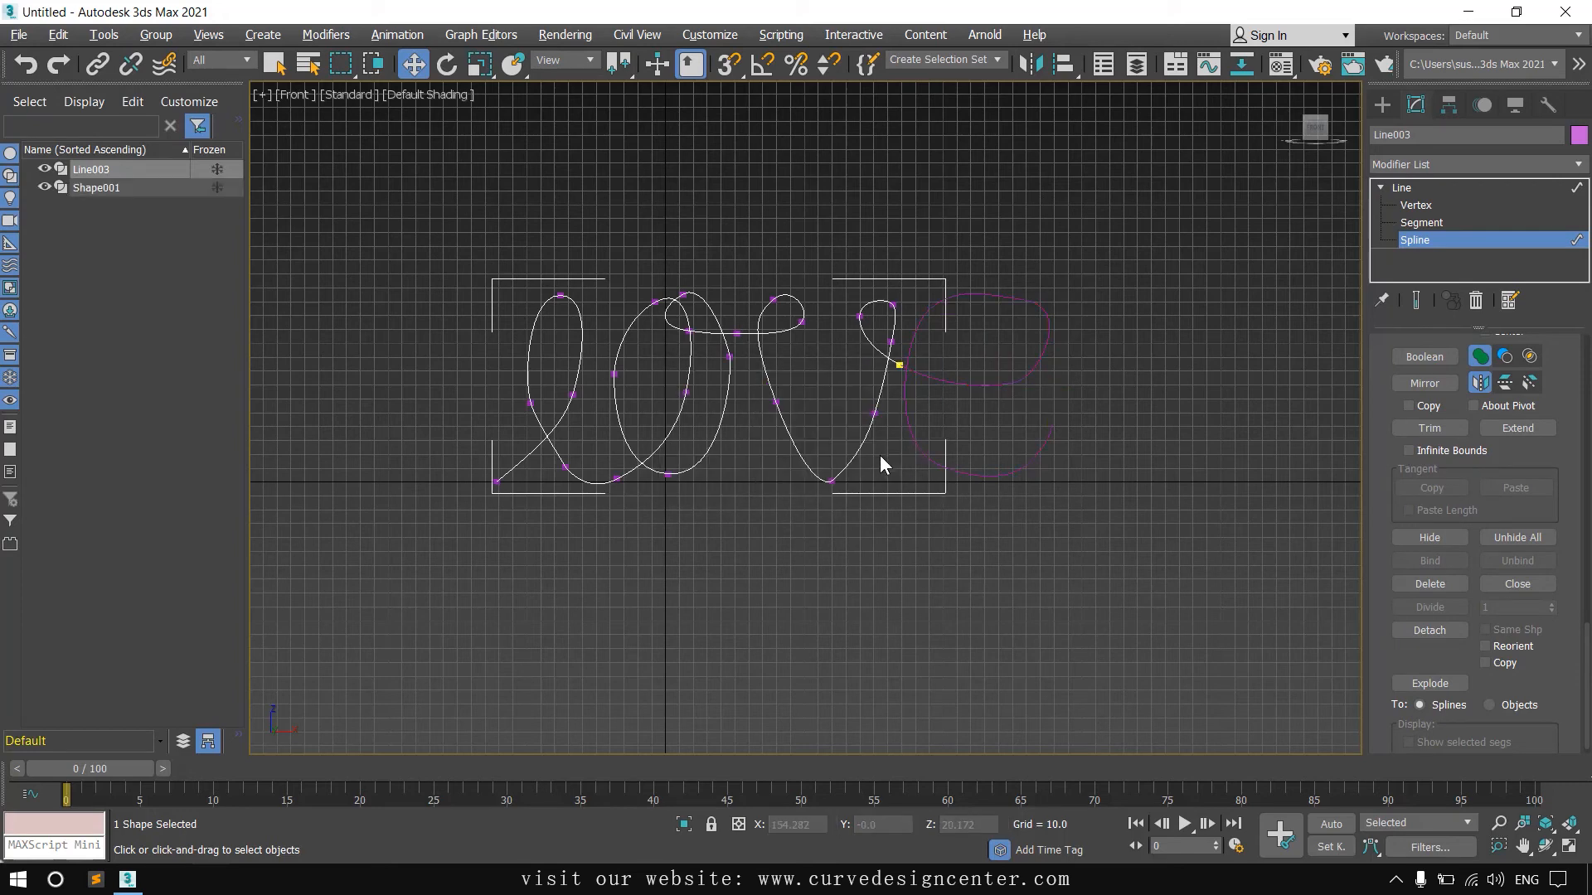
Step: Move the detached letter e along X to about 296, away from the rest of the word
click(1401, 188)
click(1023, 391)
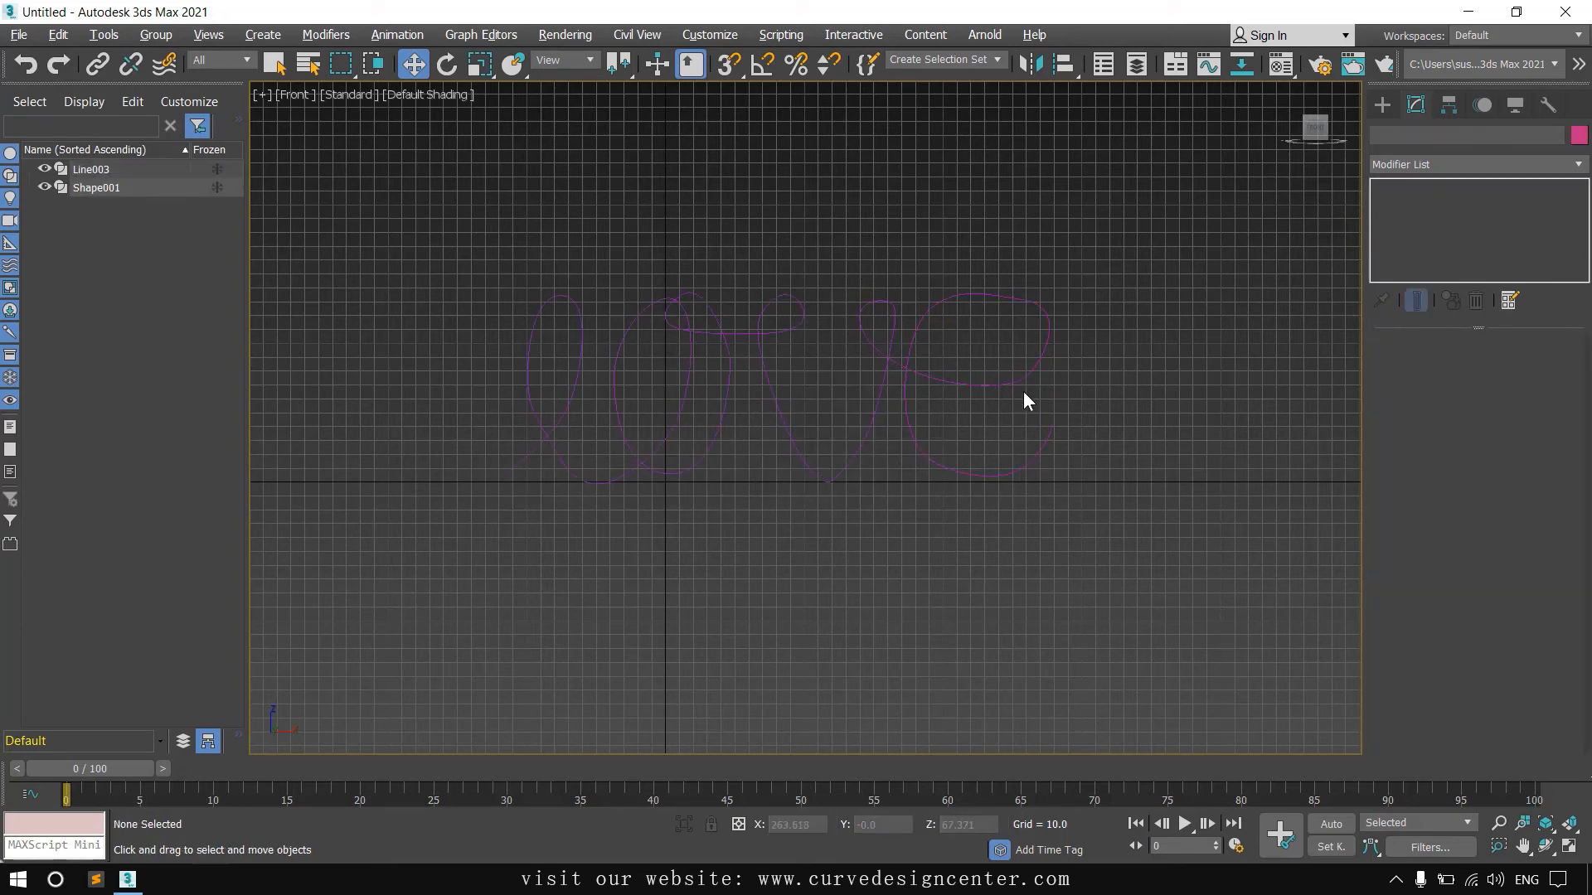
click(1008, 387)
drag(1059, 381, 1151, 383)
Step: Break the remaining line at the vertex midway along the stroke joining the letters o and v
scroll(844, 467, up, 4)
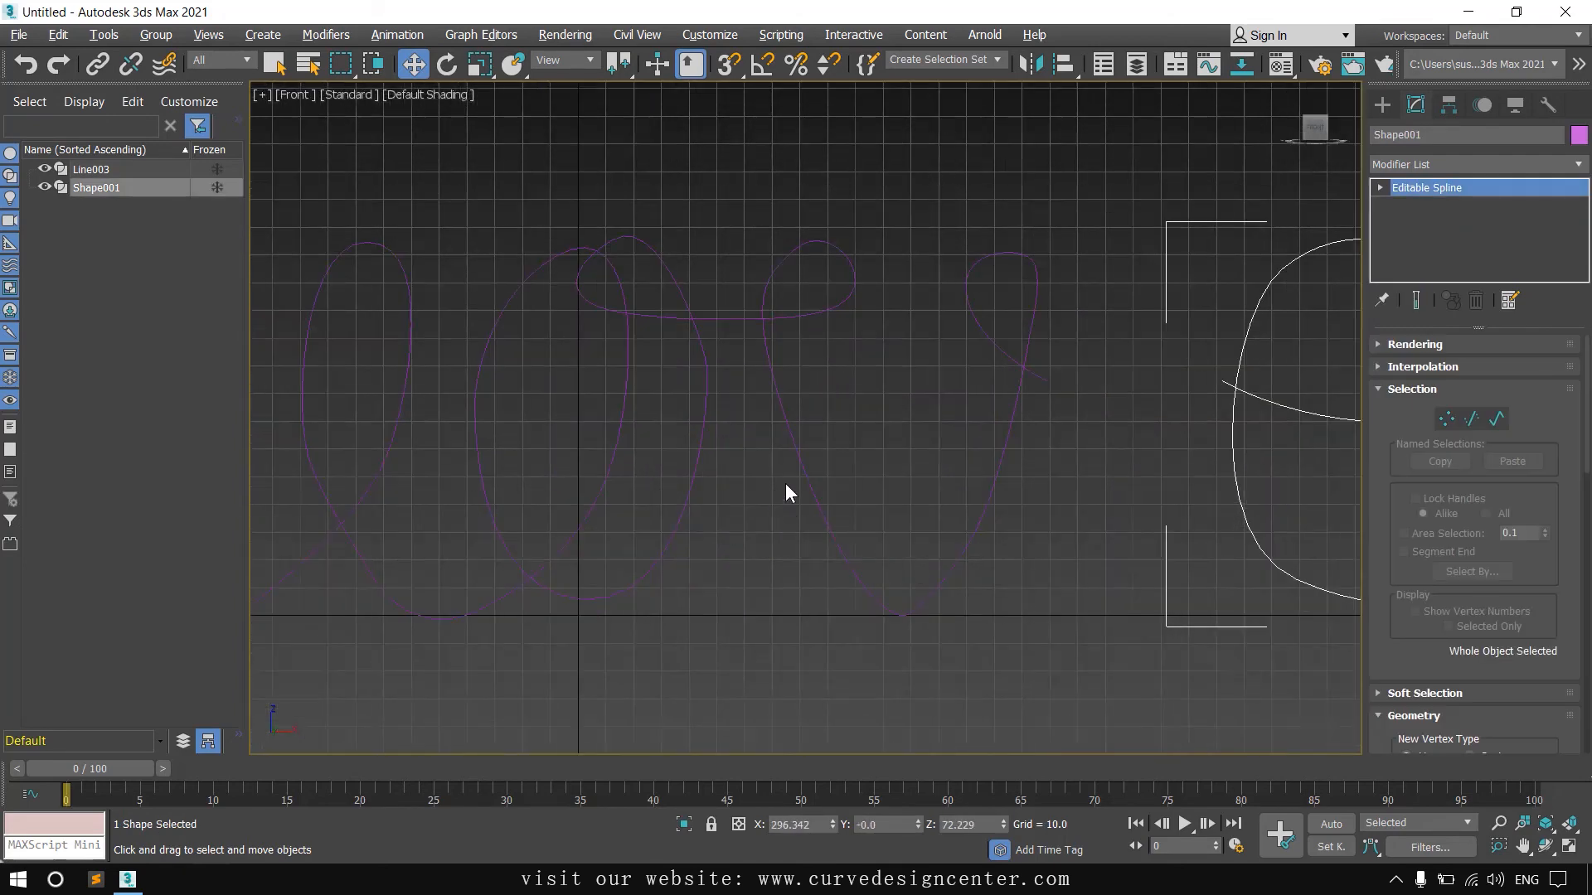
click(837, 529)
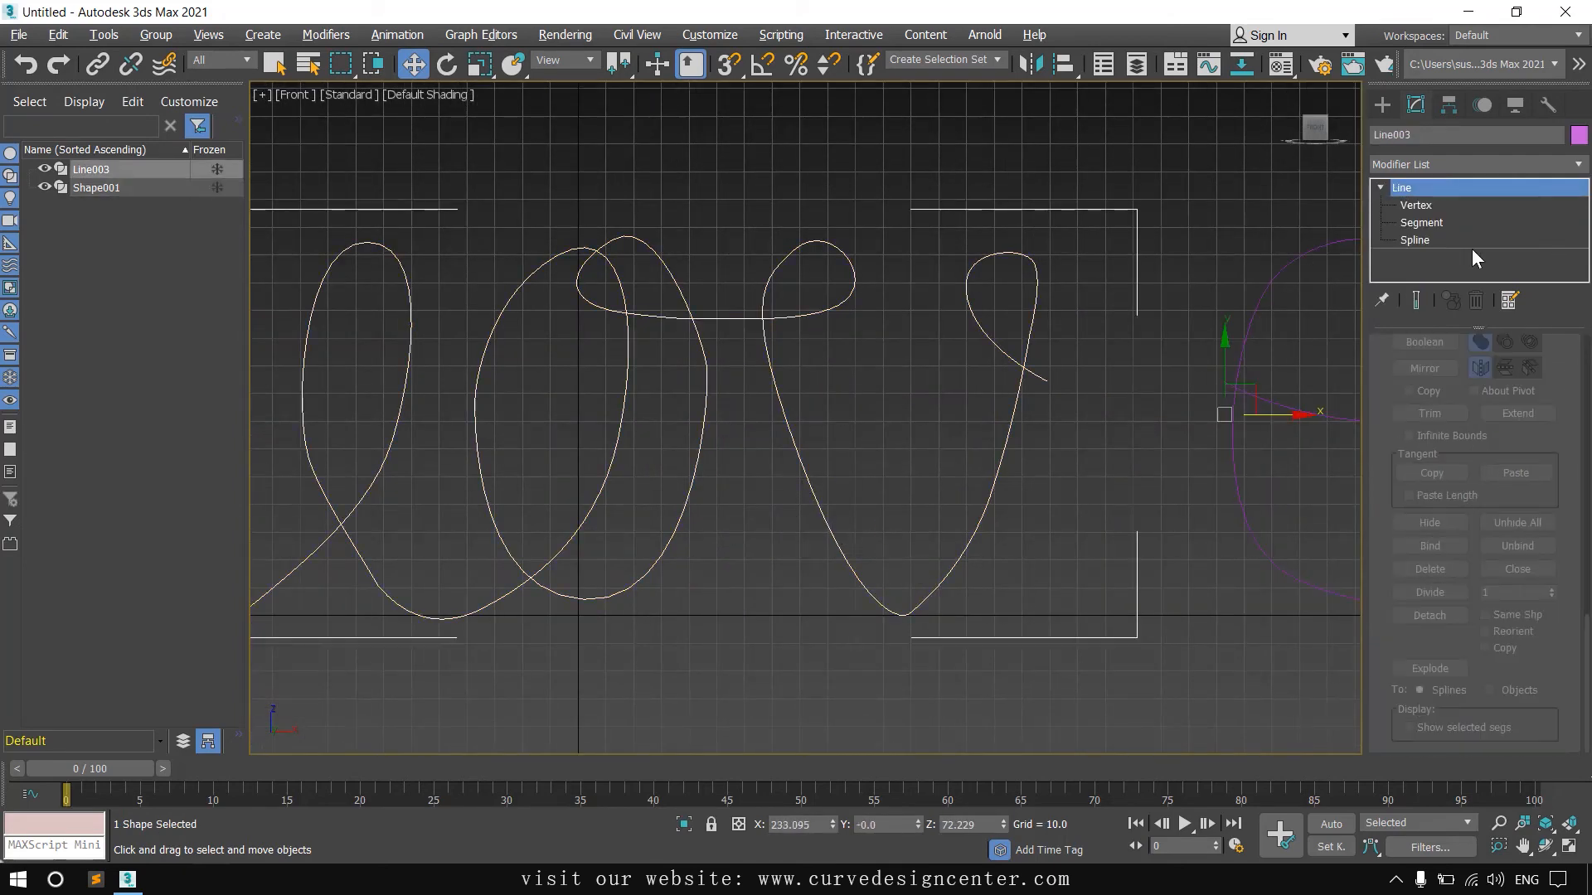
click(1407, 207)
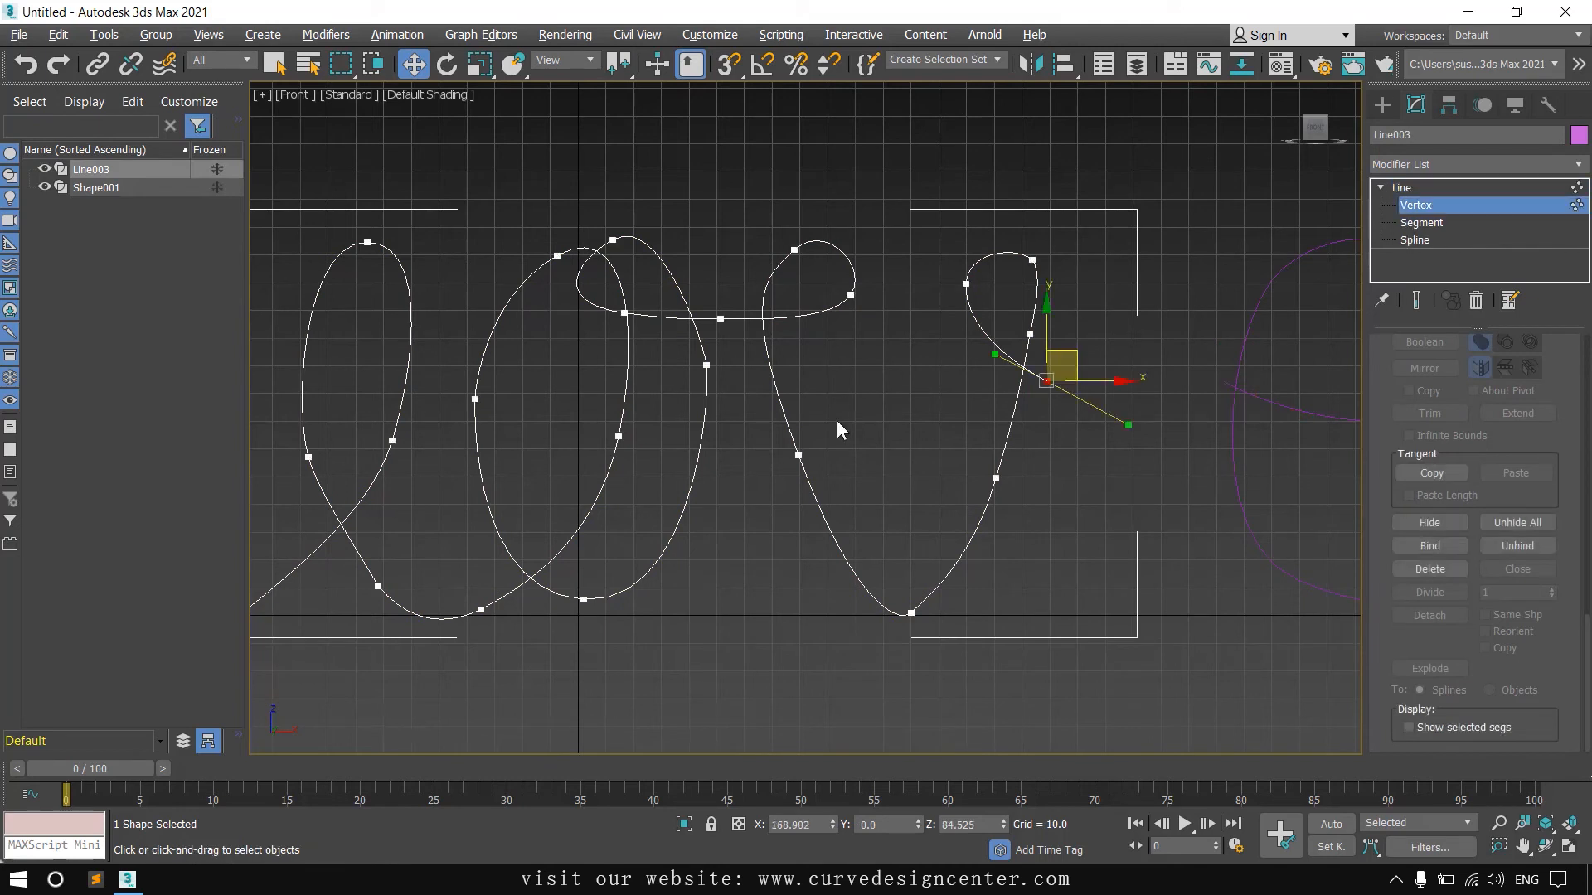
middle_drag(752, 295, 819, 331)
click(784, 353)
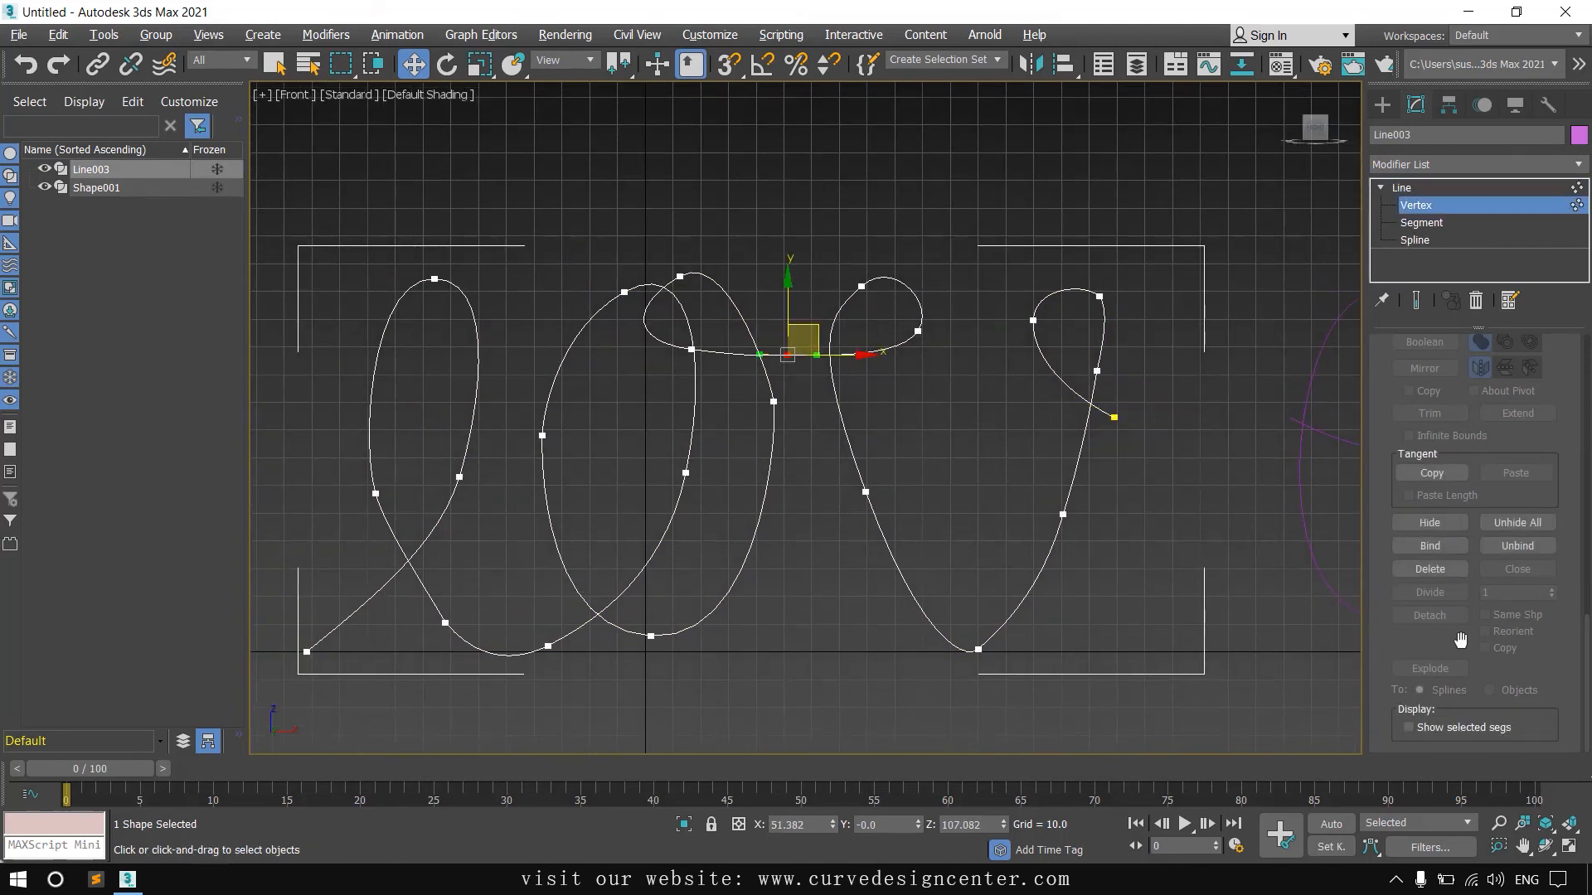
scroll(1507, 656, up, 3)
scroll(1507, 656, up, 10)
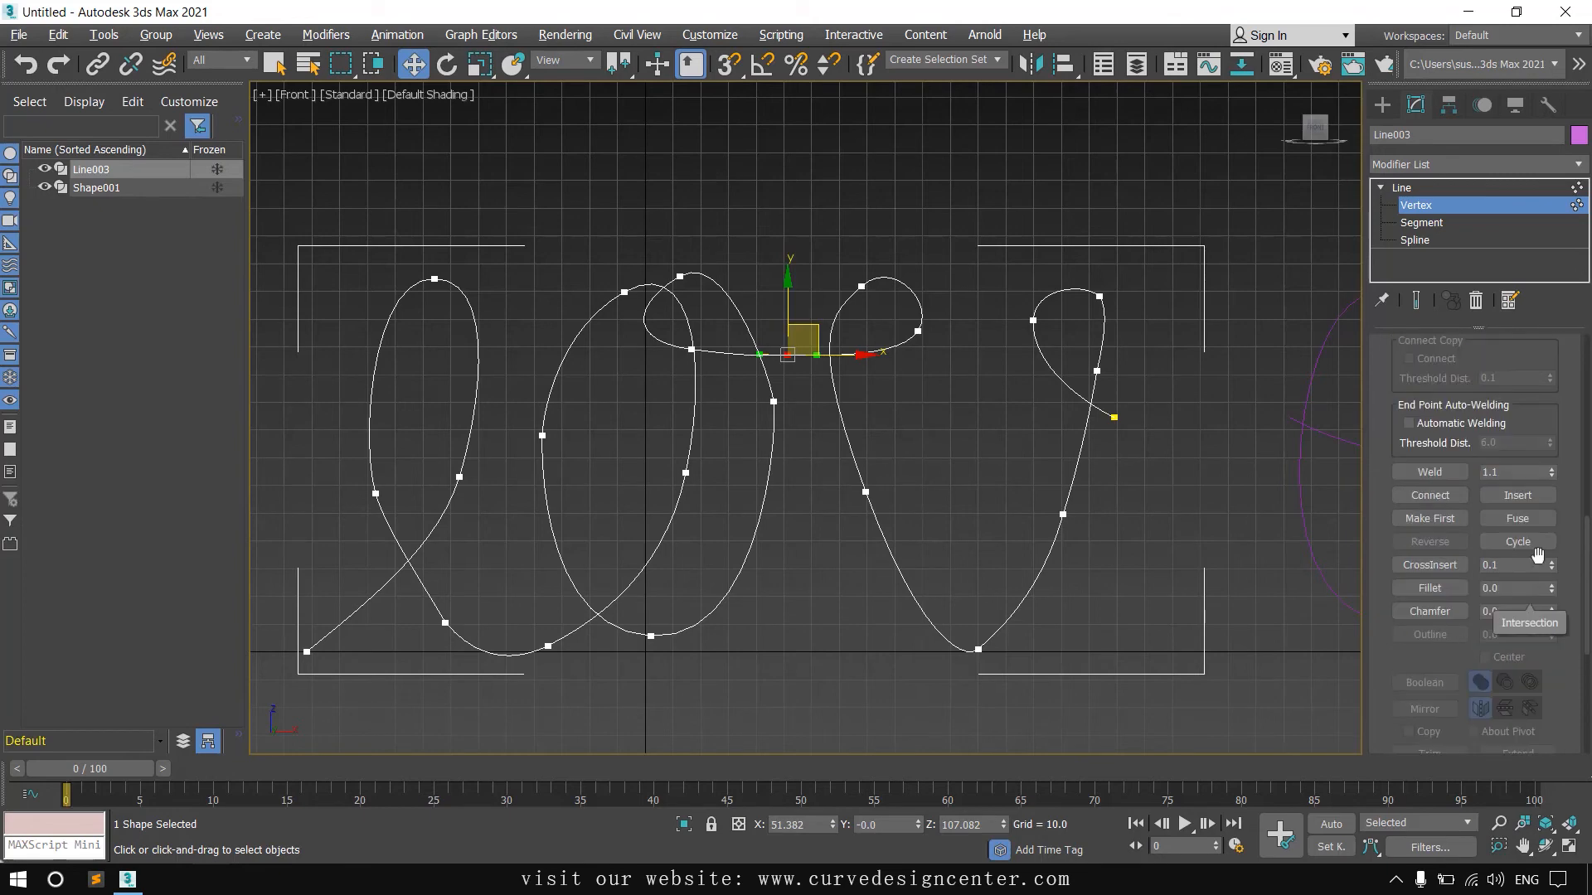
click(1517, 498)
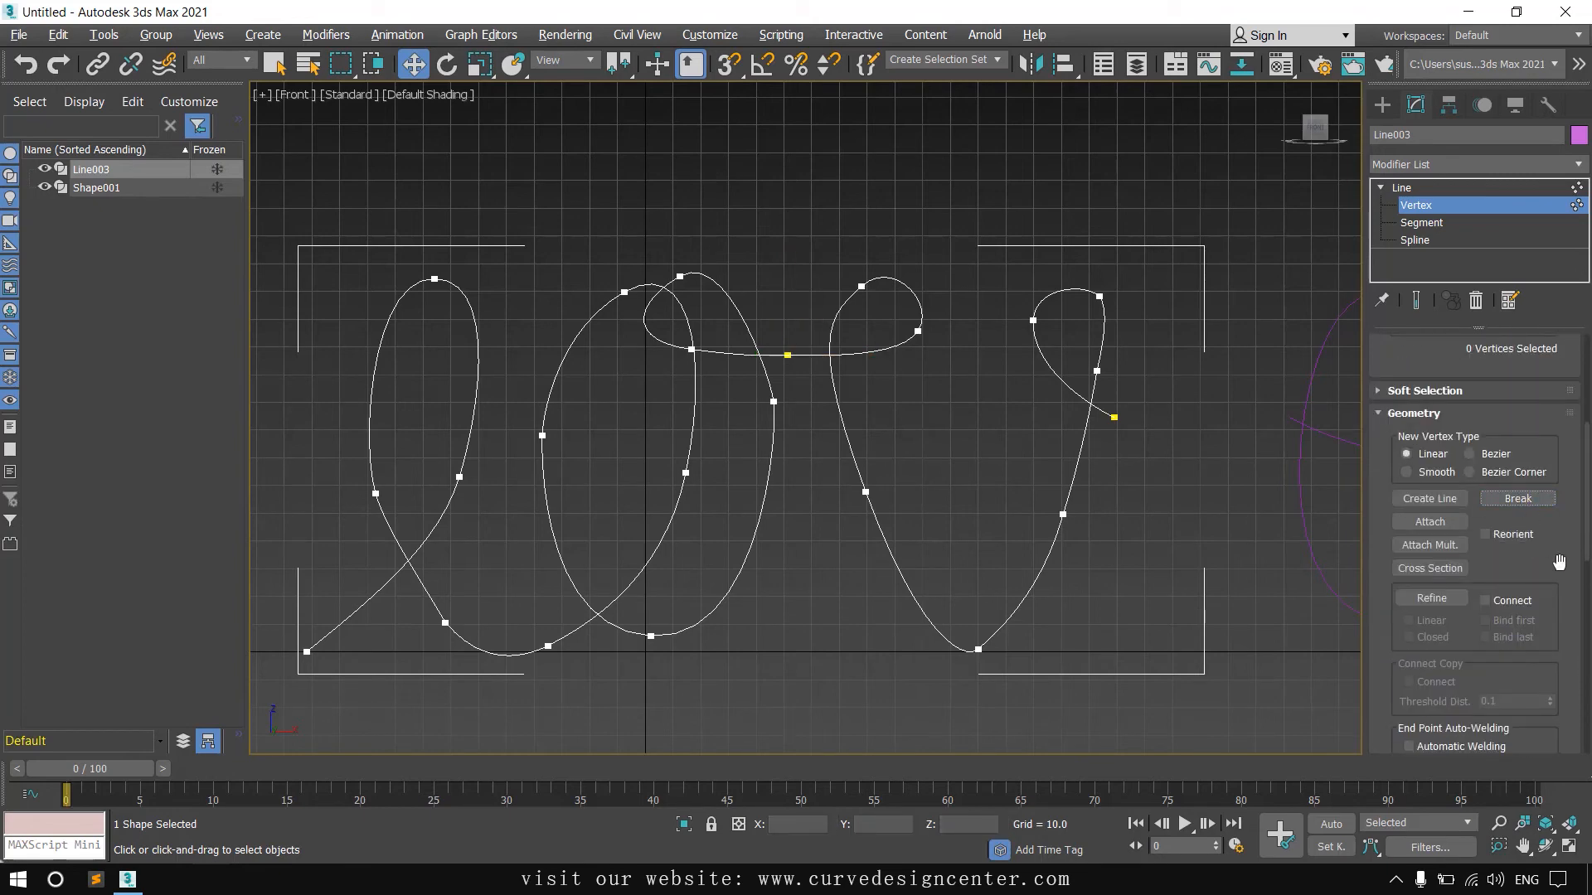
Step: Select the letter v's spline at the Spline level and detach it as a separate shape with the default name
click(1414, 242)
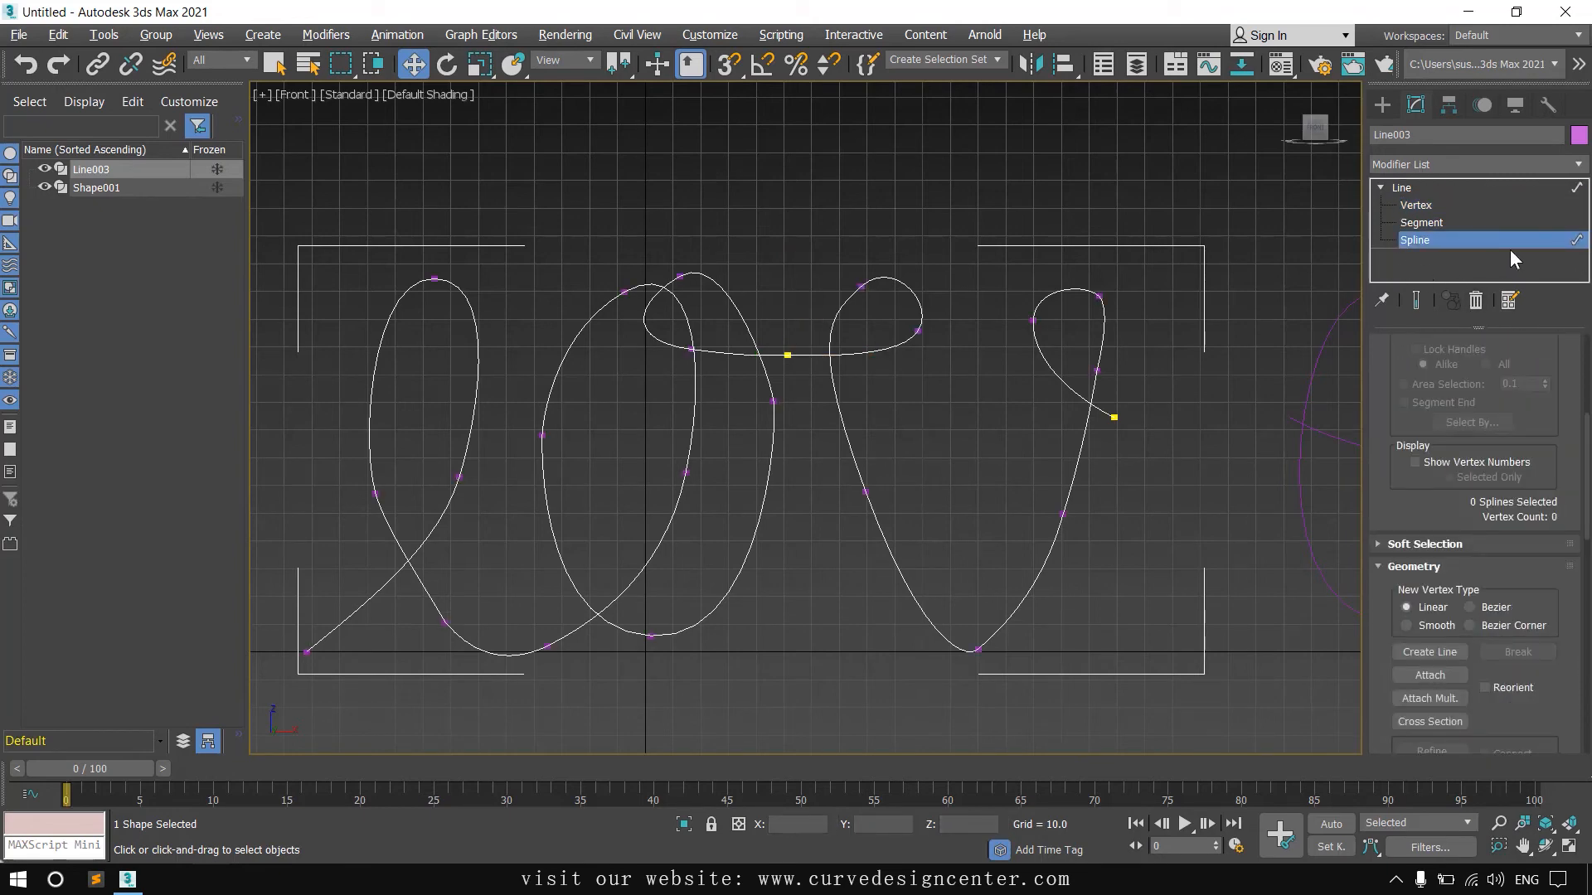
click(893, 556)
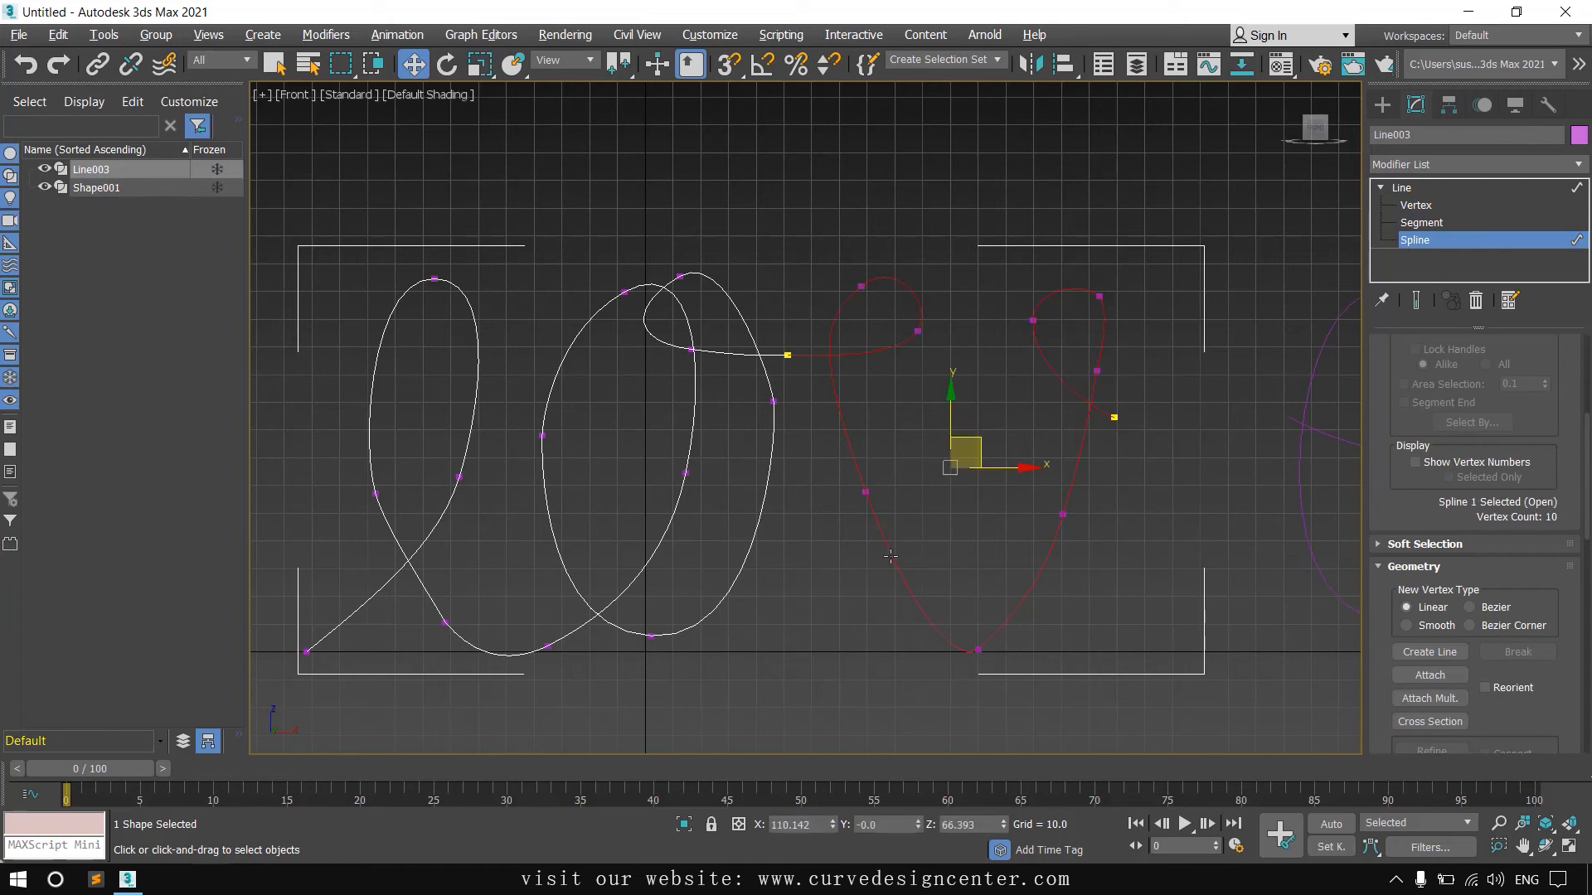
scroll(1541, 539, down, 10)
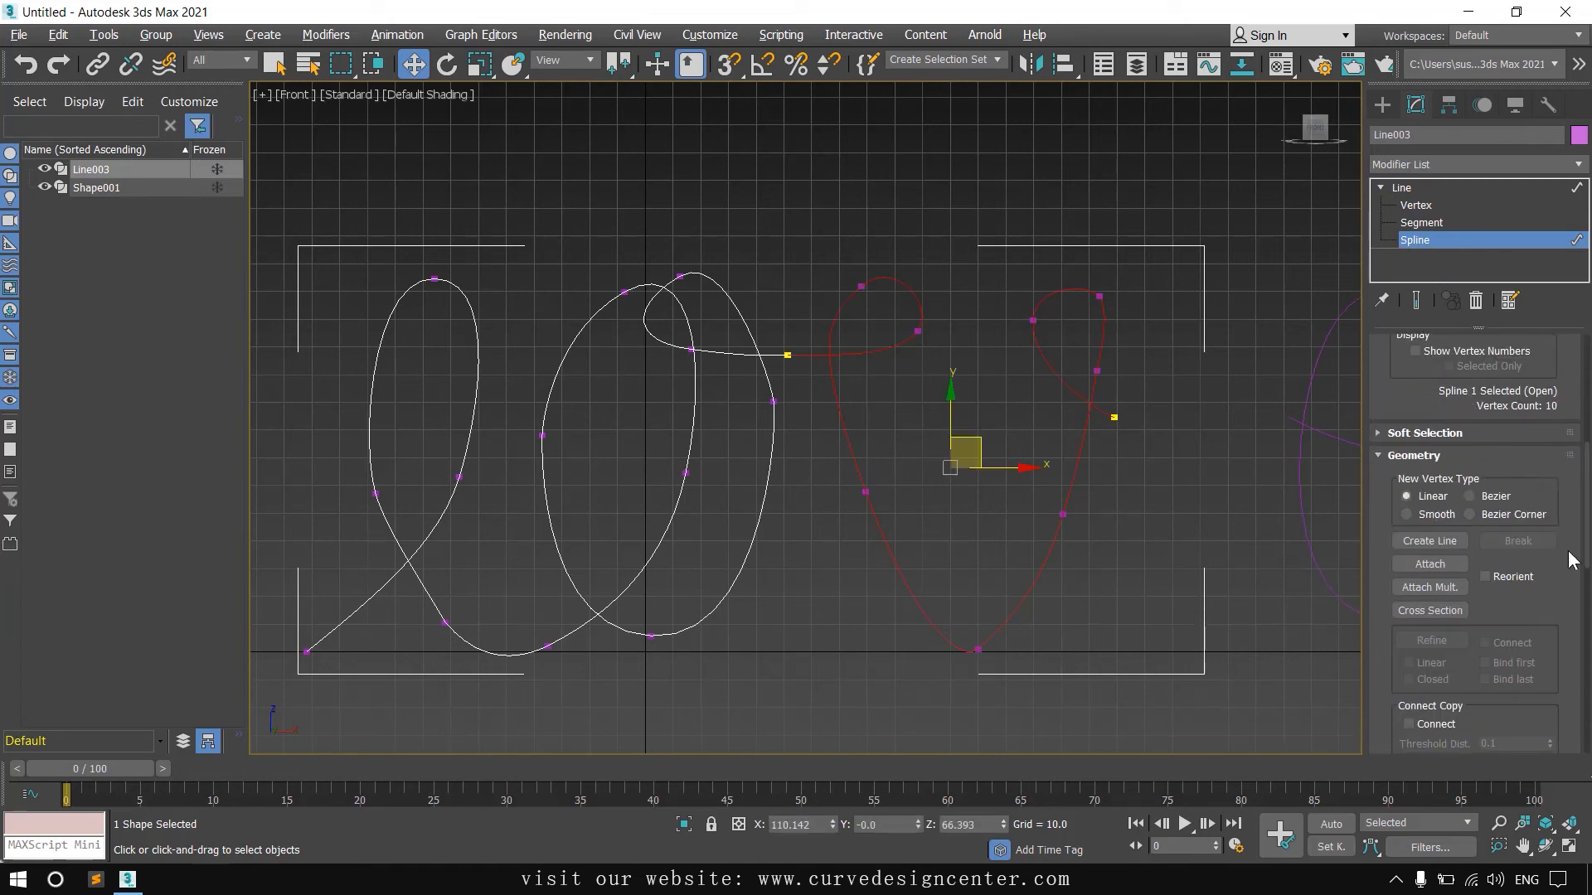
scroll(1542, 579, down, 6)
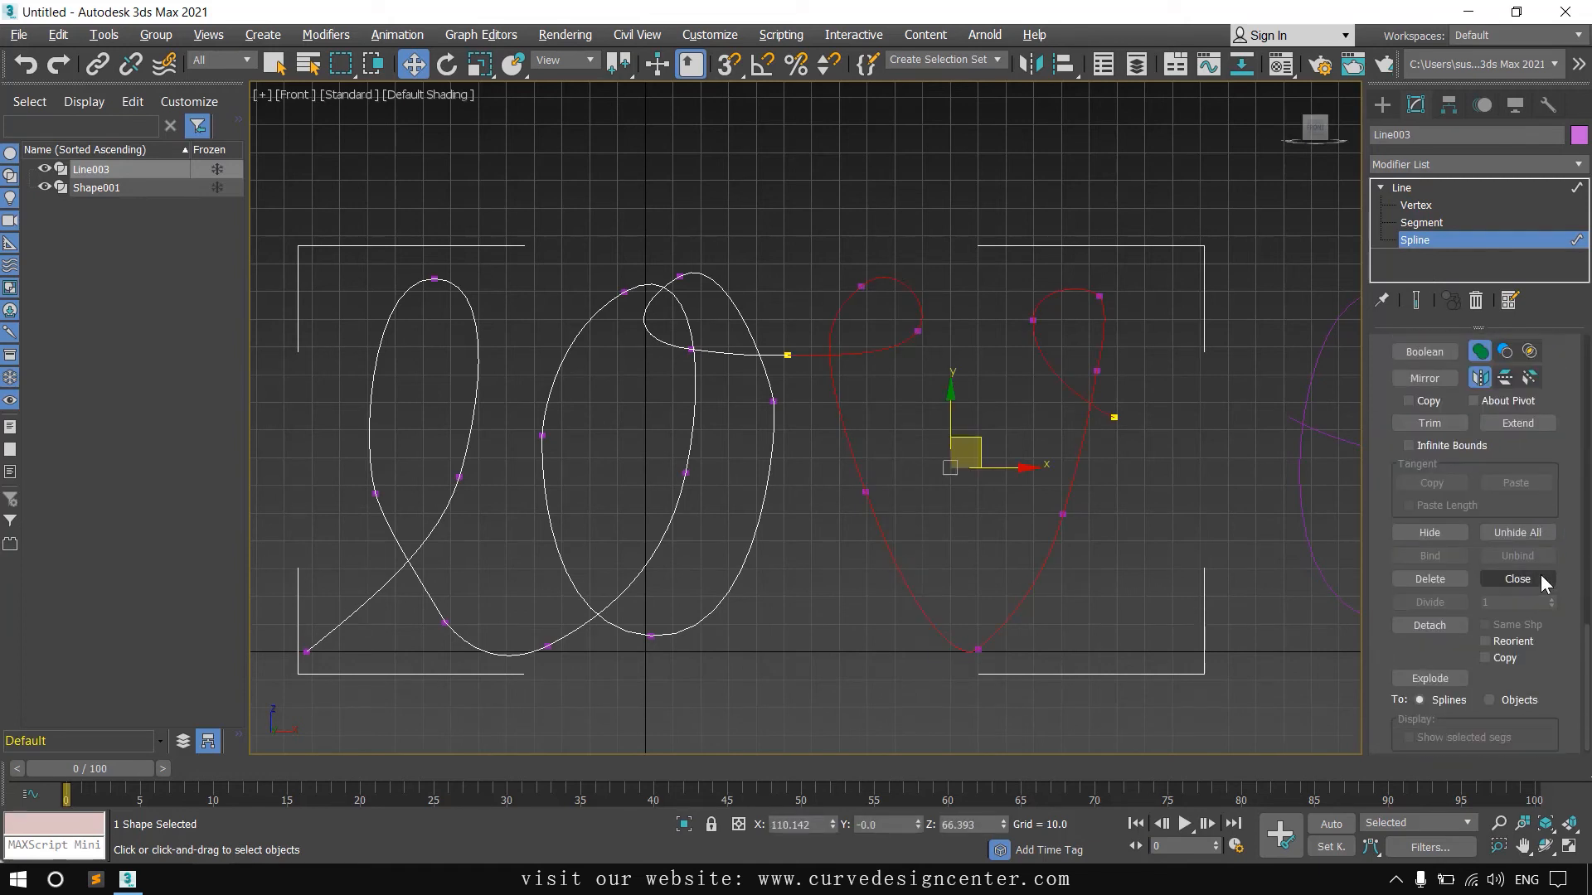
click(1429, 625)
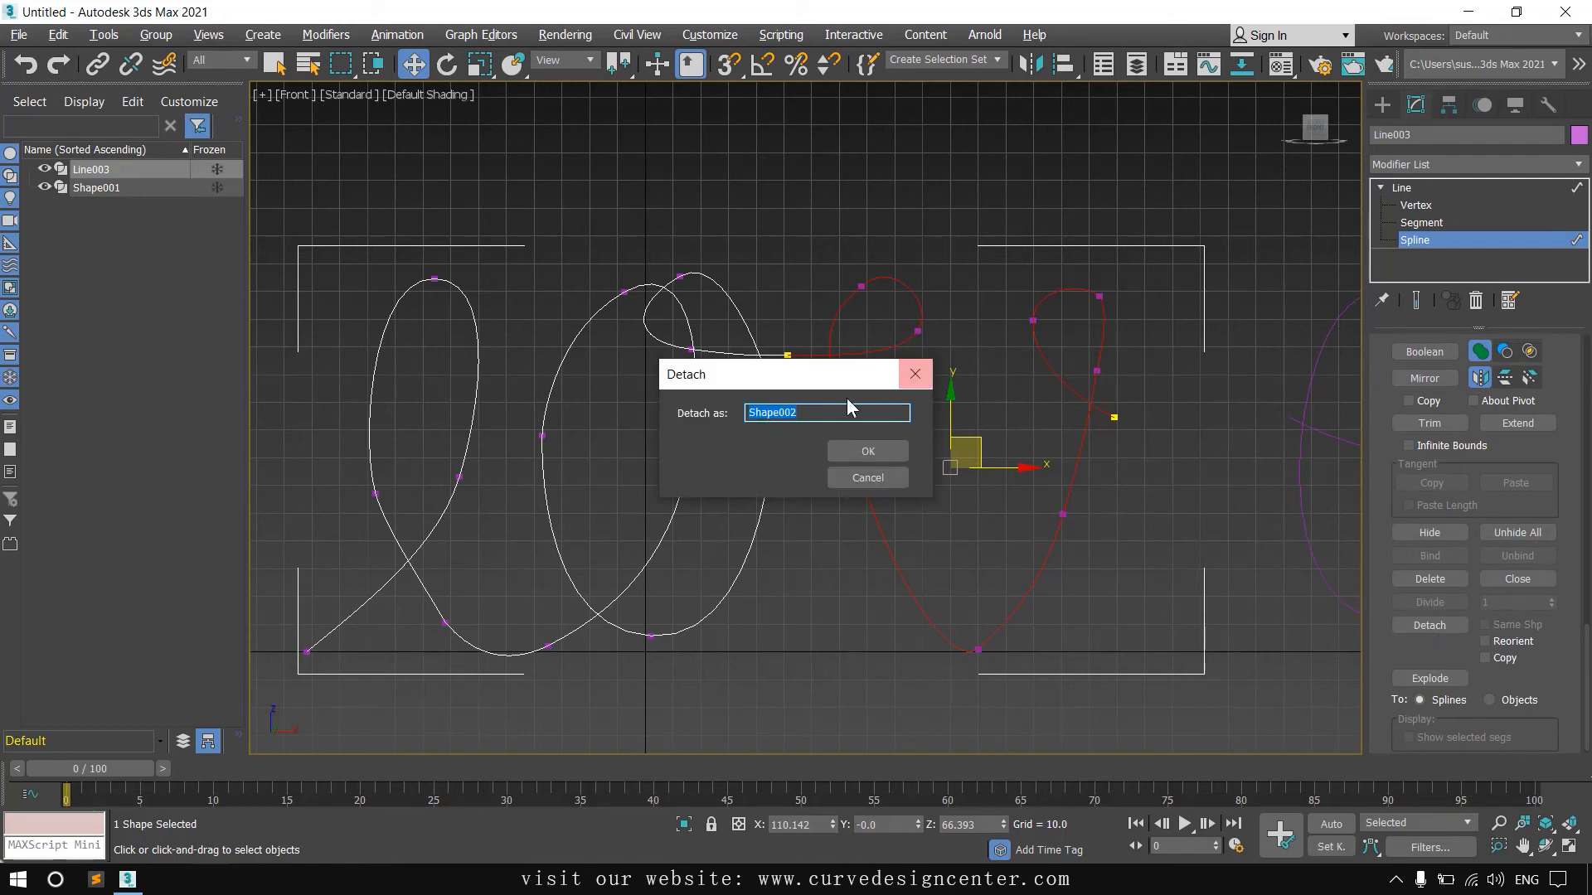
click(868, 453)
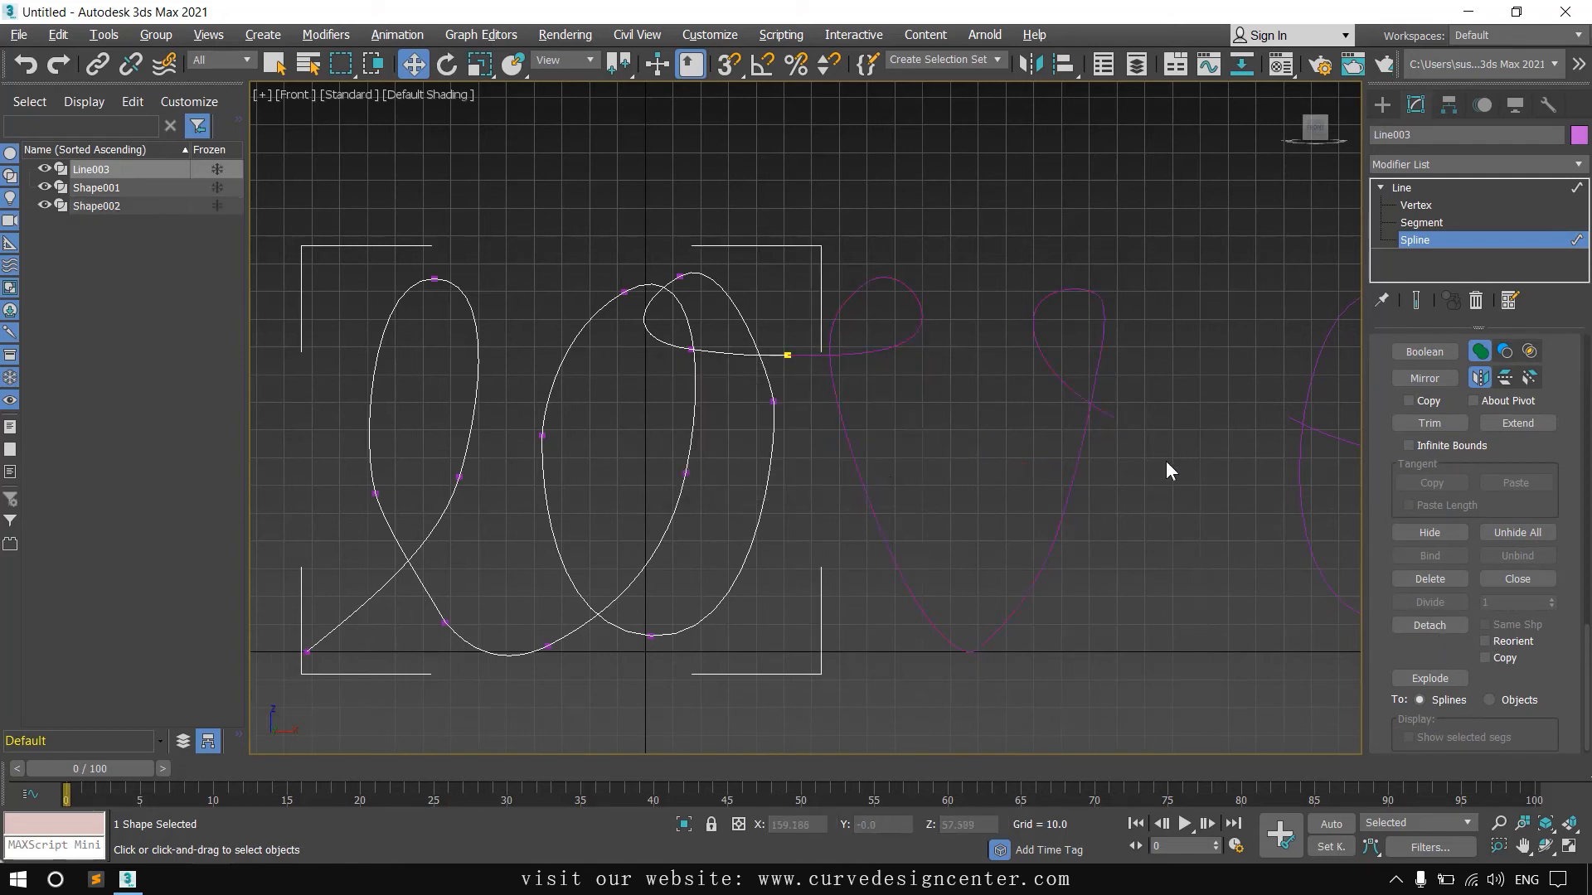
Step: Nudge the detached letter v along X to 232.72 and center its pivot on the object using Affect Pivot Only
click(1401, 192)
scroll(757, 437, down, 4)
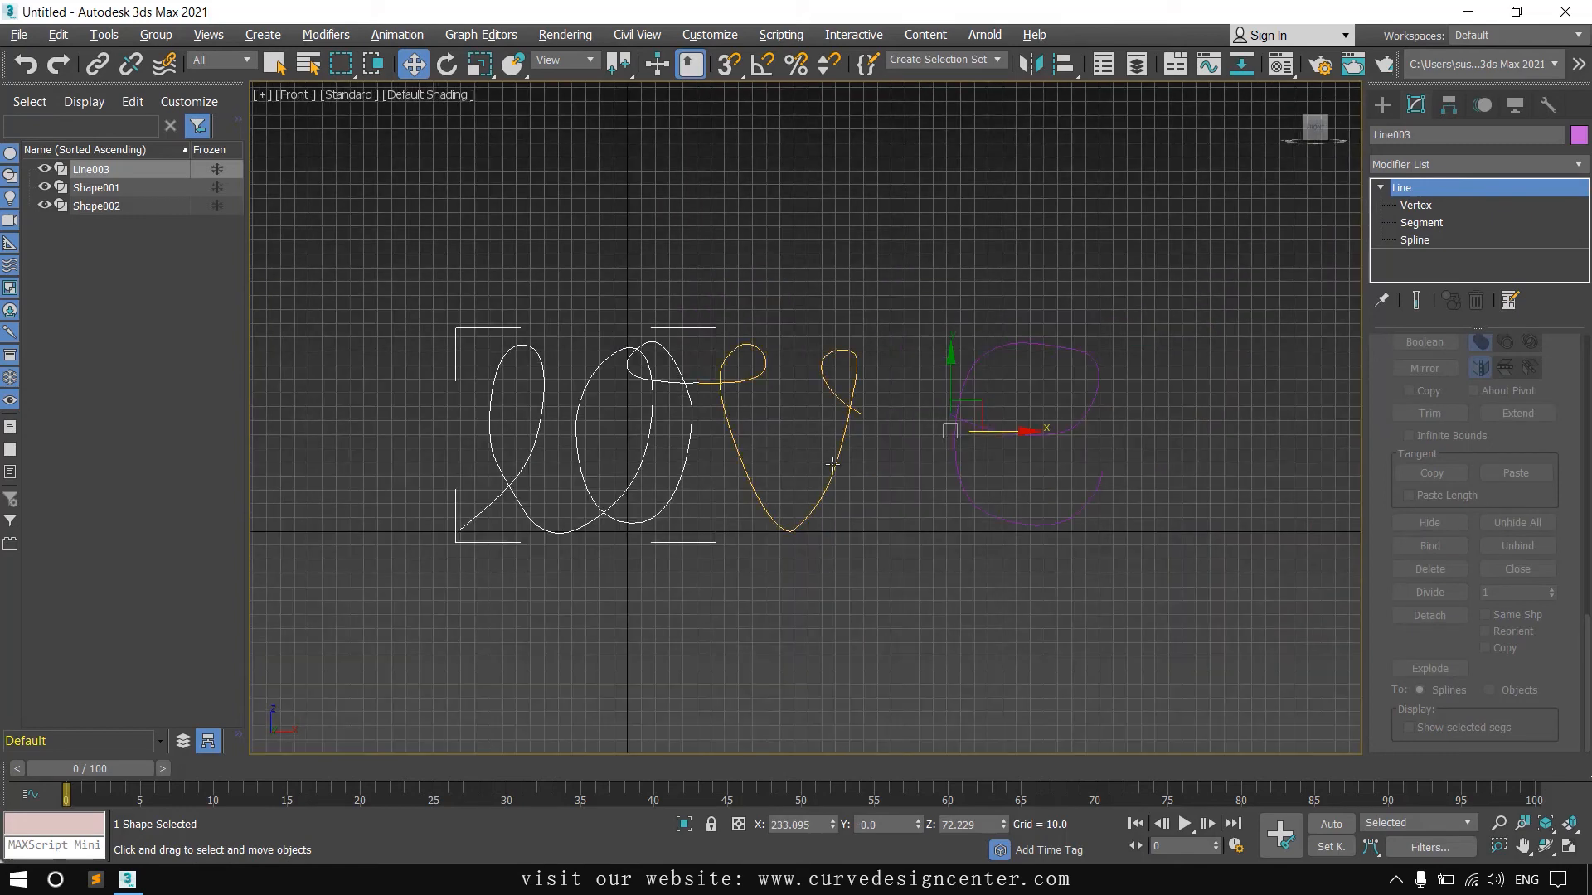
click(835, 470)
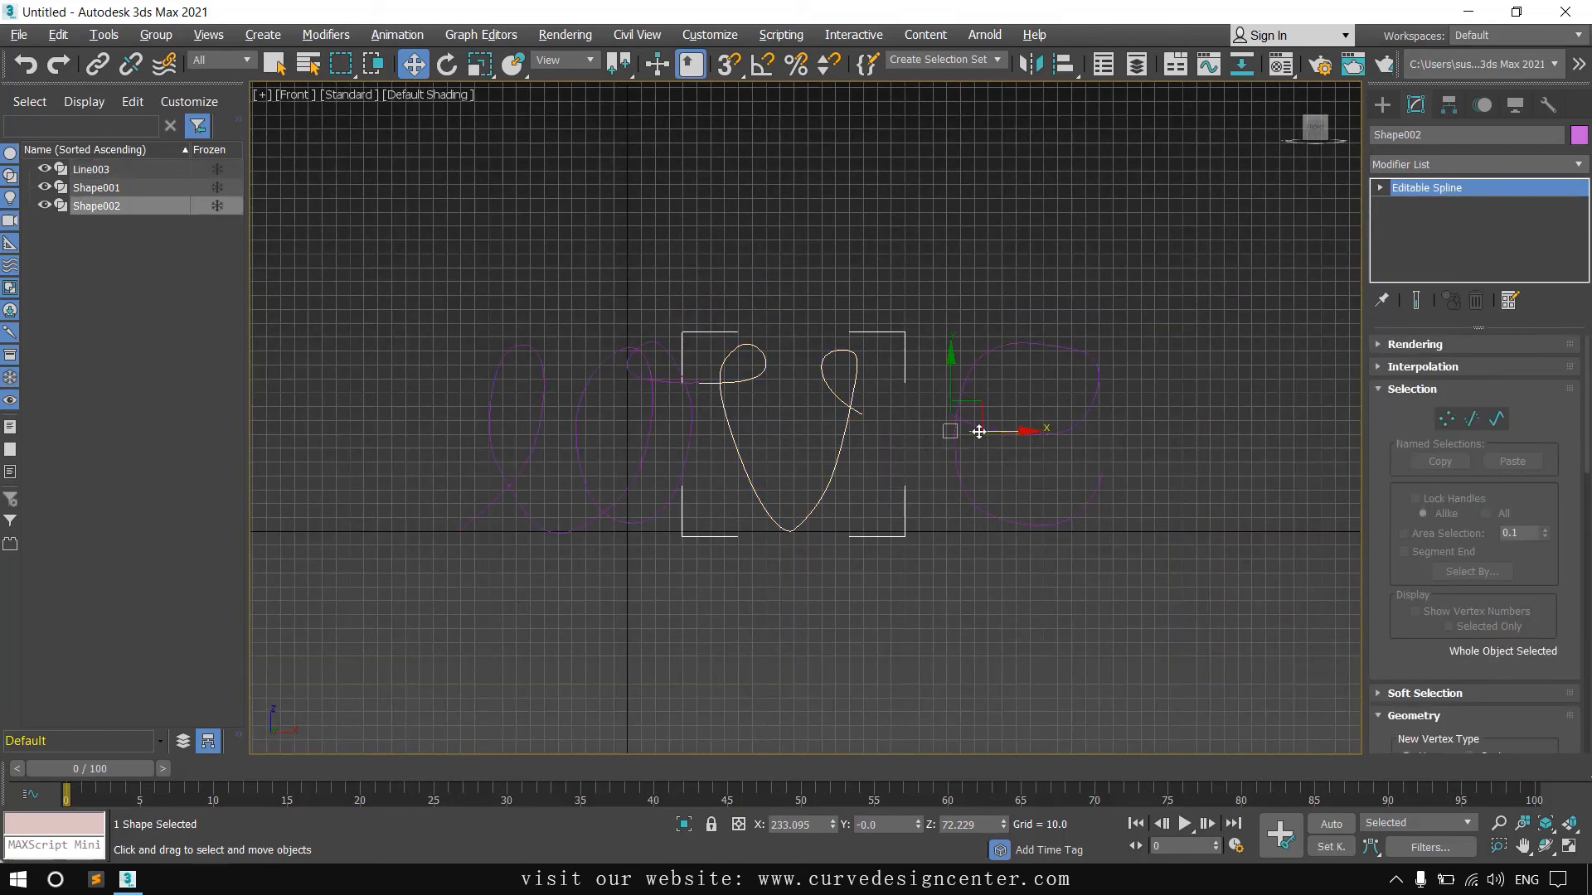
scroll(813, 467, up, 6)
scroll(907, 472, down, 2)
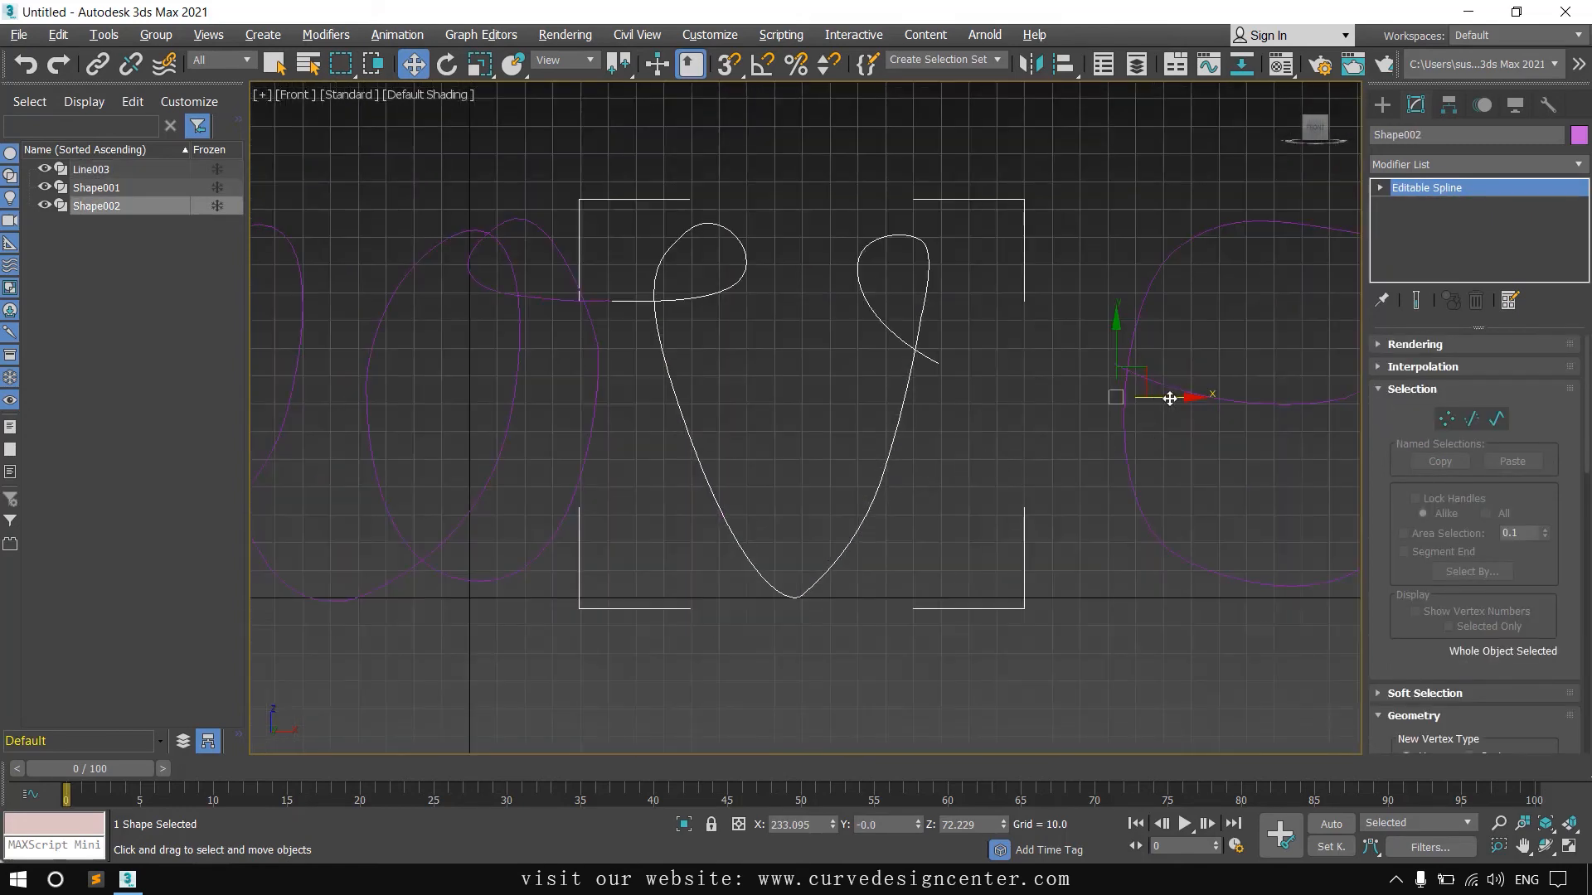
drag(1170, 399, 1169, 408)
click(1451, 103)
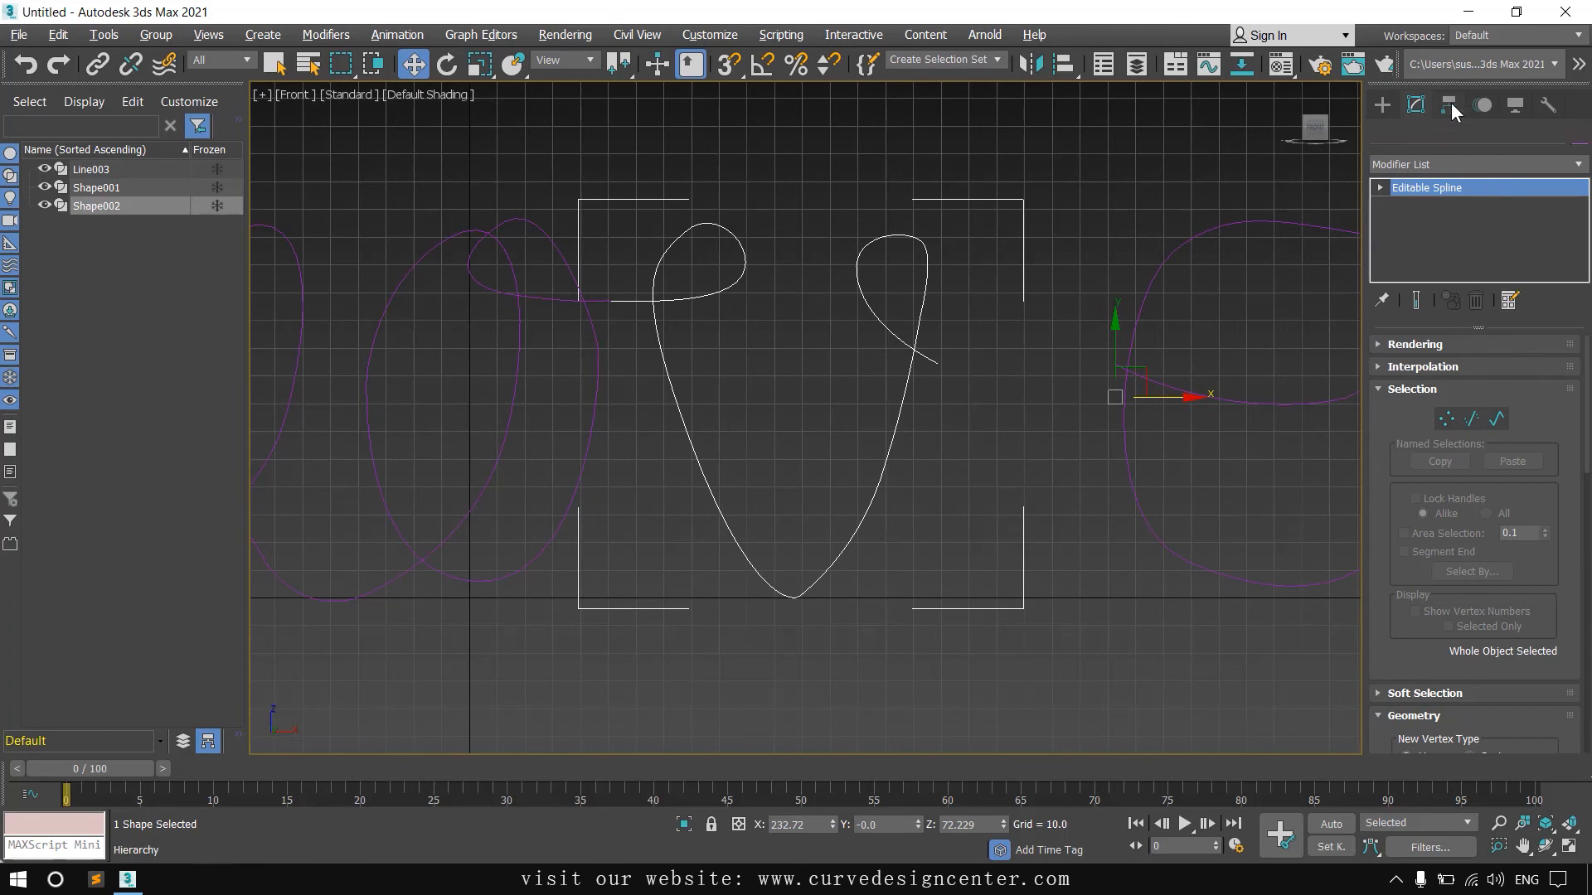
click(1470, 238)
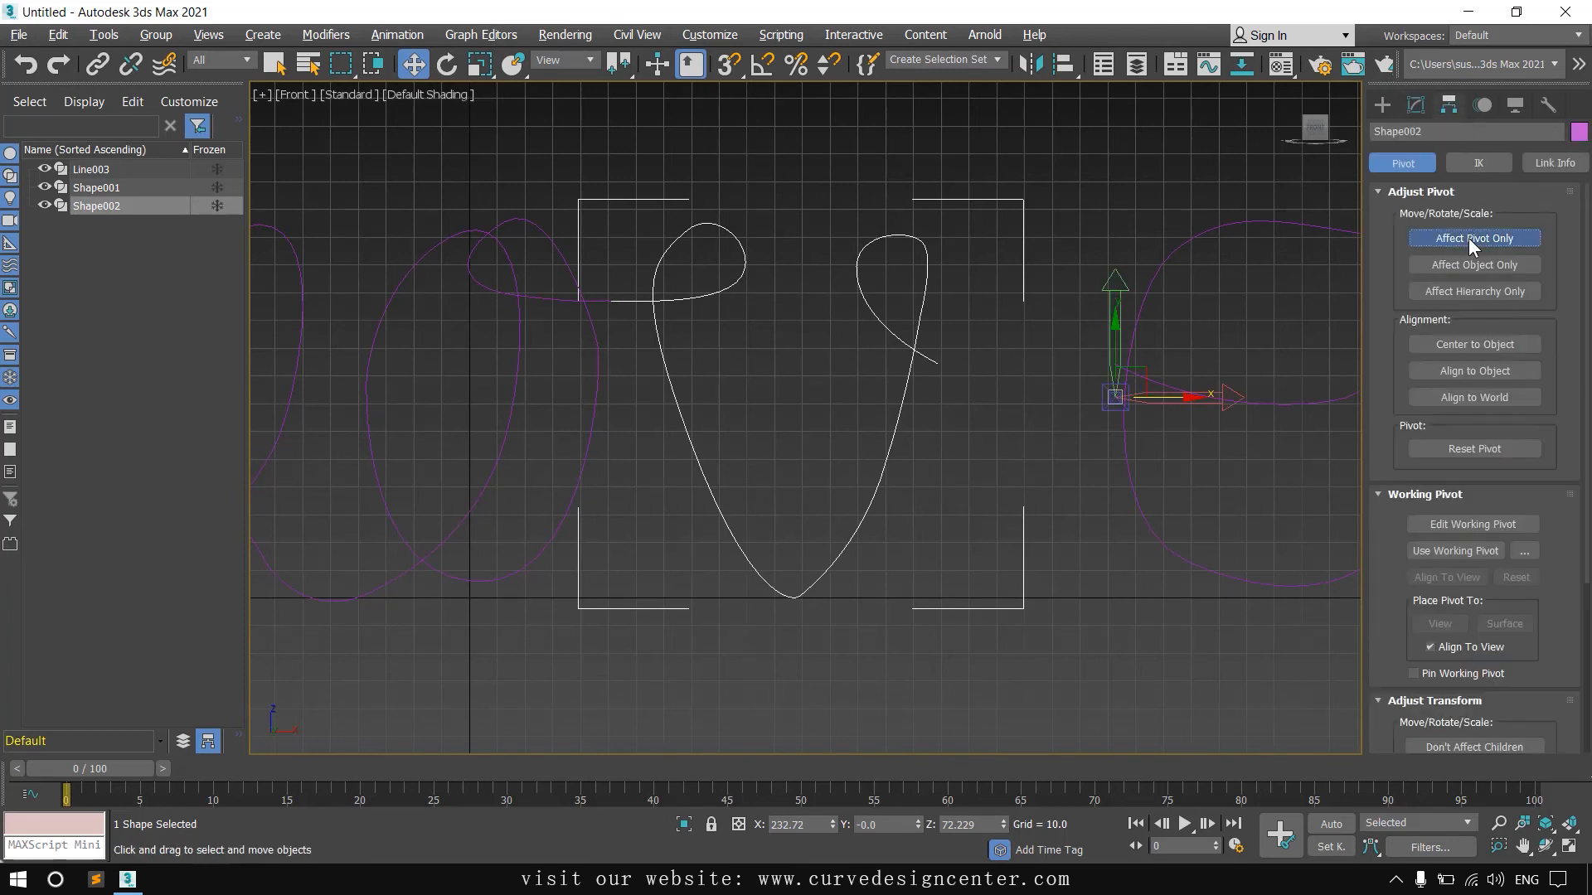
click(1465, 346)
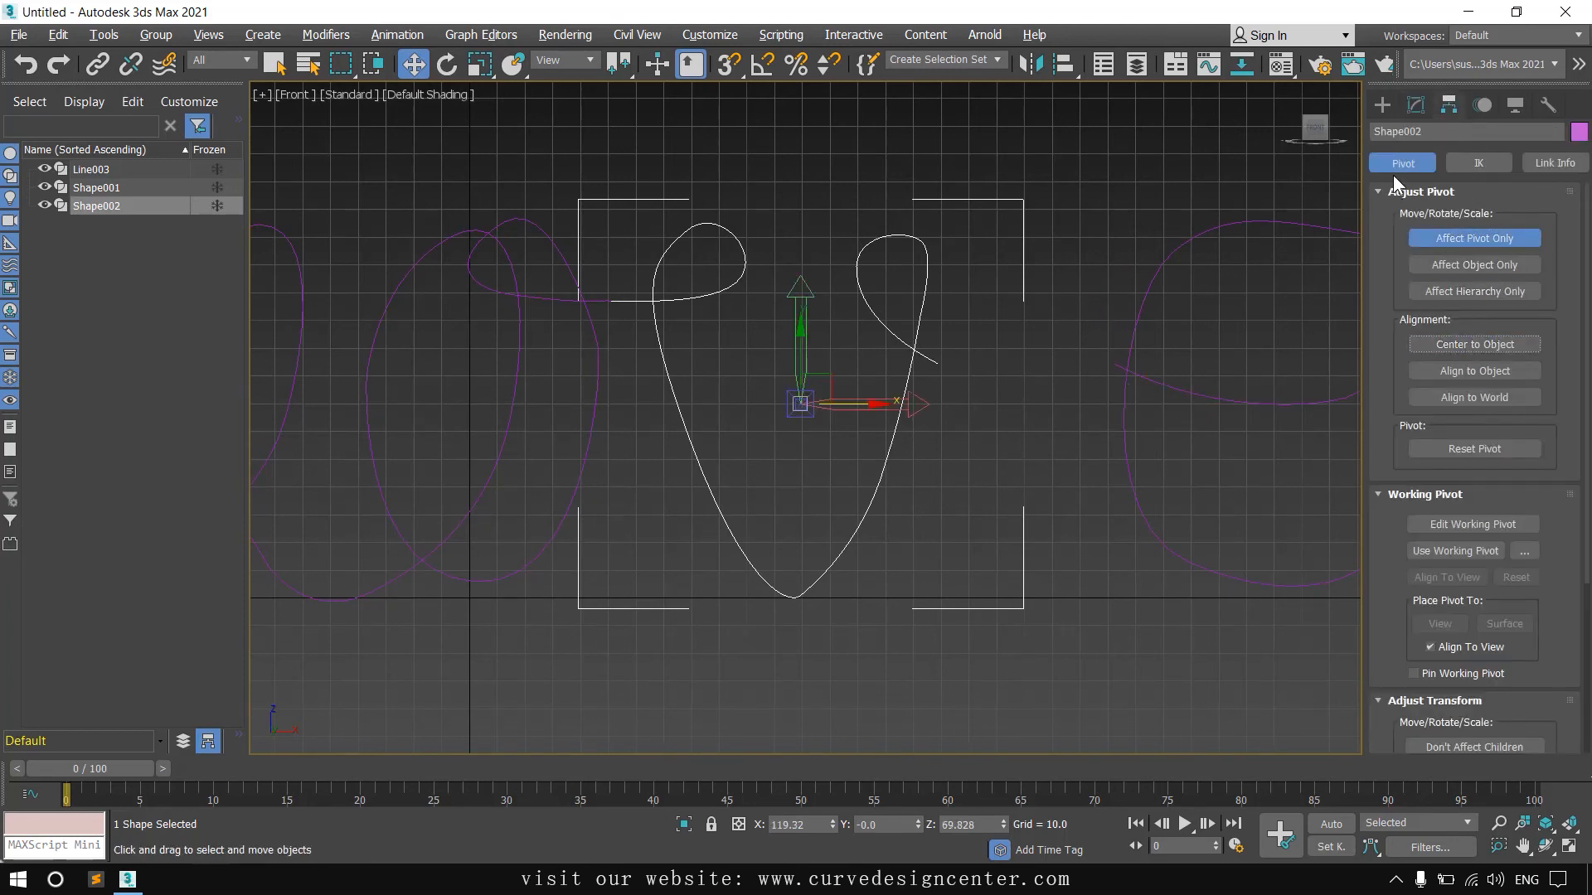
Step: Leave pivot-only editing and move the detached letter v along X to about 158, away from the letter o
click(1440, 236)
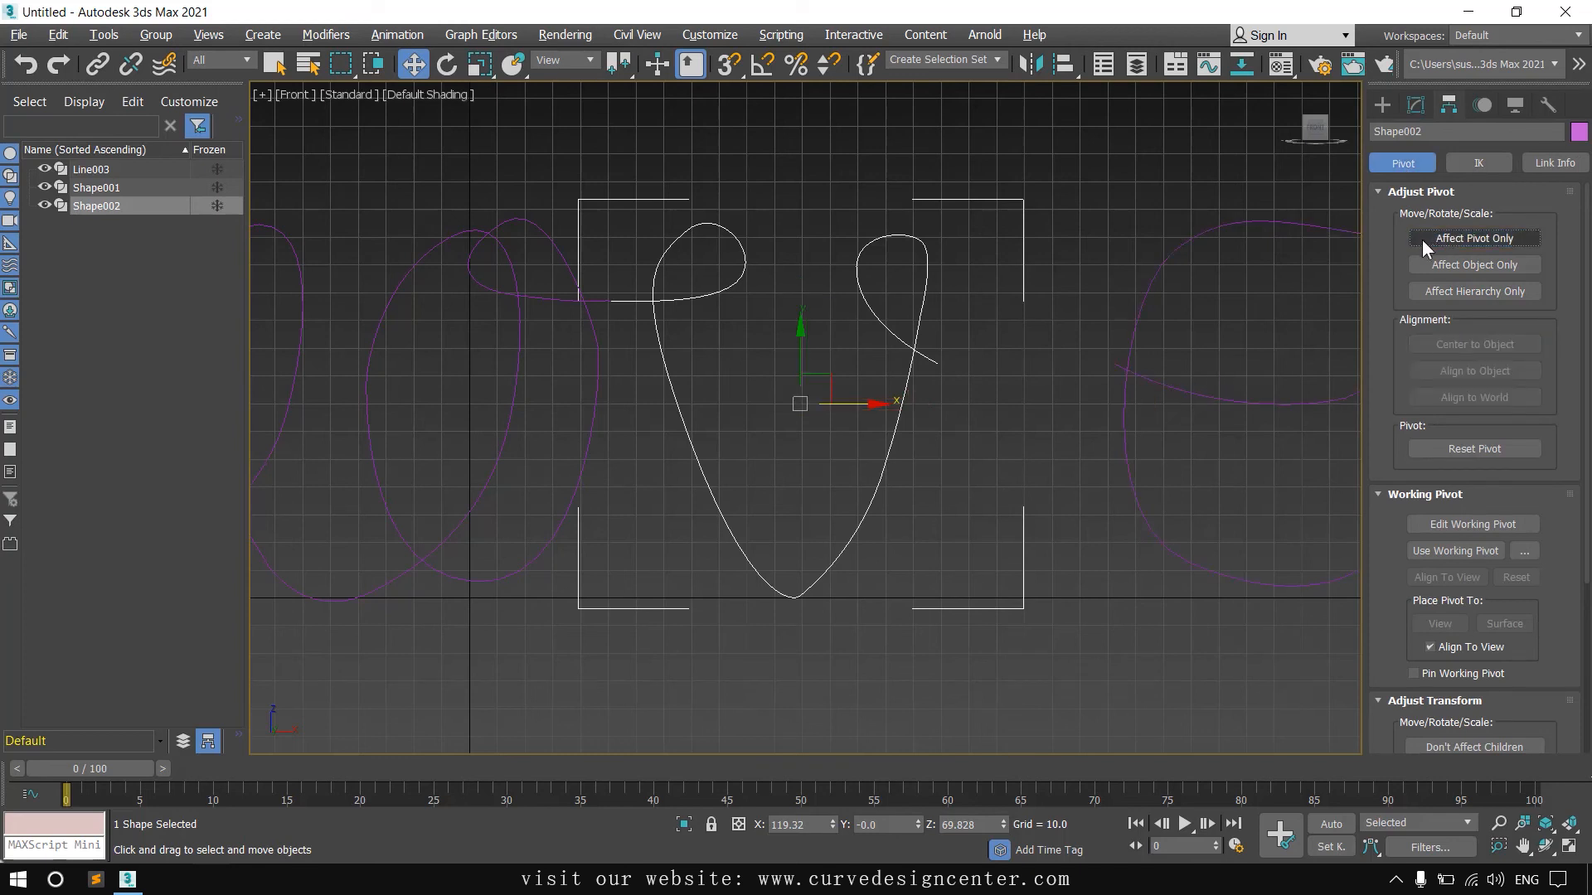
scroll(815, 486, down, 3)
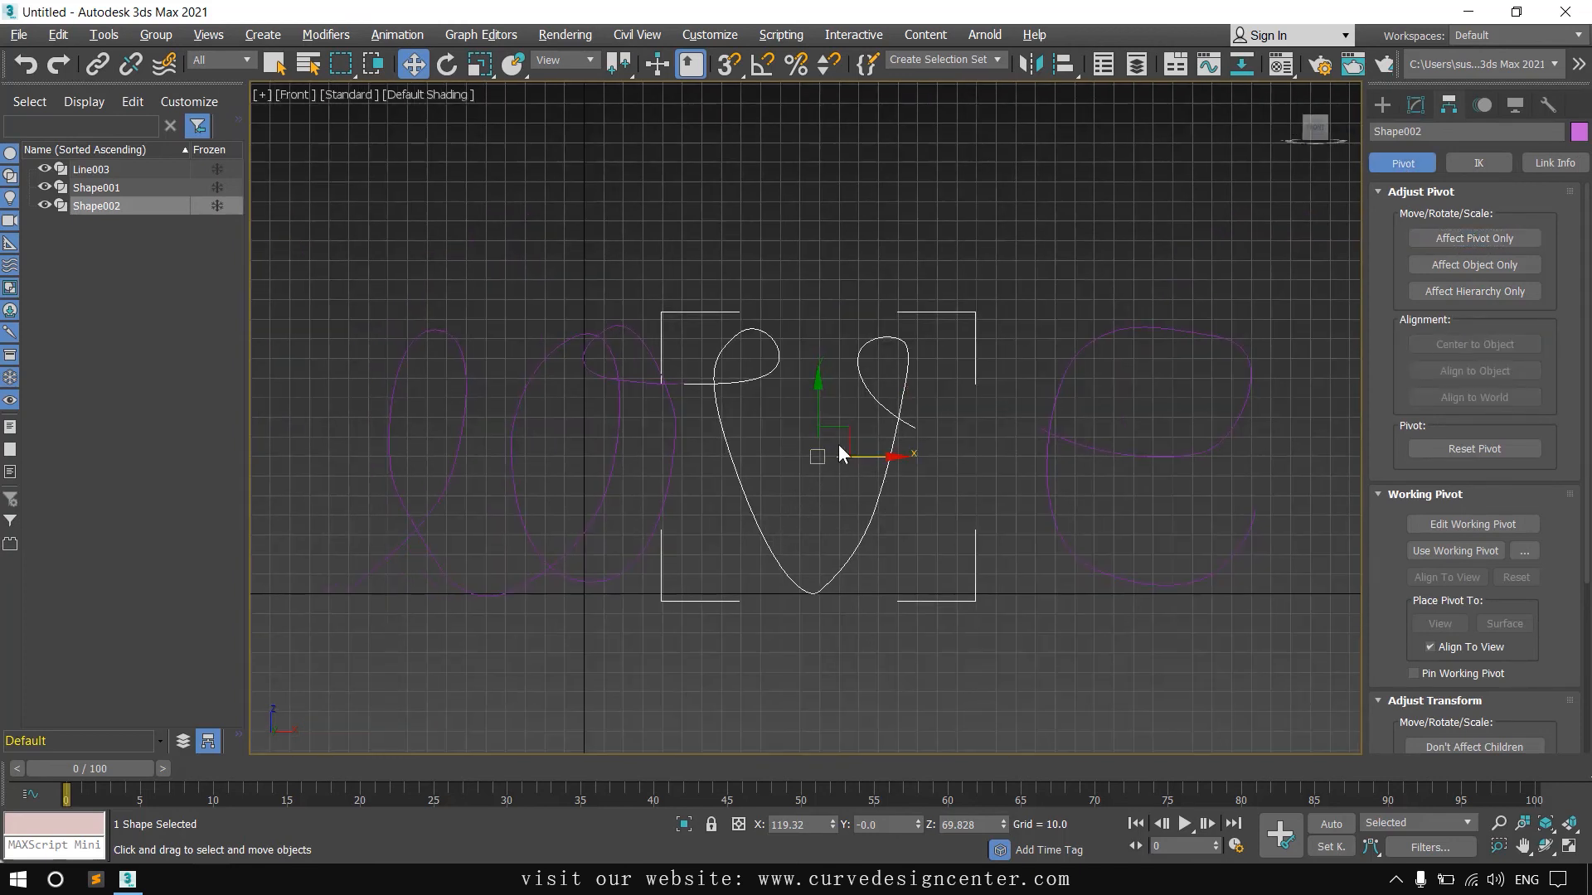
drag(842, 453, 917, 452)
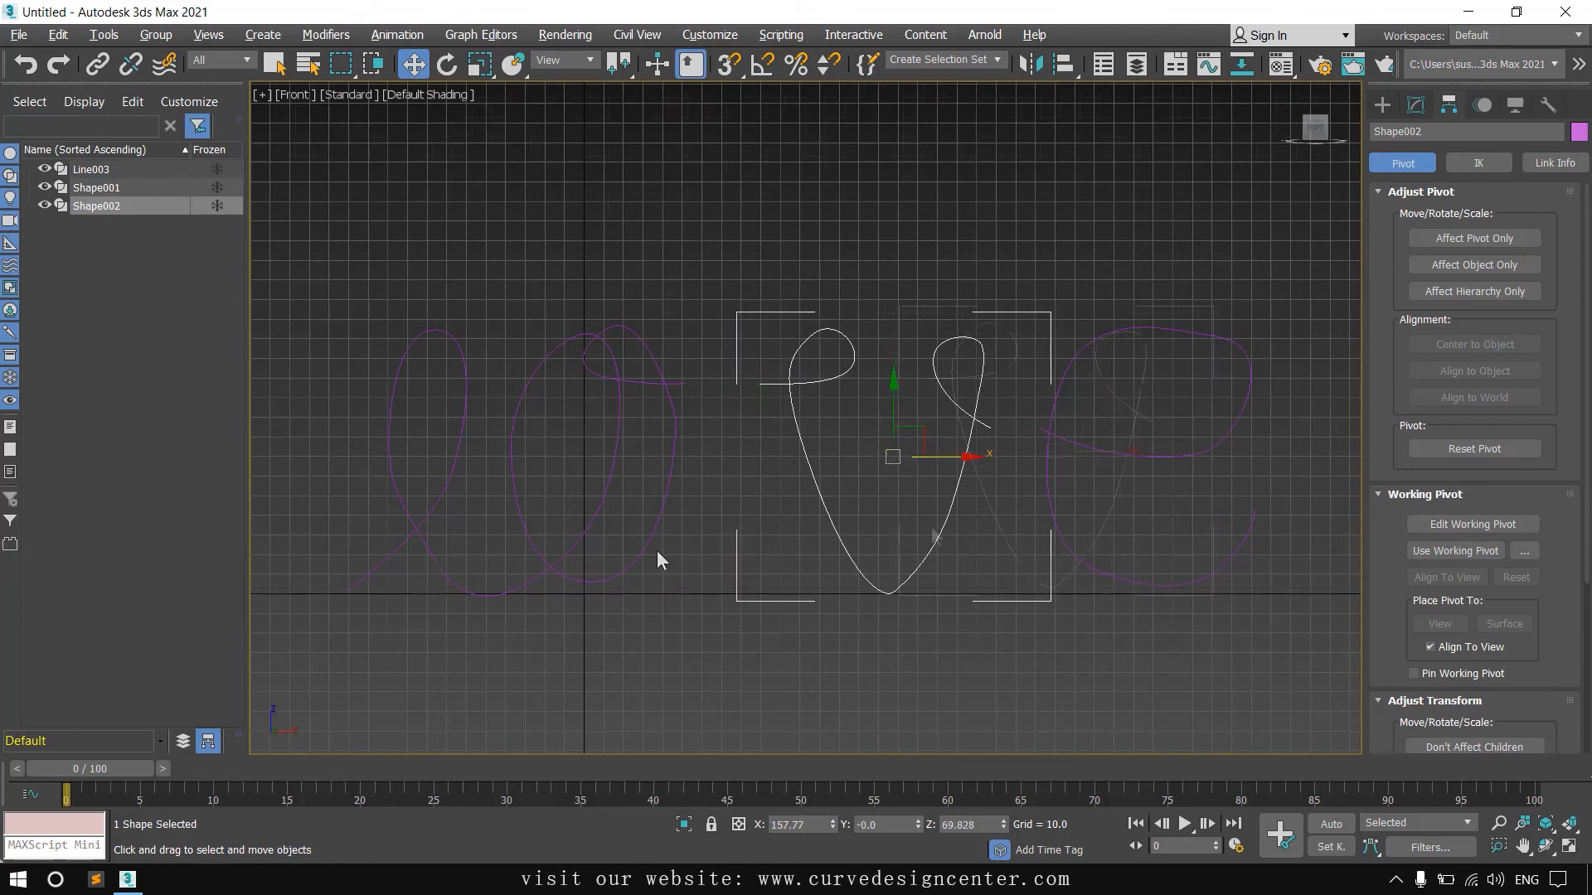
Step: Break the remaining line at the vertex on the lower stroke joining the letters l and o
middle_drag(656, 561, 818, 557)
click(718, 555)
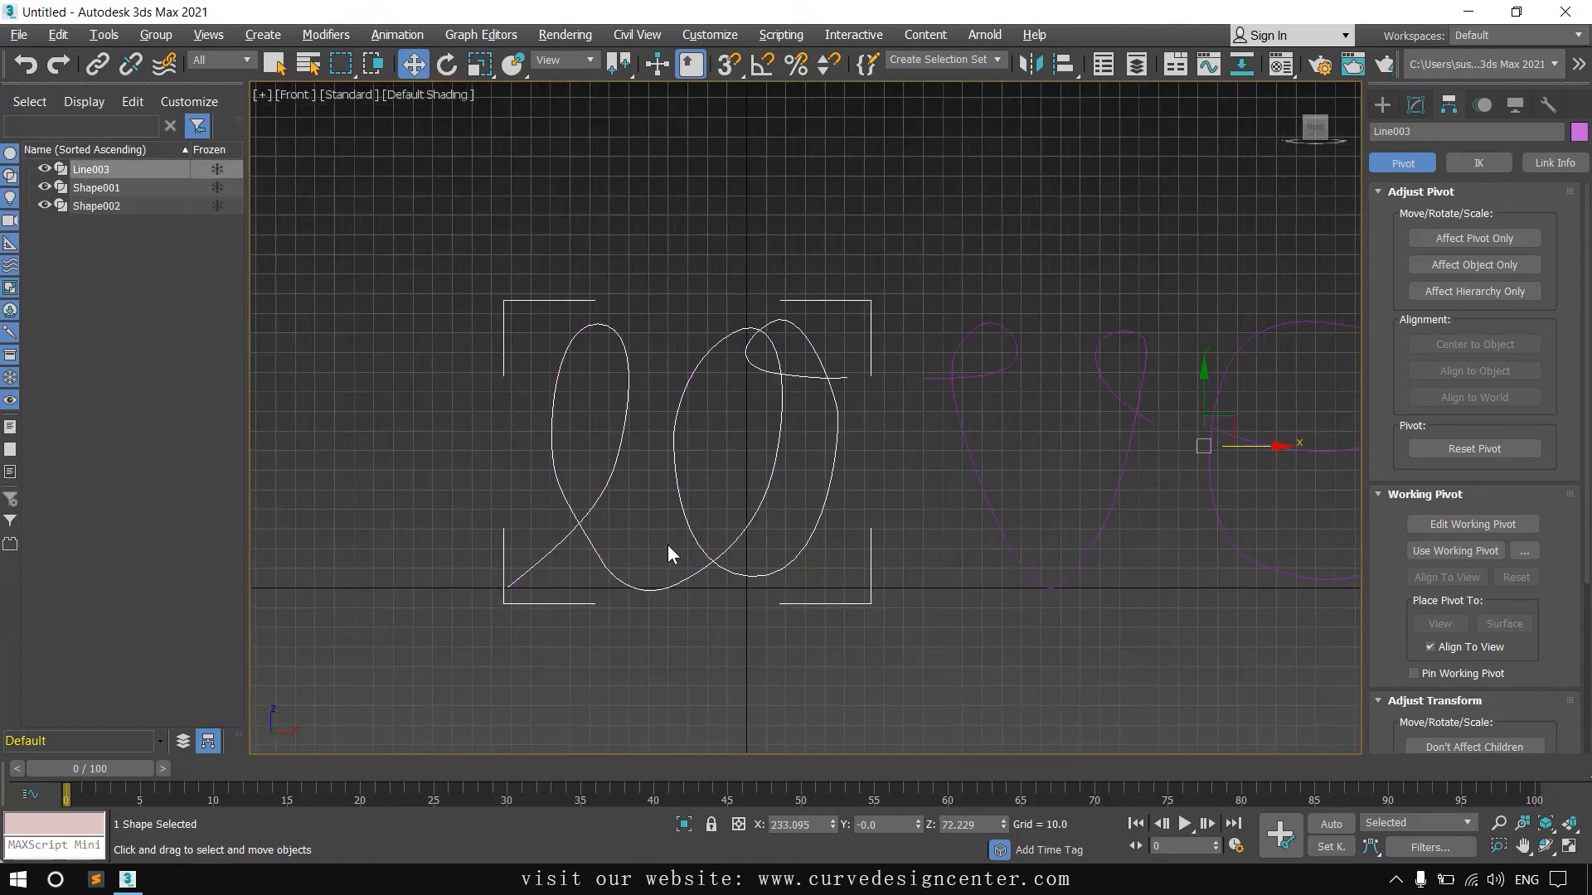
click(1415, 104)
click(1416, 204)
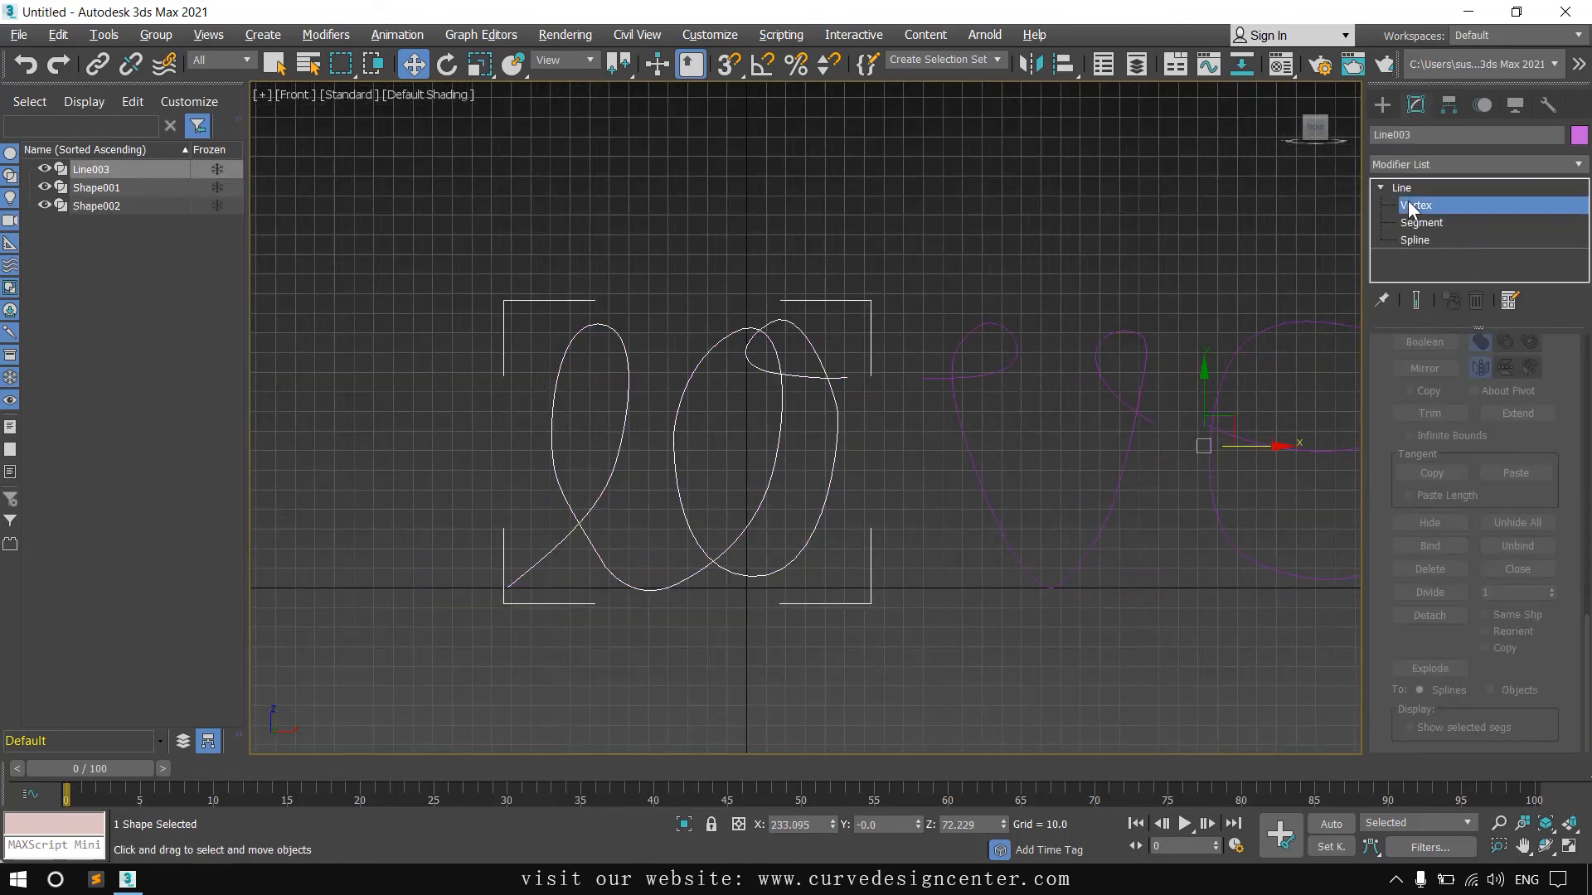
middle_drag(659, 586, 806, 532)
scroll(806, 533, up, 3)
click(856, 525)
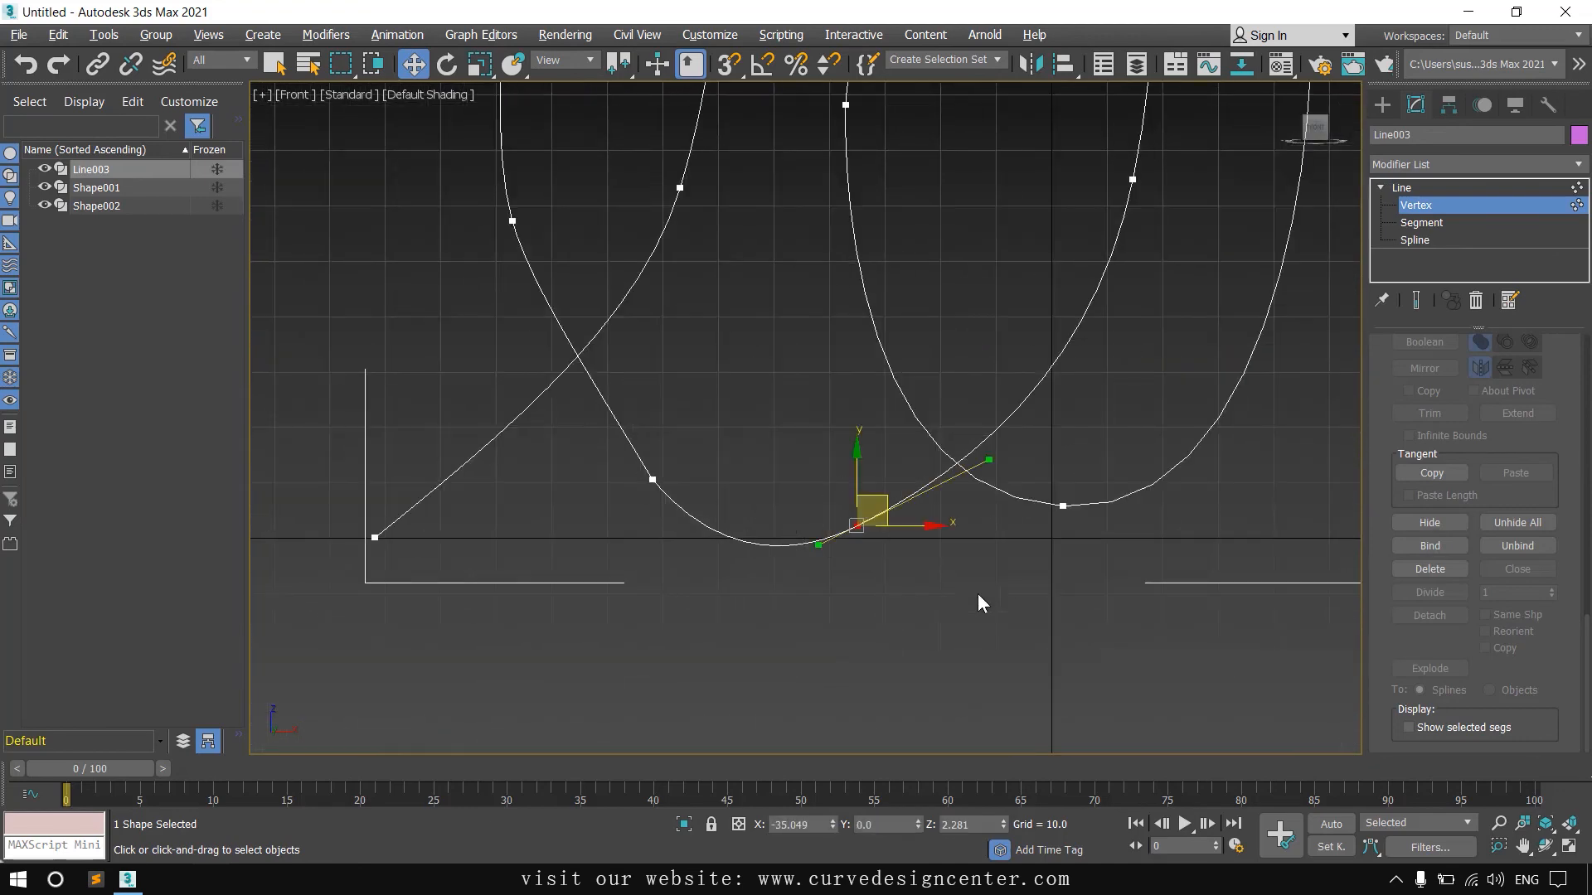
scroll(1421, 636, up, 3)
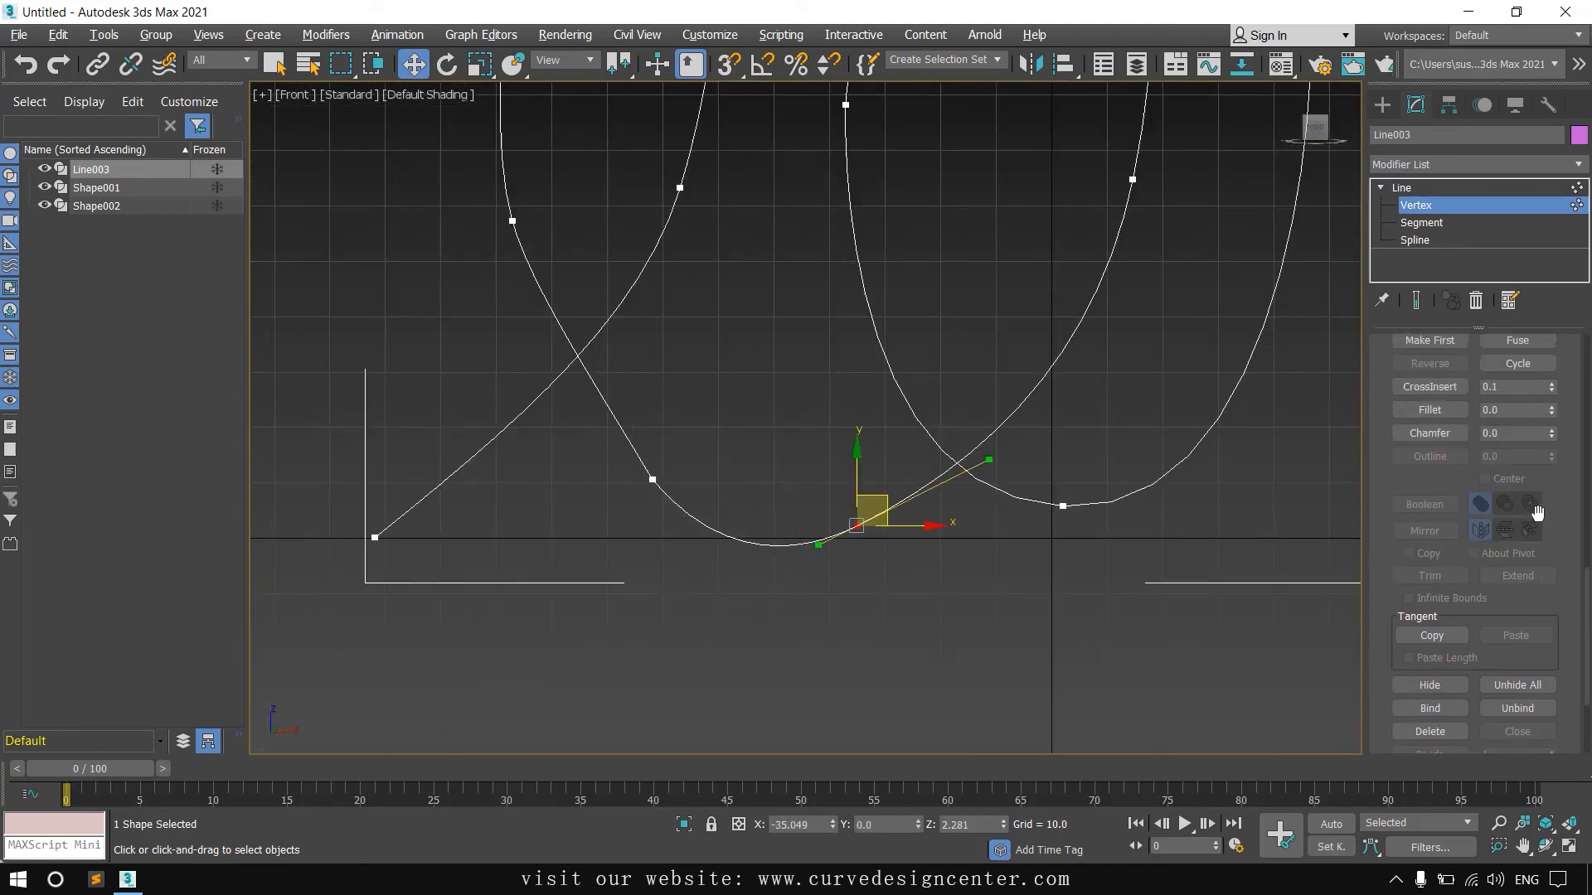
scroll(1539, 515, up, 3)
scroll(1534, 460, up, 1)
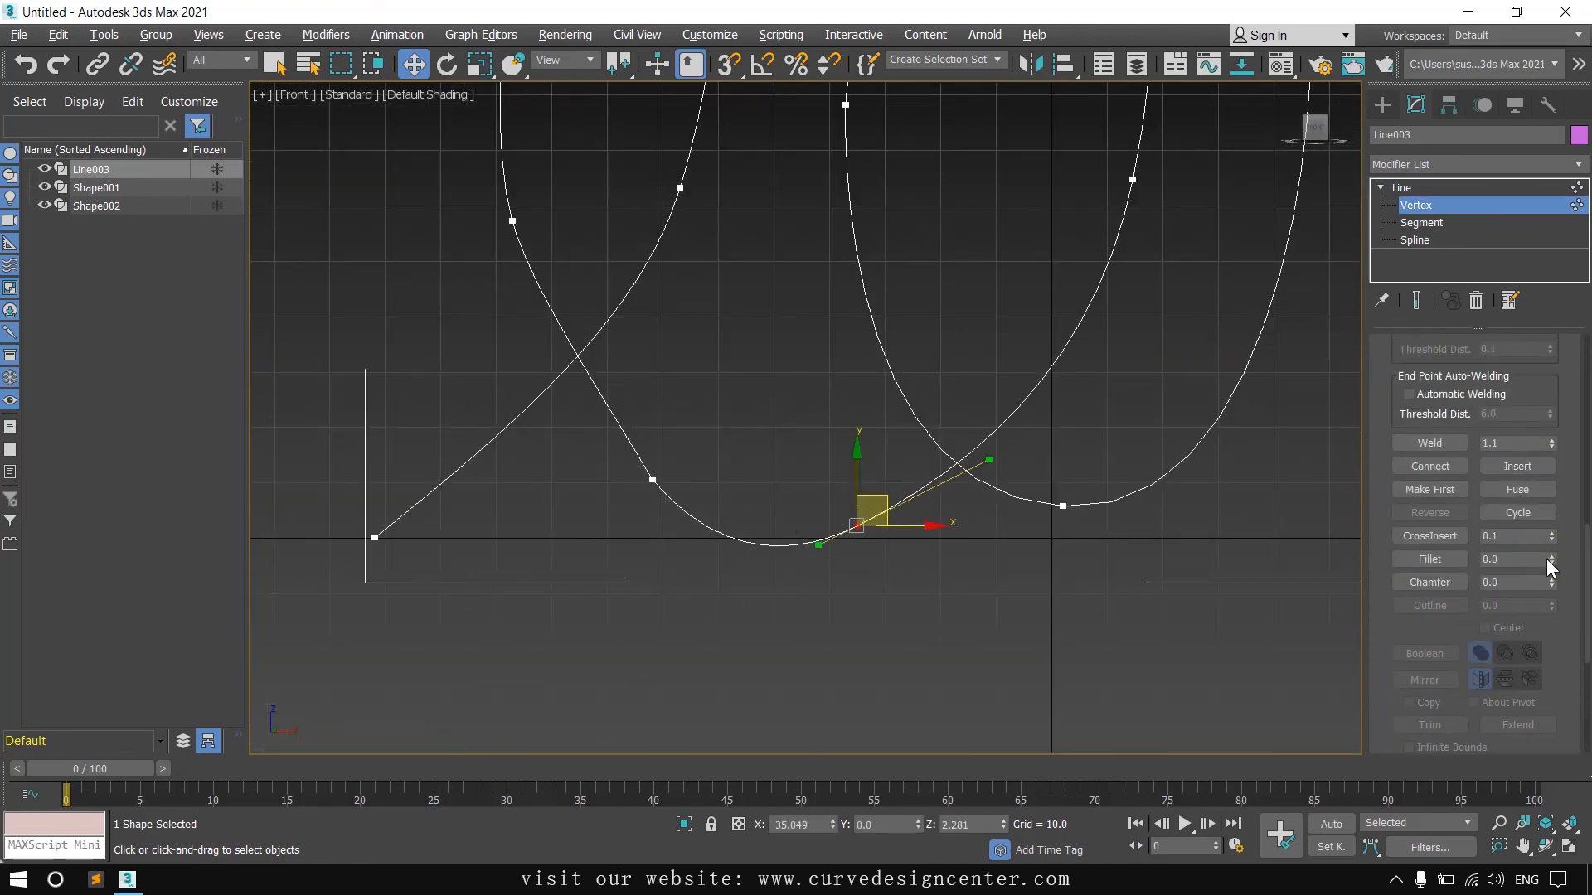
scroll(1545, 559, up, 2)
scroll(1542, 506, up, 5)
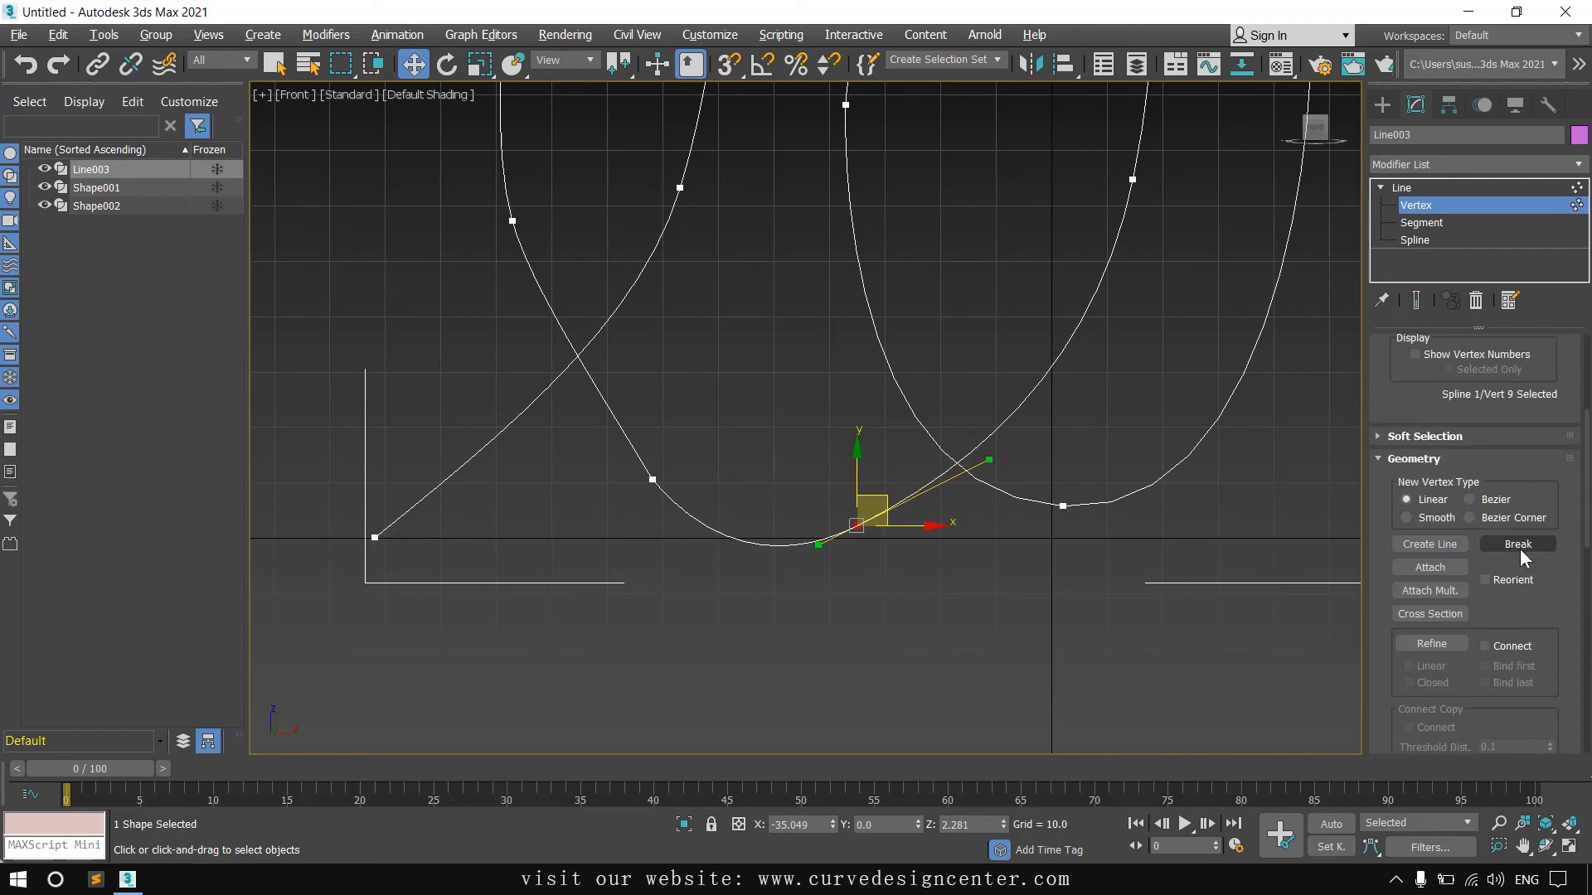
click(1522, 543)
Step: Select the letter o's spline at the Spline level, detach it as a separate shape with the default name, and leave sub-object editing
click(1423, 241)
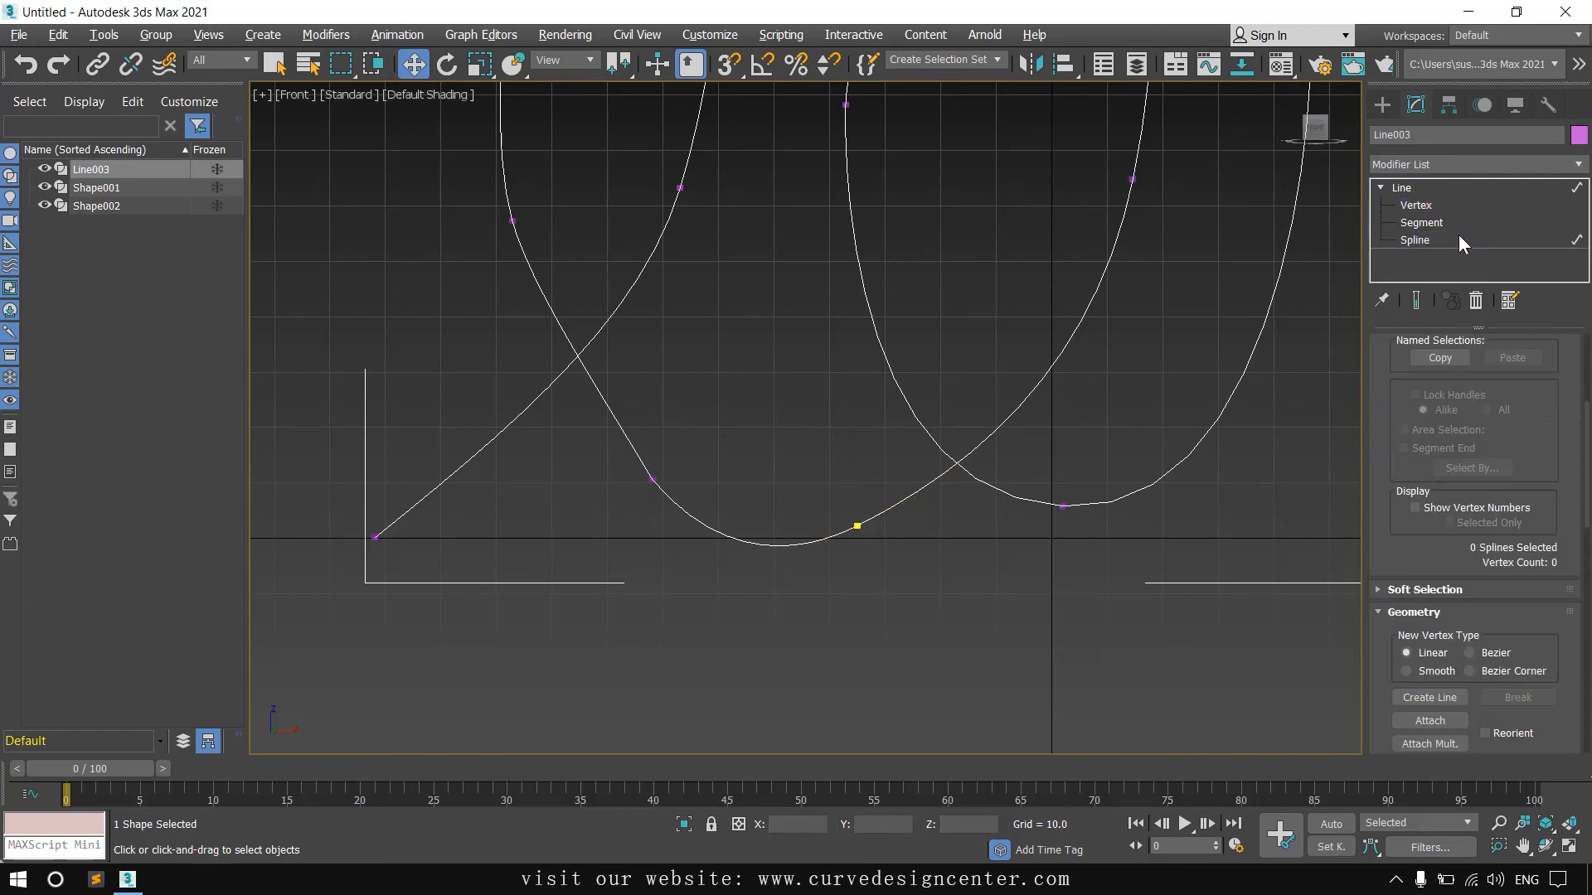
click(954, 465)
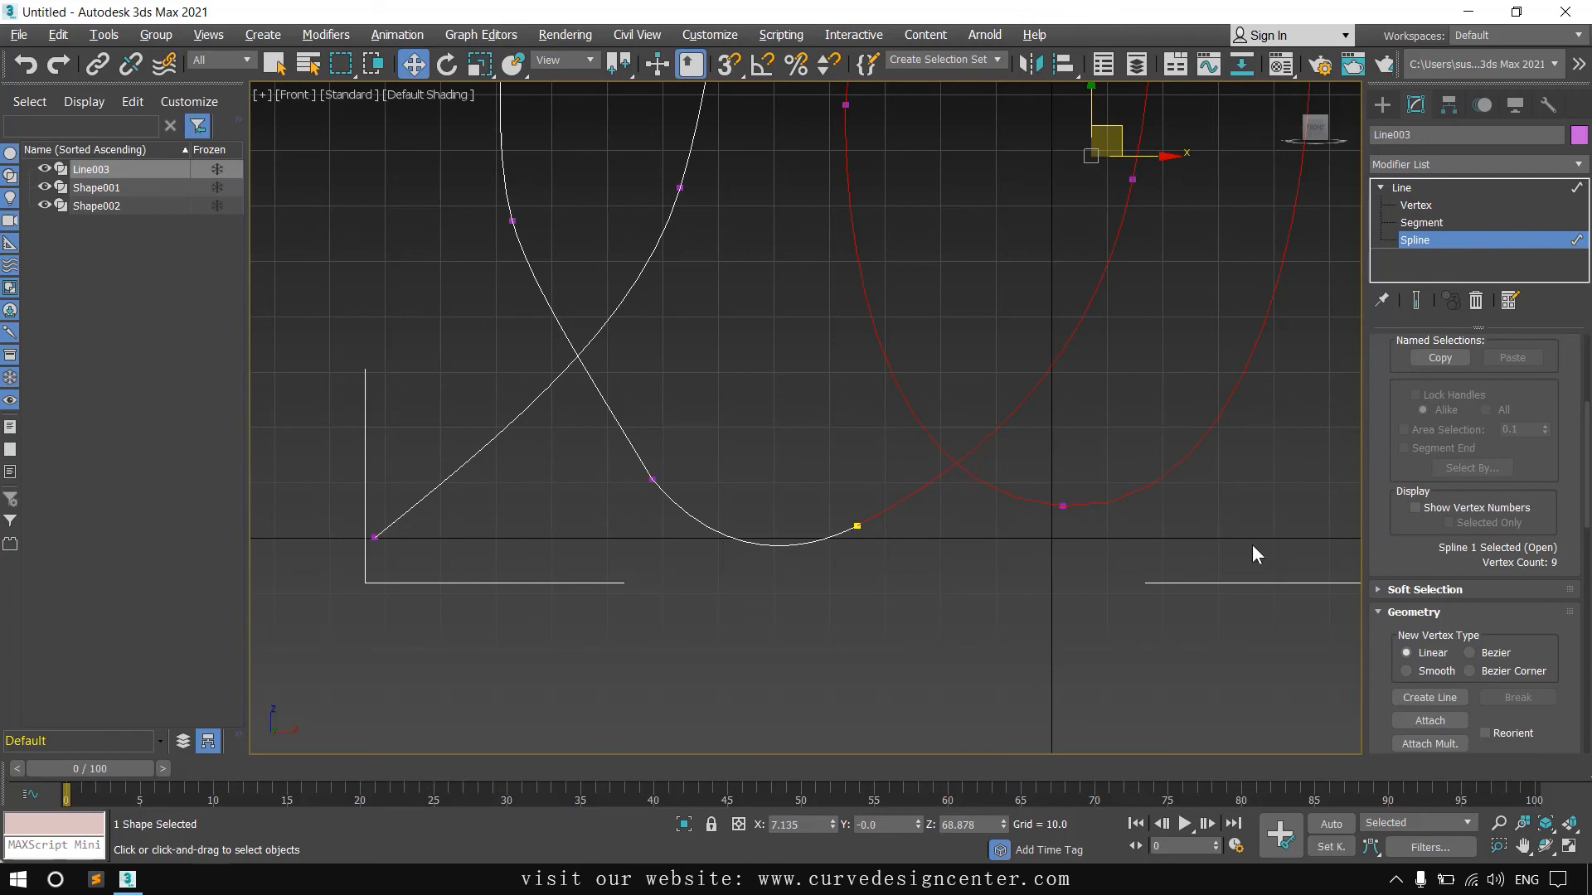
scroll(1251, 553, down, 2)
scroll(1515, 542, down, 10)
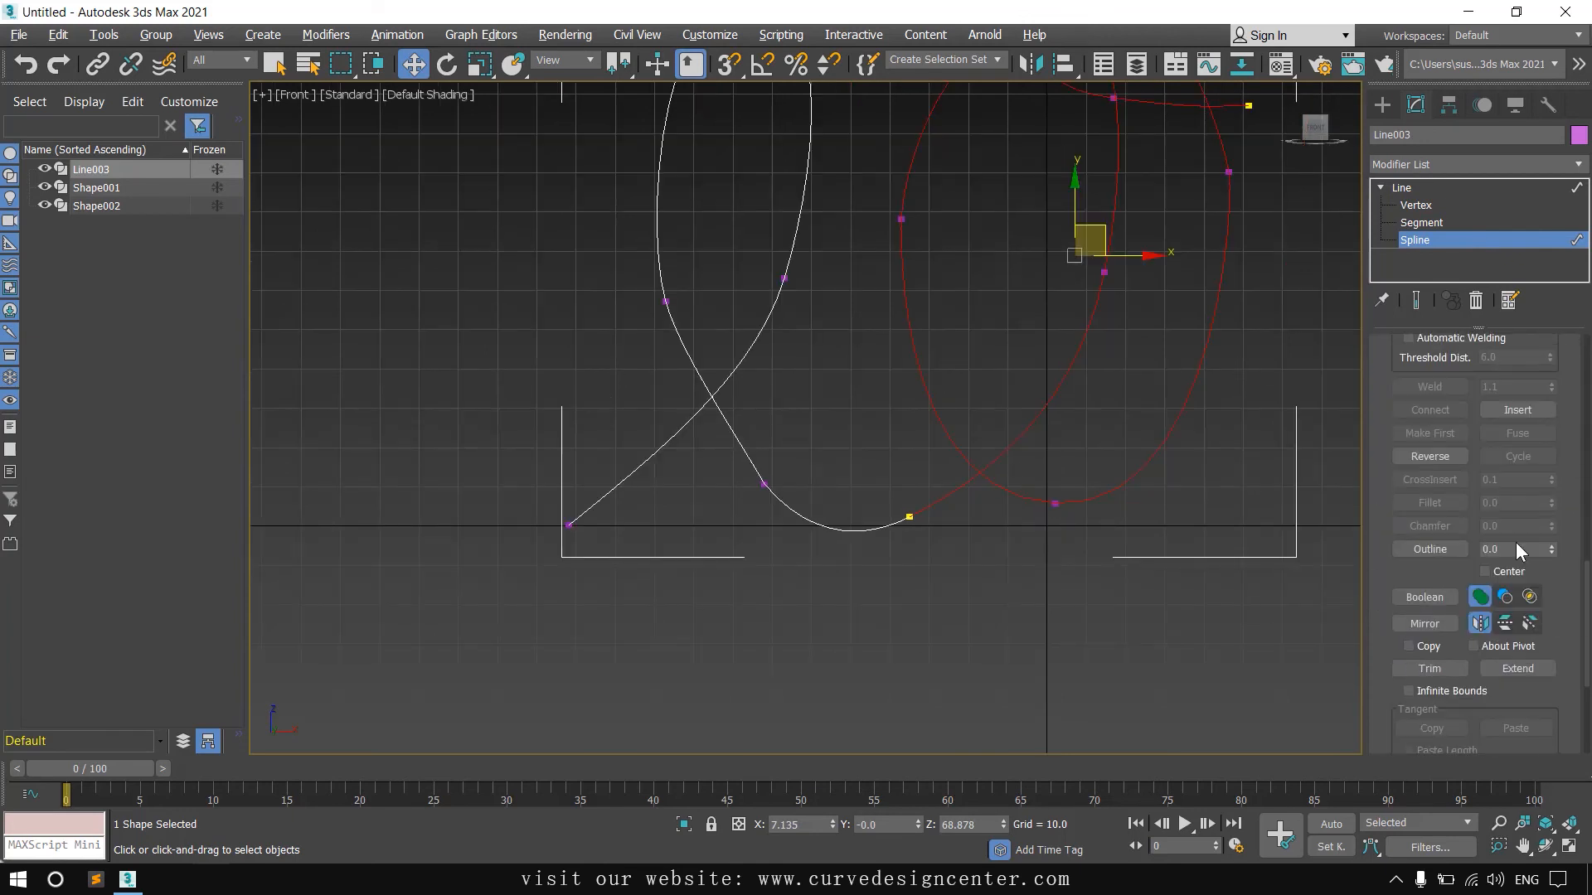
scroll(1515, 542, down, 5)
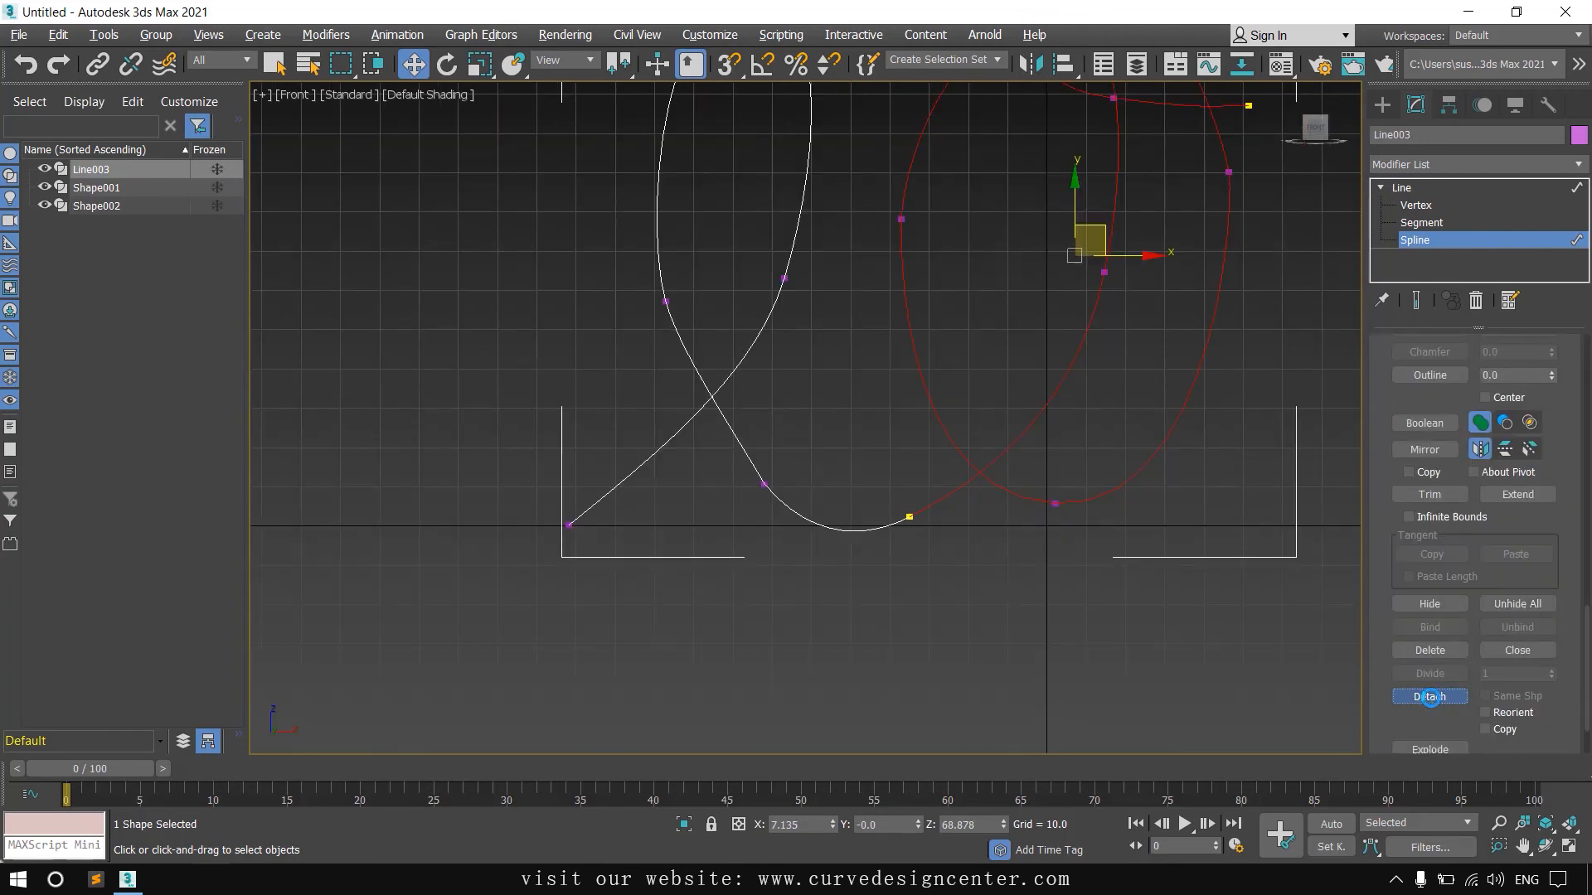
click(1430, 696)
click(866, 456)
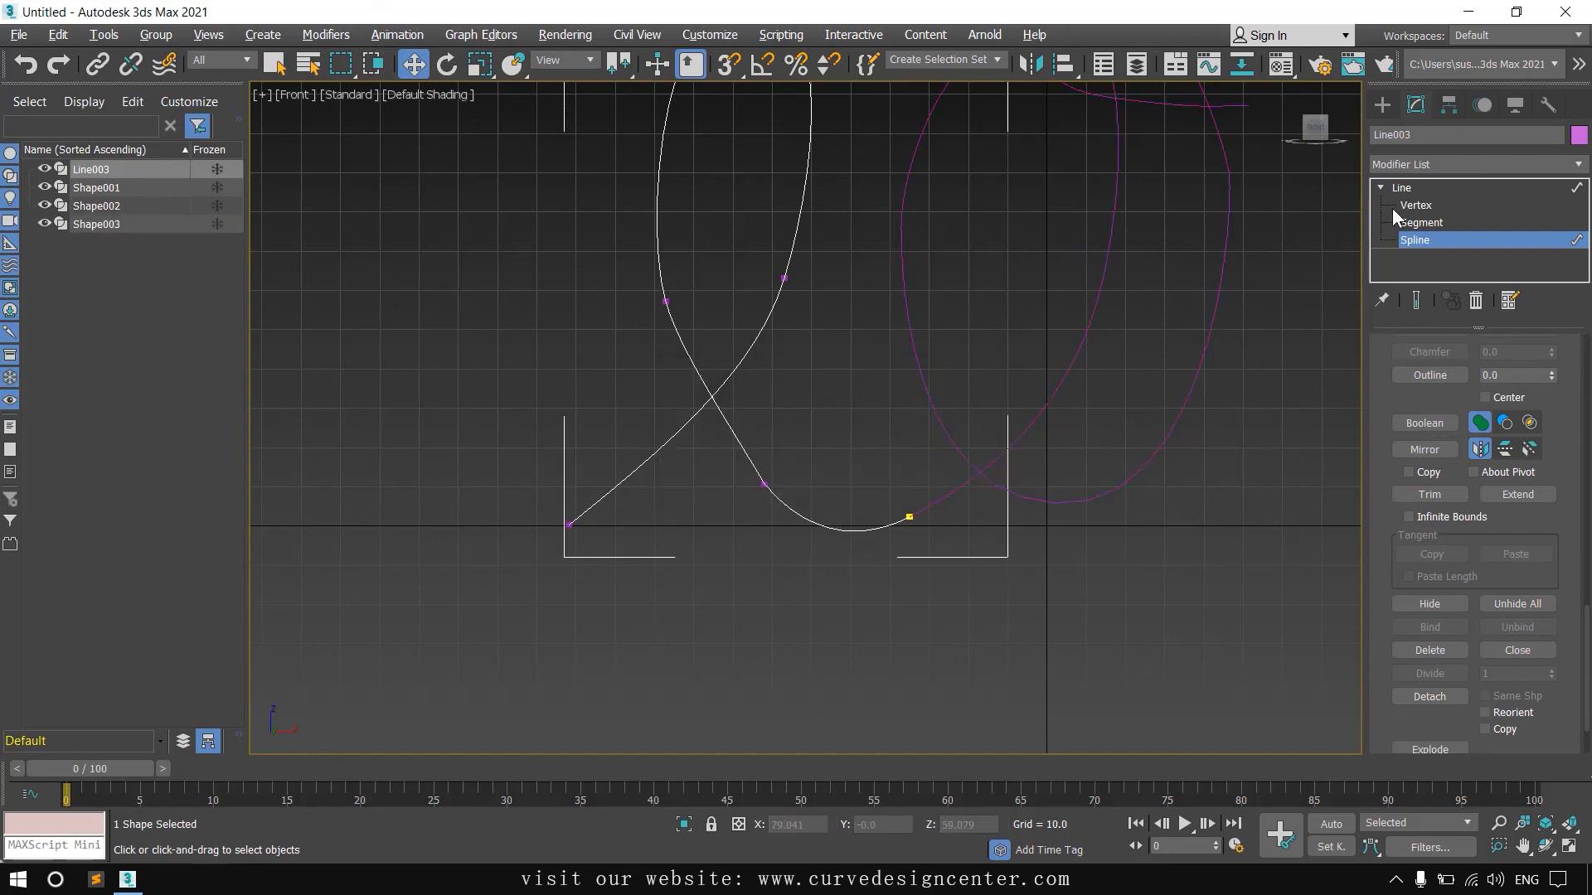
click(1401, 187)
Step: Select the detached letter o and center its pivot on the object using Affect Pivot Only
scroll(935, 441, down, 4)
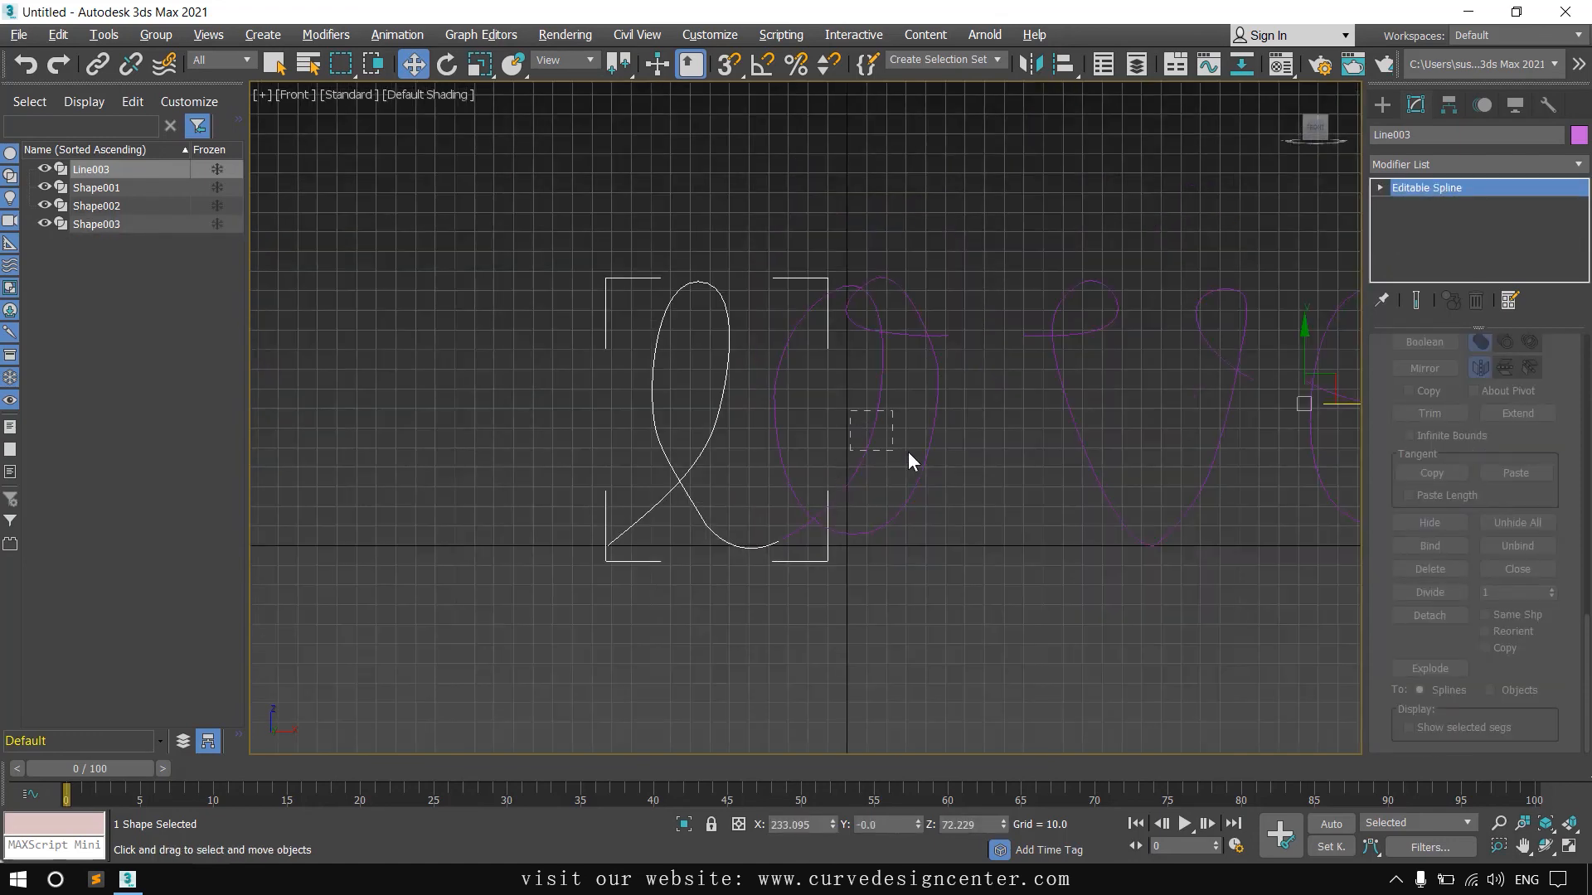
drag(907, 451, 937, 455)
middle_drag(955, 448, 844, 452)
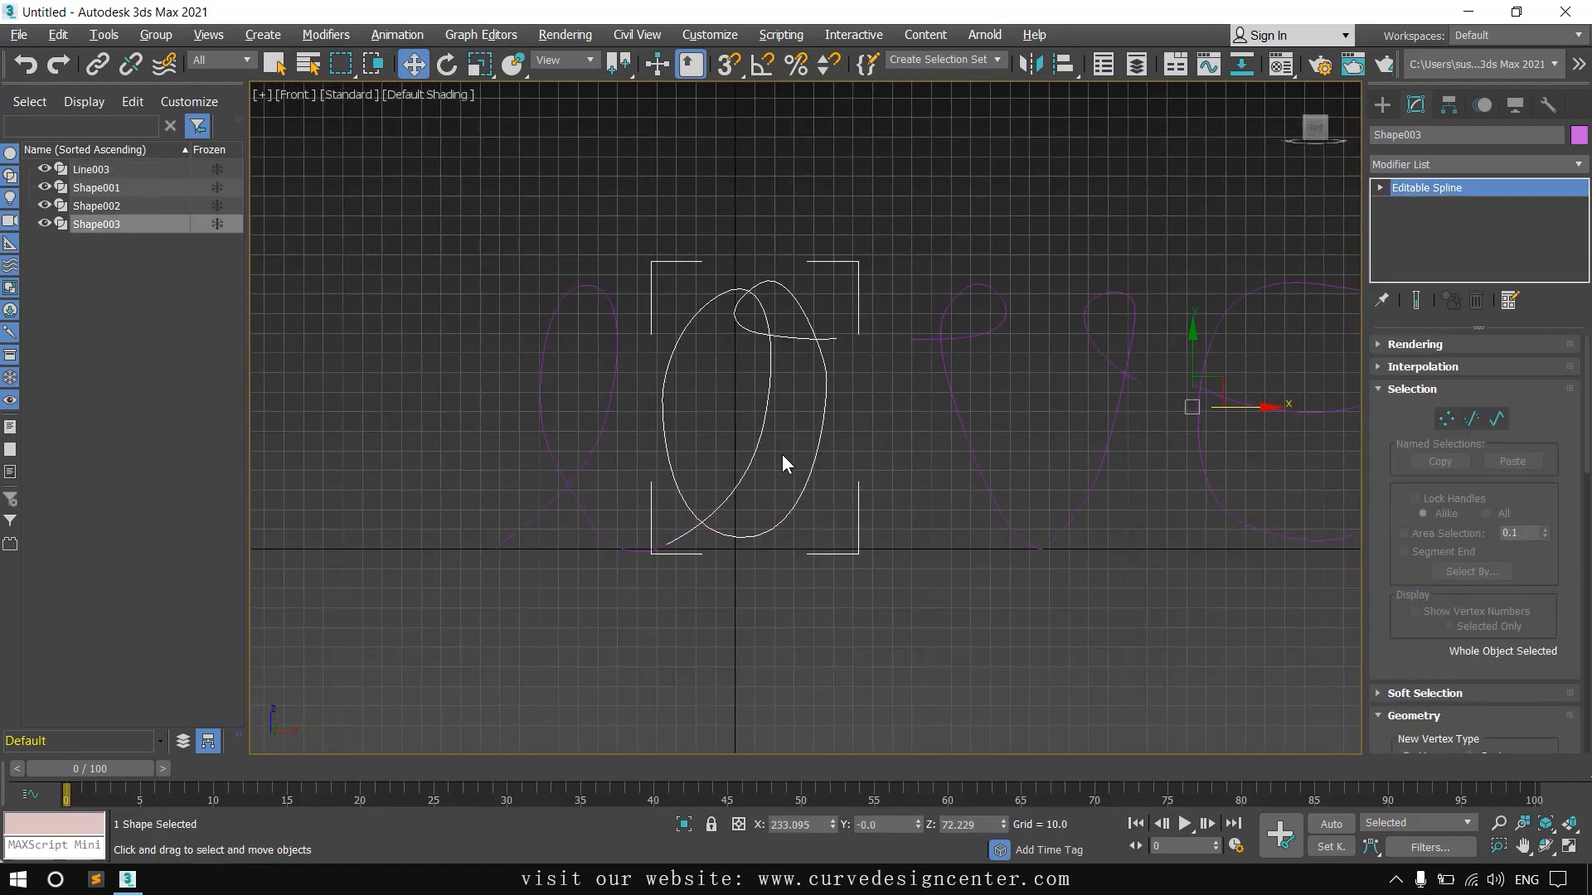
click(1449, 104)
click(1464, 241)
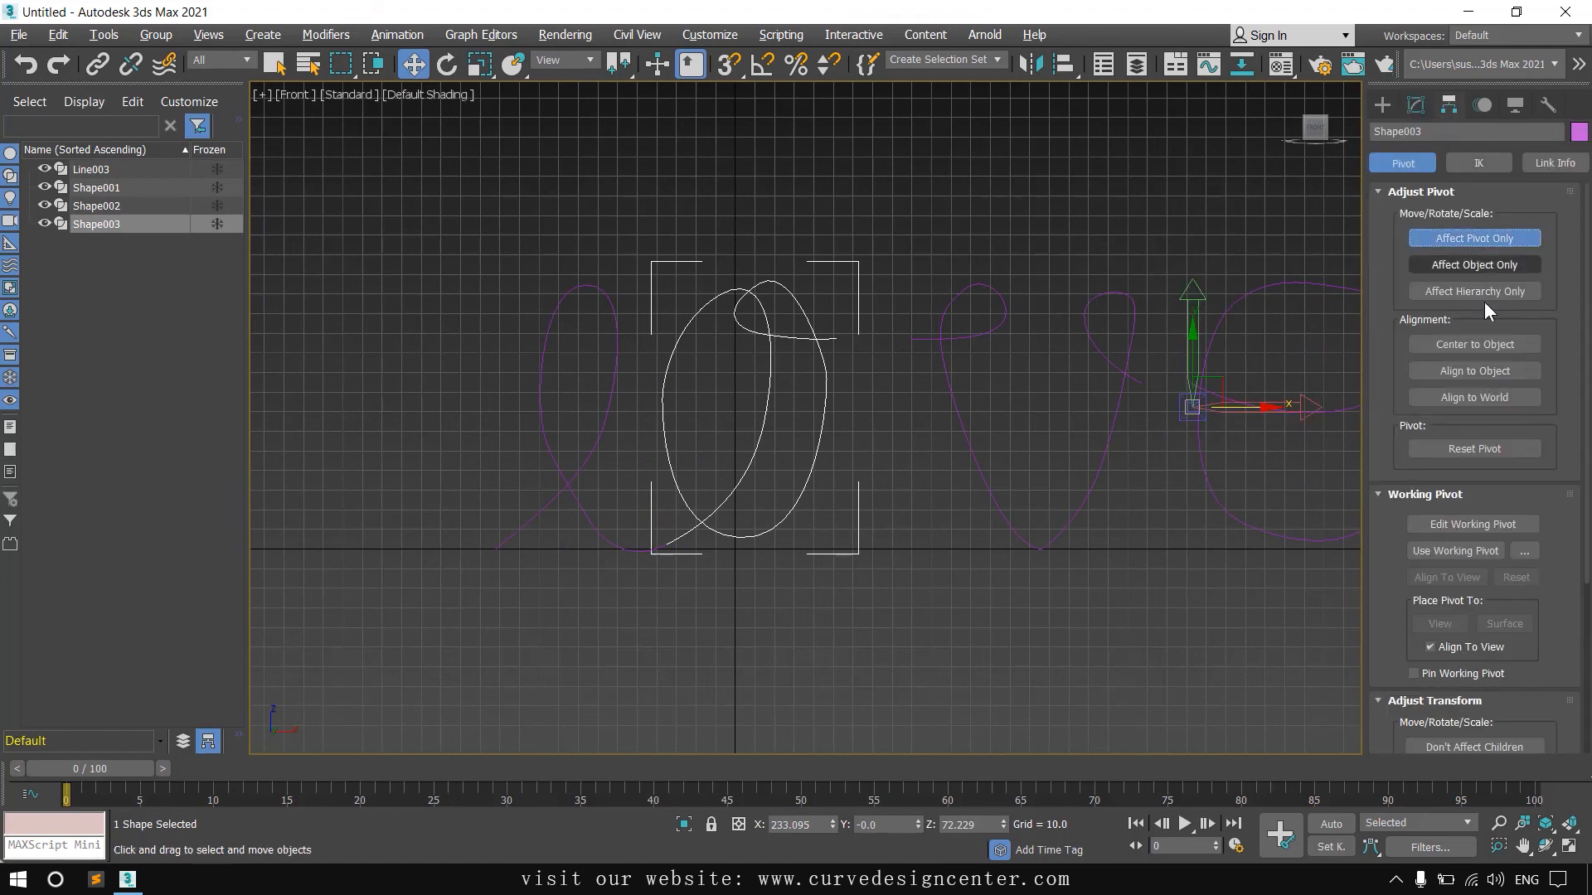
click(1475, 344)
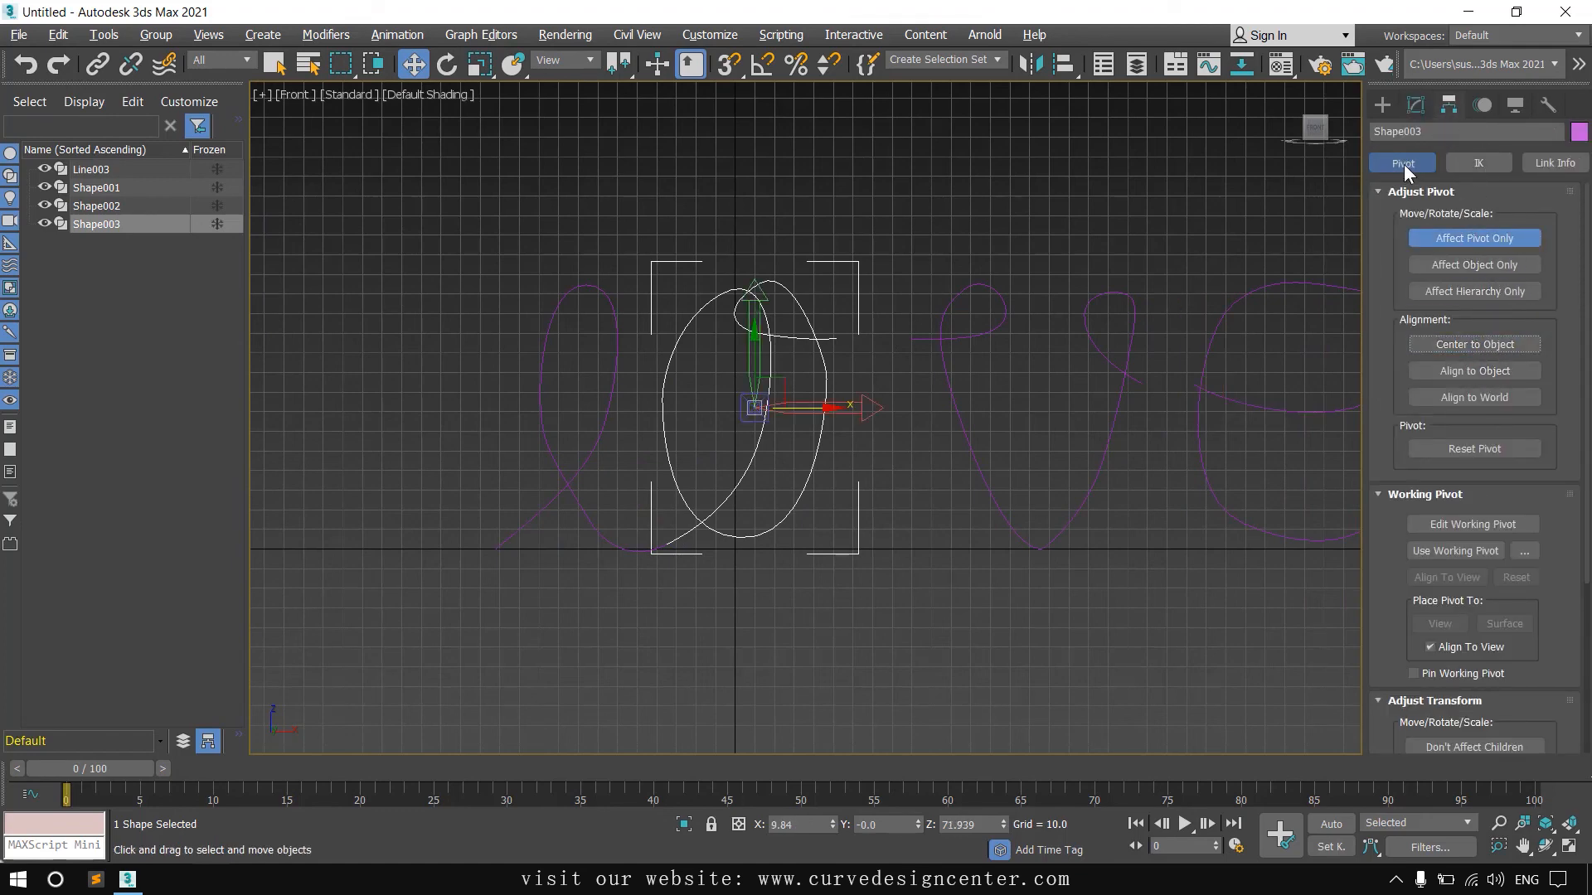
click(1452, 238)
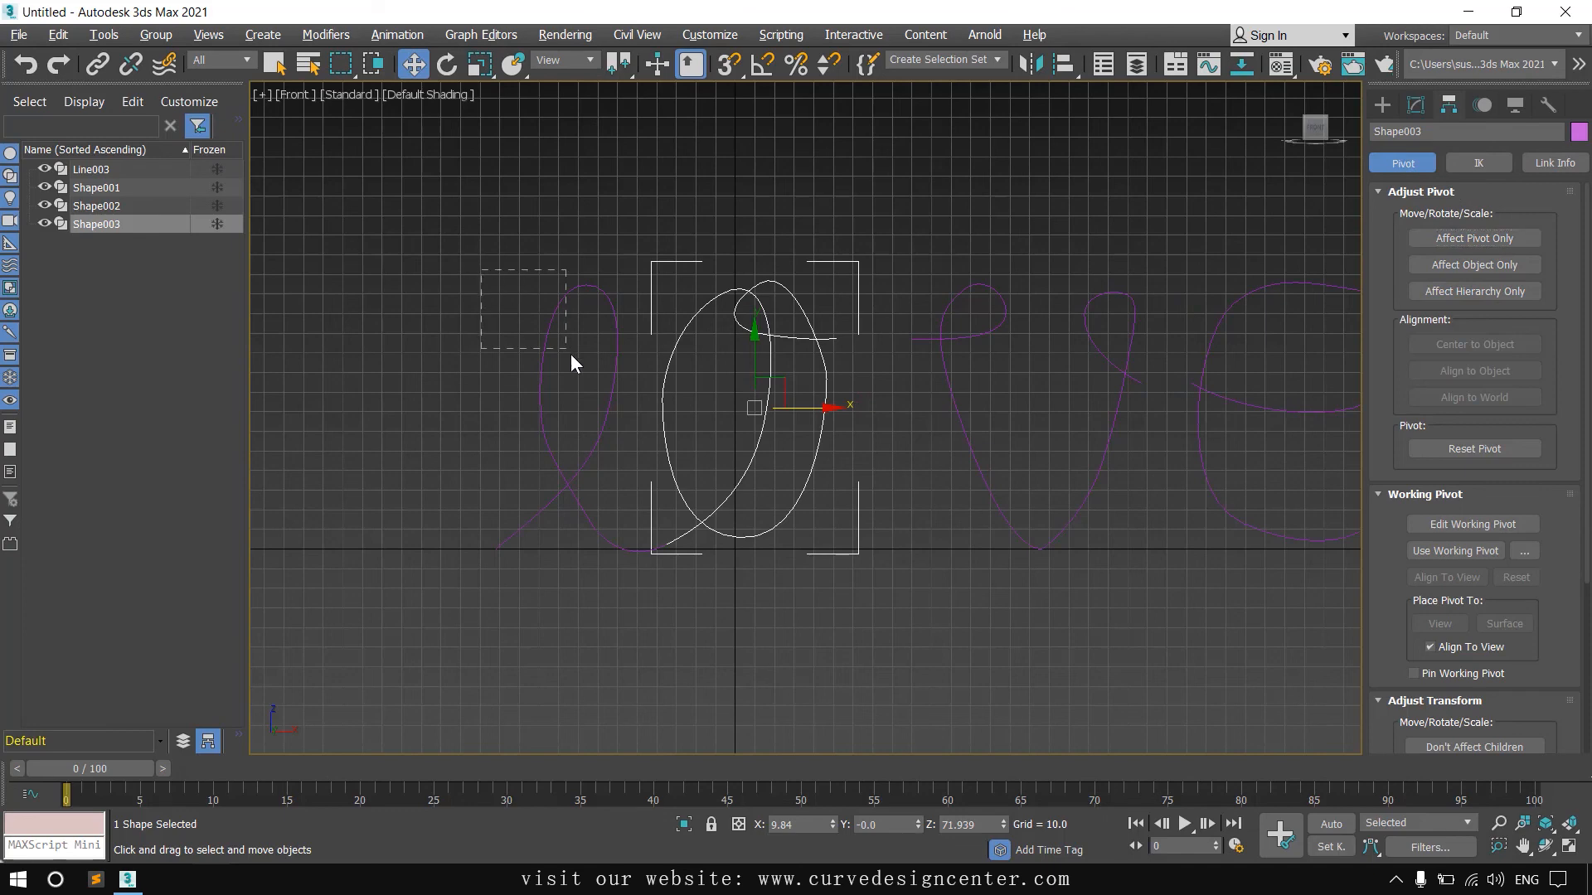
Step: Select the remaining letter l and center its pivot on the object using Affect Pivot Only
drag(570, 355, 592, 356)
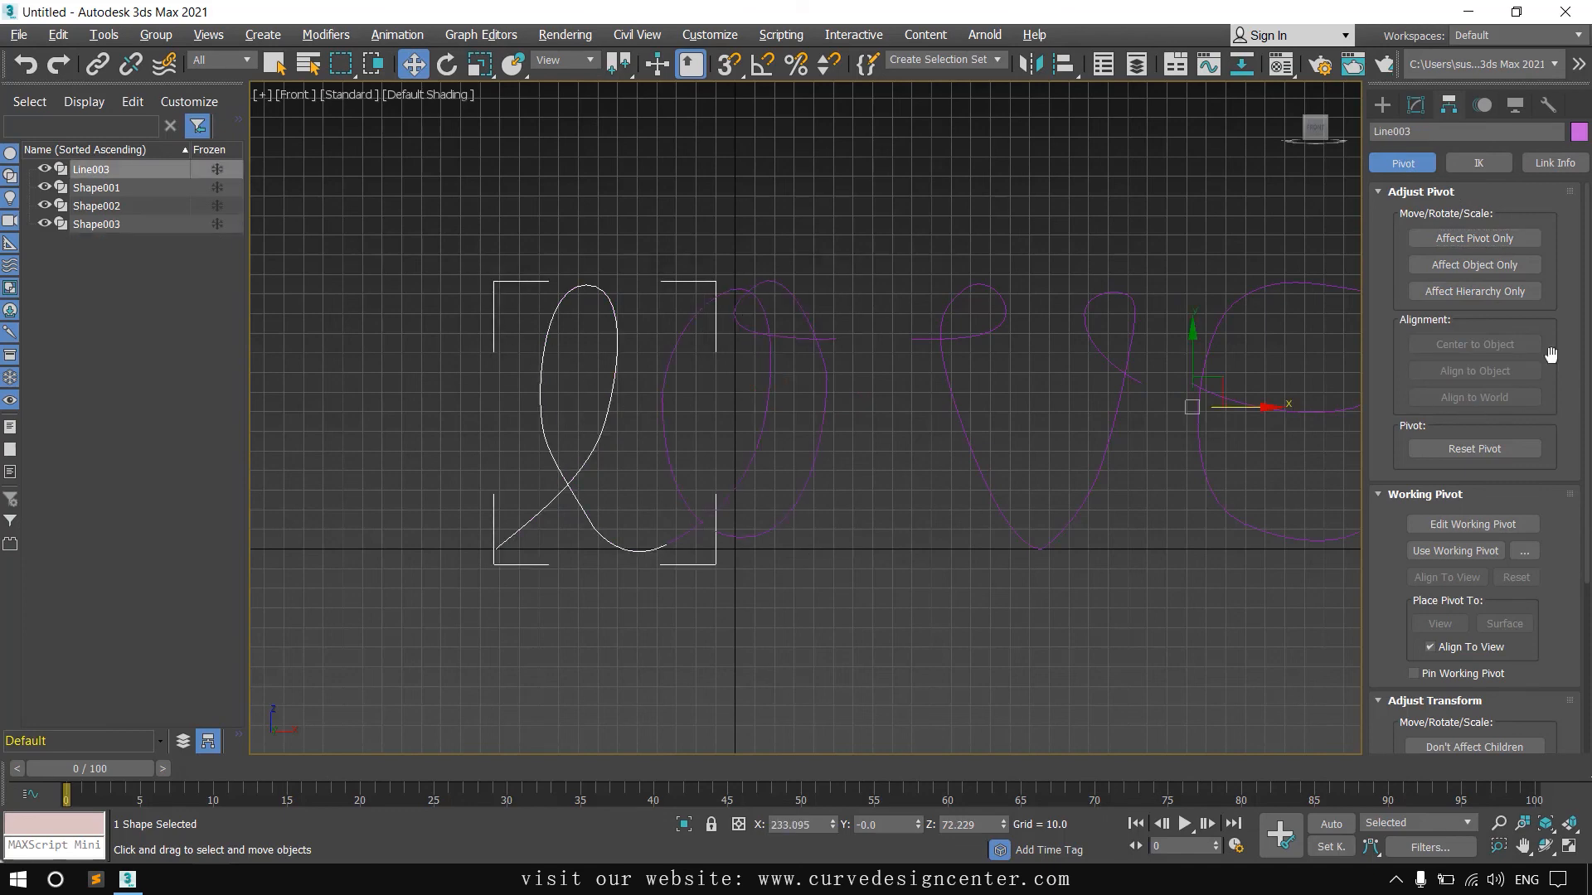
click(1475, 243)
click(1480, 341)
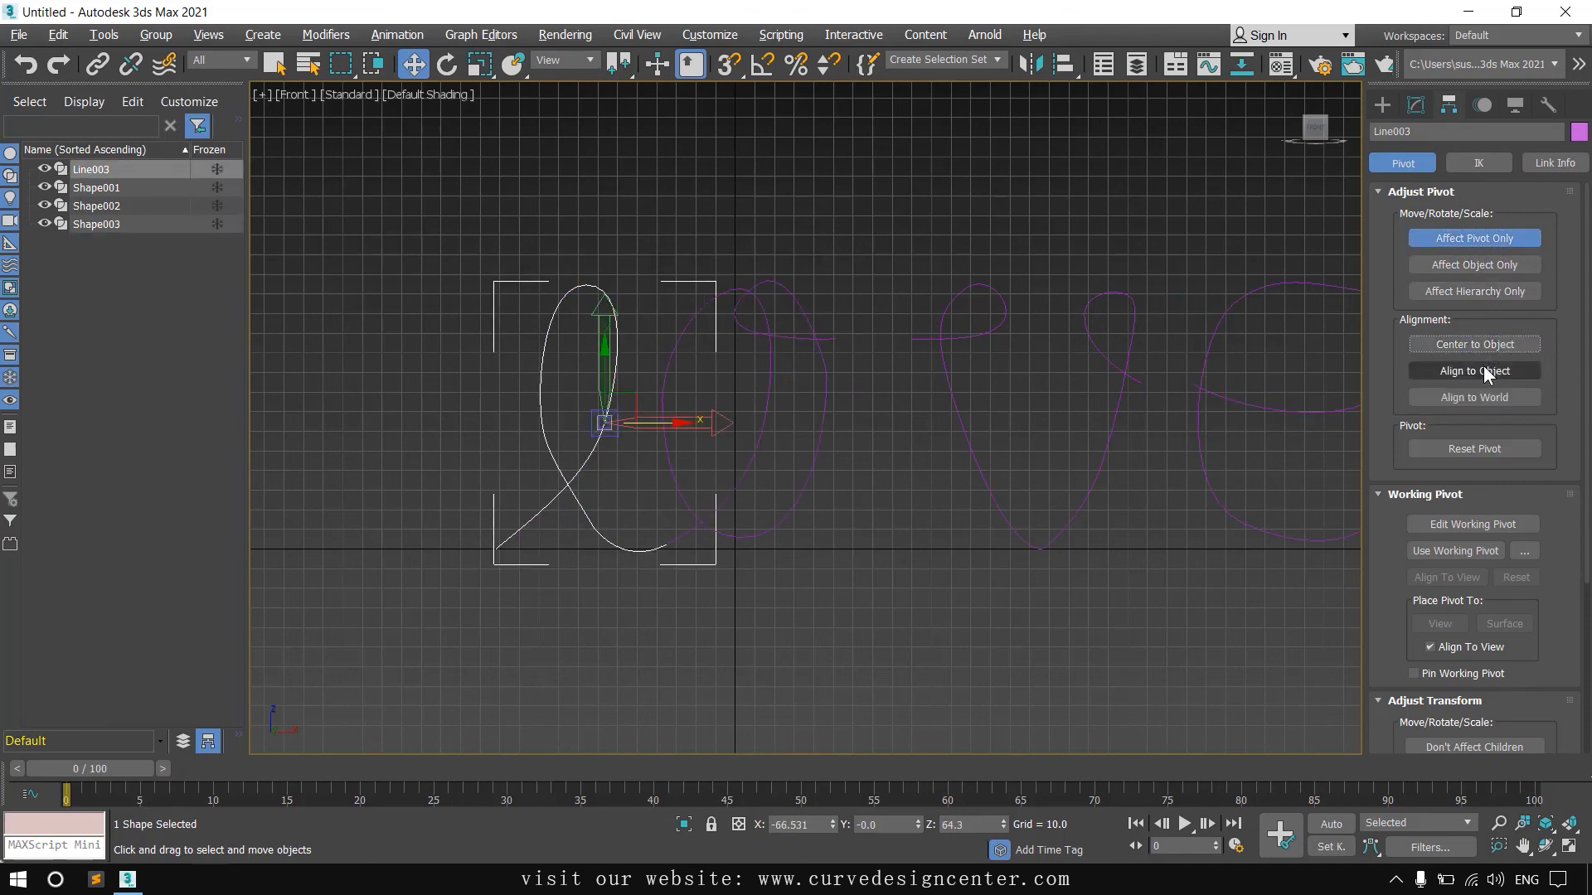
click(1475, 238)
Step: Select the letters o, v, e and l one after another to check that each is a separate shape with its own pivot
scroll(714, 567, down, 5)
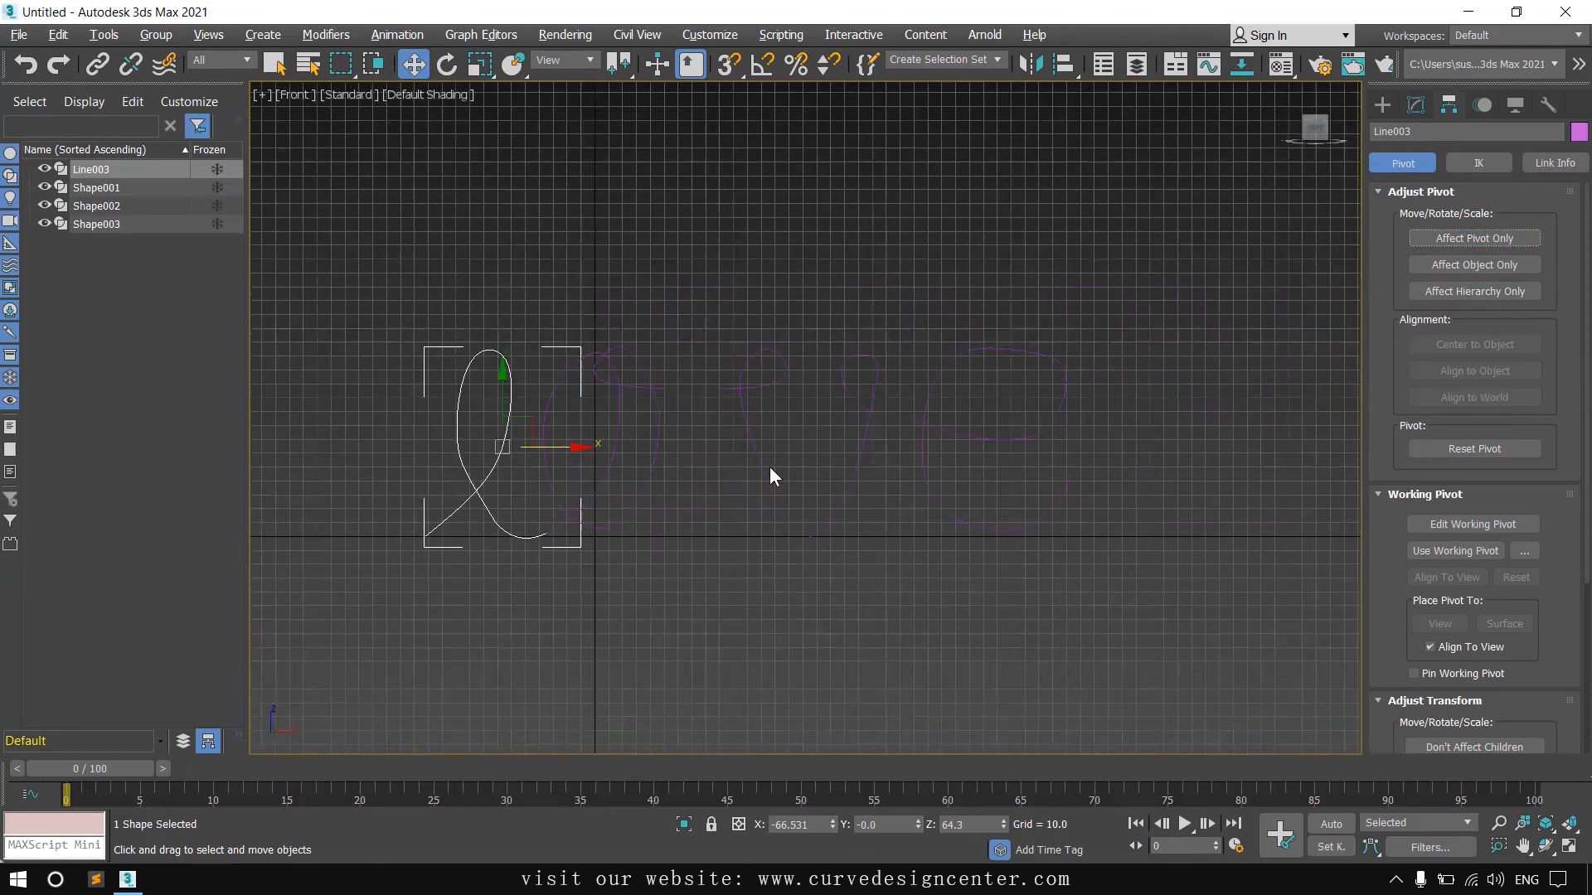
click(1415, 105)
click(801, 291)
scroll(578, 529, up, 5)
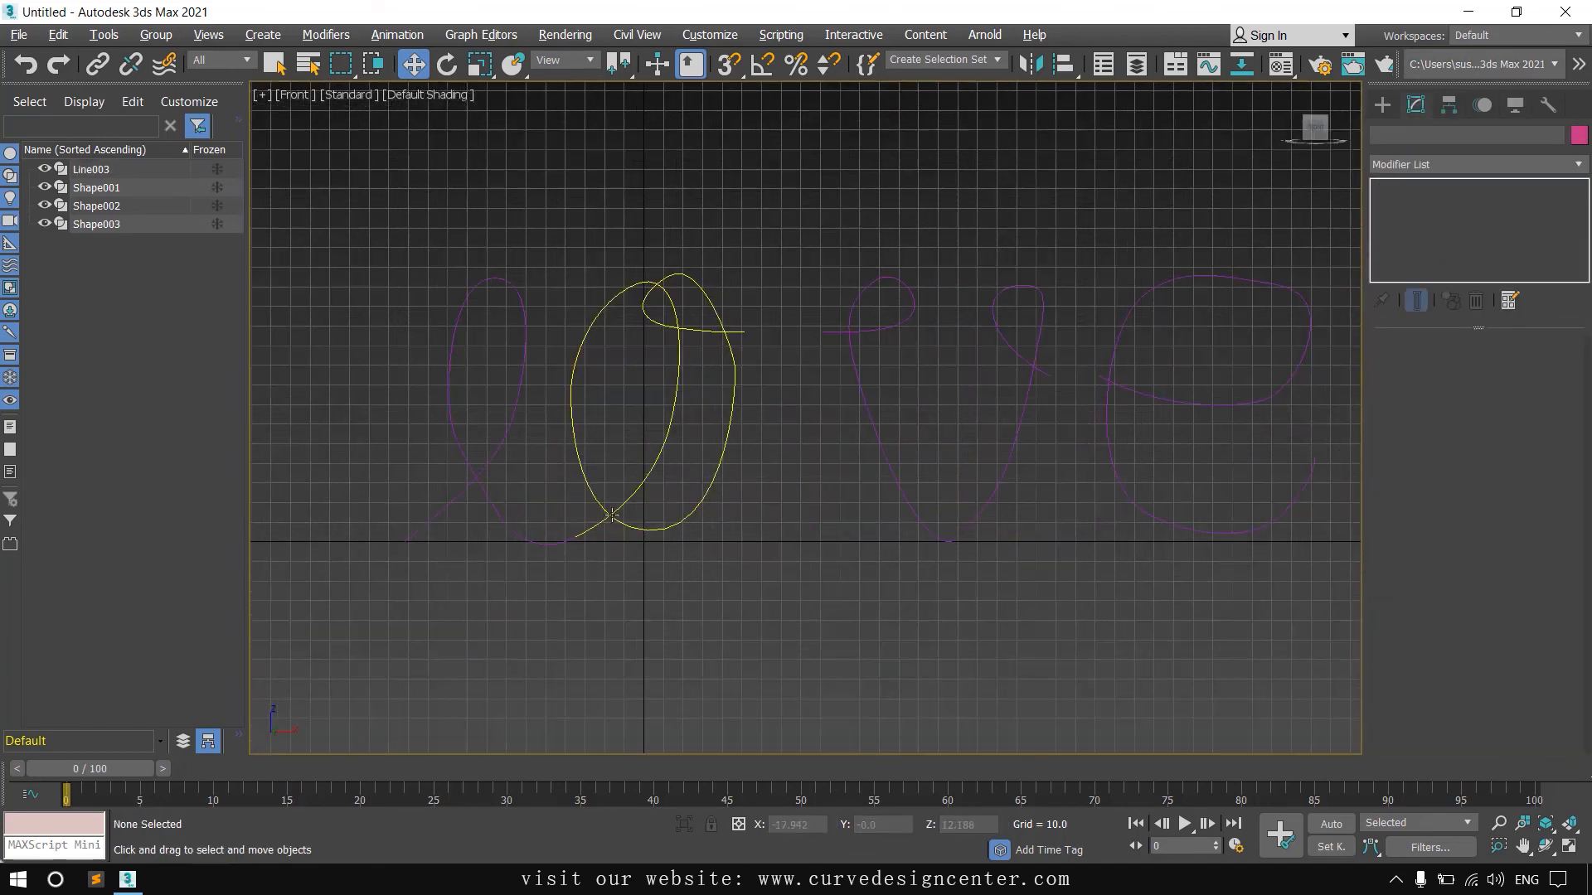
drag(651, 431, 698, 454)
drag(843, 394, 1076, 421)
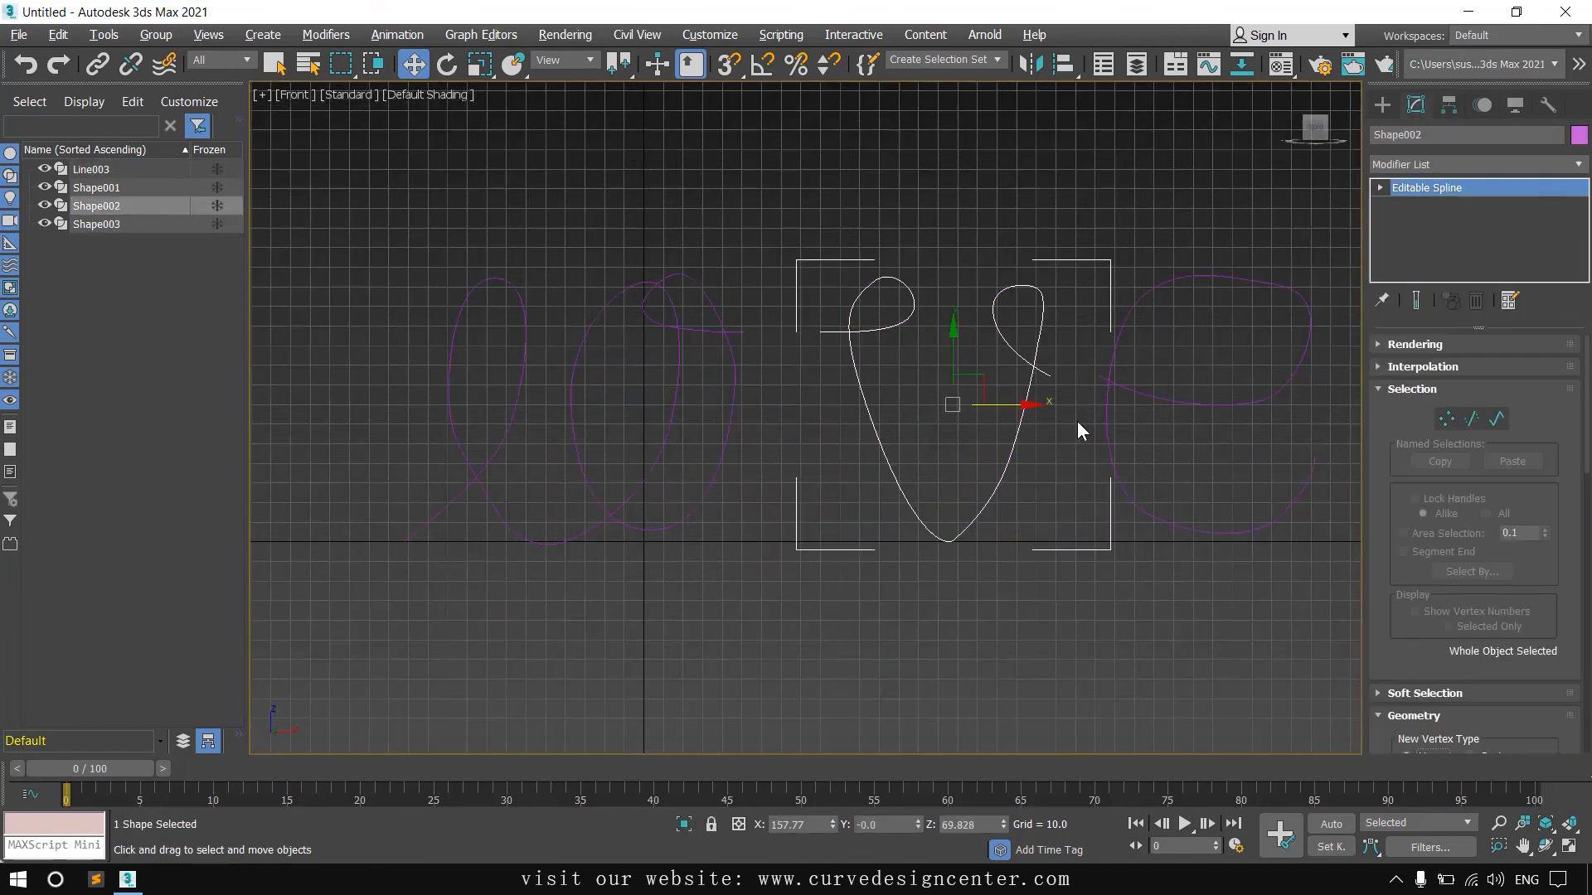
drag(1197, 456, 1202, 461)
drag(536, 476, 535, 479)
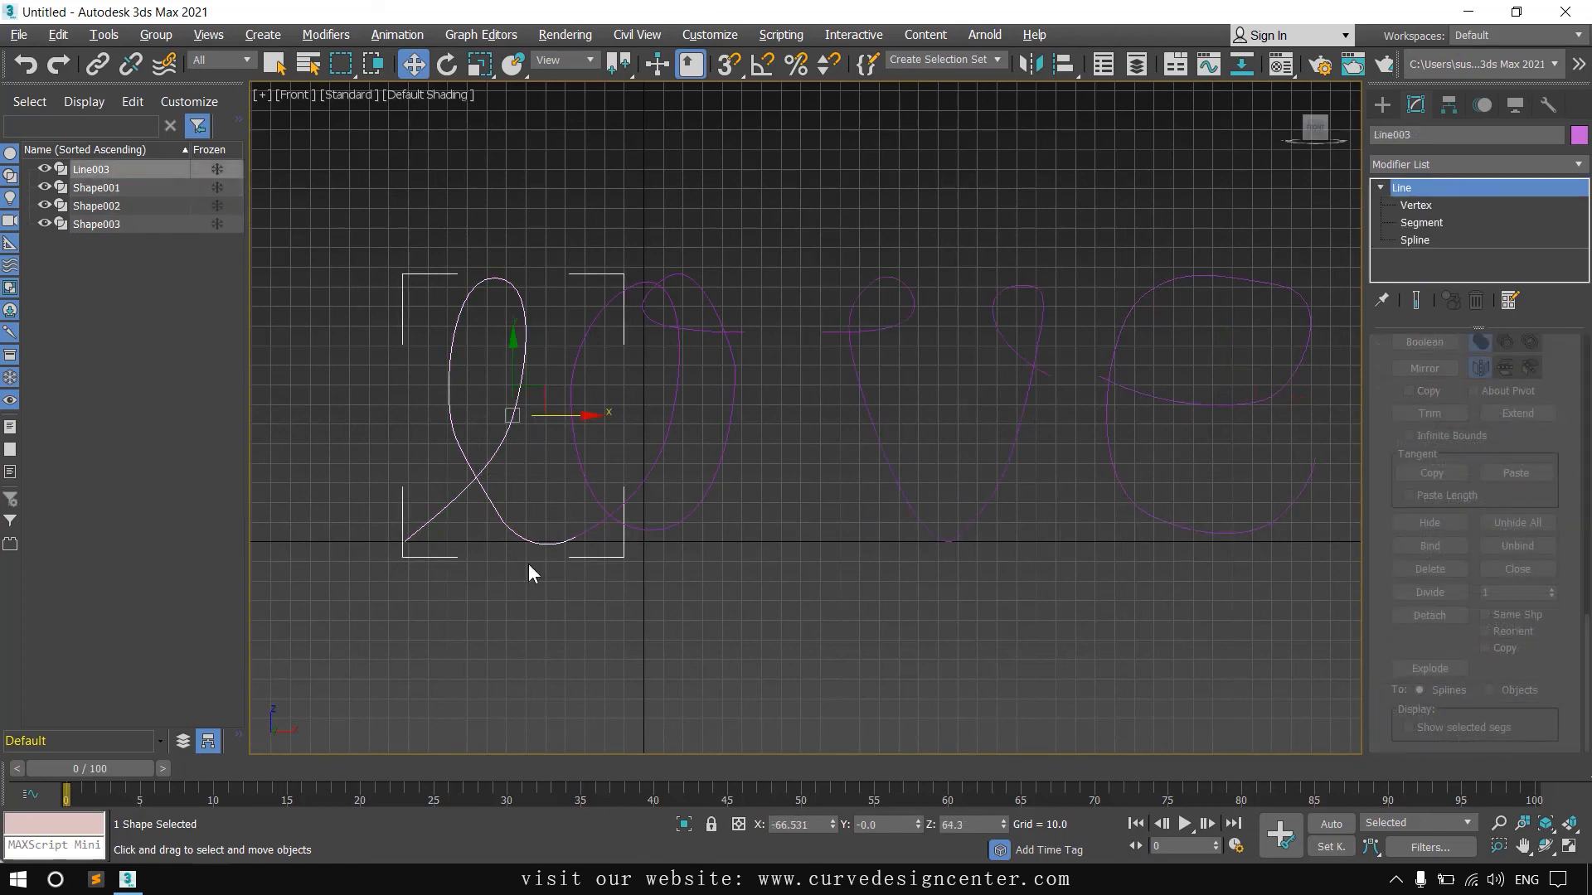